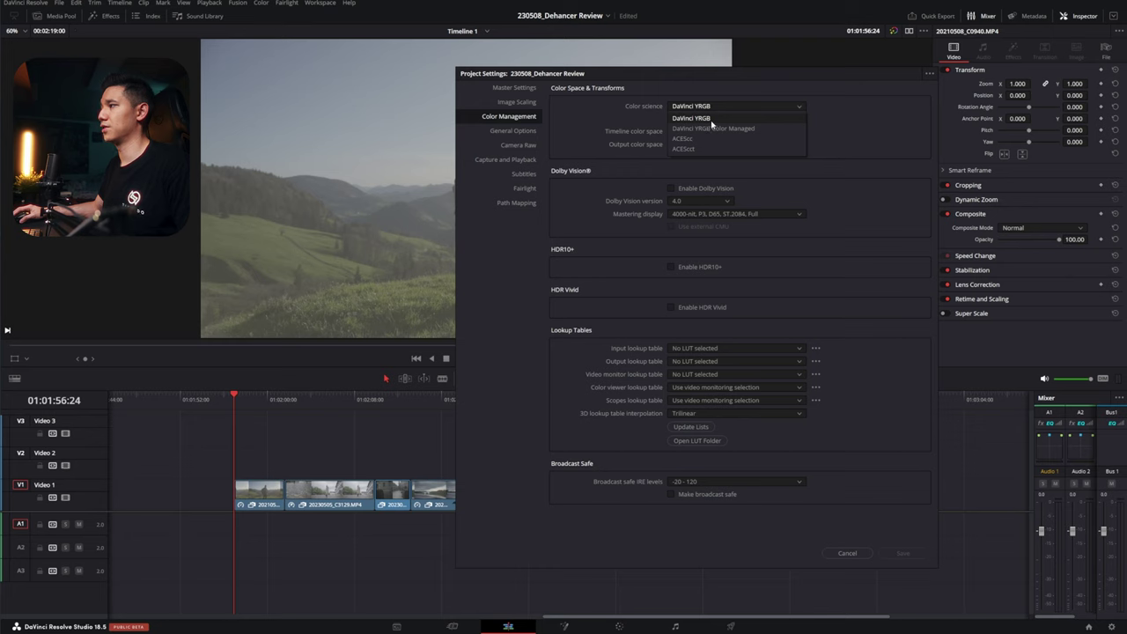
- Confirm DaVinci YRGB, DaVinci WG/Intermediate timeline and Rec.709 Gamma 2.4 output, then cancel Project Settings
left_click(712, 119)
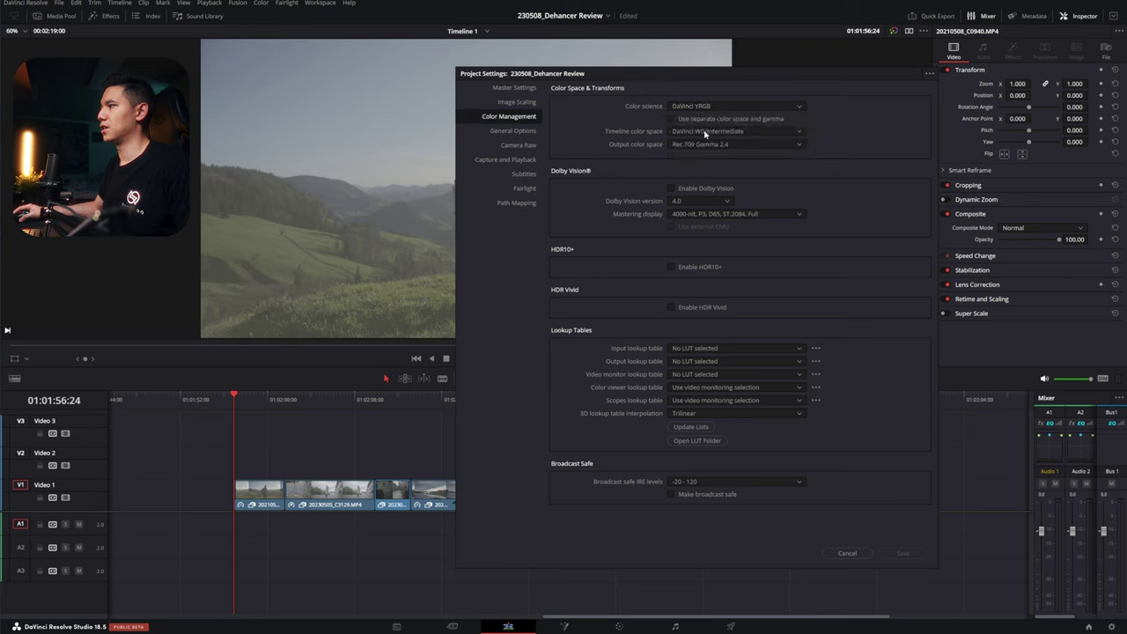
left_click(718, 132)
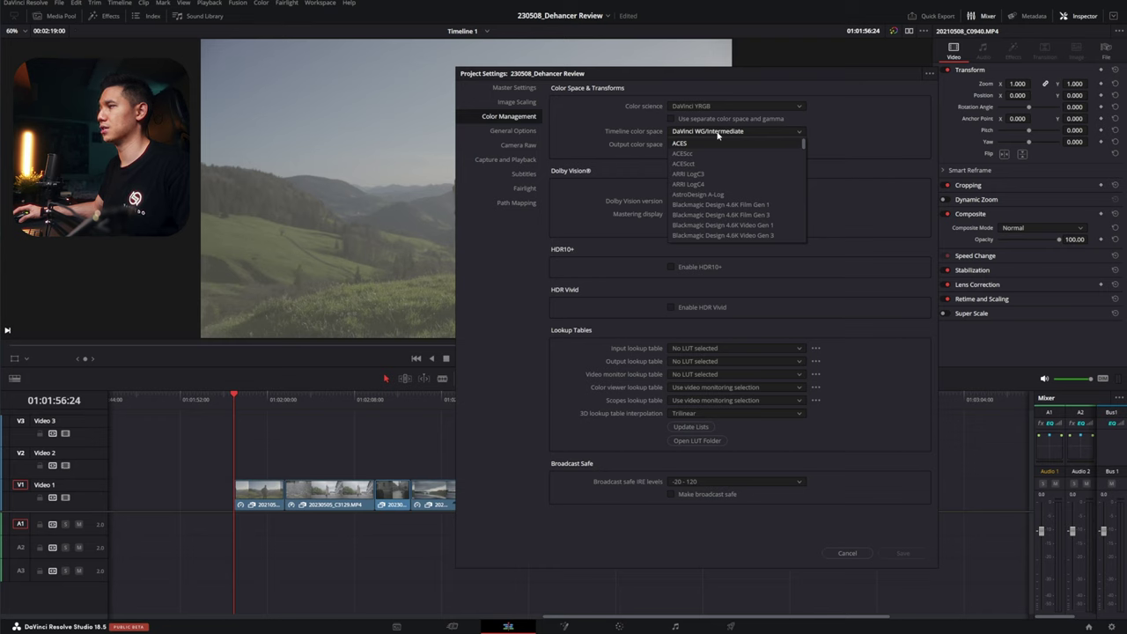
left_click(680, 133)
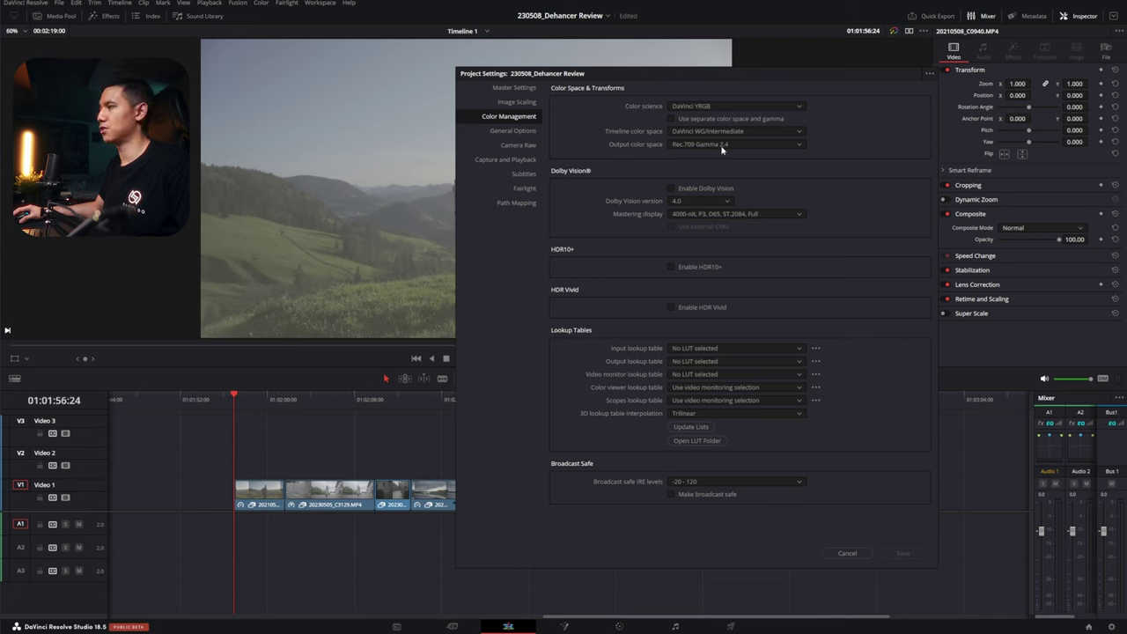
left_click(722, 148)
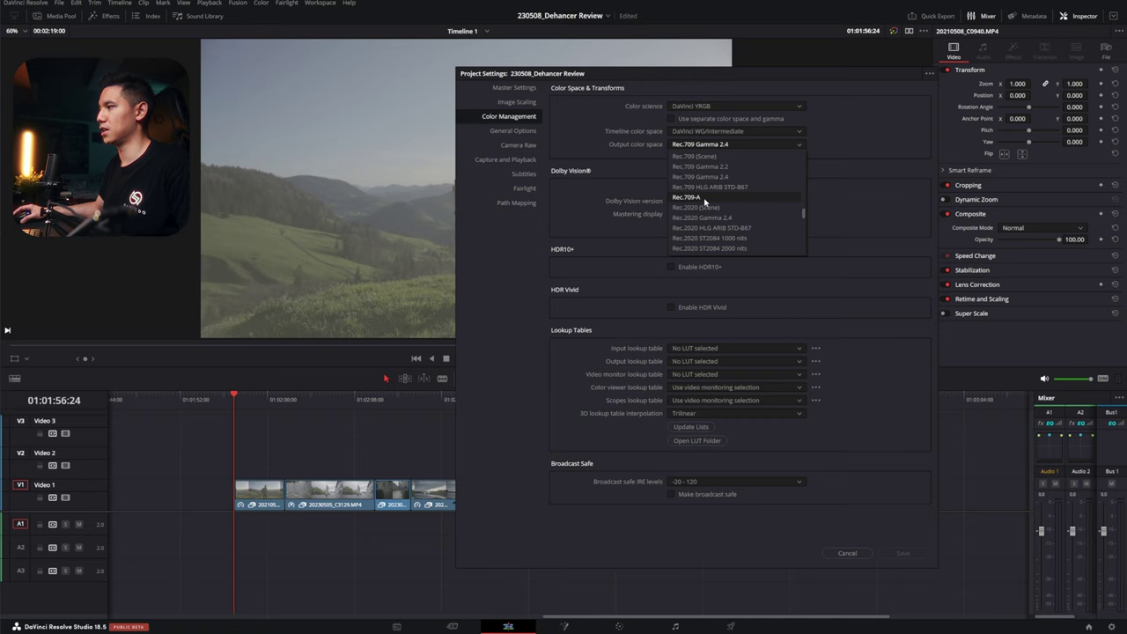
key("Escape")
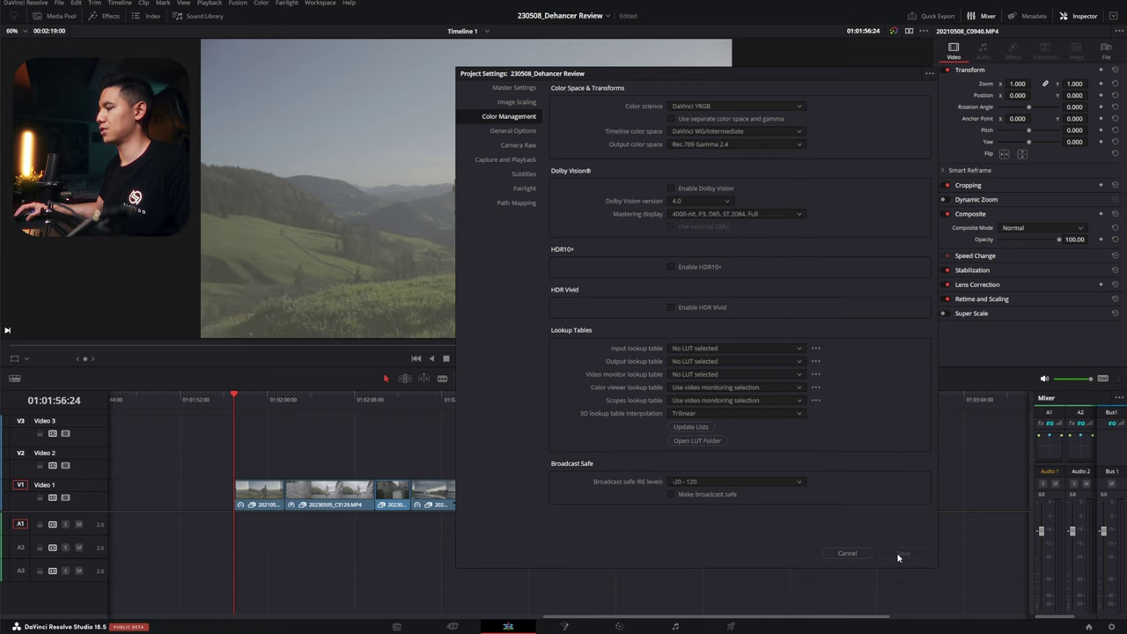
left_click(847, 553)
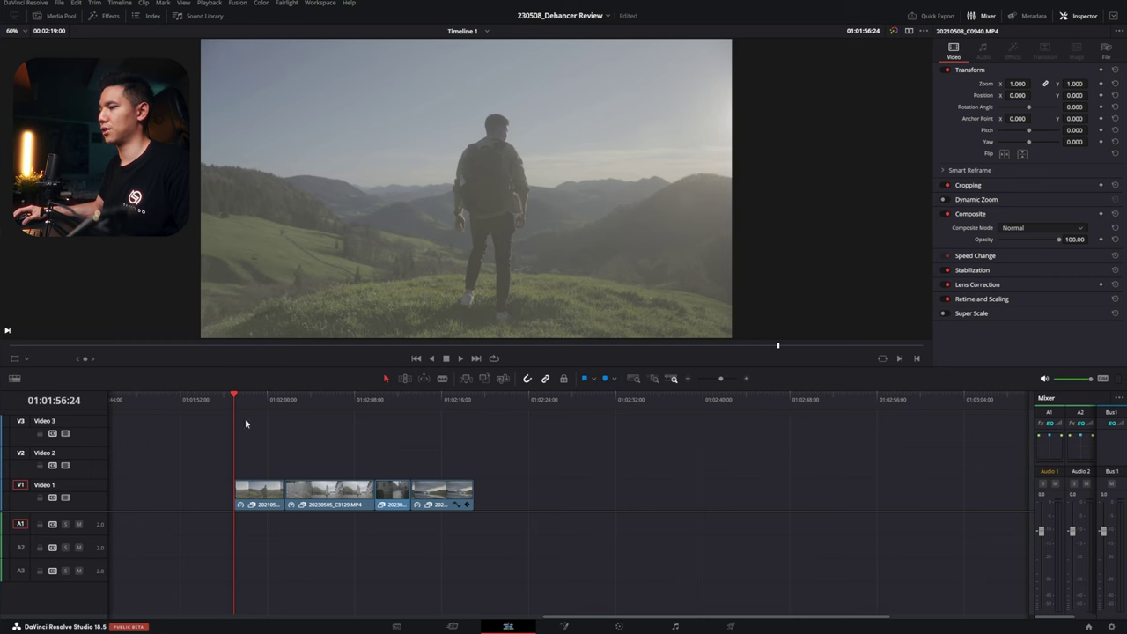
- Zoom the edit timeline and switch to the Color page showing clip 01's three nodes
scroll(558, 575, "up", 2)
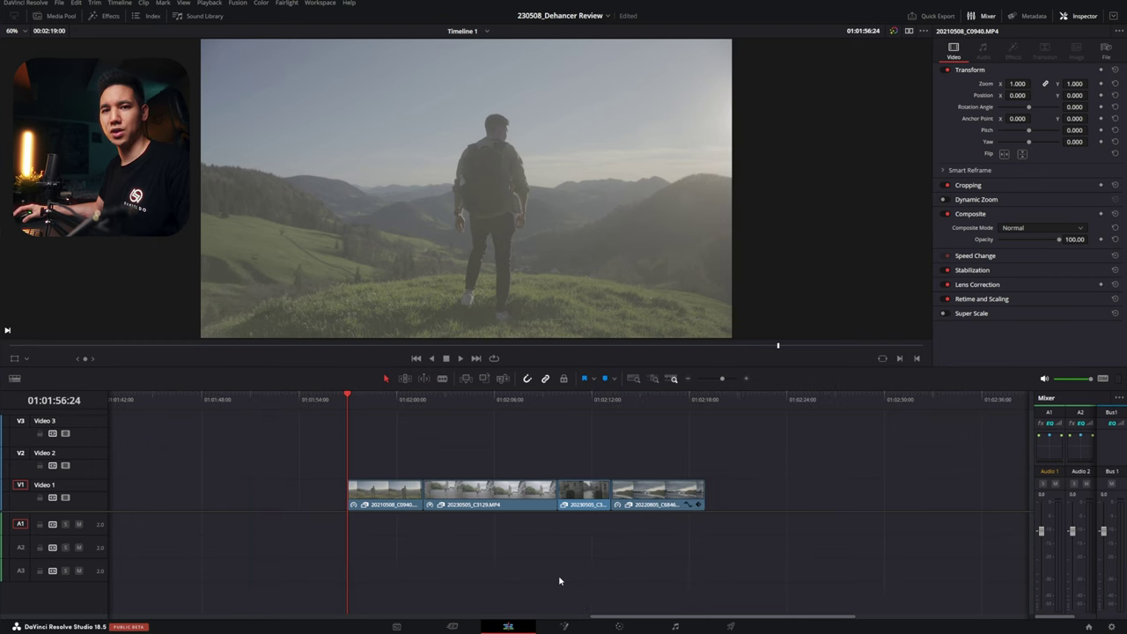
left_click(619, 626)
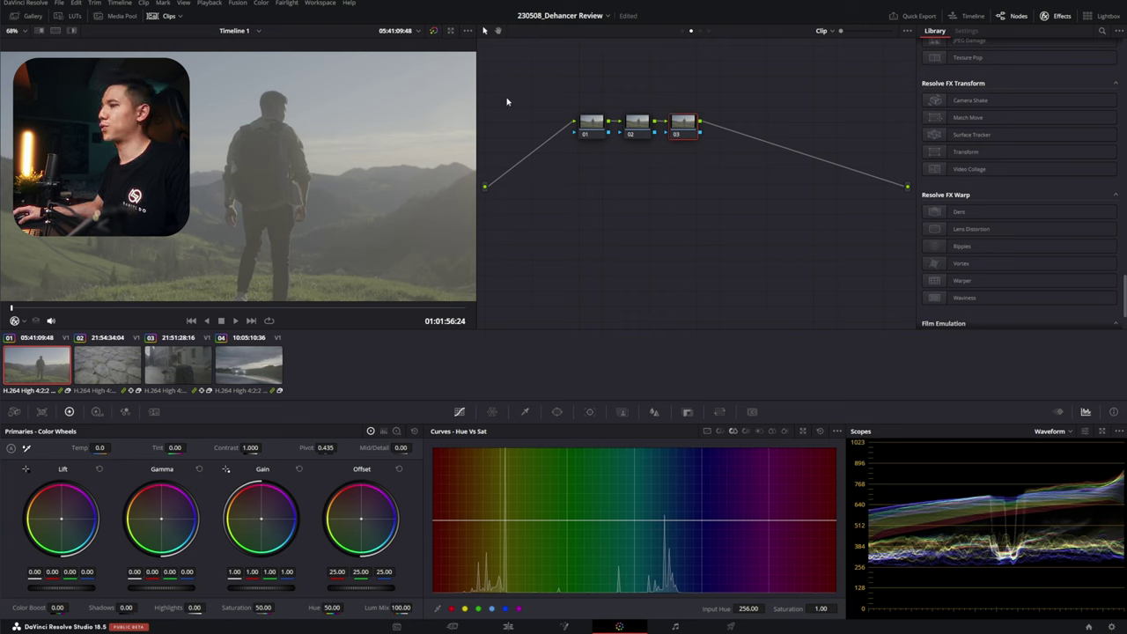
- Select all four timeline clips and add them into a new group
left_click(275, 352, "shift")
right_click(236, 374)
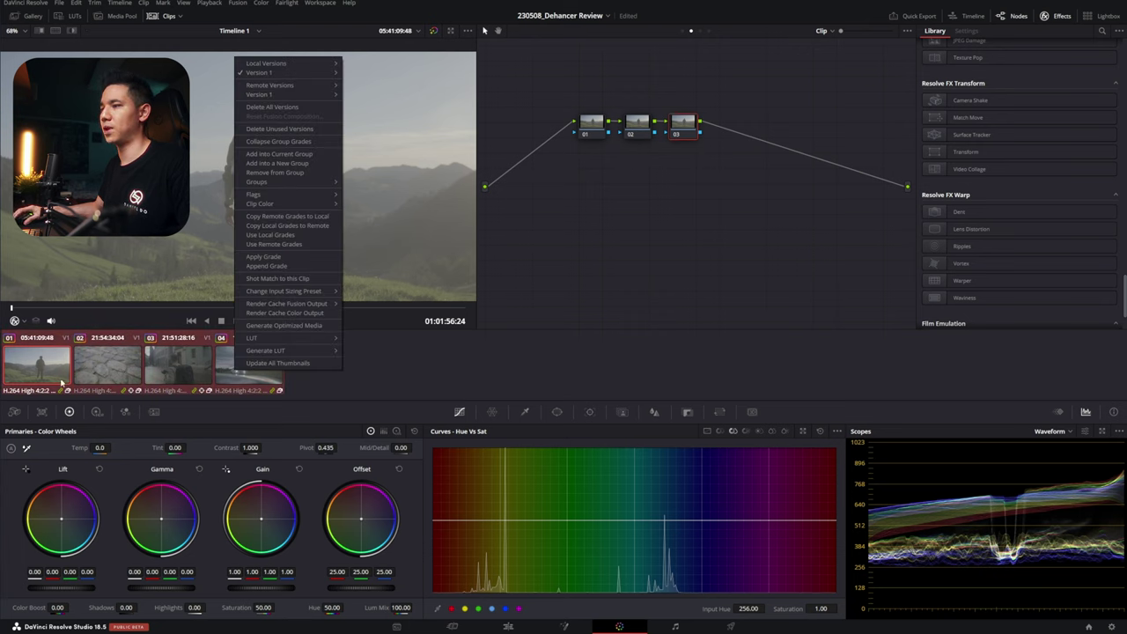
left_click(257, 217)
left_click(30, 374)
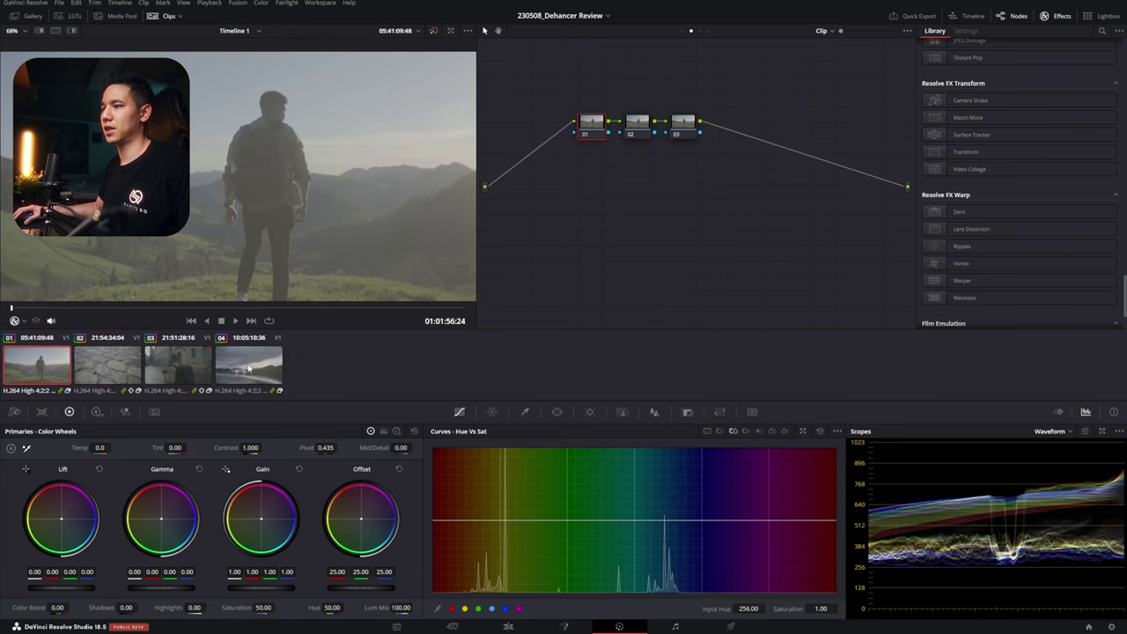
left_click(235, 368, "shift")
right_click(253, 361)
key("Escape")
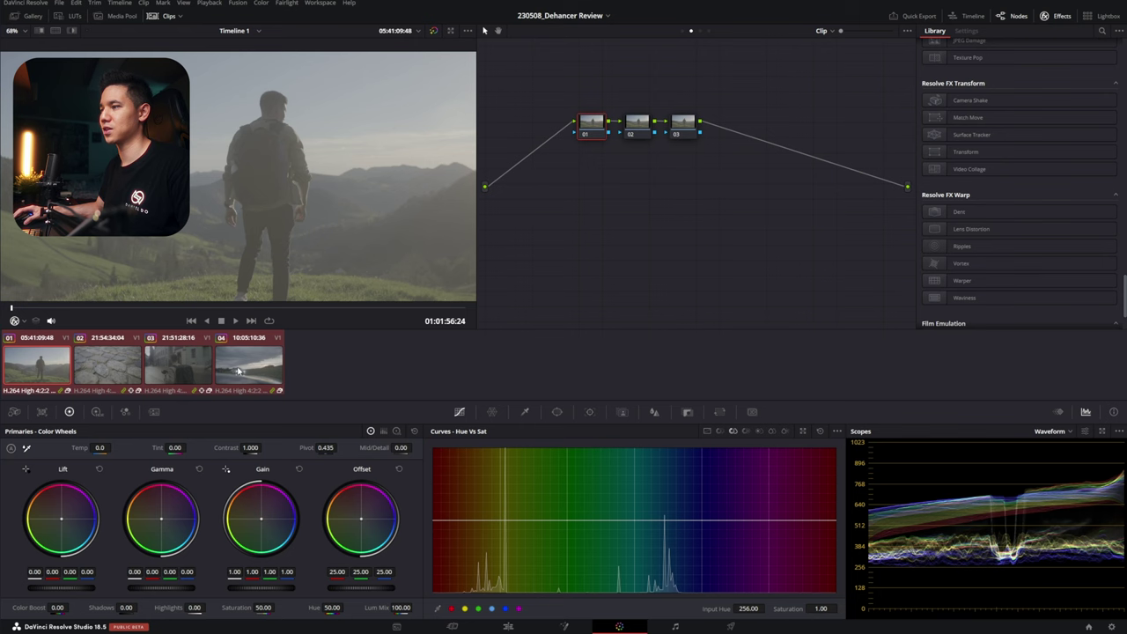
right_click(237, 371)
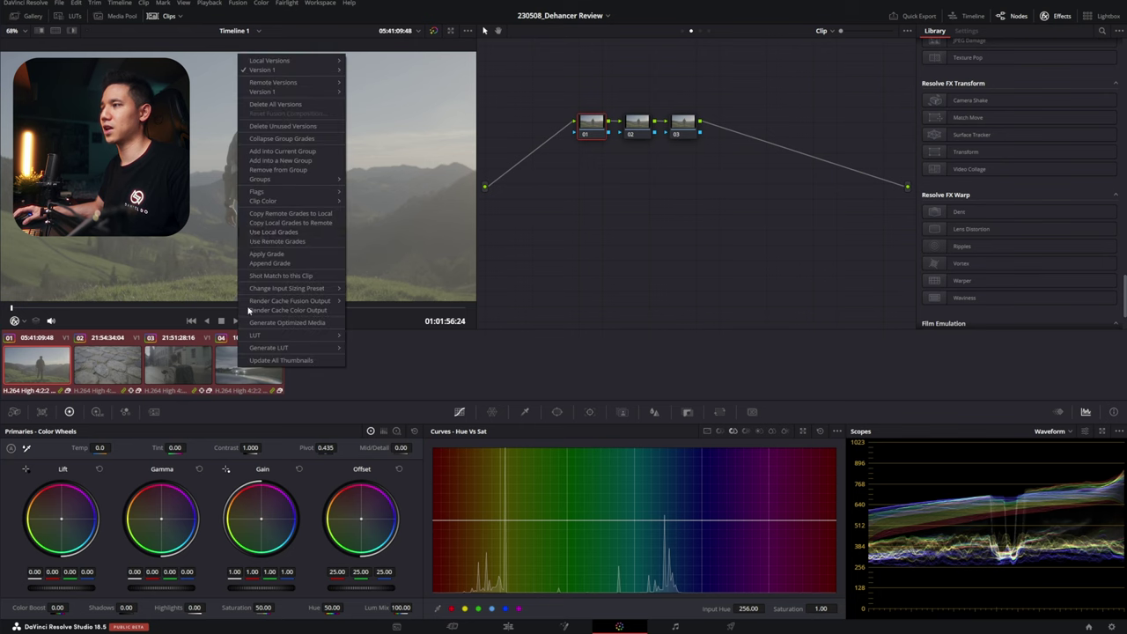
left_click(287, 161)
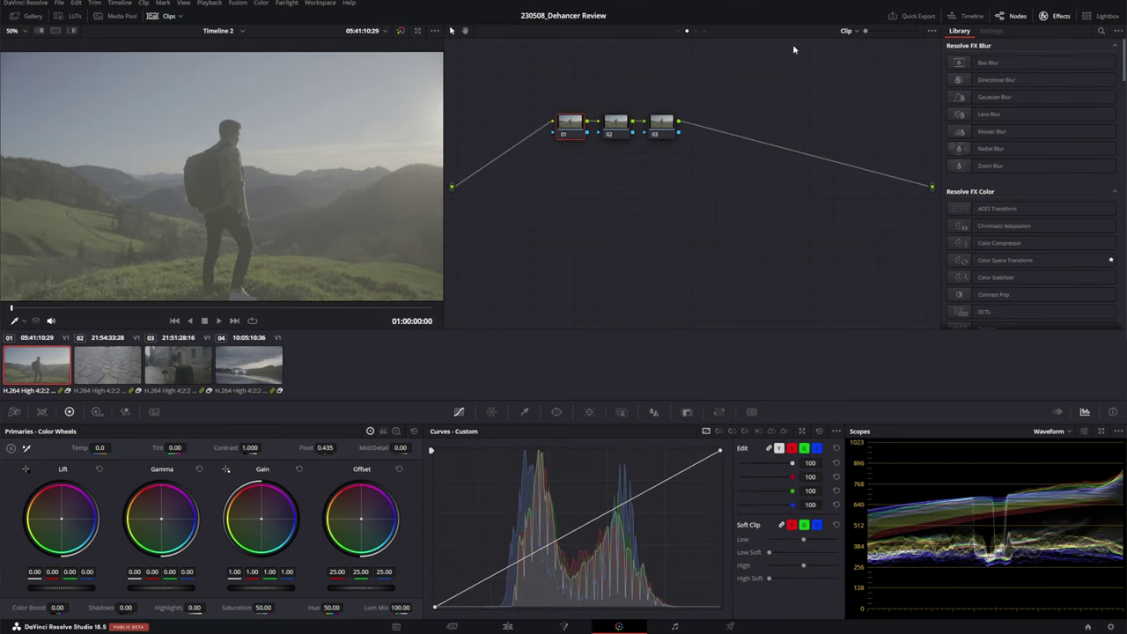
- At clip level, shift node 02's balance toward green and preview clips 02 and 04
left_click_drag(556, 65, 724, 180)
left_click(852, 31)
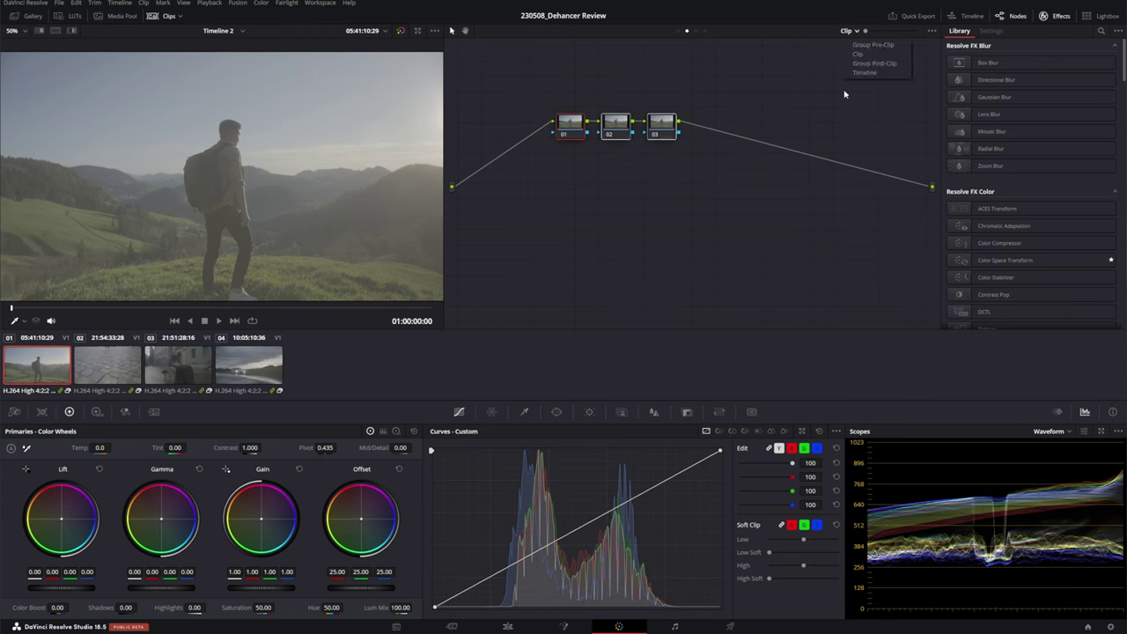
left_click(874, 58)
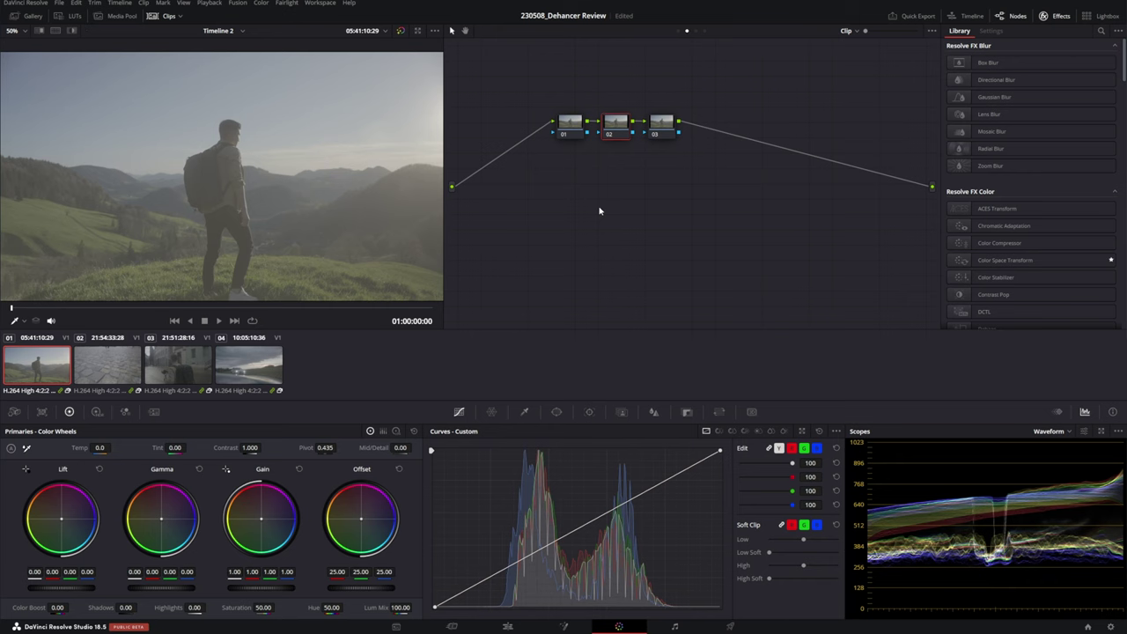
left_click_drag(363, 527, 350, 507)
left_click(105, 361)
left_click(248, 364)
left_click(33, 365)
left_click(616, 123)
- Cool the group pre-clip grade to Temp -4000 and step through the clips
left_click(678, 32)
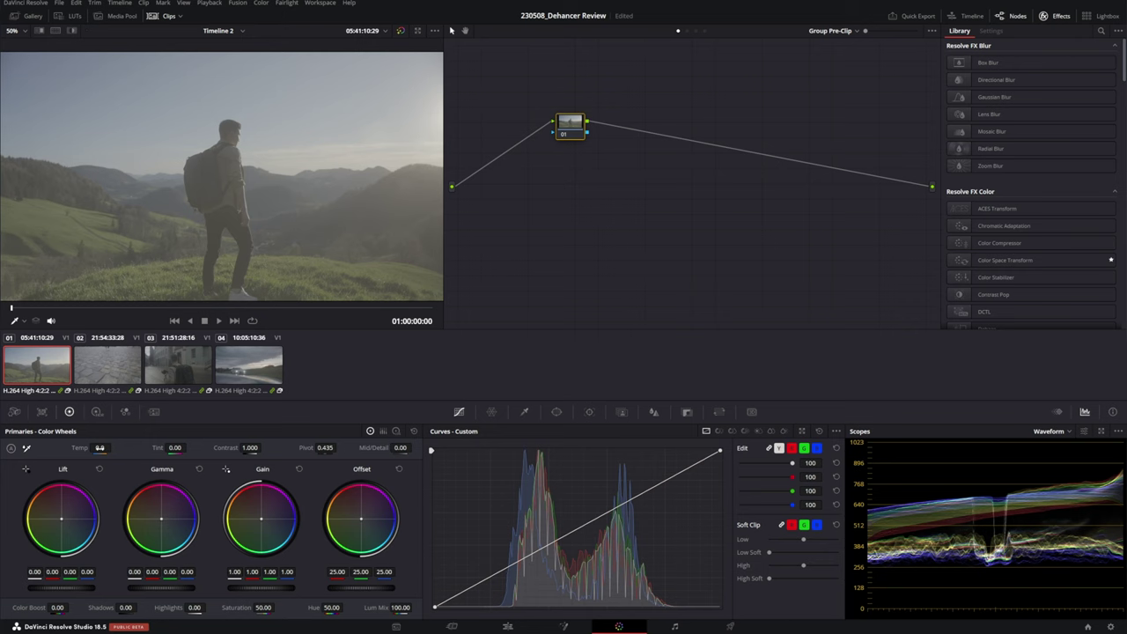
left_click_drag(102, 447, 14, 447)
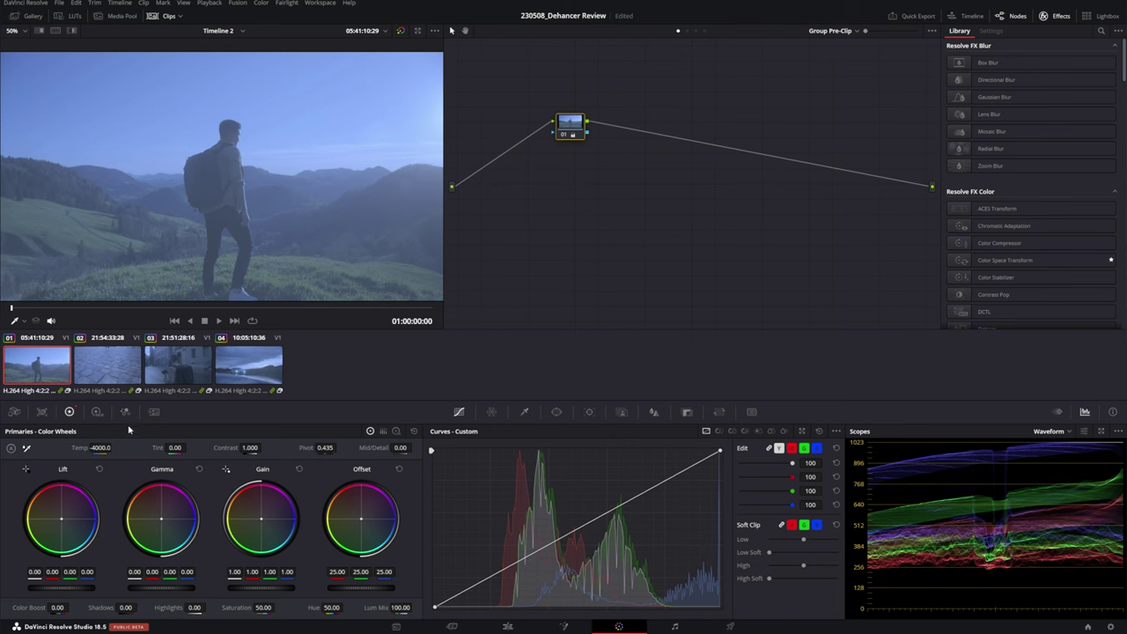
key("Down")
key("Down")
key("Down")
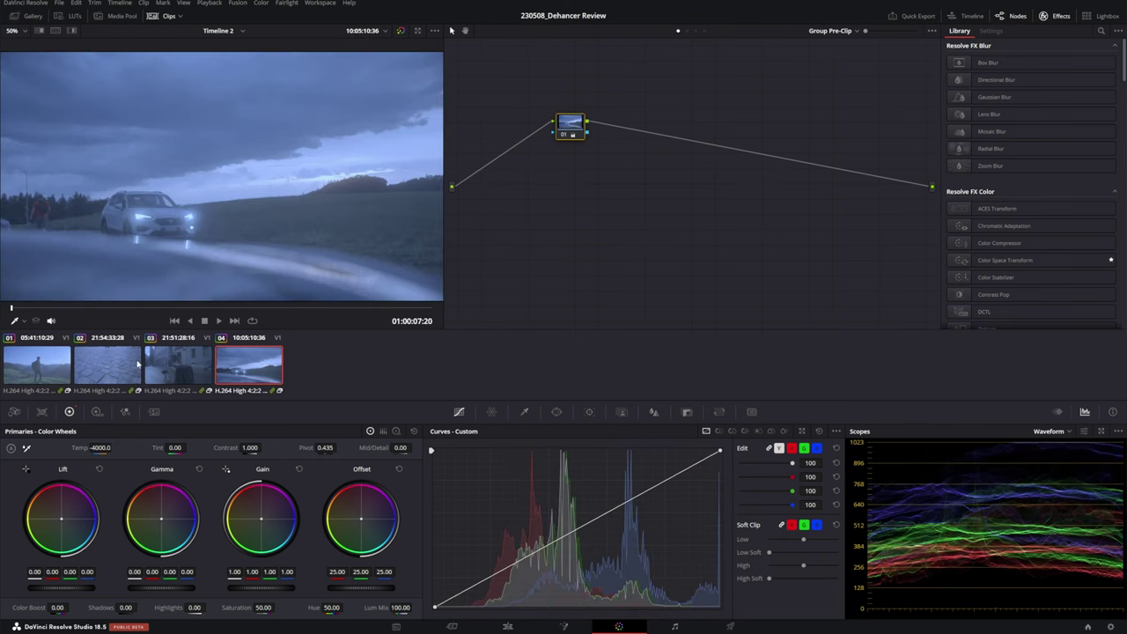
- Warm clip 01's node 01 with an Offset shift to 37.46/23.71/-2.75
left_click(136, 363)
left_click(44, 368)
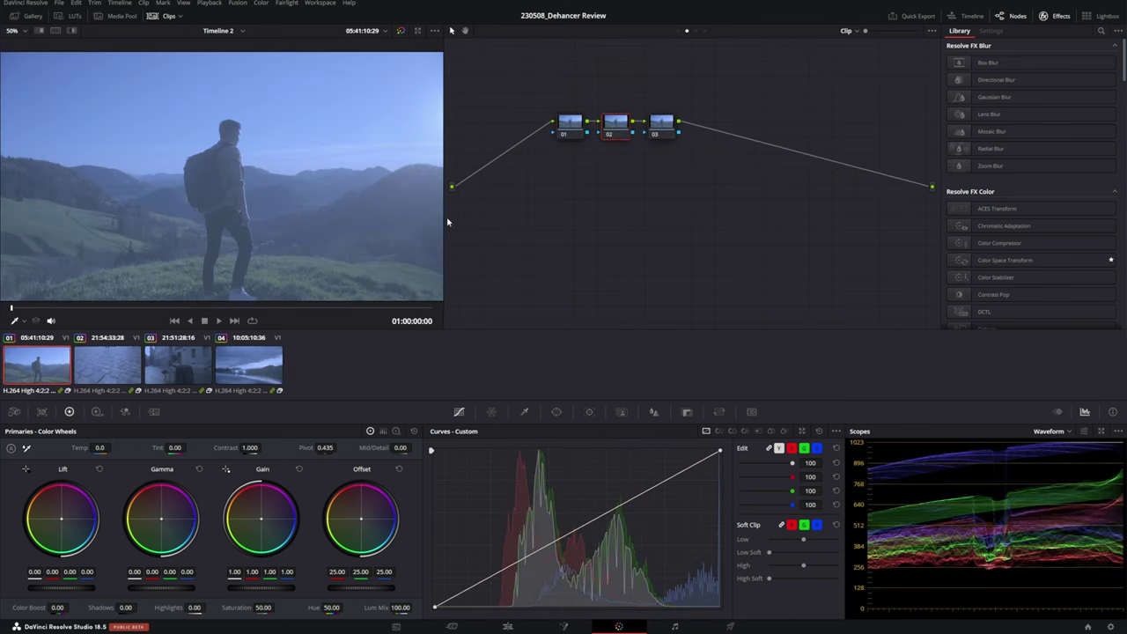
left_click(570, 125)
left_click_drag(352, 520, 336, 512)
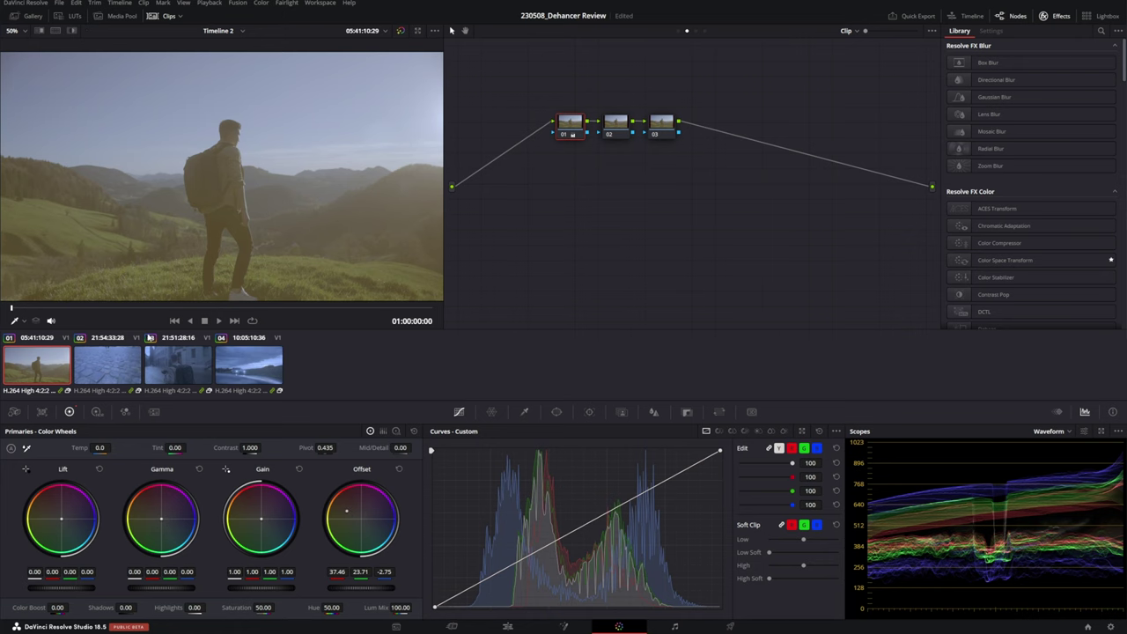
- Try a warm group post-clip Offset, then reset node grades at clip, pre-clip and post-clip levels
left_click(695, 30)
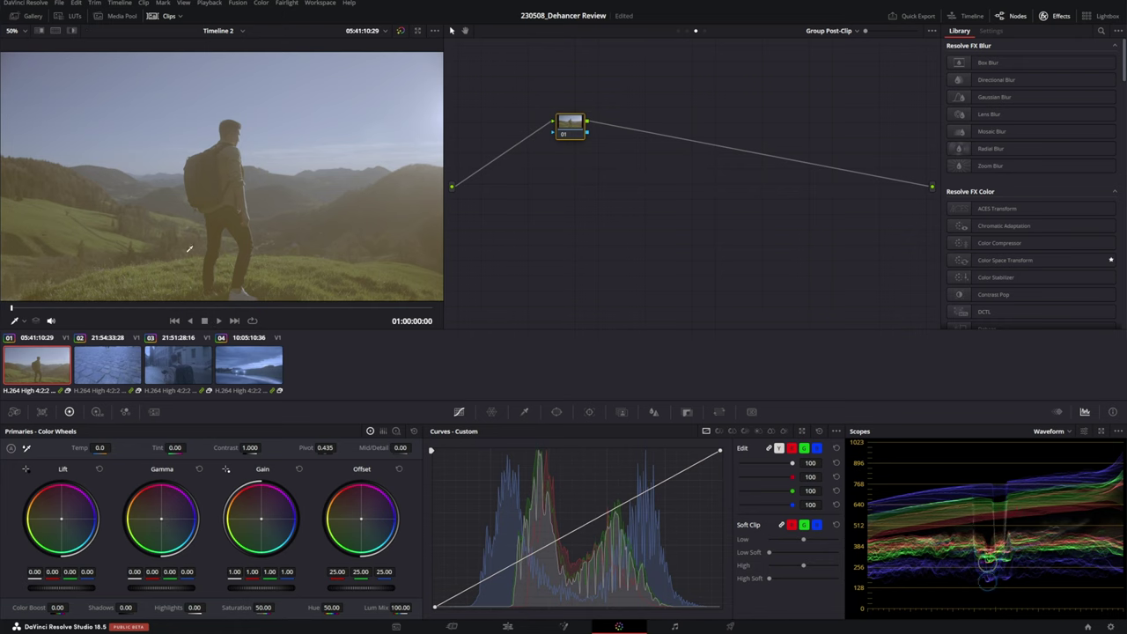
left_click_drag(361, 518, 353, 509)
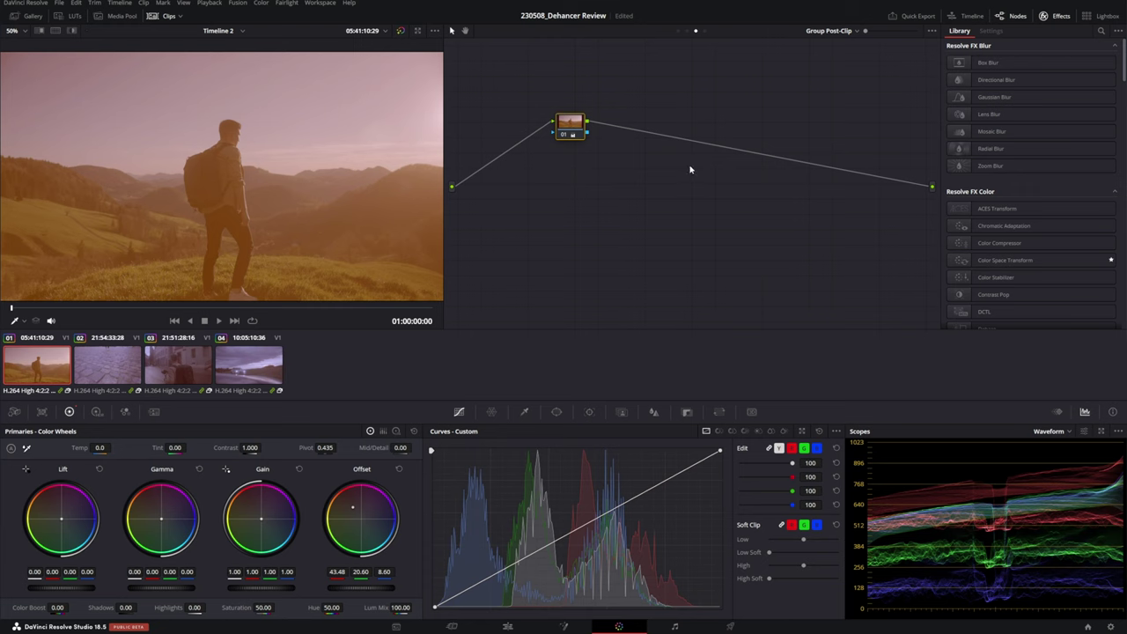
left_click(688, 32)
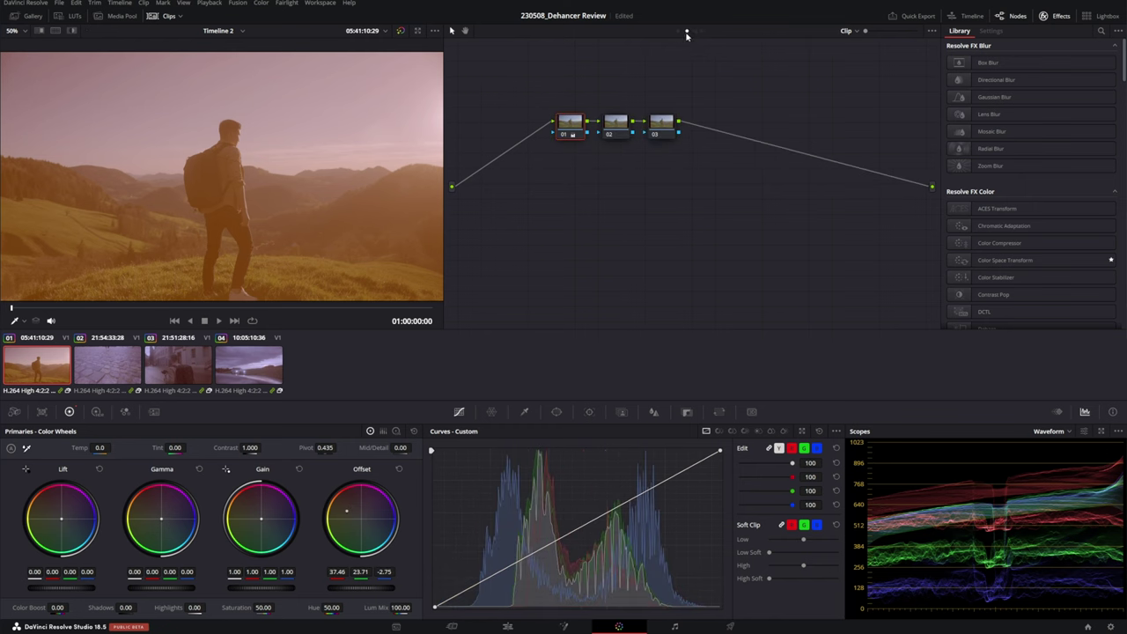
right_click(577, 125)
left_click(577, 125)
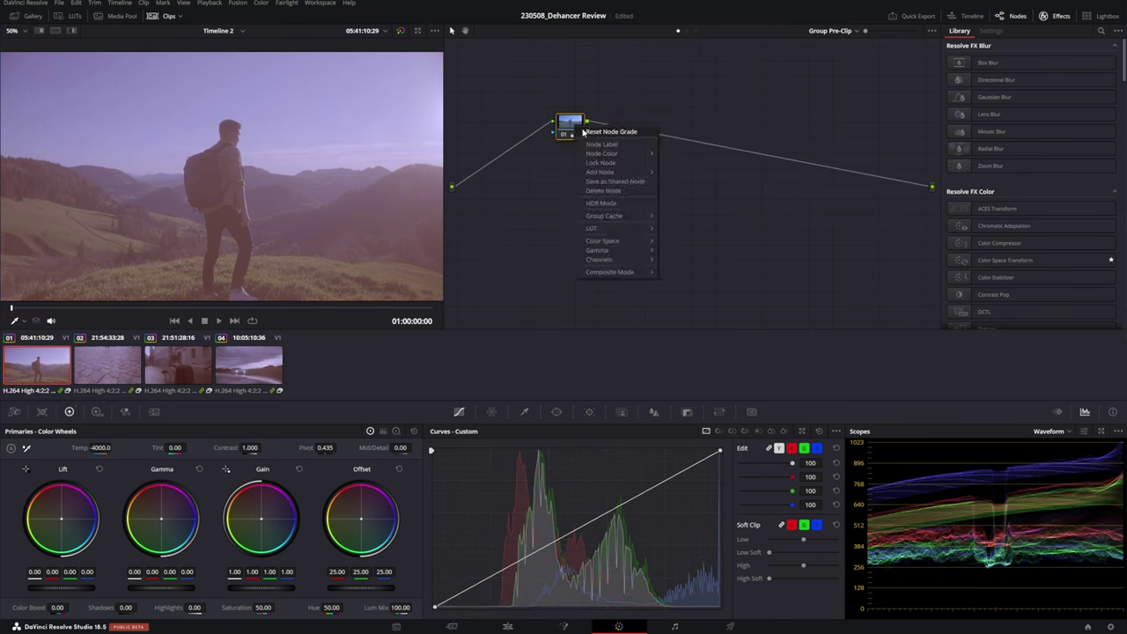
left_click(677, 30)
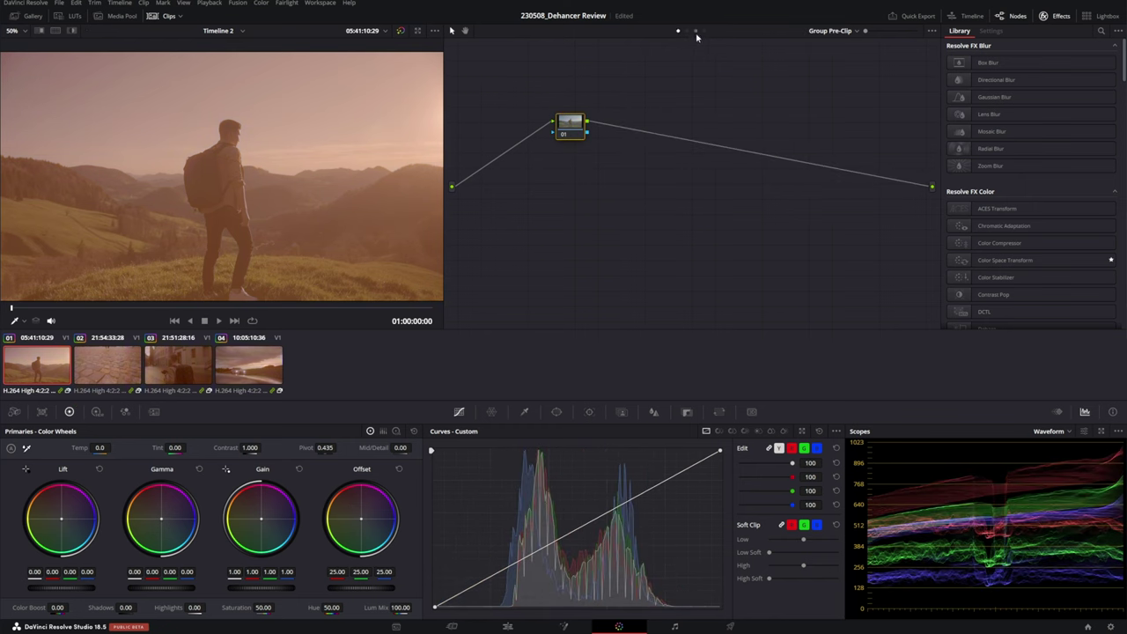
left_click(695, 31)
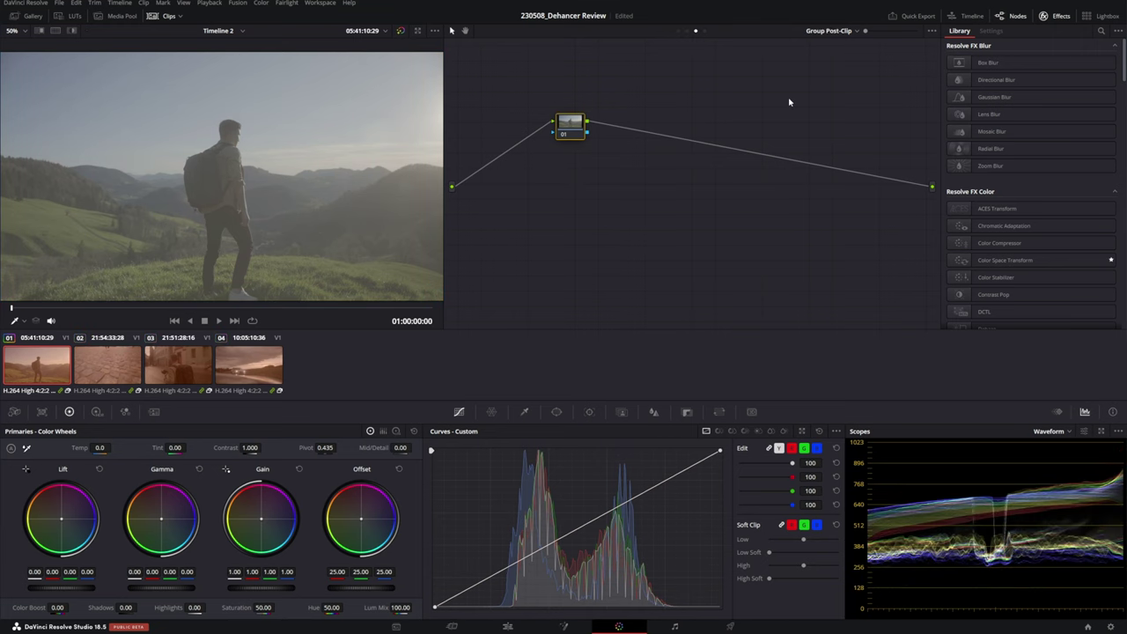
left_click(686, 30)
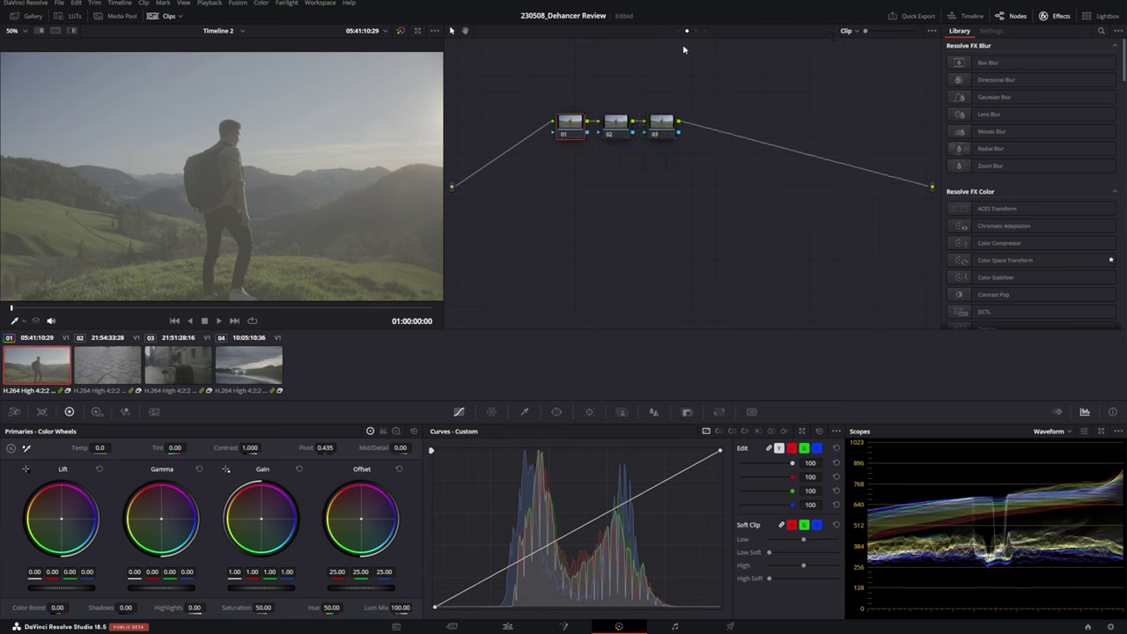
left_click(847, 33)
- Label clip 01's node 02 as BAL and node 03 as CONTR
left_click(619, 73)
left_click(613, 131)
type("BAL")
left_click(667, 130)
type("CONT")
- Add serial node 04 below the chain, then a fifth node labelled WINDOWS
key("alt+s")
left_click_drag(695, 125, 574, 188)
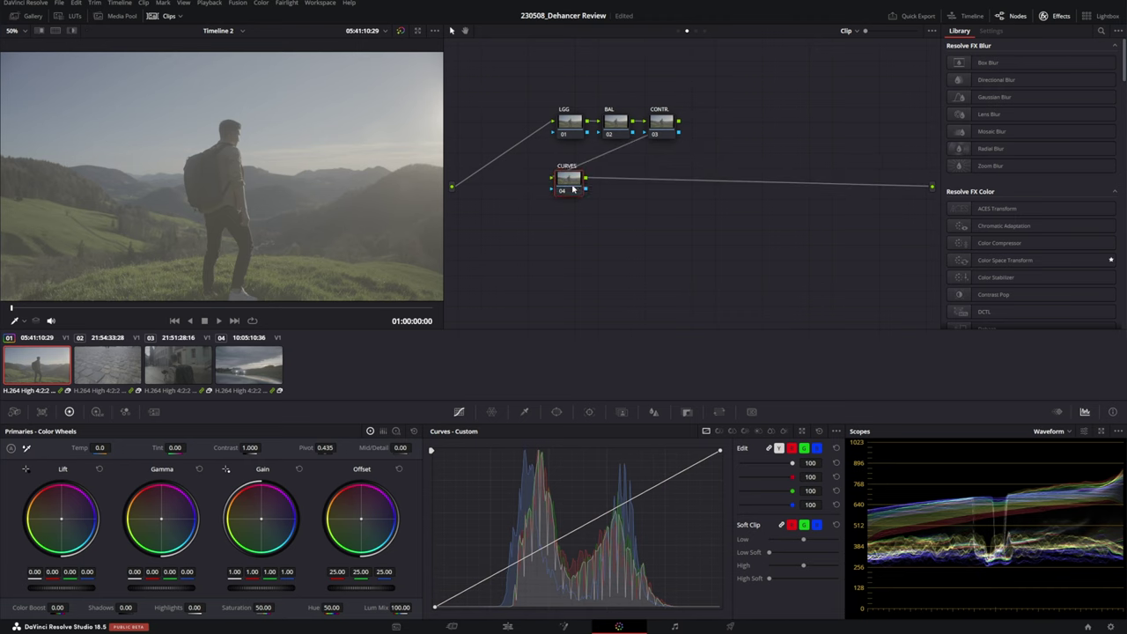
key("alt+s")
type("WH")
type("DOWS")
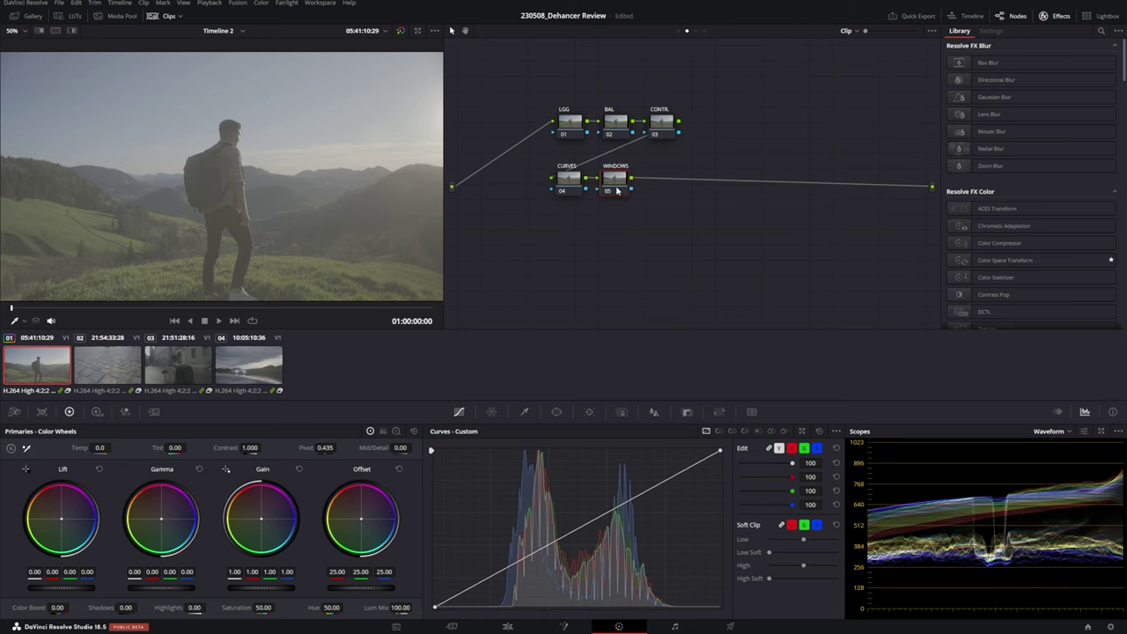
- Add node 06 below WINDOWS labelled Dehancer and hide the clip thumbnail strip
key("alt+s")
left_click_drag(660, 183, 588, 245)
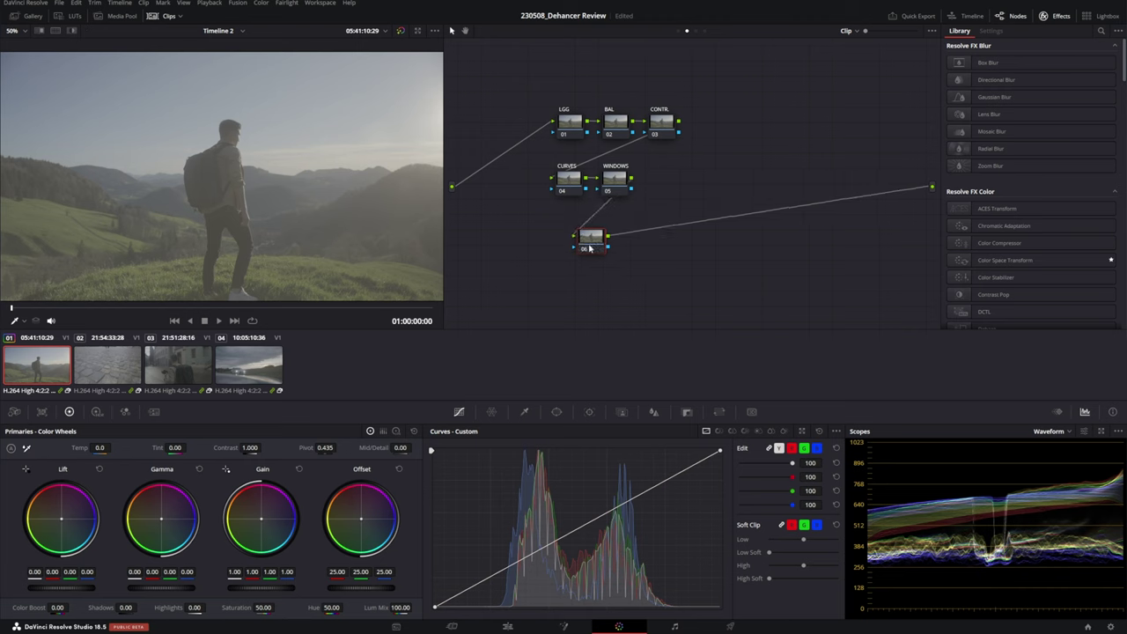
type("Dehancer")
key("Return")
left_click(568, 129)
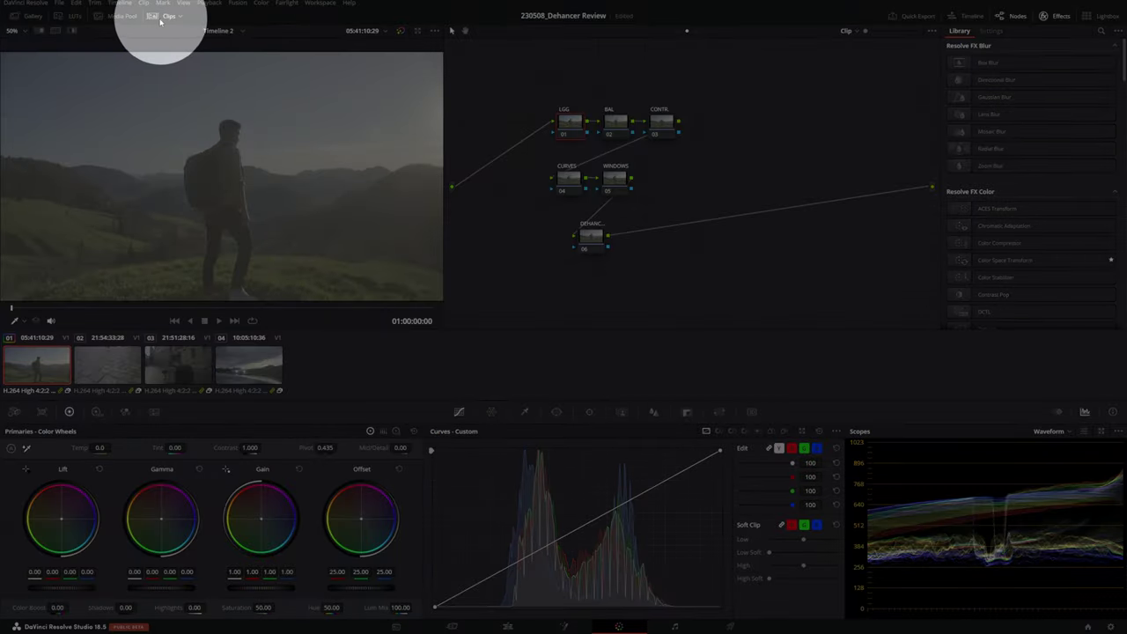
left_click(159, 21)
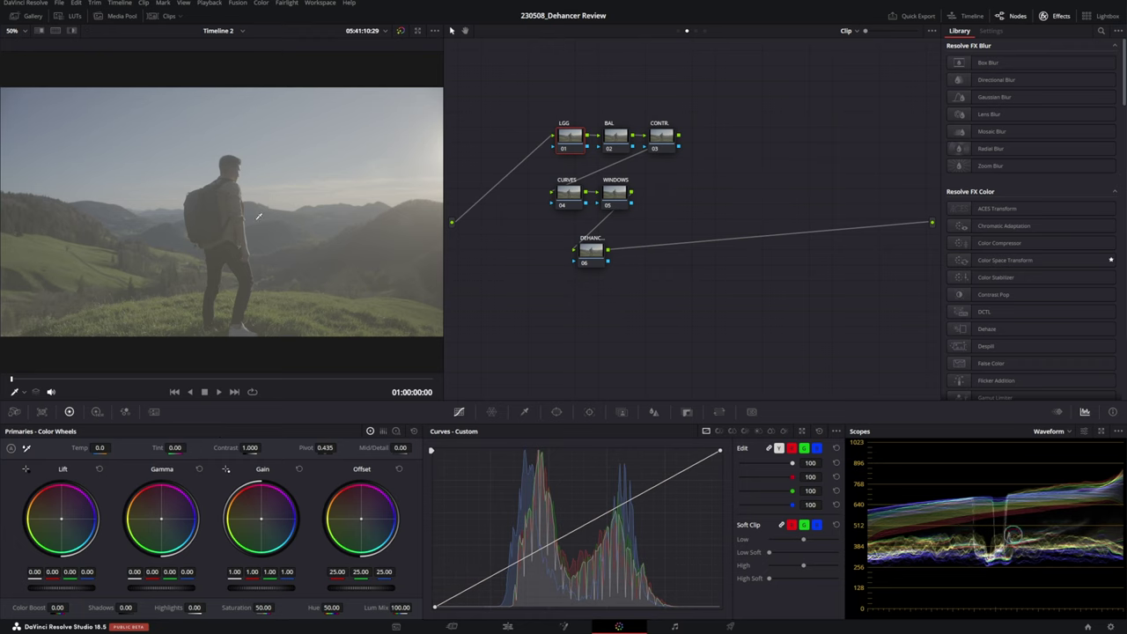
- Apply Color Space Transform to the group pre-clip node with Sony S-Gamut3.Cine / S-Log3 input
left_click_drag(445, 193, 570, 194)
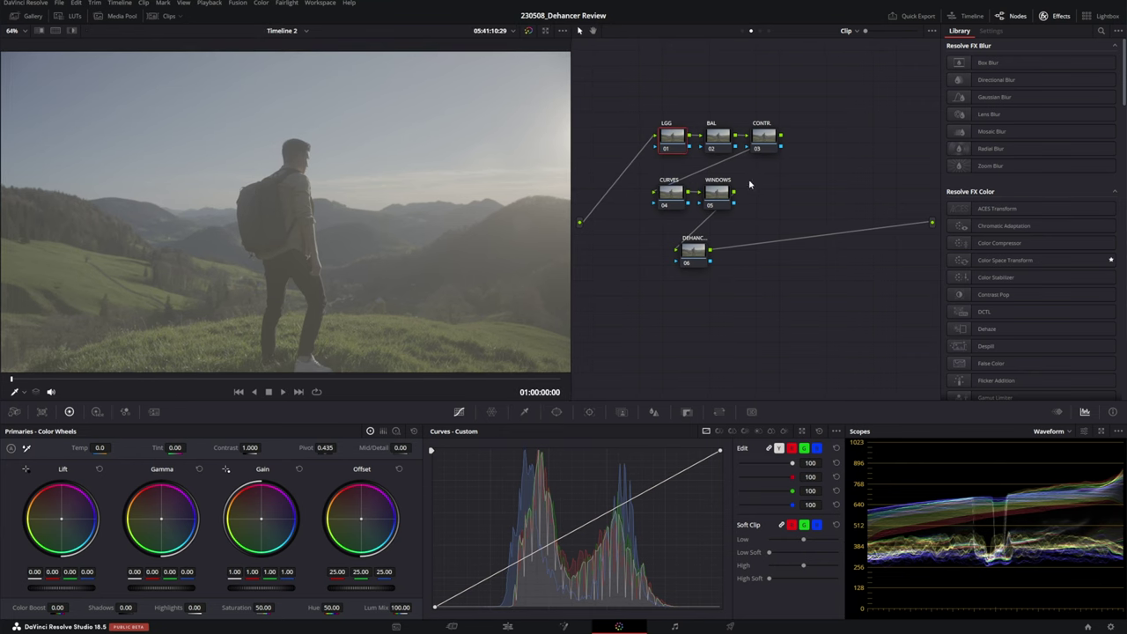
left_click(744, 31)
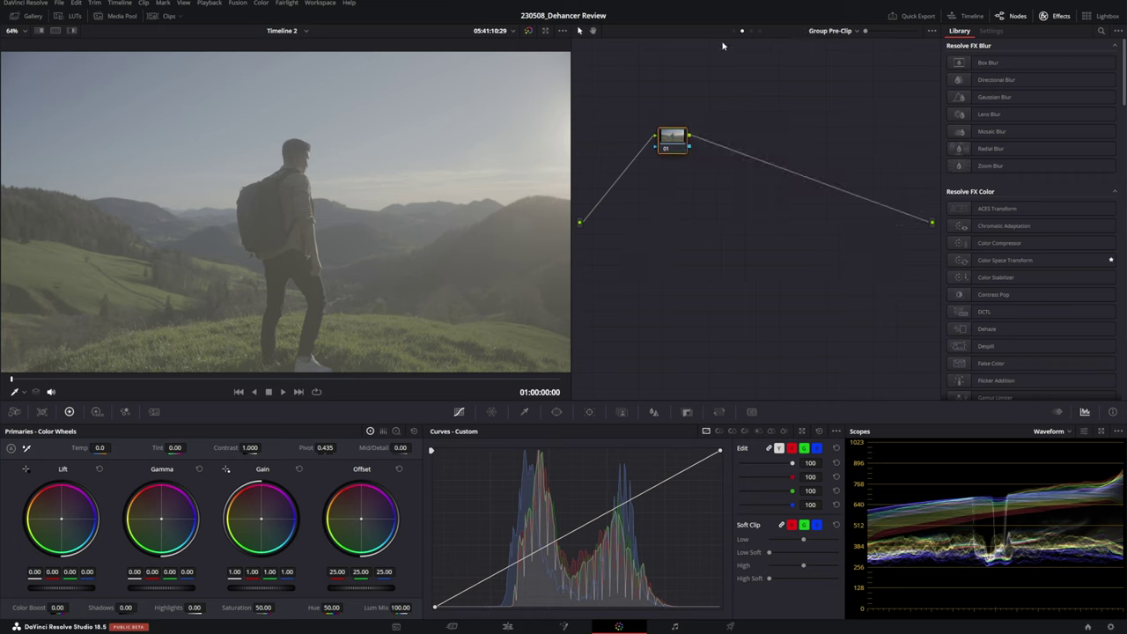
left_click_drag(1033, 261, 675, 141)
left_click(1035, 73)
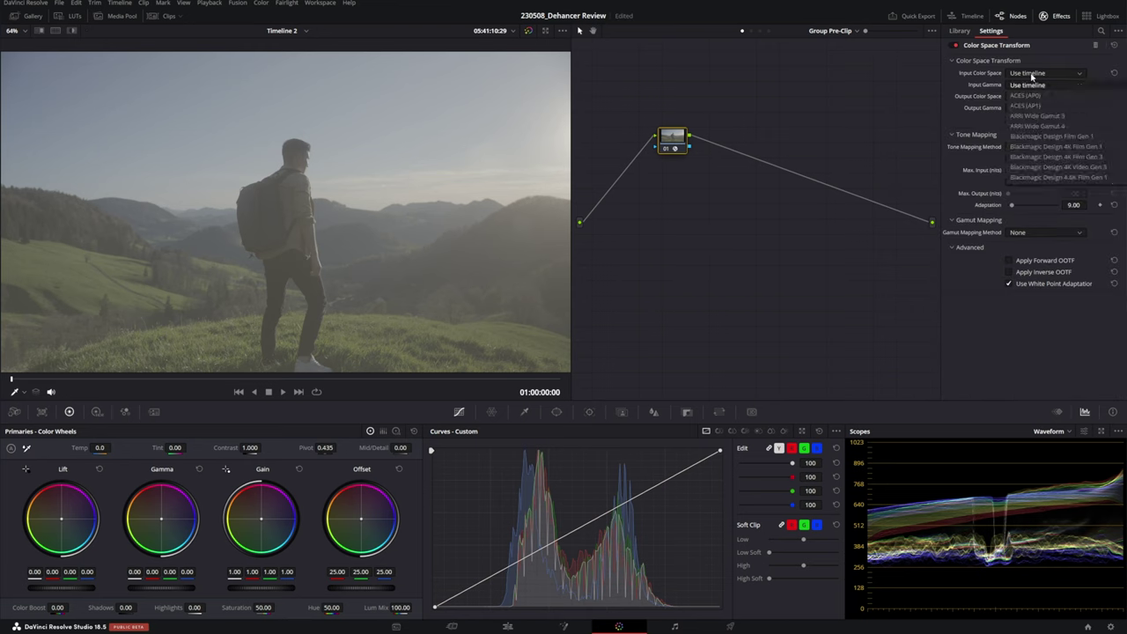
scroll(1048, 134, "down", 3)
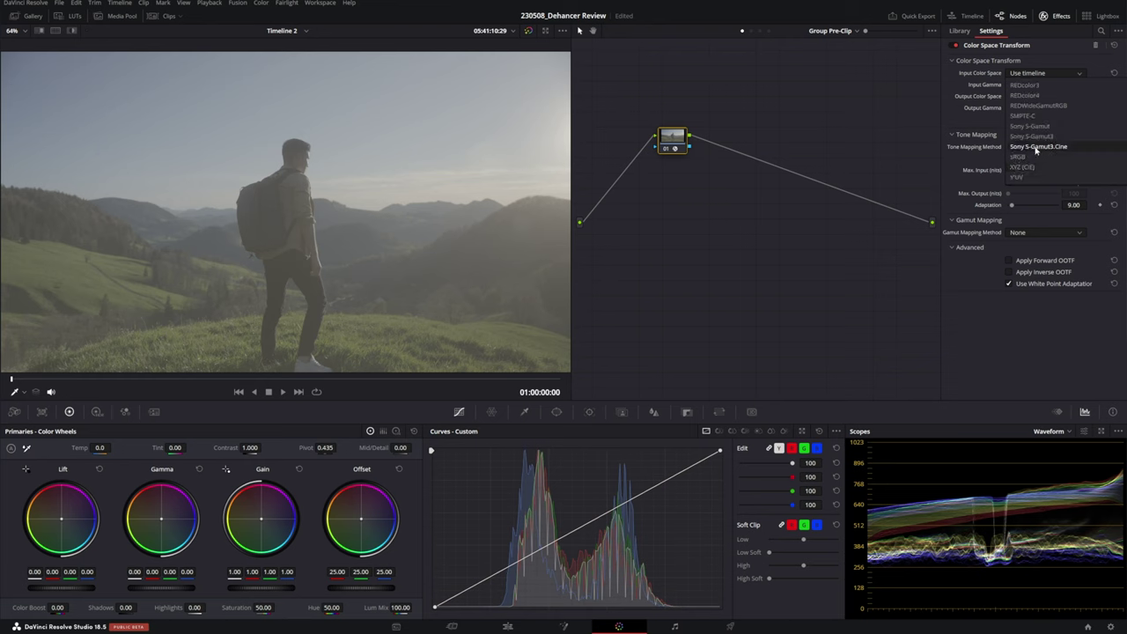
left_click(1035, 147)
left_click(1032, 85)
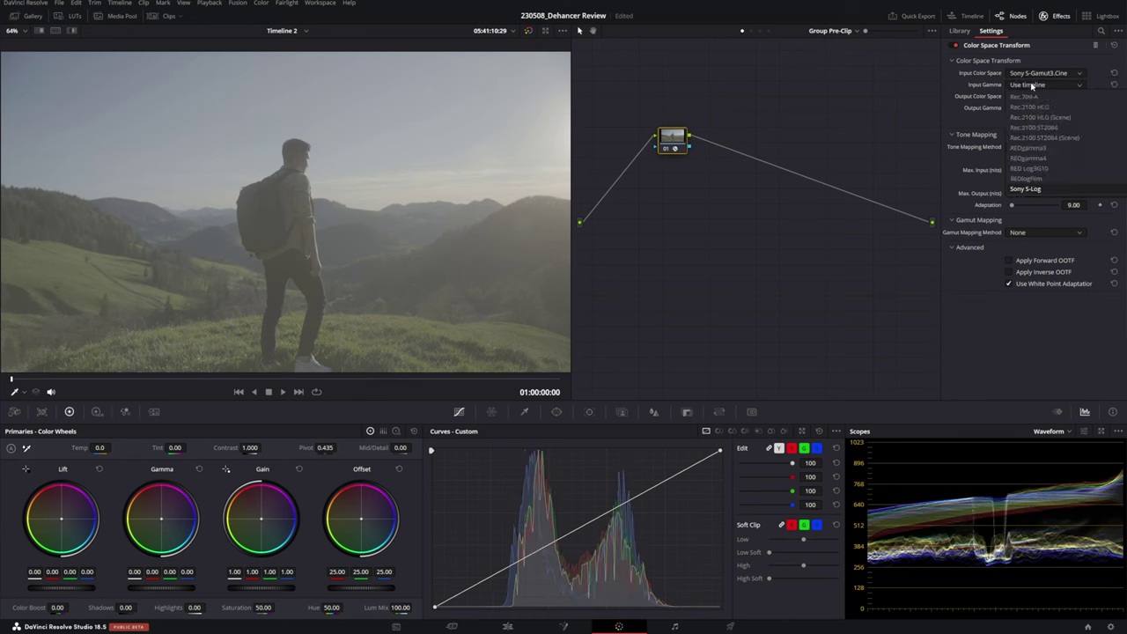
scroll(1021, 180, "down", 3)
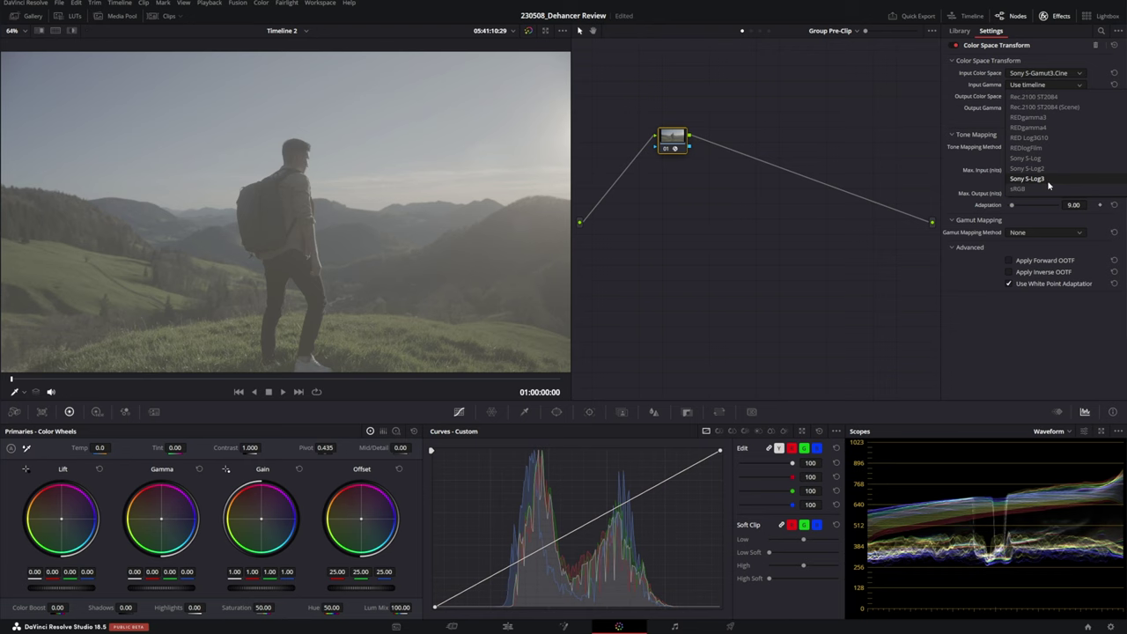
left_click(1021, 180)
- Set the transform's output to DaVinci Wide Gamut / DaVinci Intermediate
left_click(1037, 98)
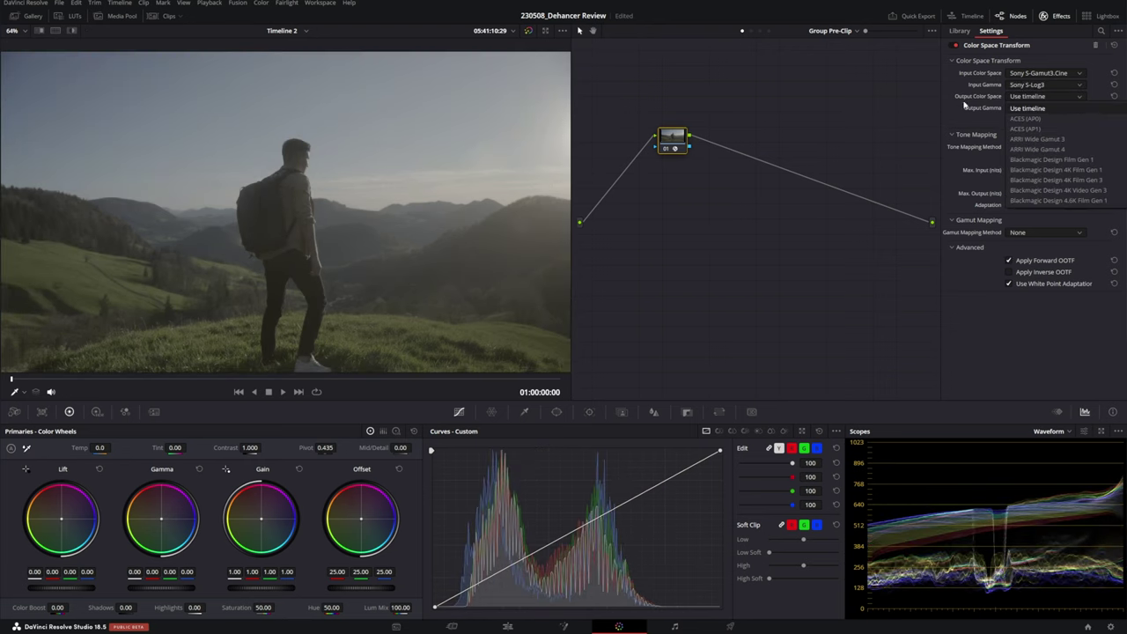
scroll(1030, 176, "down", 5)
left_click(1029, 201)
left_click(1021, 110)
scroll(1044, 185, "down", 3)
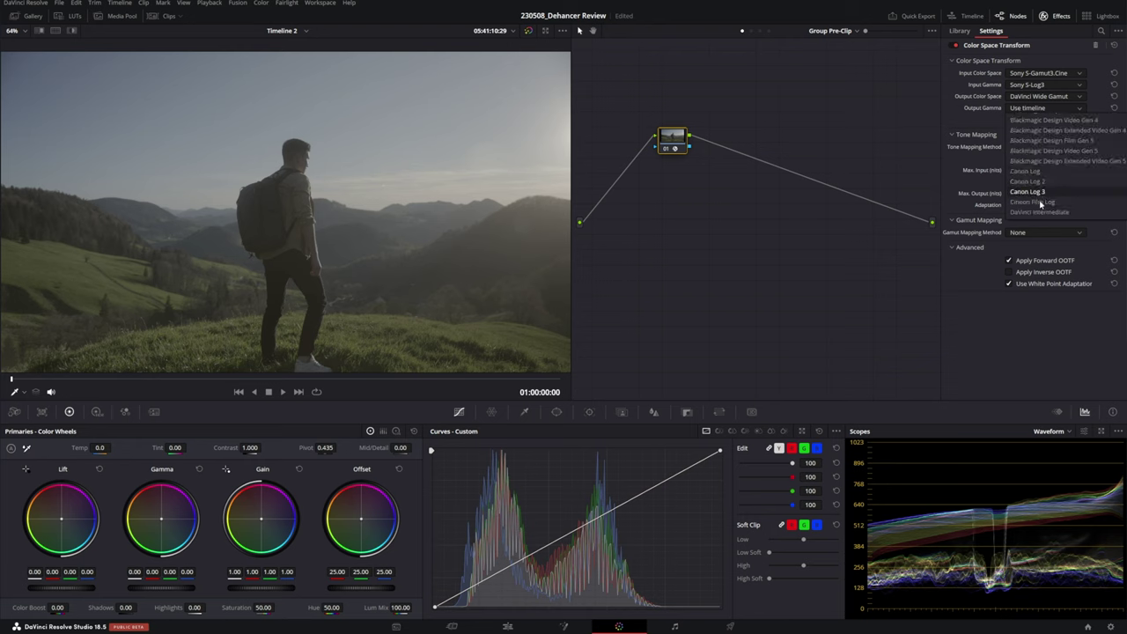
left_click(1039, 212)
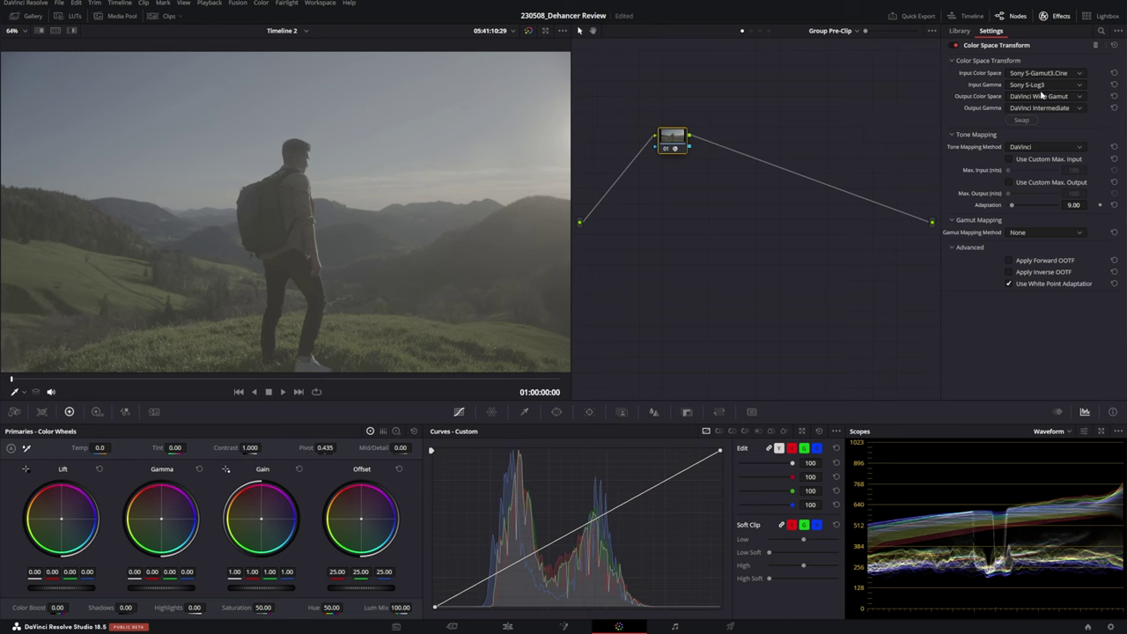
left_click(761, 32)
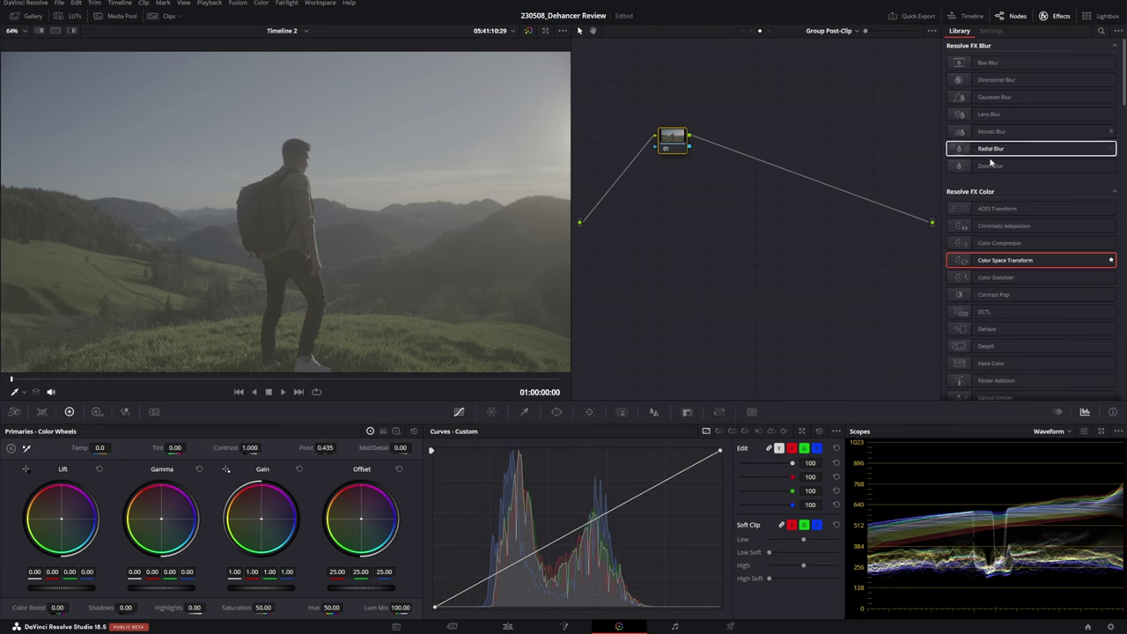
- Apply Color Space Transform to the group post-clip node with DaVinci Wide Gamut / Intermediate input
left_click_drag(999, 263, 669, 143)
left_click(1012, 76)
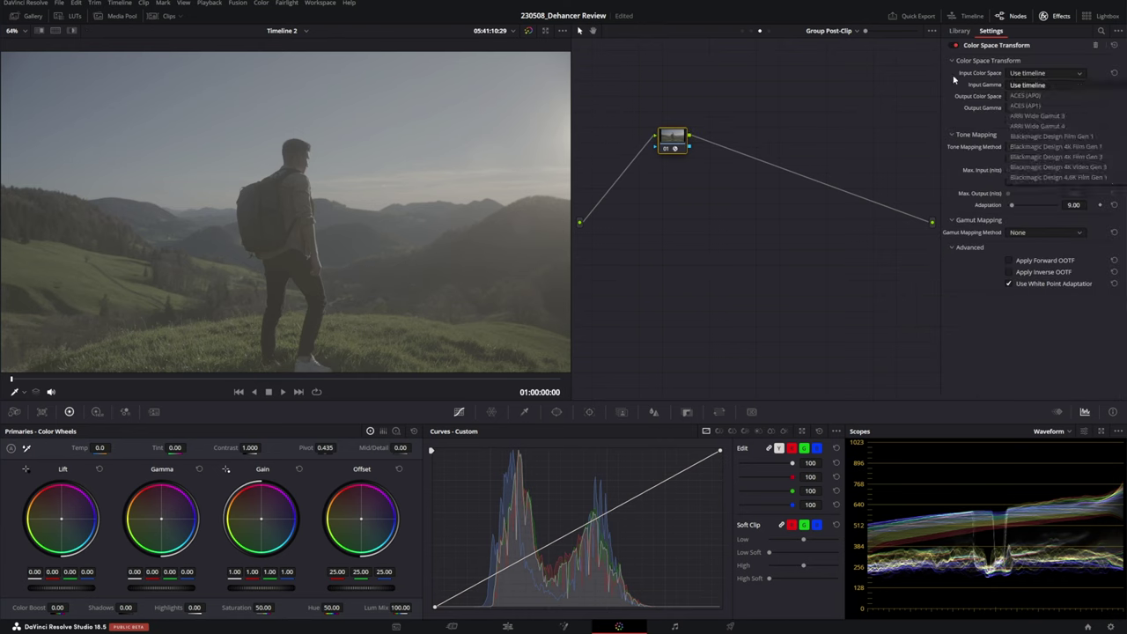
left_click(1039, 177)
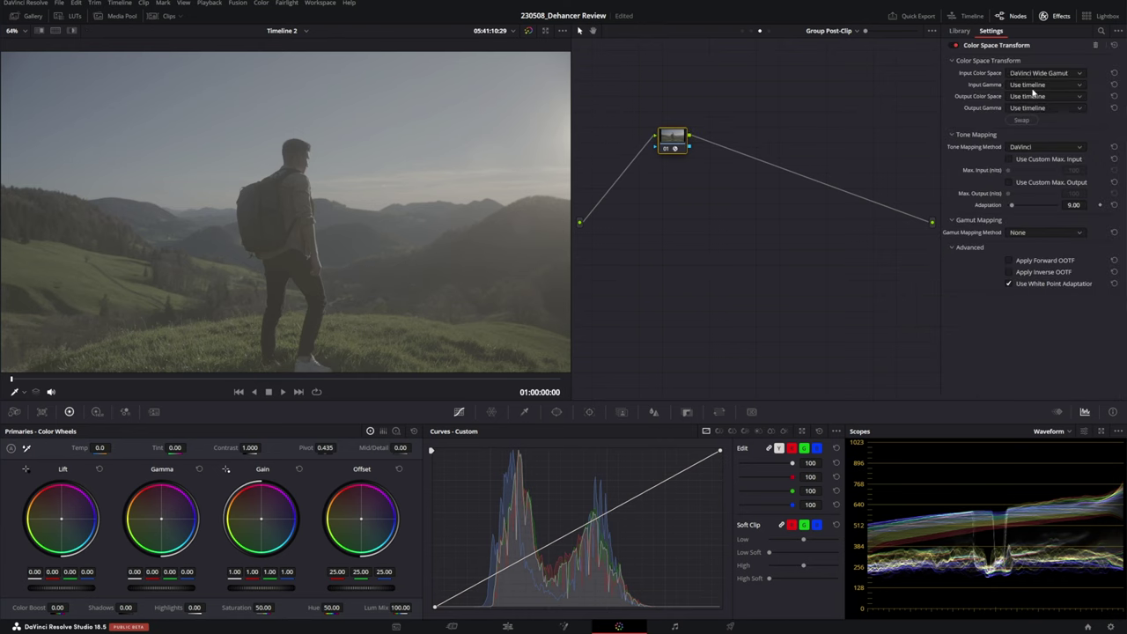
left_click(1043, 84)
left_click(1039, 144)
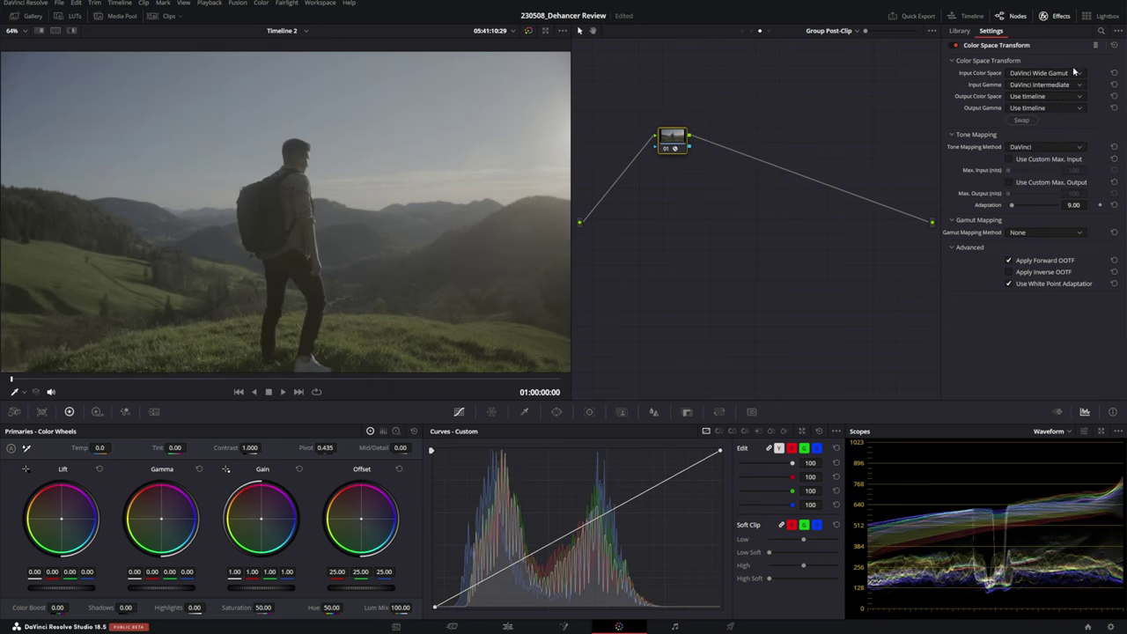
left_click(742, 31)
left_click(760, 31)
- Set its output to Rec.709 / Gamma 2.4 and add a clip node before DEHANCER
left_click(1027, 99)
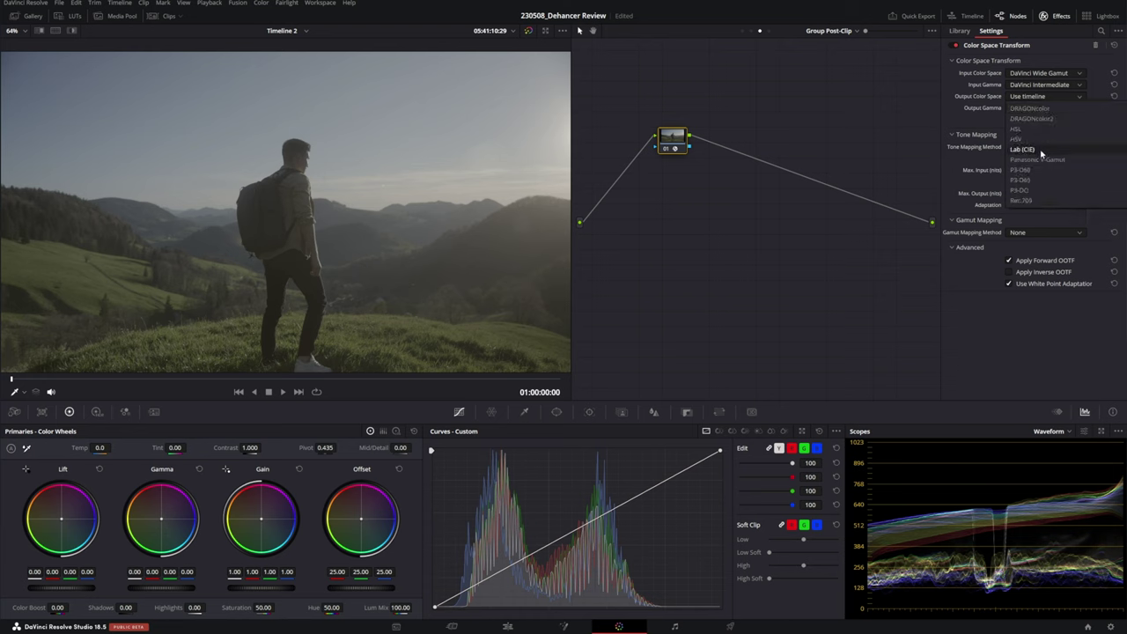
left_click(1024, 200)
left_click(1042, 109)
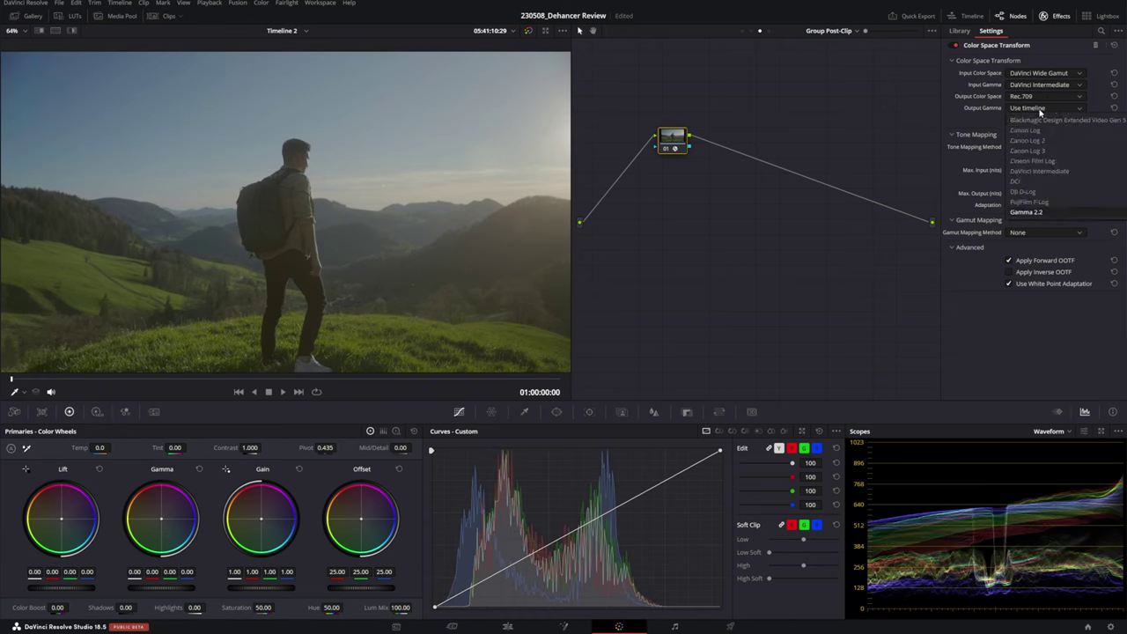
left_click(1028, 212)
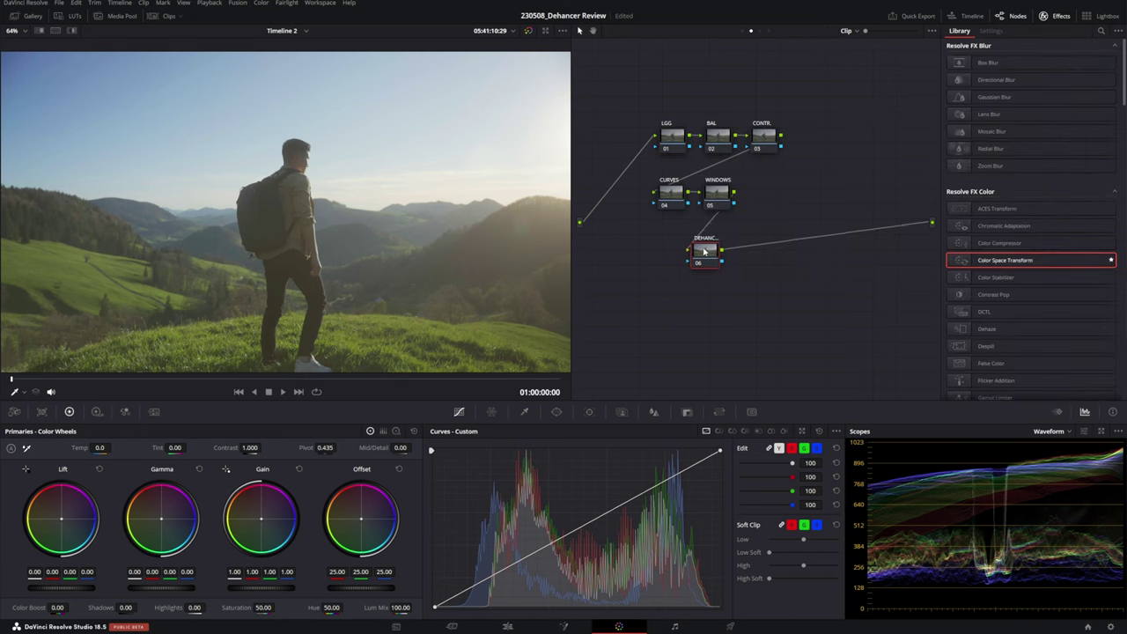
mouse_move(704, 249)
left_mouse_down()
mouse_move(731, 258)
mouse_move(685, 257)
left_mouse_up()
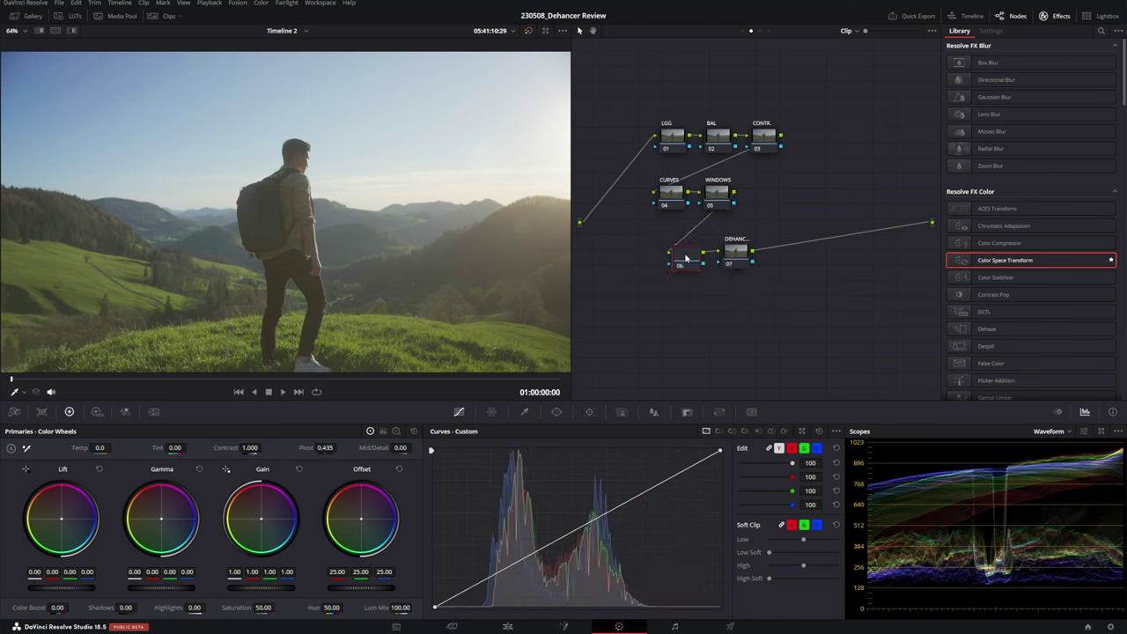
- Undo the trial transform node, then play clips 02–04 and toggle bypass to compare with the original
left_click_drag(1004, 260, 685, 260)
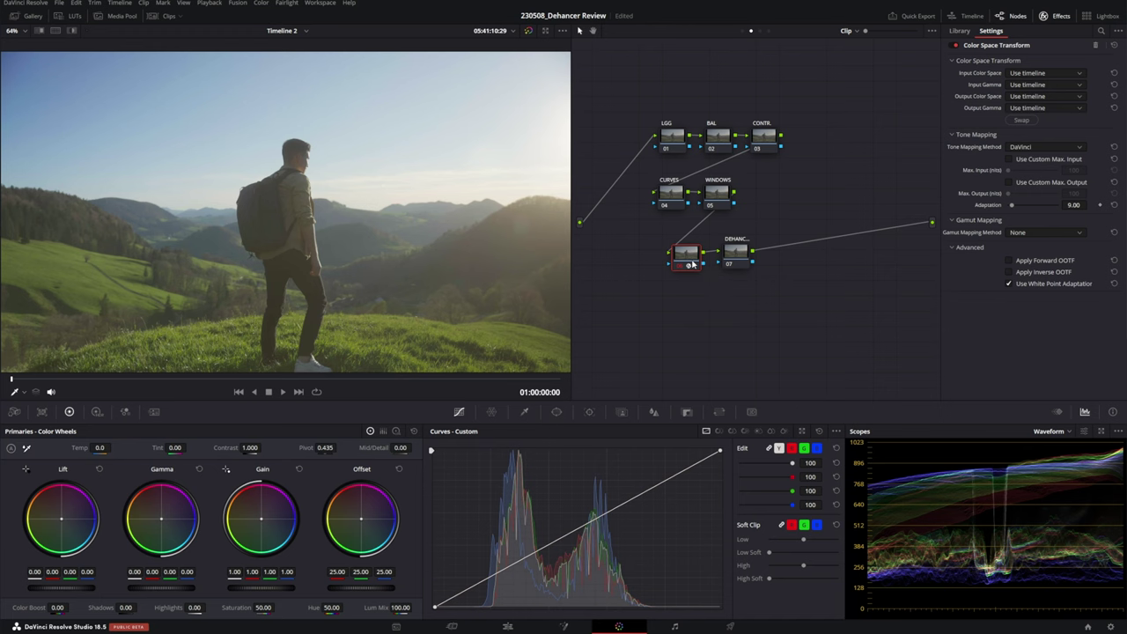
key("ctrl+z")
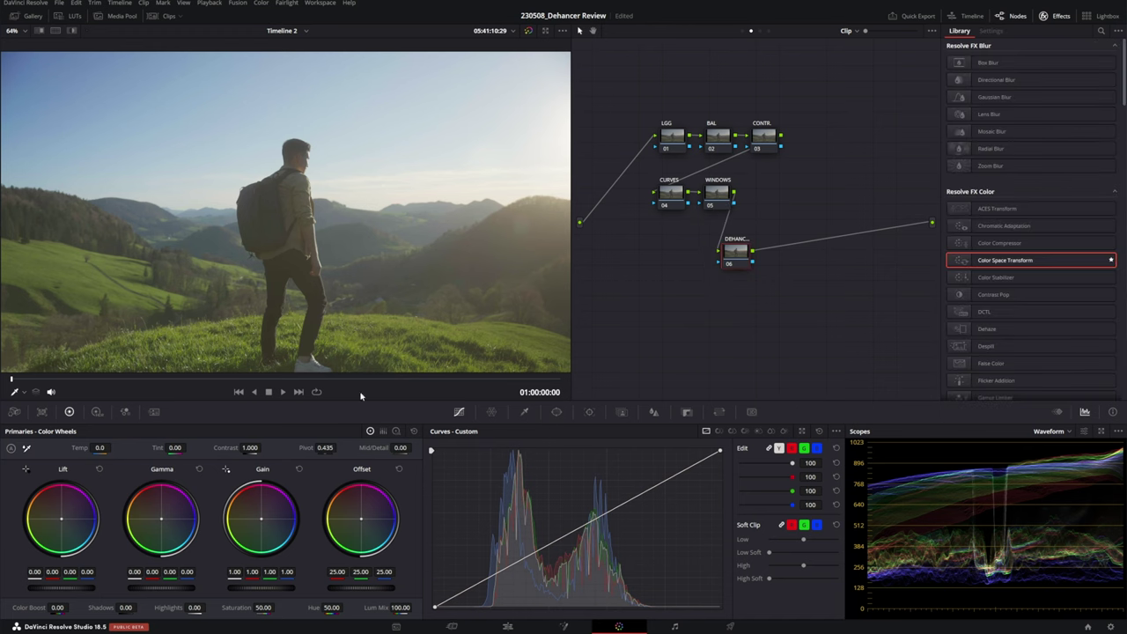
left_click(163, 15)
left_click(108, 363)
left_click(283, 320)
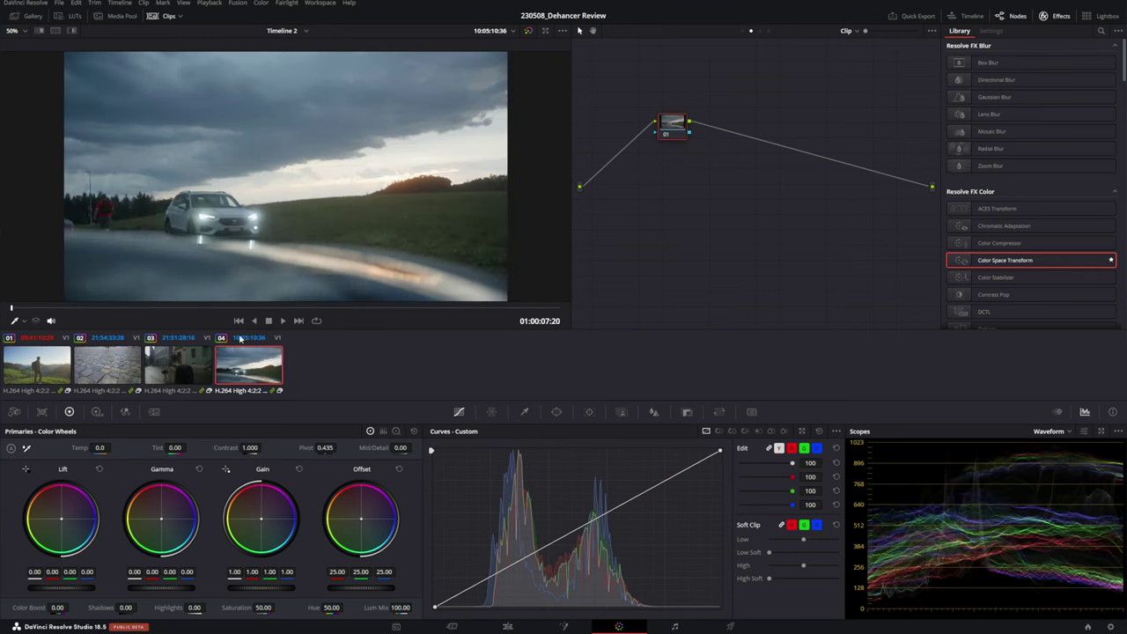
left_click(201, 310)
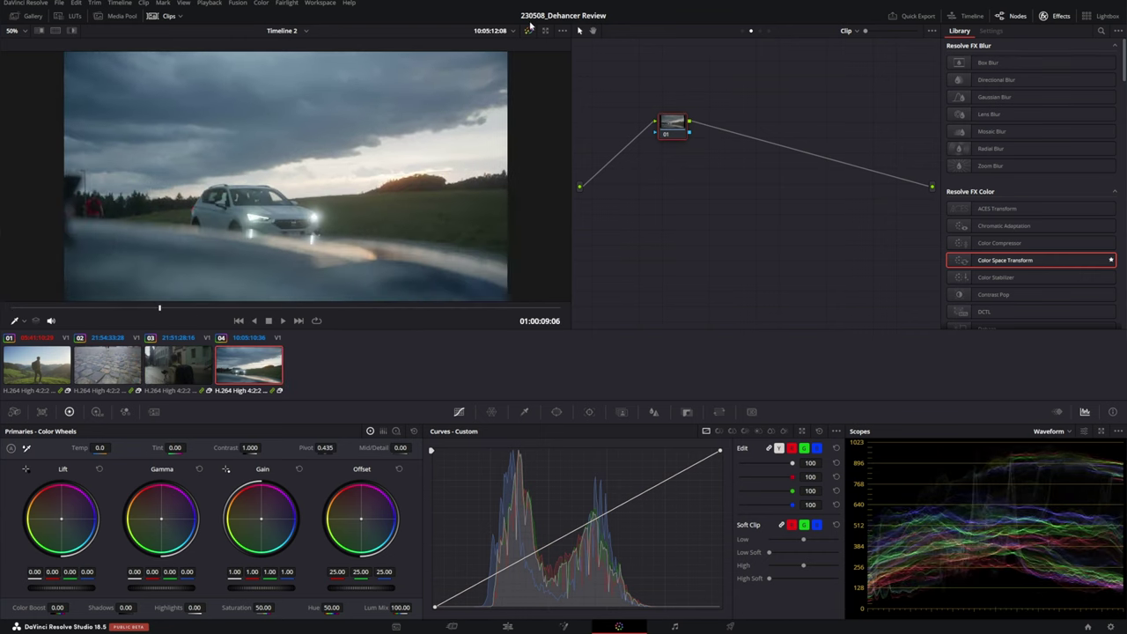
left_click(530, 30)
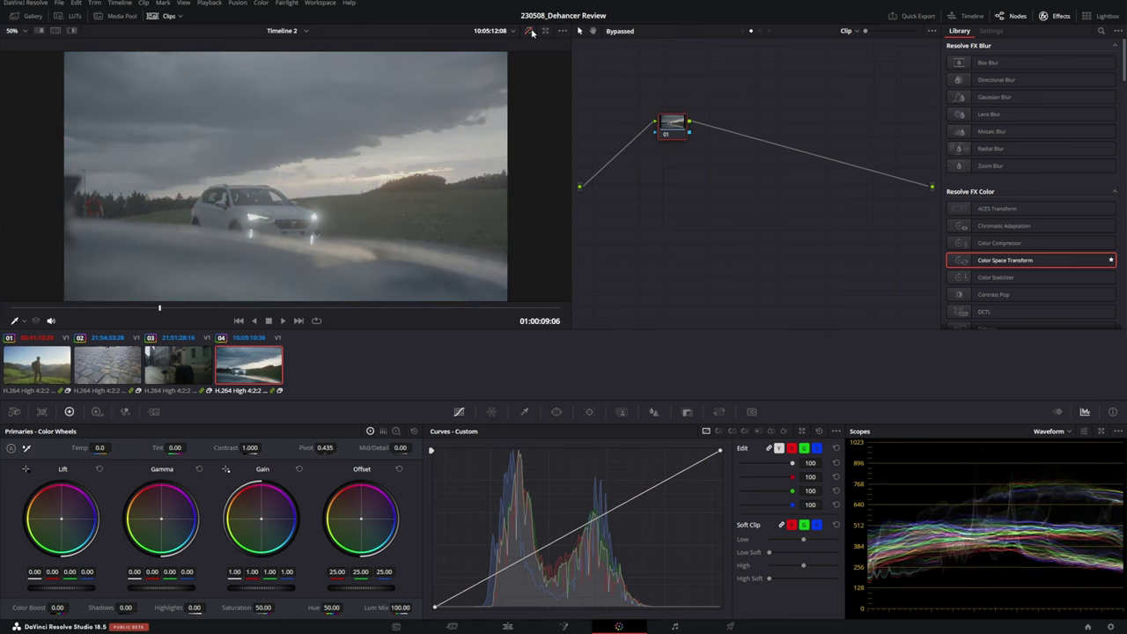
left_click(531, 31)
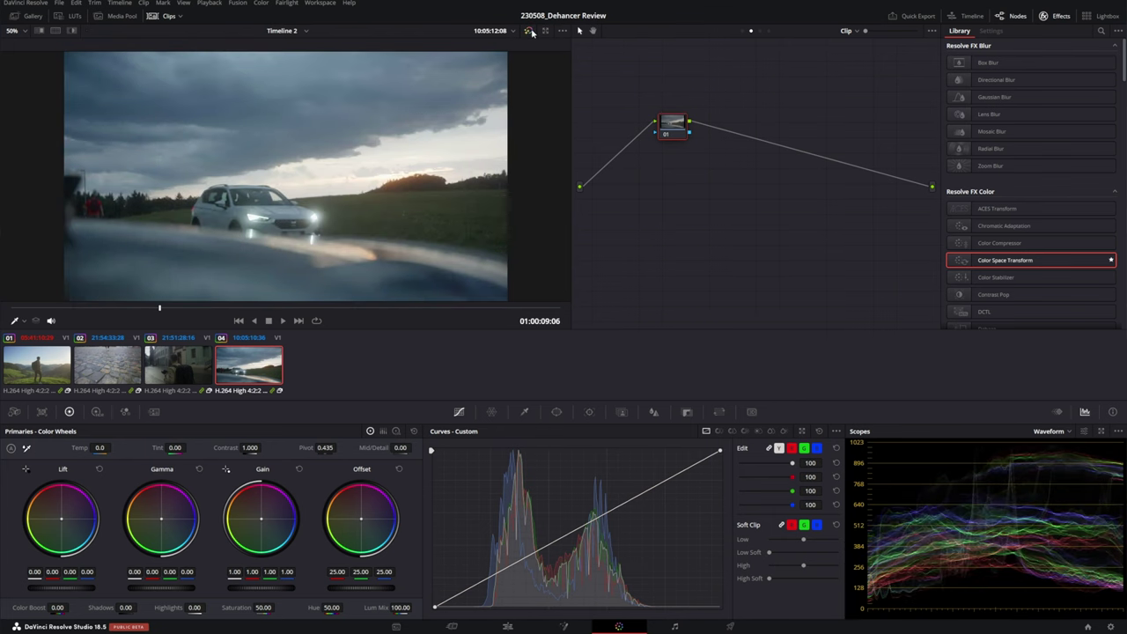
left_click(57, 383)
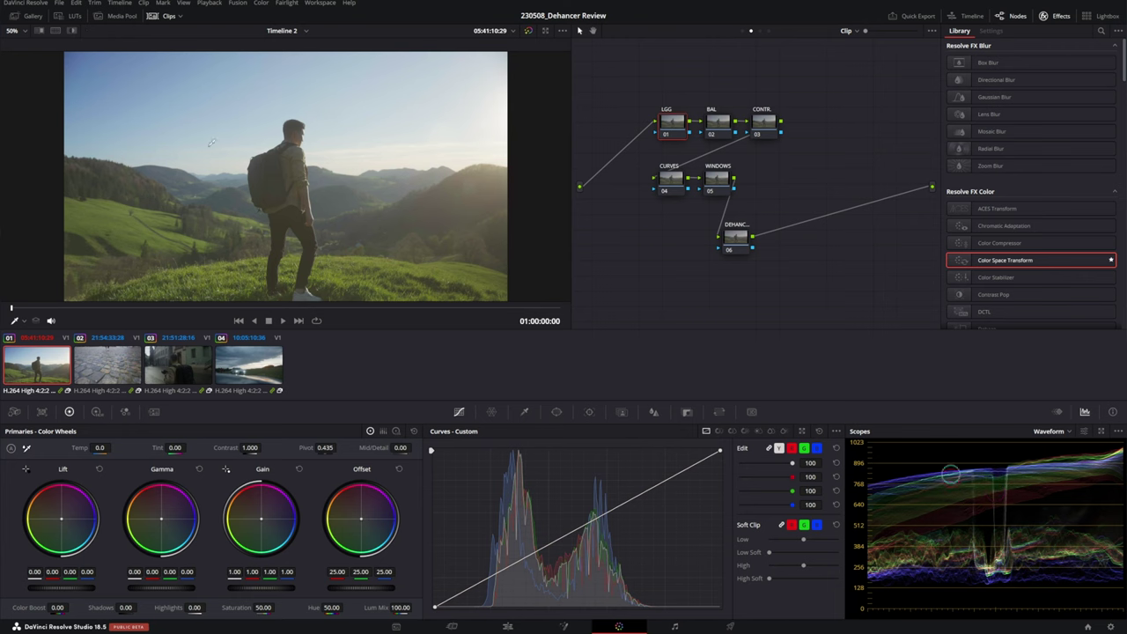
- Hide the clip strip, show the Keyframes panel and open floating waveform, vectorscope and parade scopes
key("alt+f")
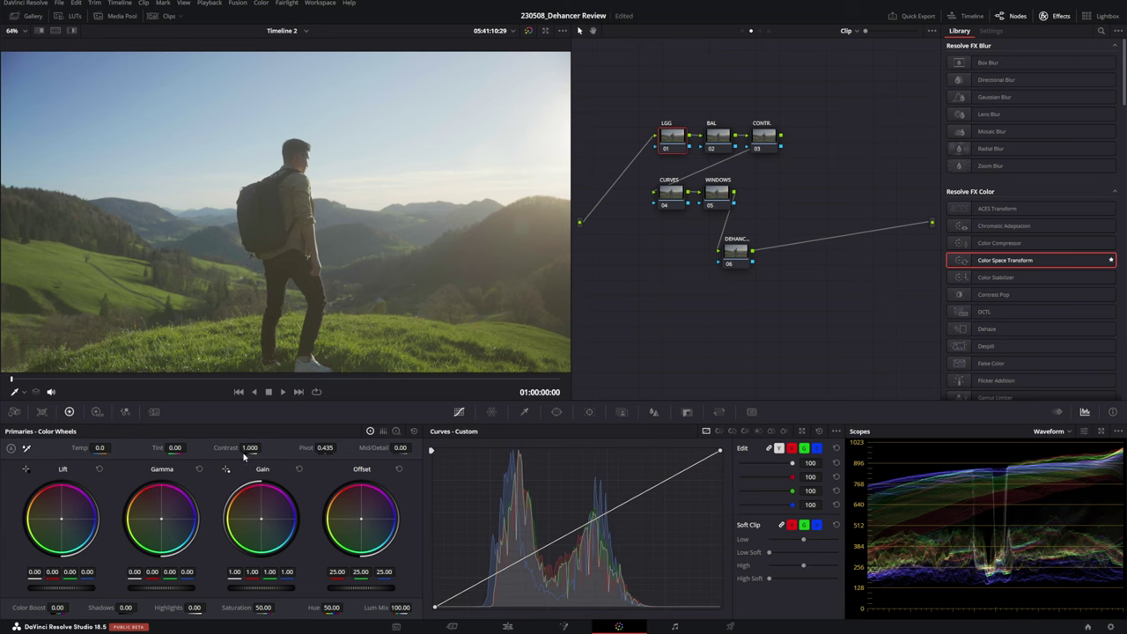
left_click(396, 432)
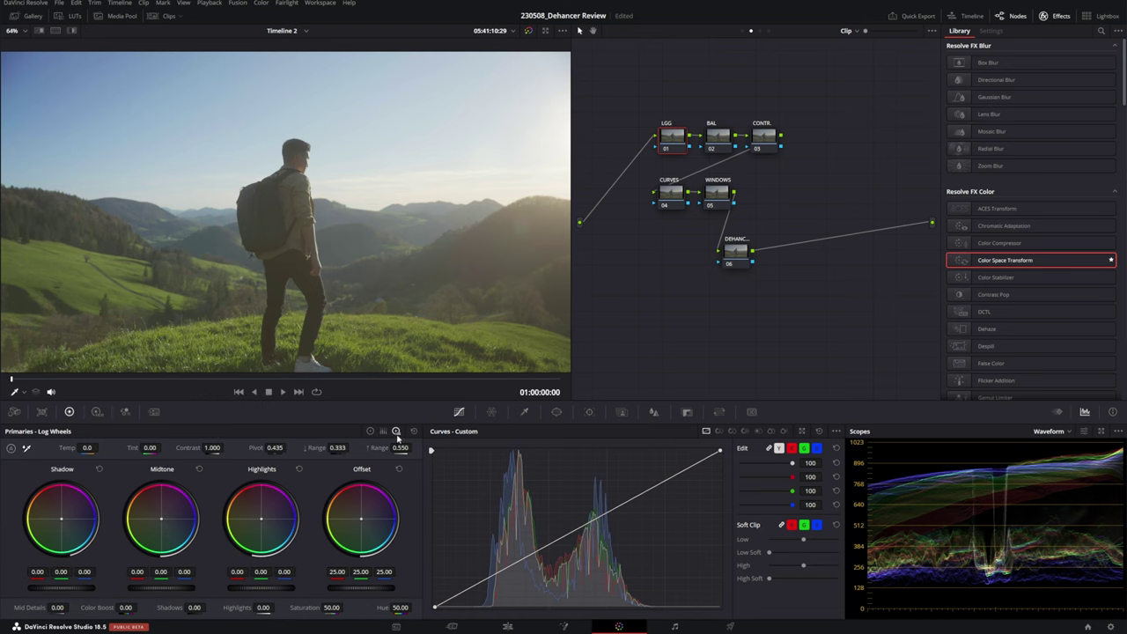
left_click(370, 431)
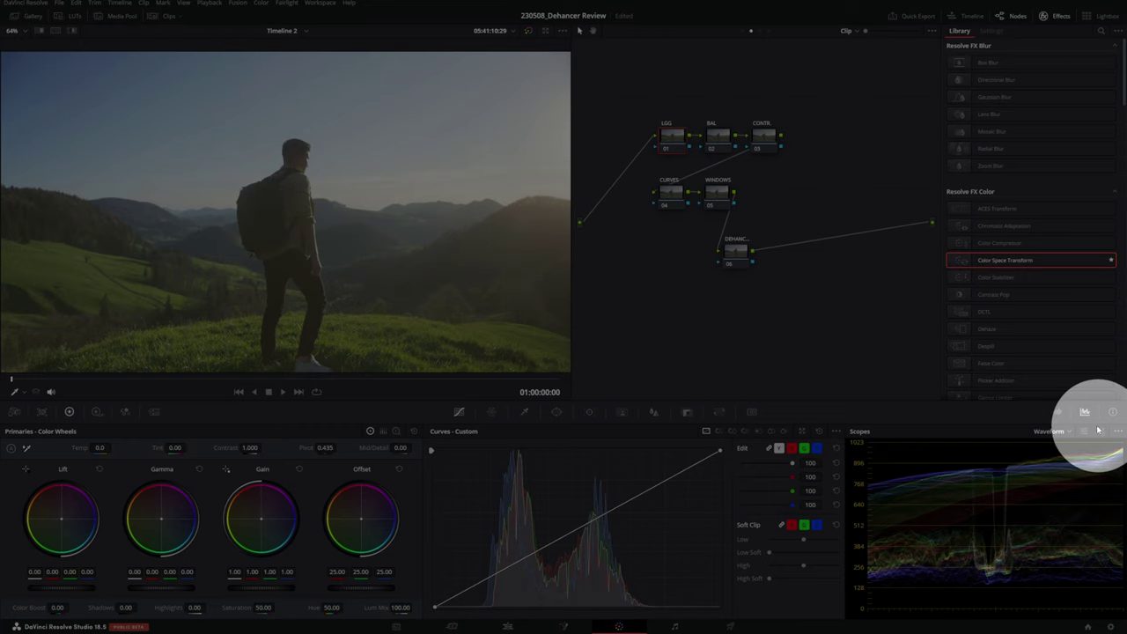
left_click(1084, 411)
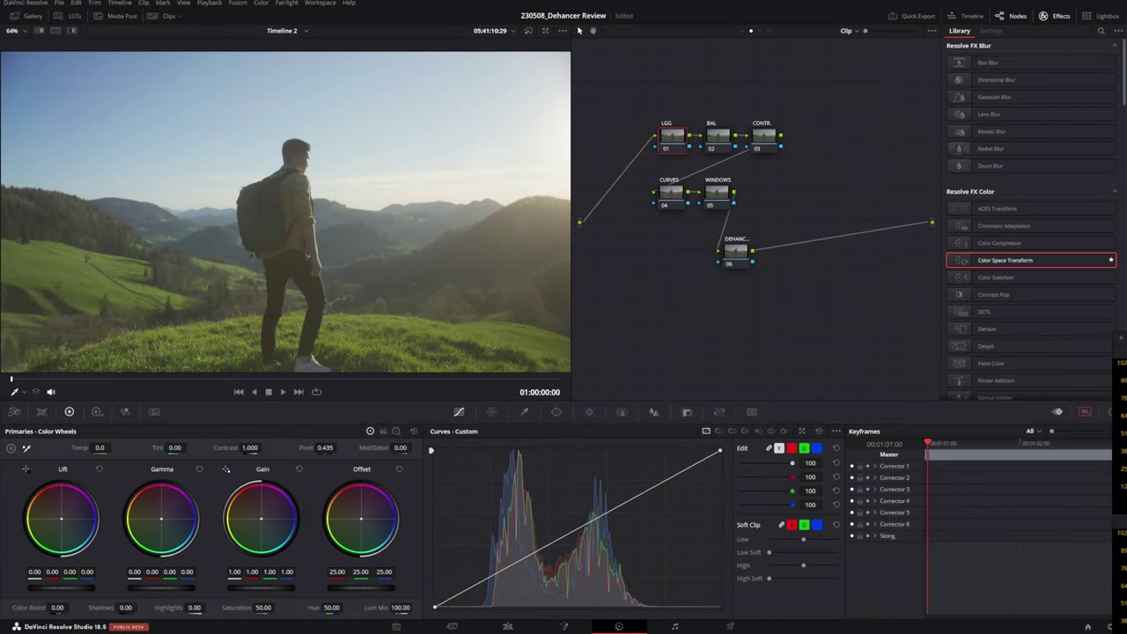
key("ctrl+shift+w")
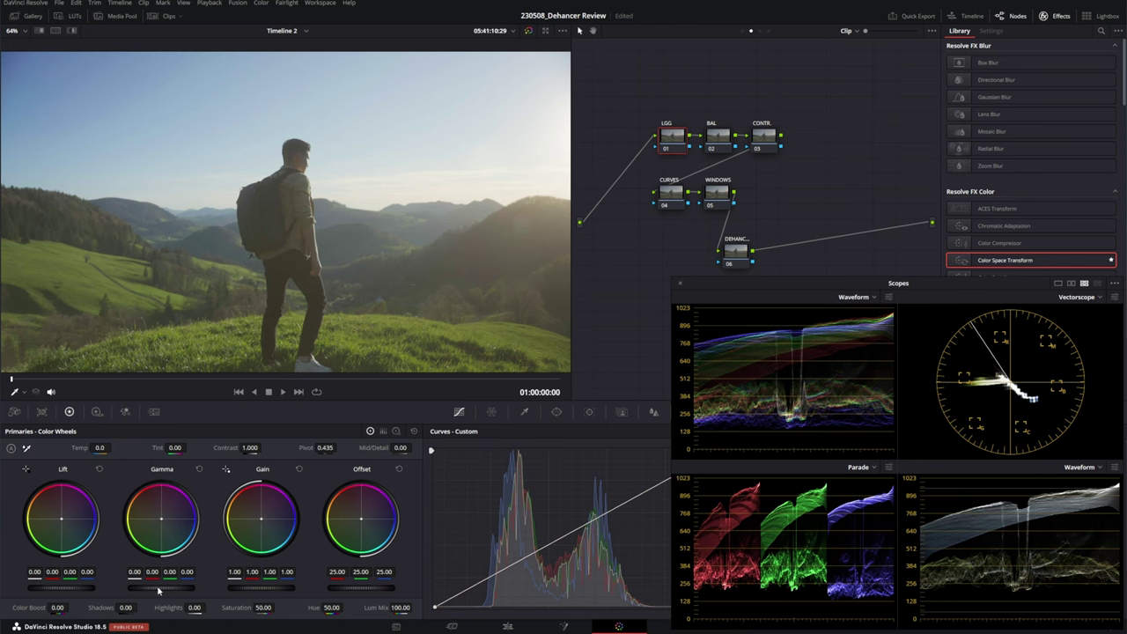
- On the LGG node, darken Lift, pull Gain down slightly and brighten Gamma on the master wheels
left_click_drag(61, 587, 44, 587)
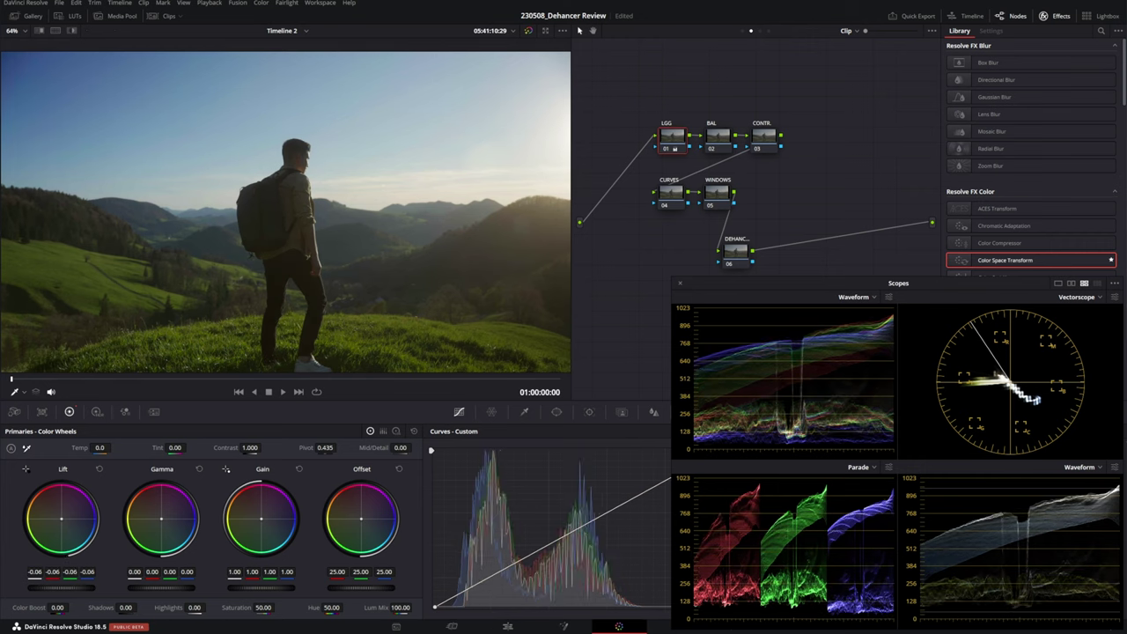
left_click_drag(261, 587, 245, 587)
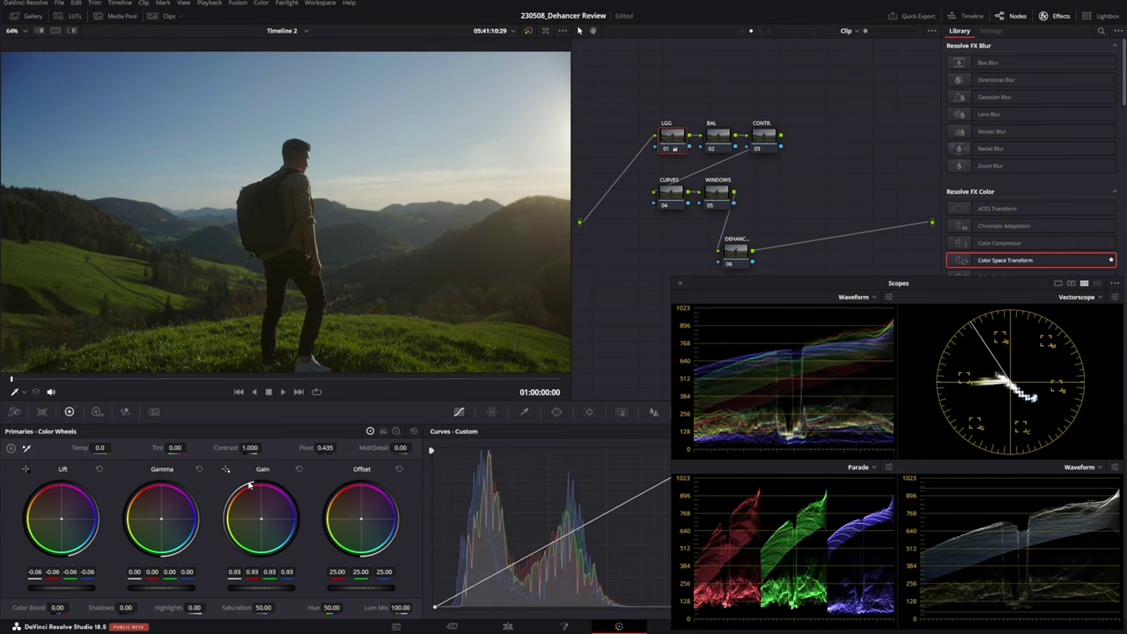
left_click_drag(150, 589, 167, 590)
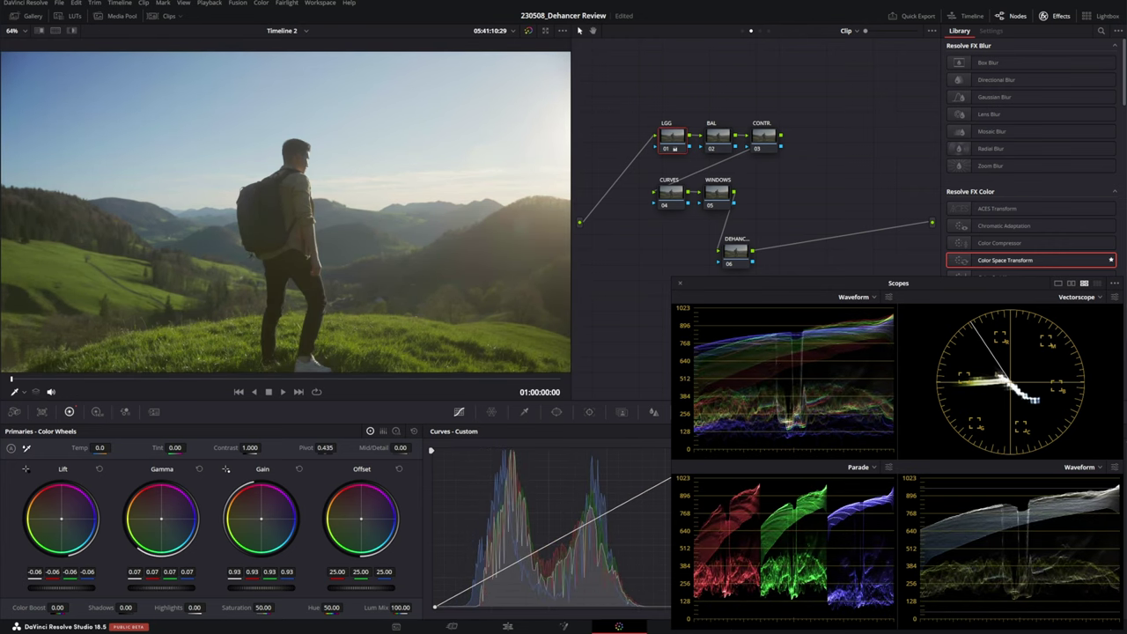
left_click_drag(60, 590, 56, 590)
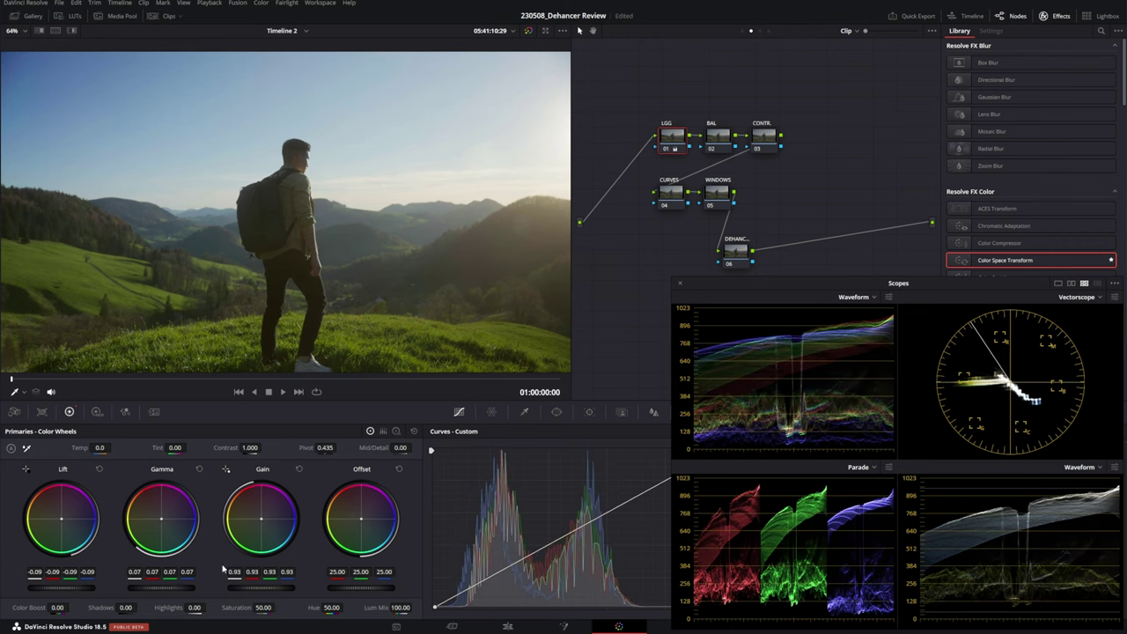
- Briefly try the Log wheels, then on Color Wheels settle Lift -0.09, Gamma 0.07, Gain 0.95
left_click(396, 431)
left_click_drag(160, 601, 181, 600)
left_click_drag(61, 587, 58, 587)
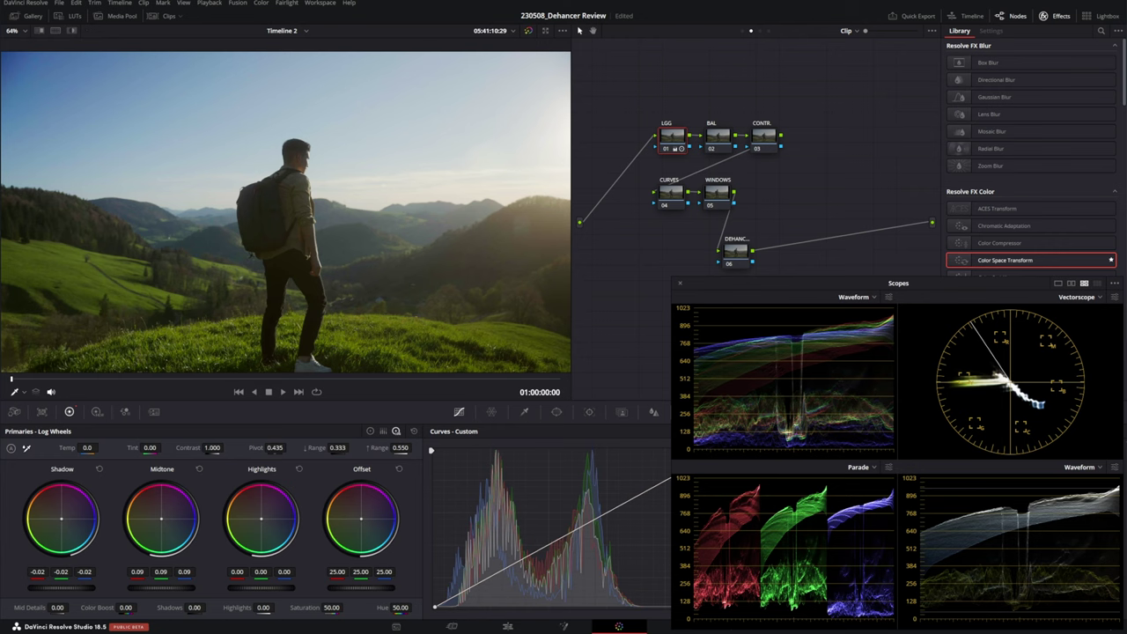
left_click(369, 432)
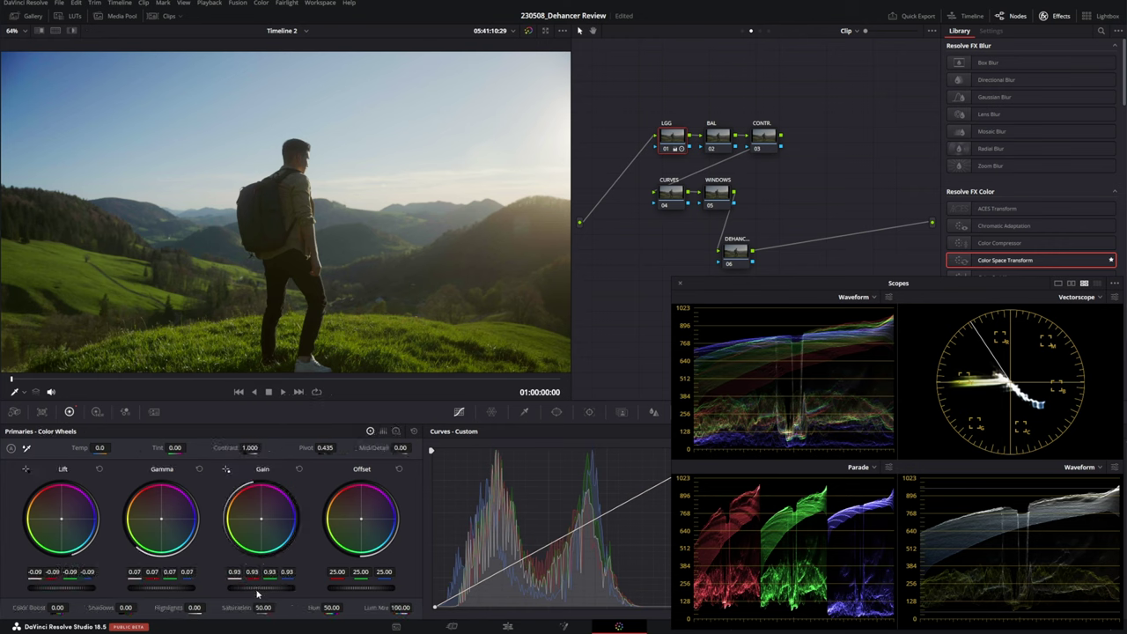
left_click_drag(257, 595, 268, 595)
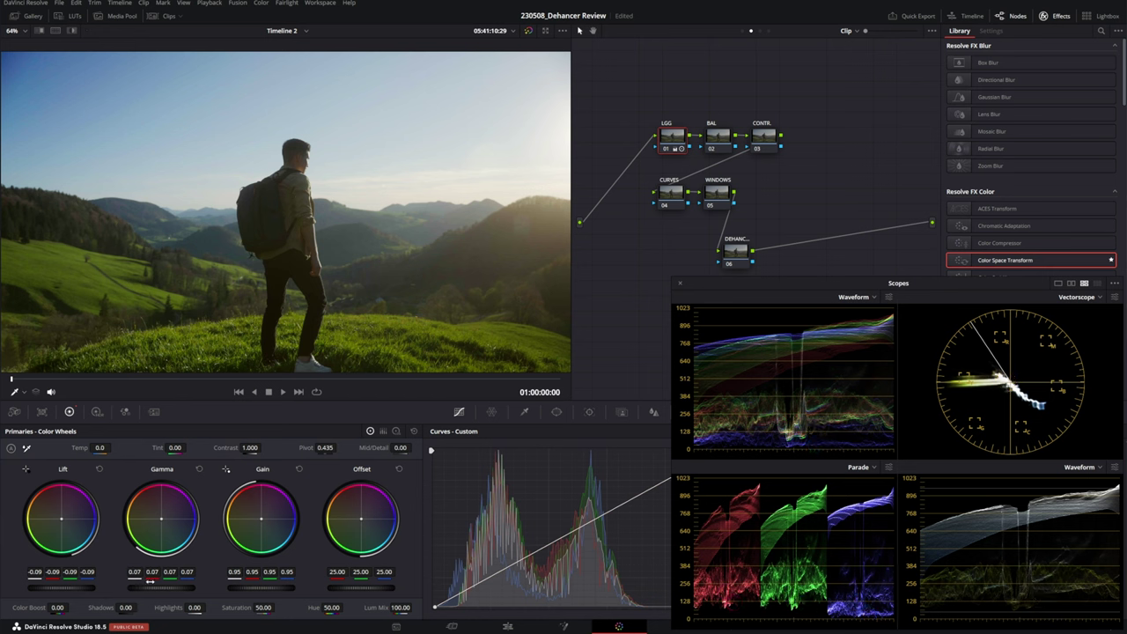
mouse_move(161, 585)
left_mouse_down()
mouse_move(136, 585)
mouse_move(161, 585)
left_mouse_up()
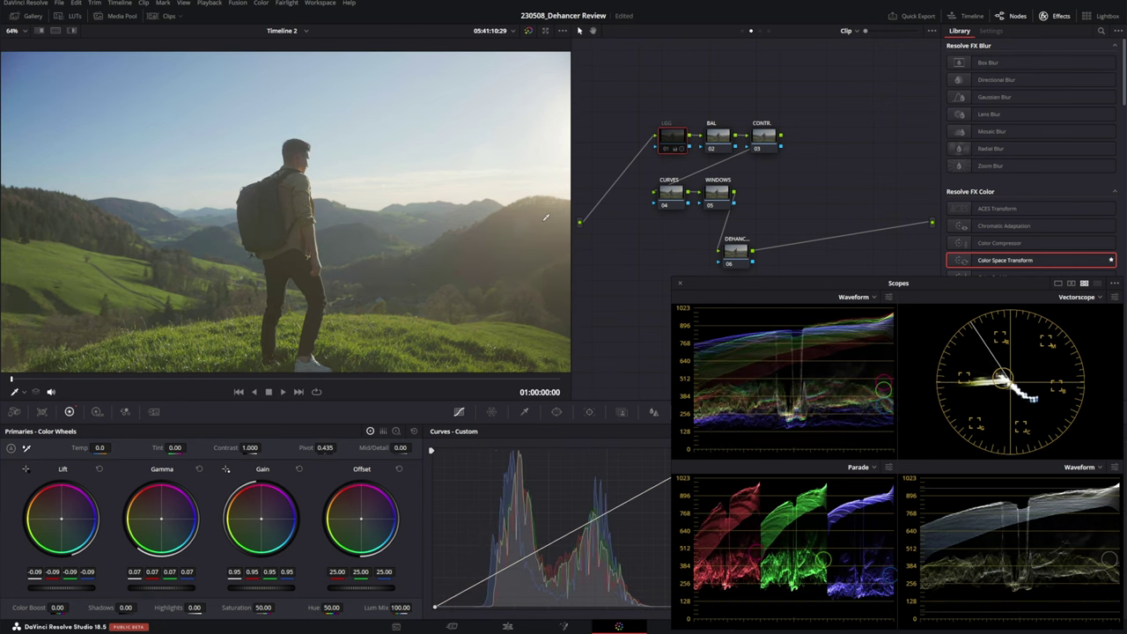
left_click(717, 138)
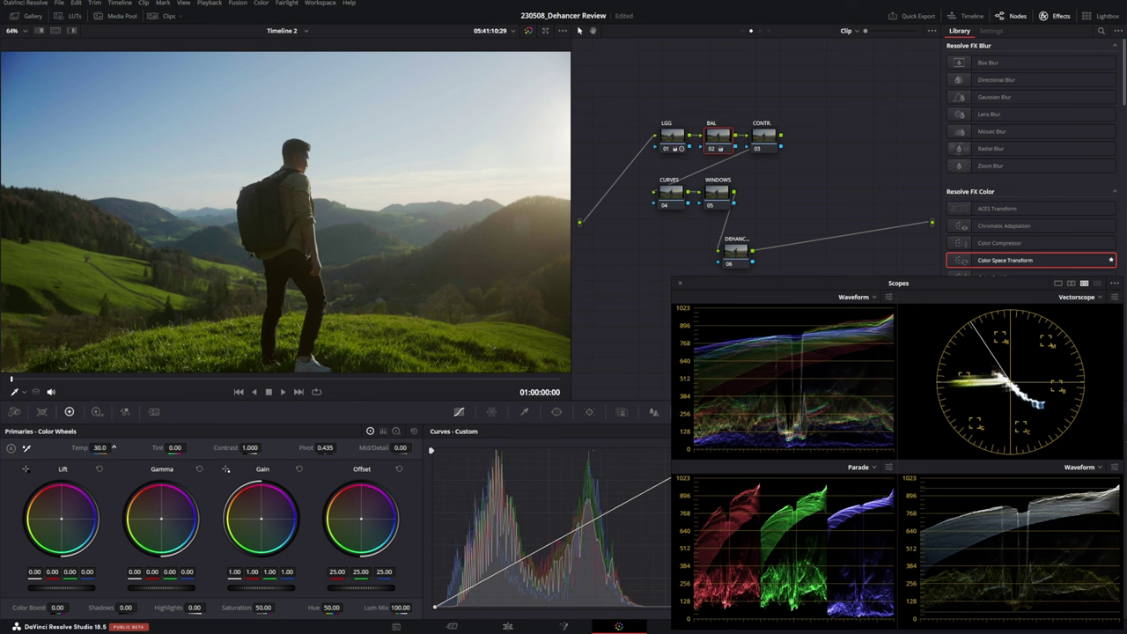
- Enter a new Temp value on the BAL node, then drag Temp up to 160.0
type("0")
key("Return")
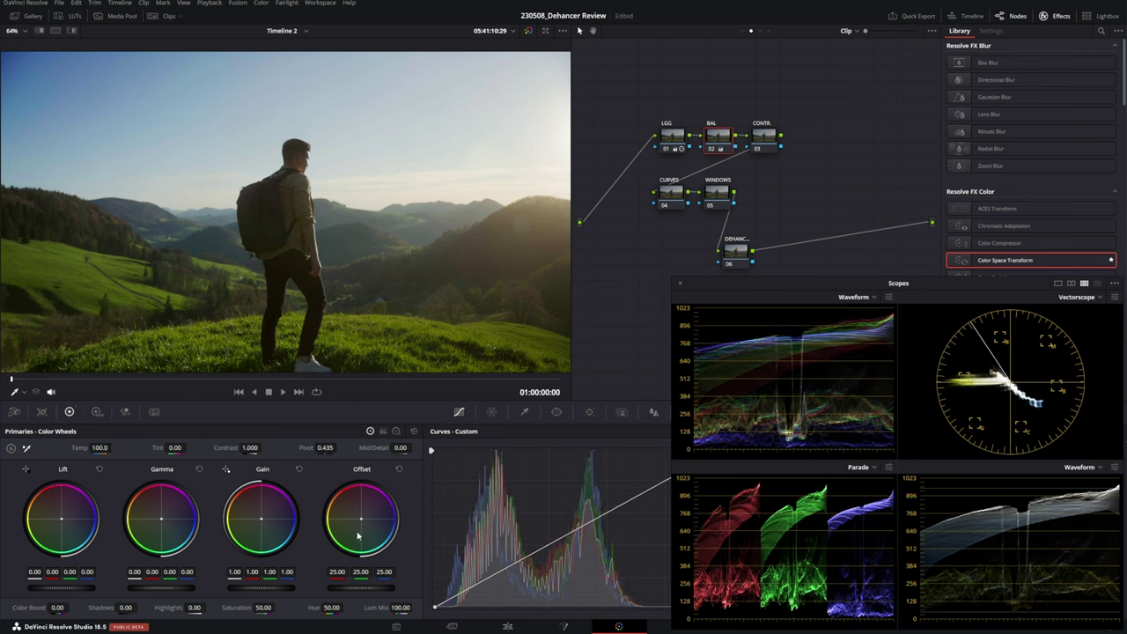
mouse_move(101, 456)
left_mouse_down()
mouse_move(114, 447)
mouse_move(101, 448)
left_mouse_up()
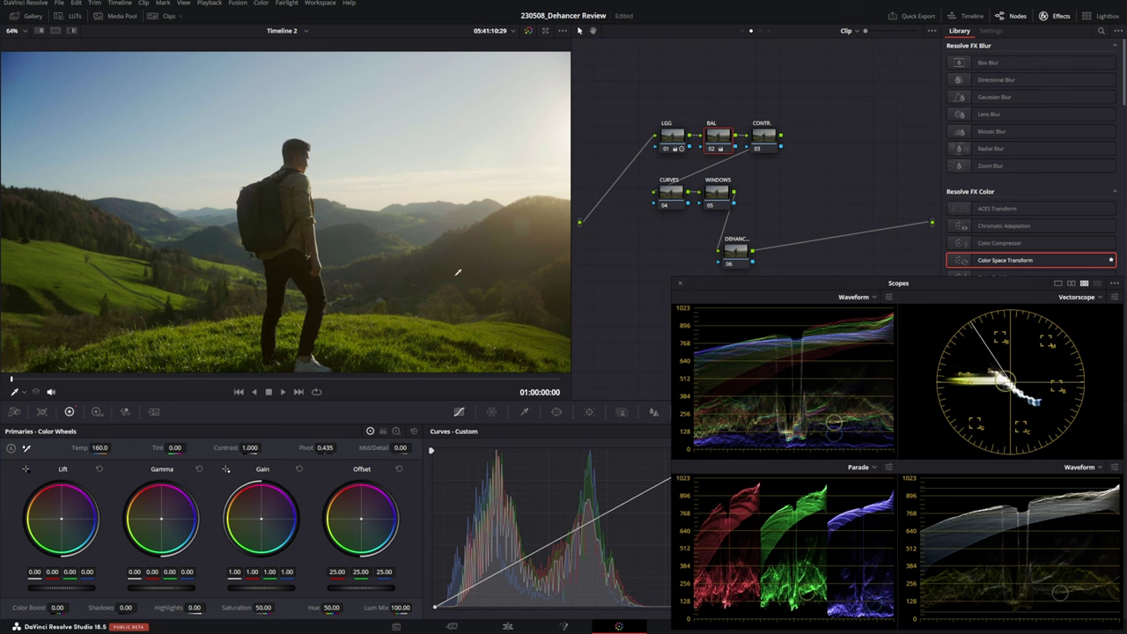
left_click(764, 140)
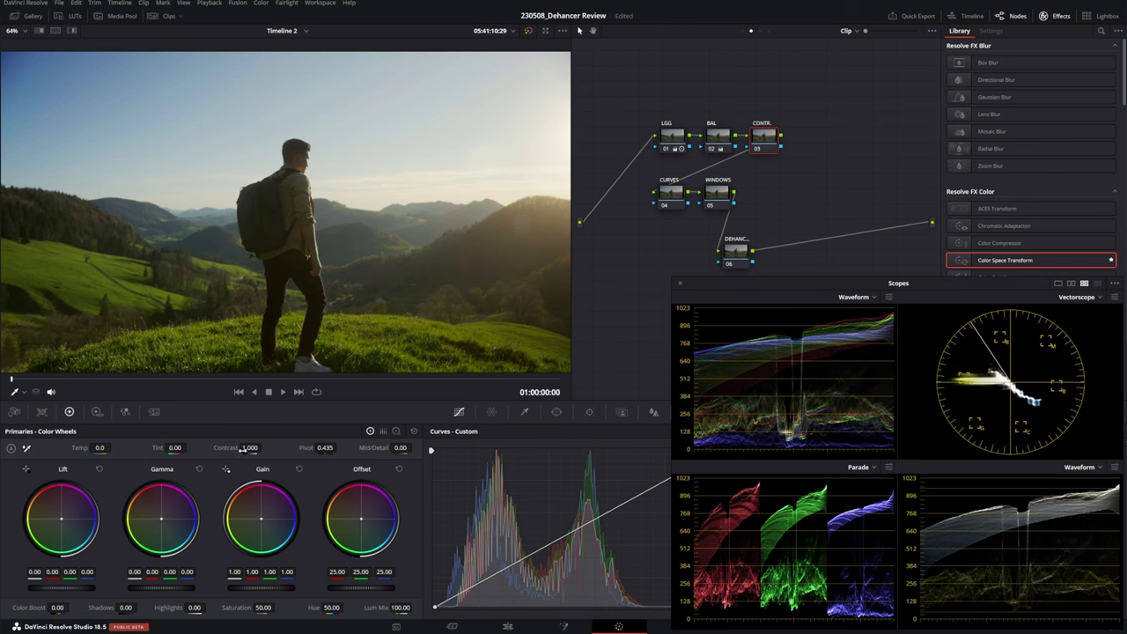
- Test contrast on the primary and HDR wheels, resetting both back to default
left_click_drag(242, 448, 227, 450)
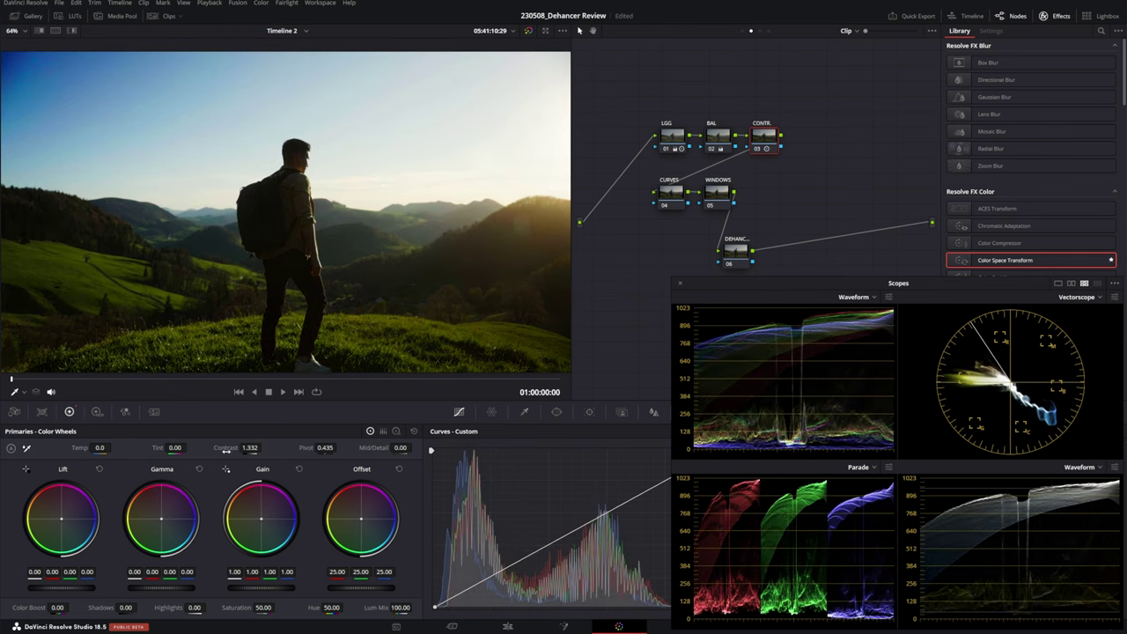
double_click(226, 449)
left_click(97, 411)
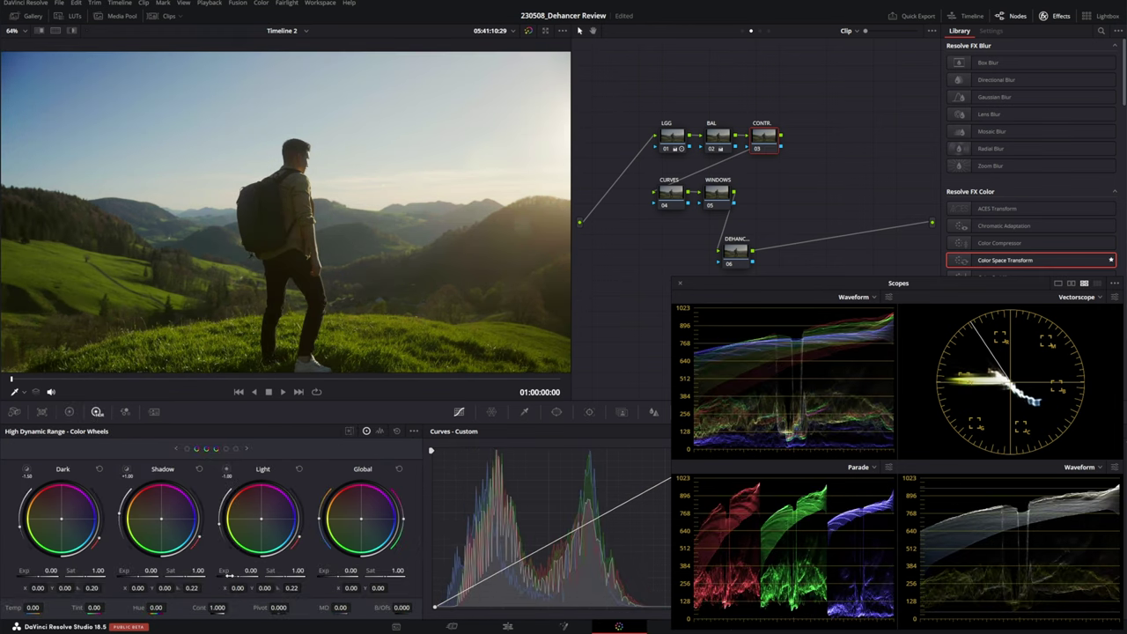
left_click_drag(214, 607, 229, 607)
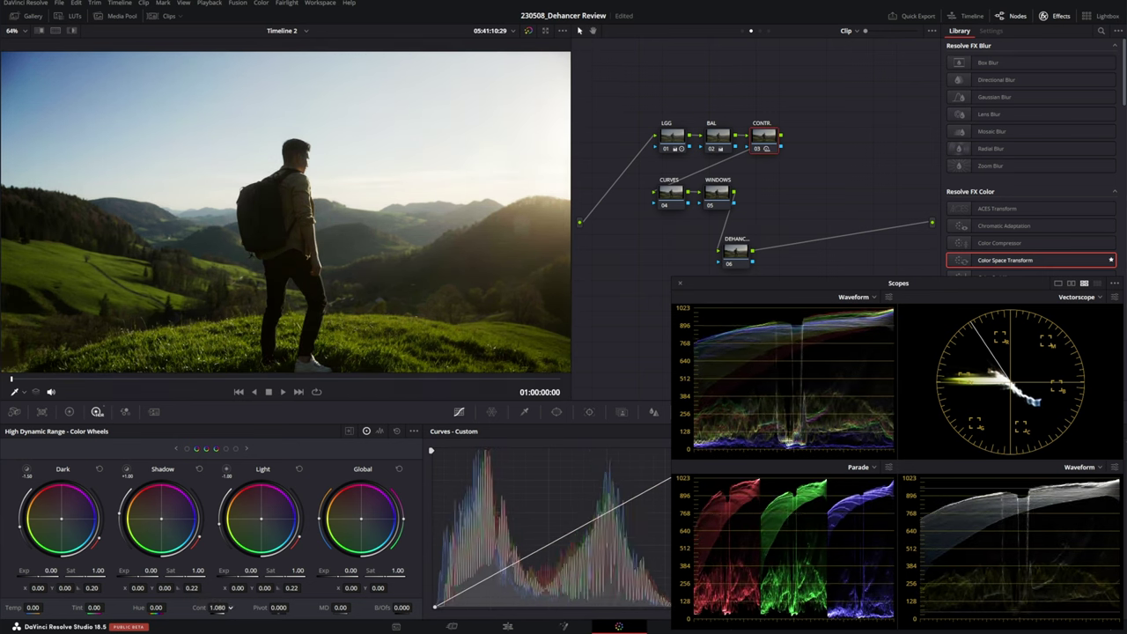
double_click(218, 608)
left_click(70, 411)
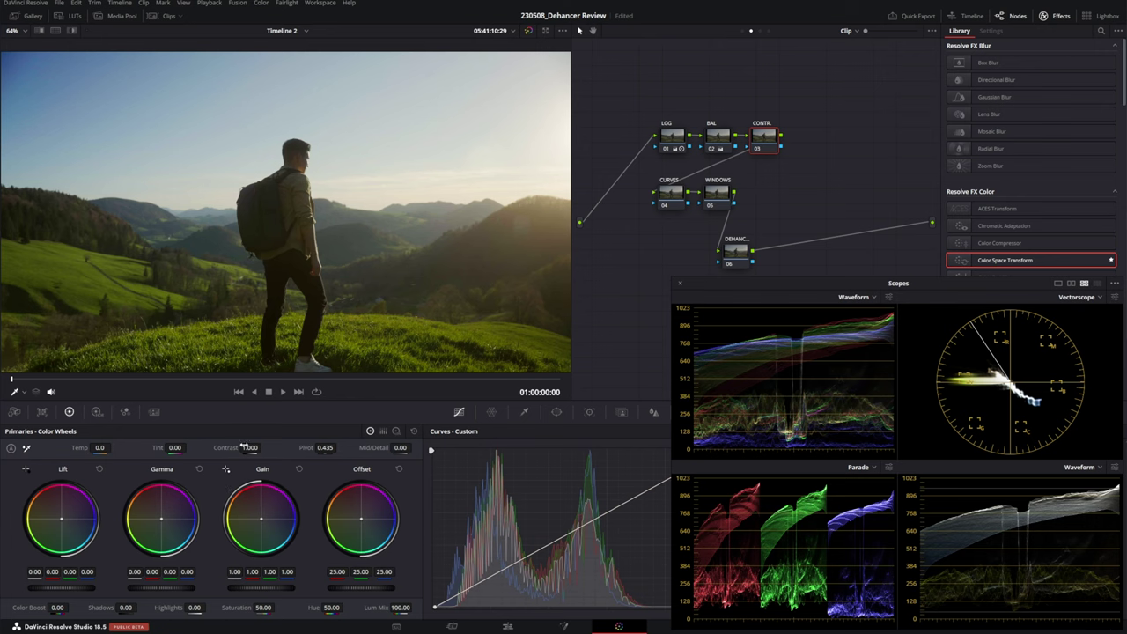
- Set CONTR node Contrast to 1.110 and bypass it briefly to compare before and after
left_click_drag(242, 447, 263, 447)
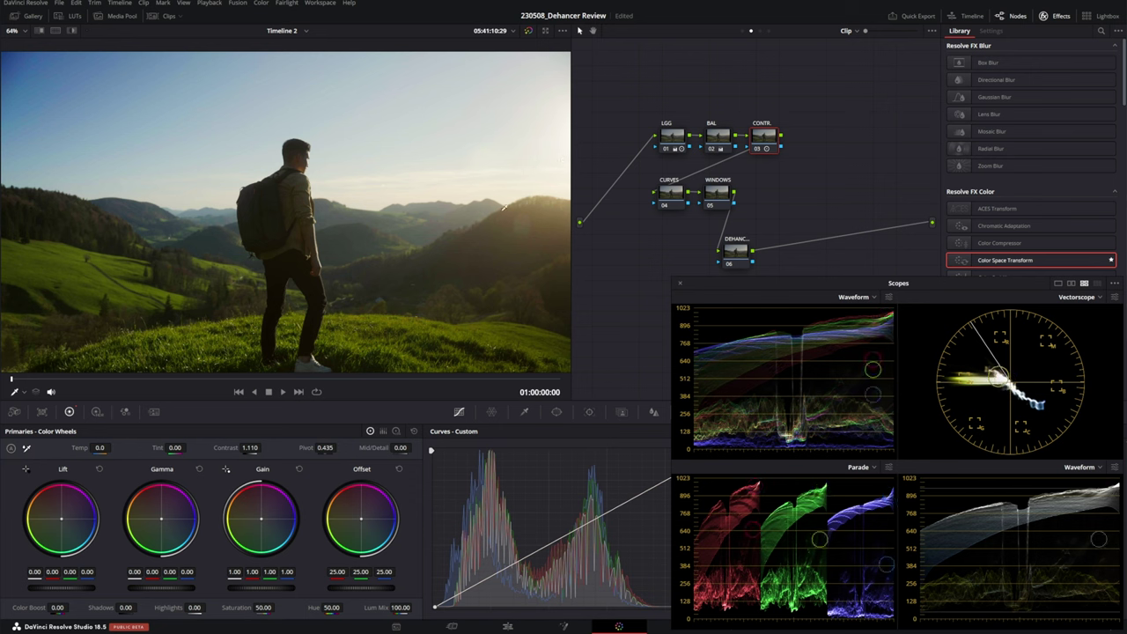
key("ctrl+d")
left_click(752, 148)
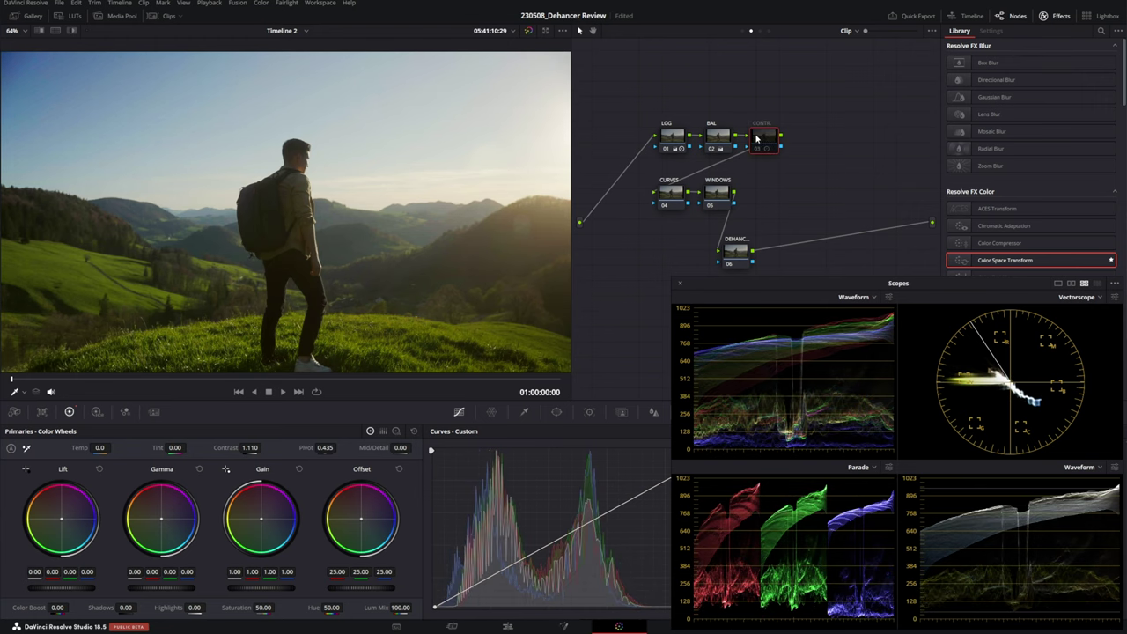
left_click(671, 194)
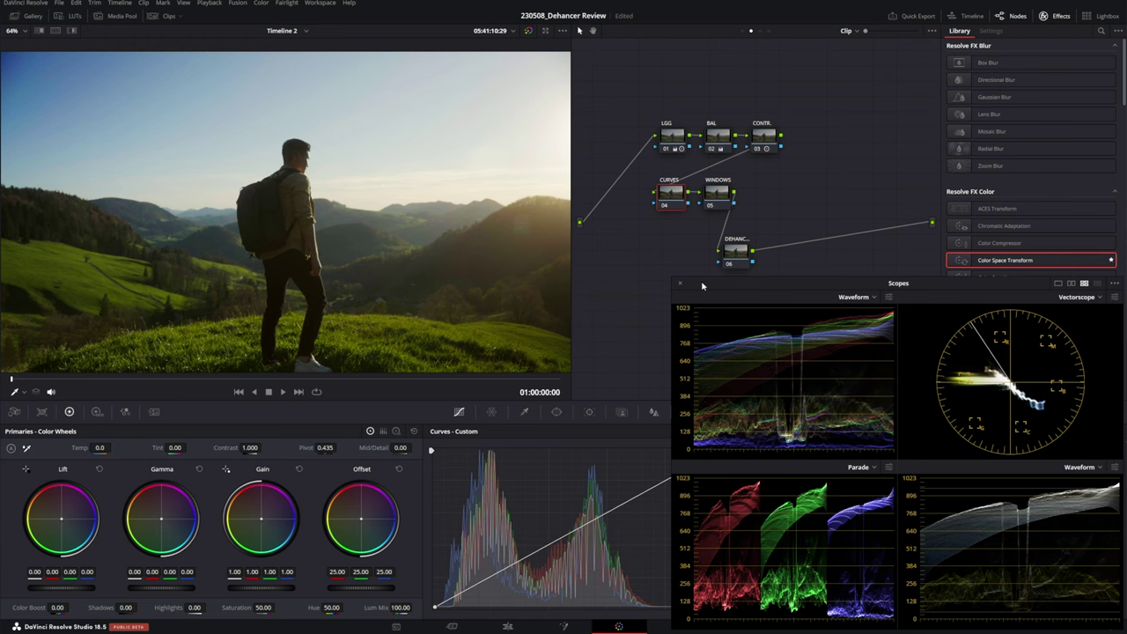
- Shape the luminance curve with shadow, midtone and highlight points and a slightly raised black point
left_click_drag(702, 288, 705, 55)
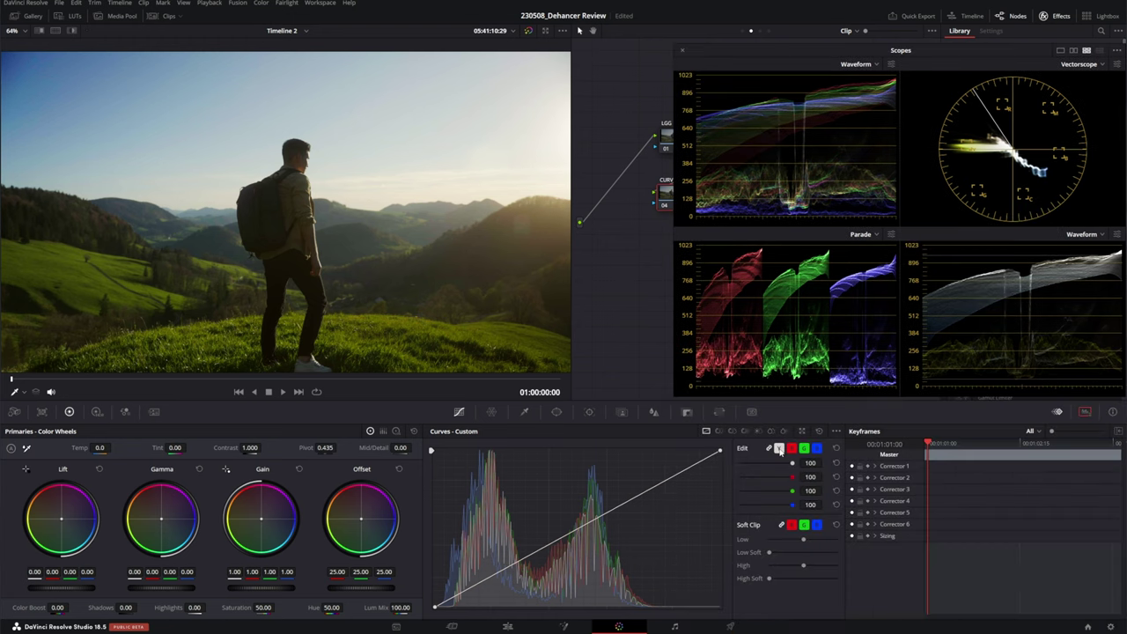
left_click(779, 448)
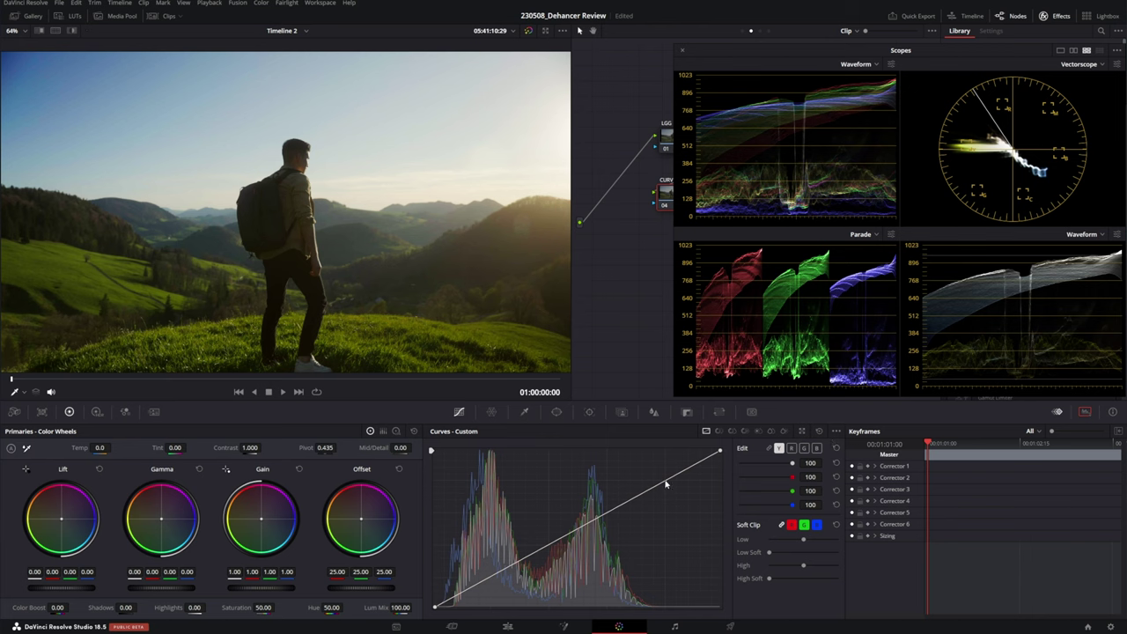
left_click_drag(661, 484, 661, 482)
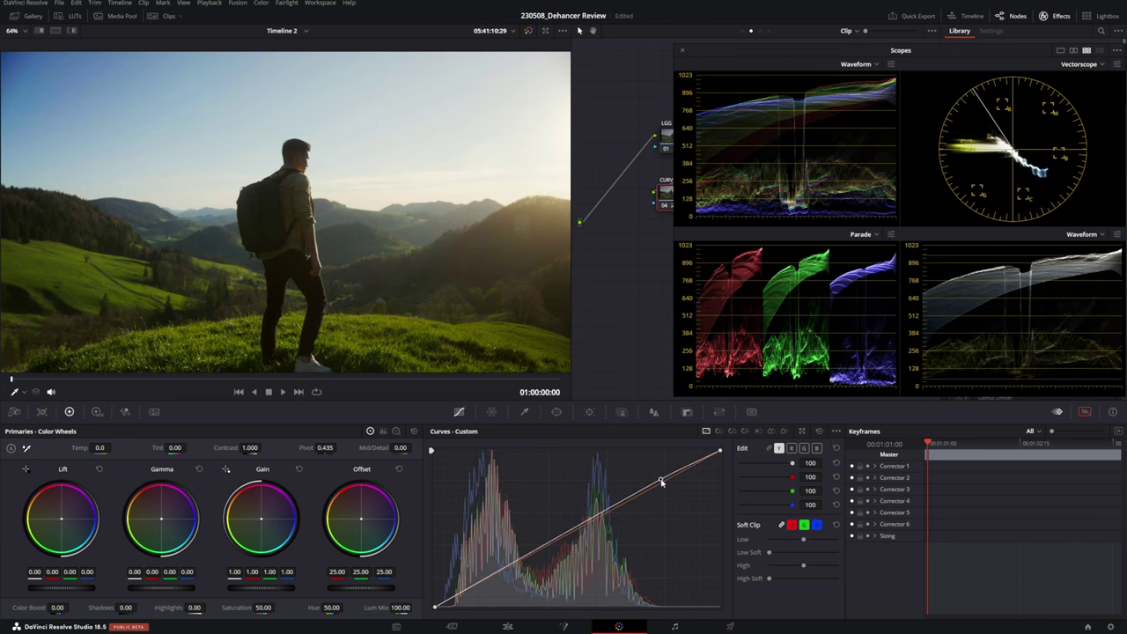
left_click(487, 578)
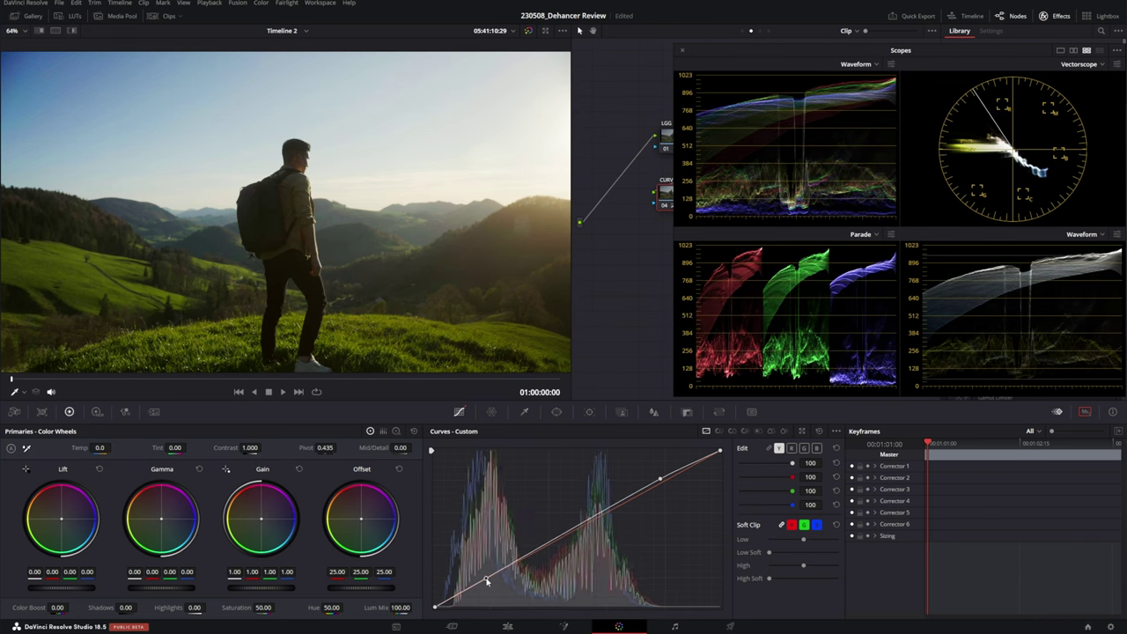
left_click(568, 533)
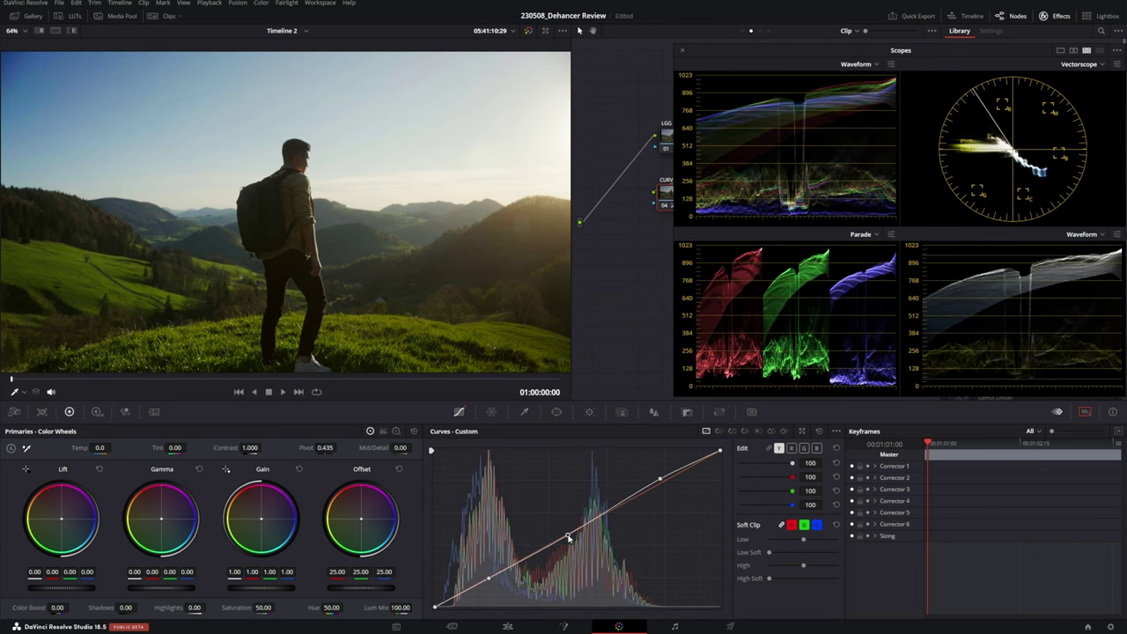
left_click_drag(568, 531, 575, 529)
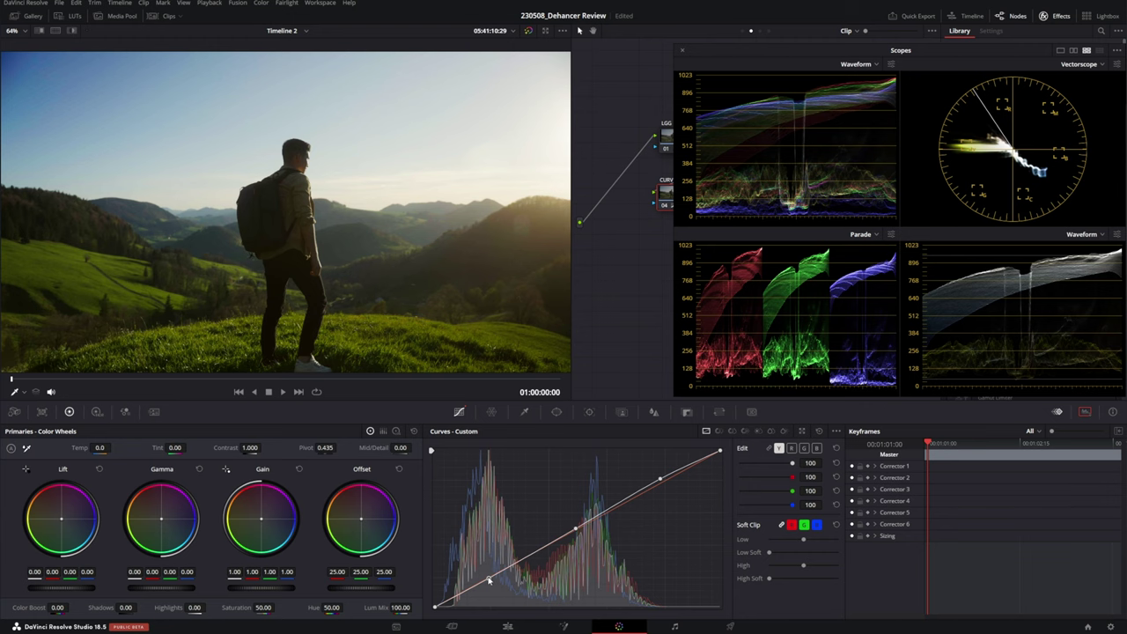
left_click_drag(488, 579, 486, 576)
left_click_drag(434, 607, 457, 597)
left_click_drag(575, 529, 575, 529)
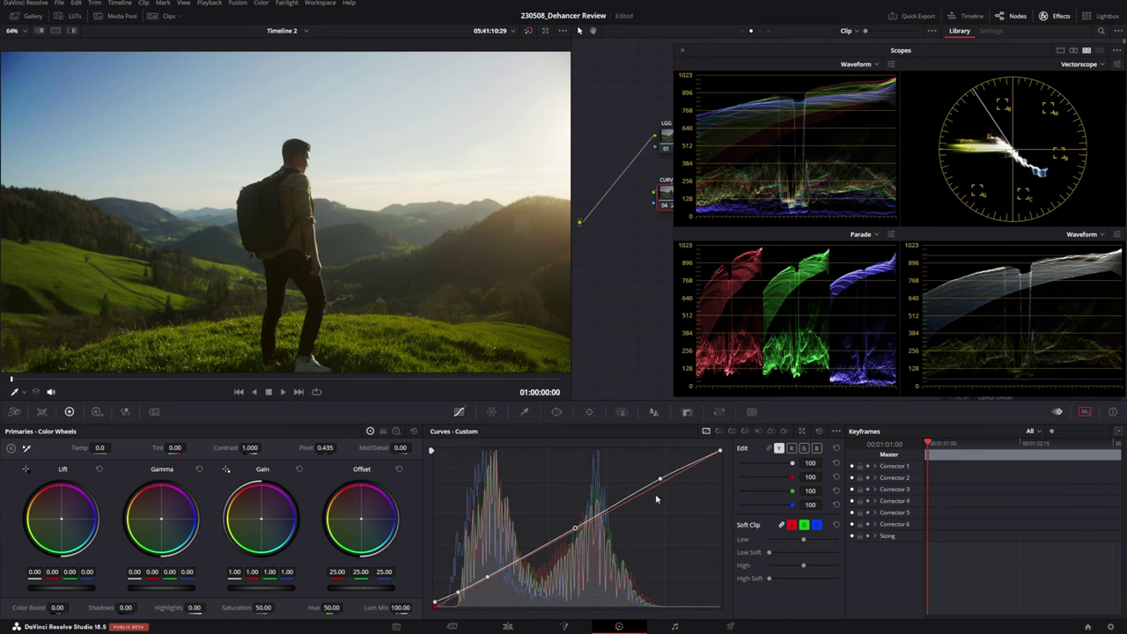
left_click_drag(660, 481, 656, 487)
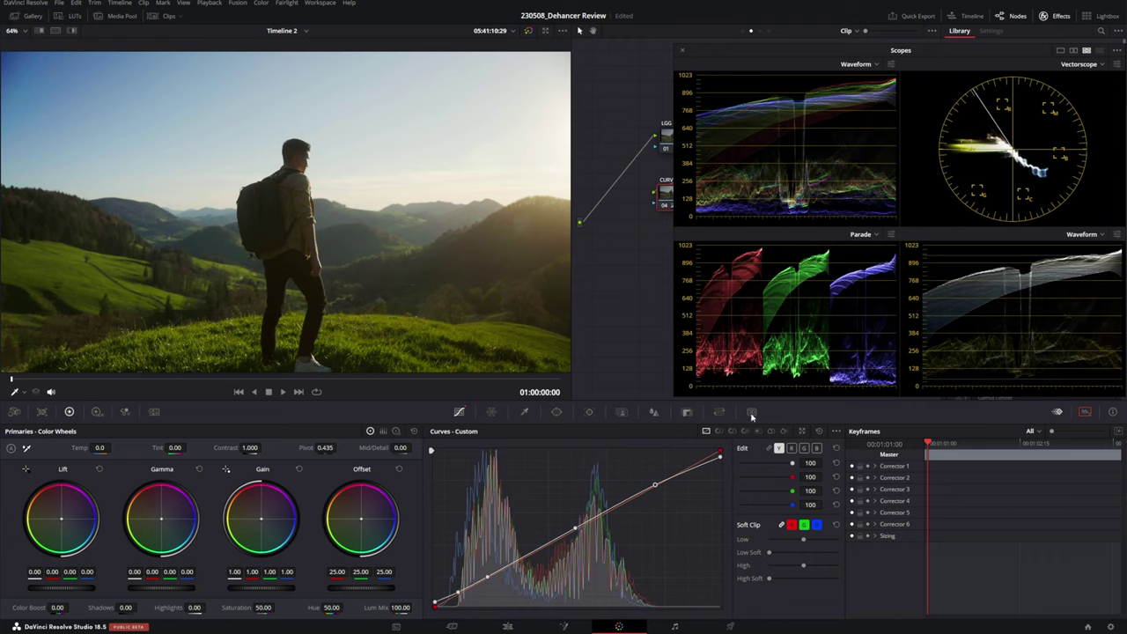
- Show the video scopes in a separate floating window
left_click(1085, 413)
left_click(1085, 414)
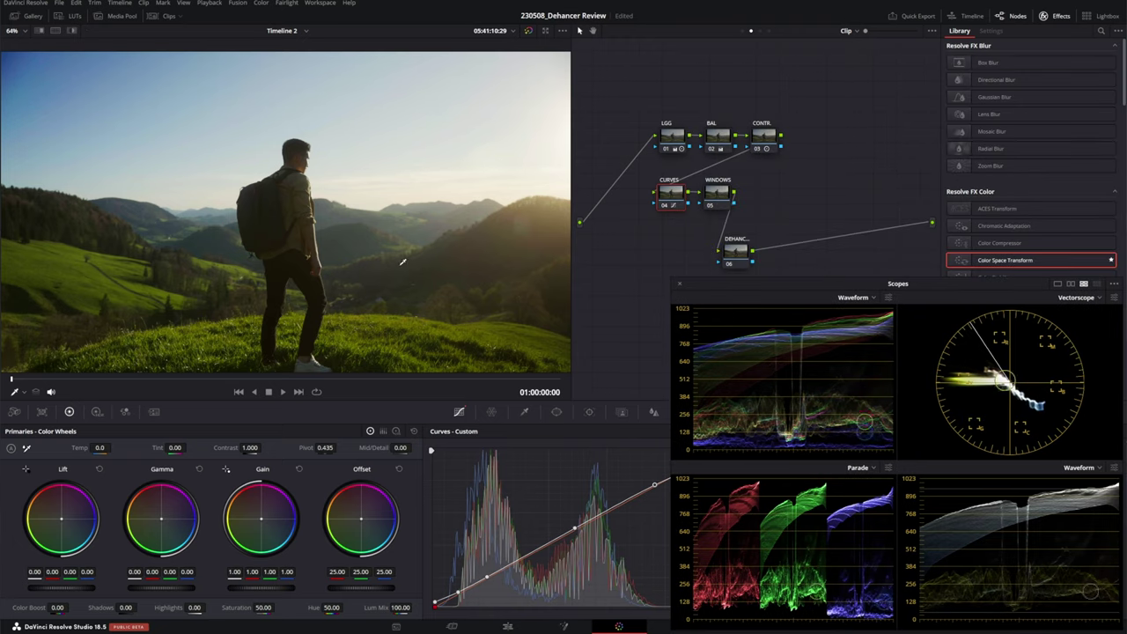
scroll(1056, 237, "down", 15)
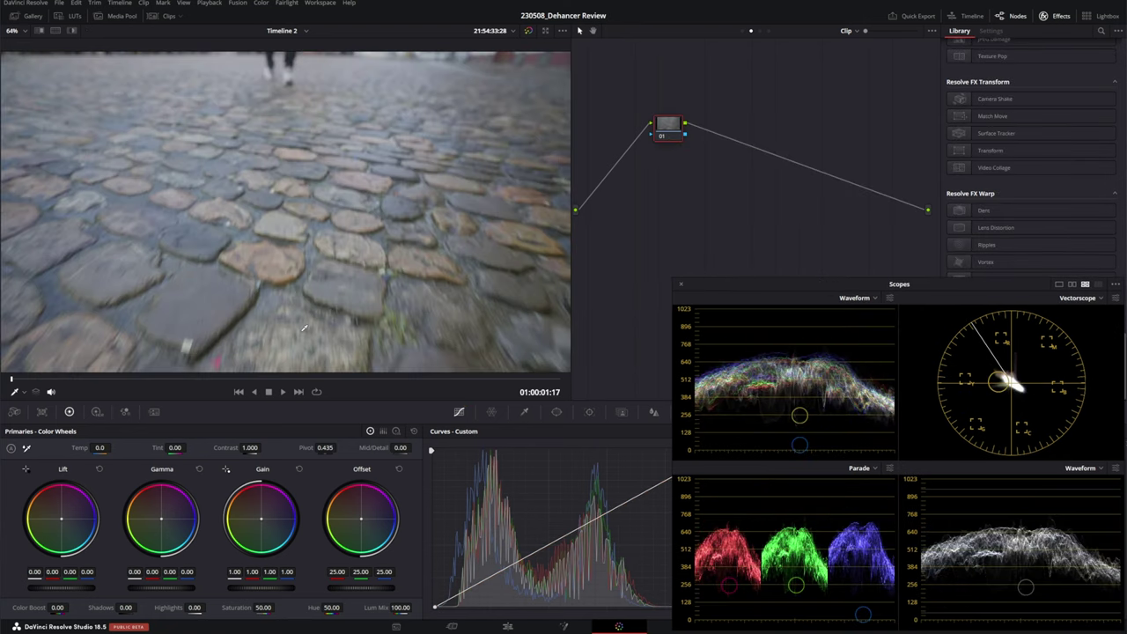
- Show the Clips strip and apply clip 01's grade to the selected clips 02–04
key("ctrl+shift+c")
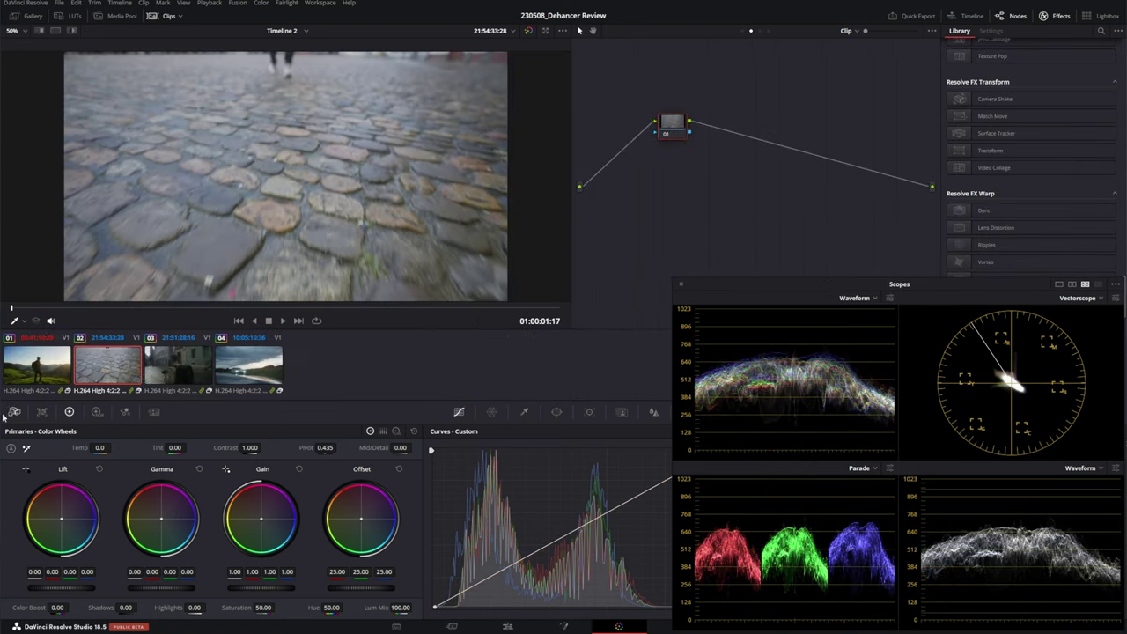
middle_click(53, 369)
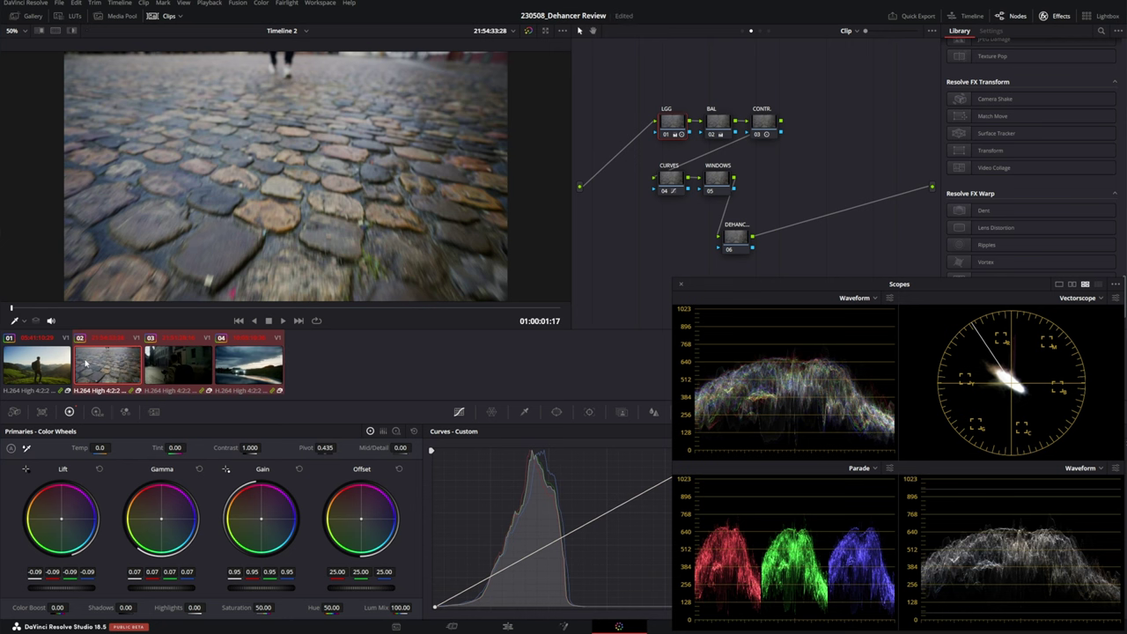
left_click(85, 364)
left_click_drag(75, 308, 489, 308)
- On clip 02, raise the Gamma master wheel to 0.09
left_click(97, 411)
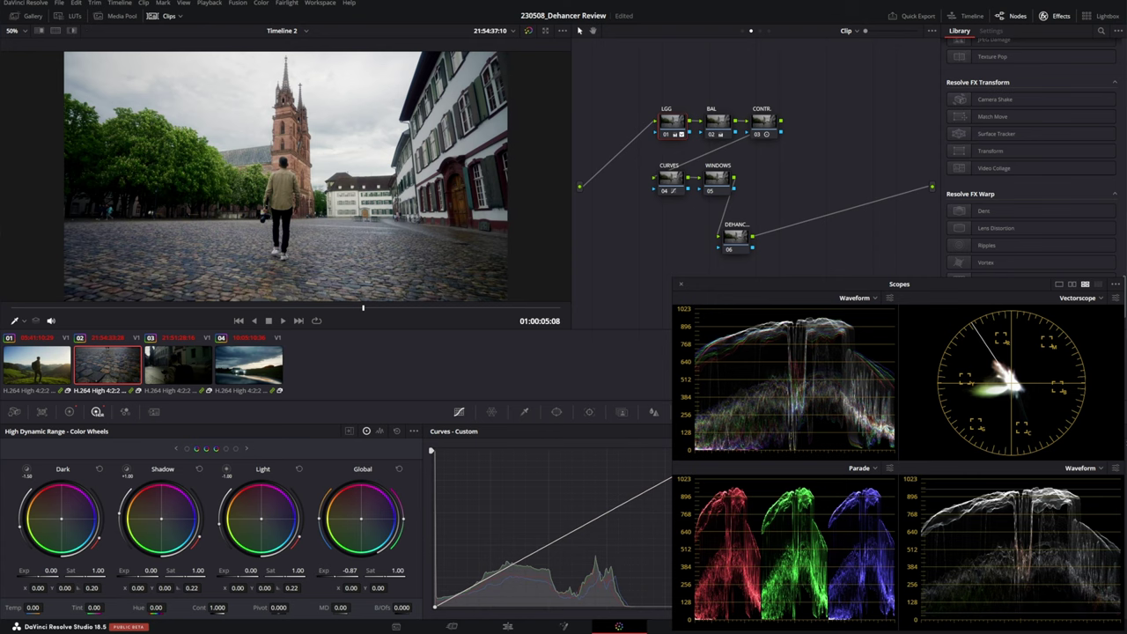
left_click(69, 411)
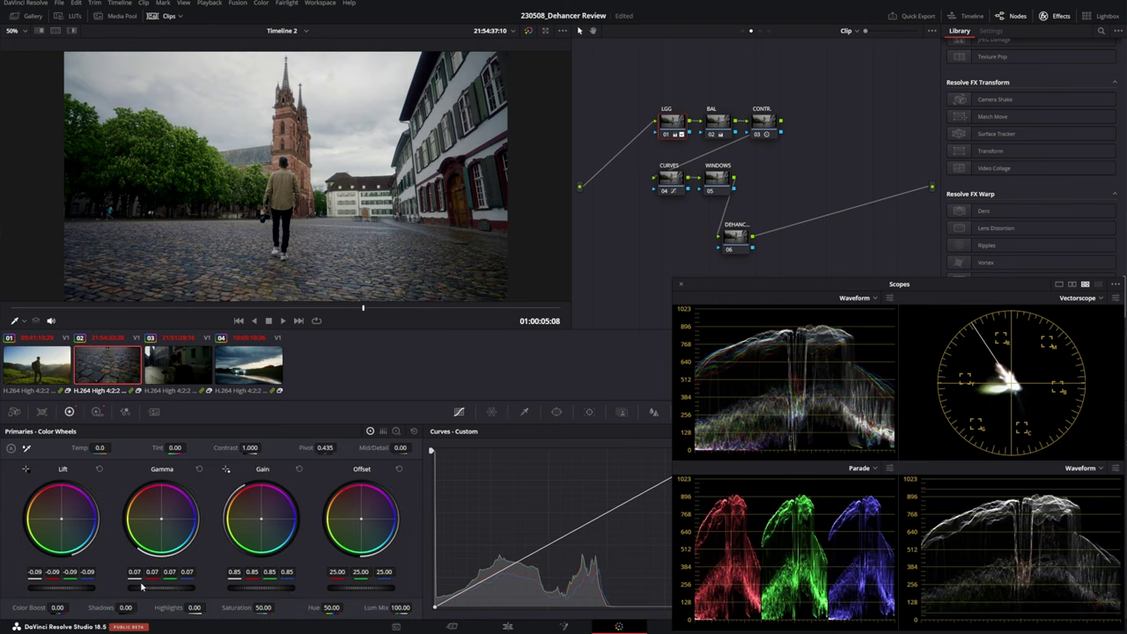
left_click_drag(161, 586, 172, 585)
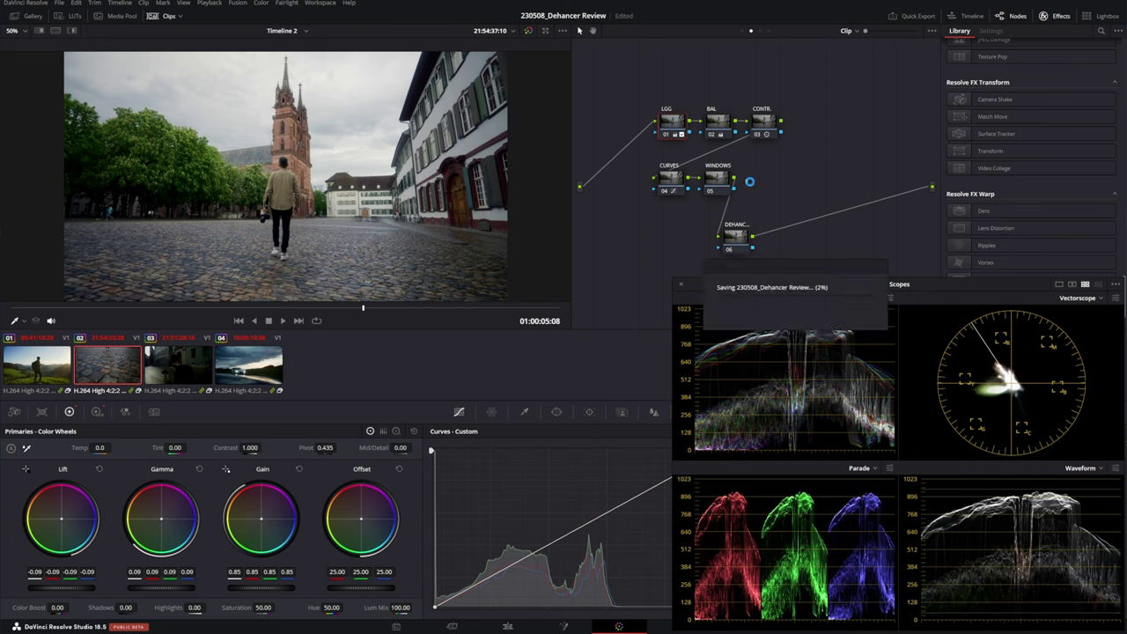
left_click(720, 179)
left_click(524, 412)
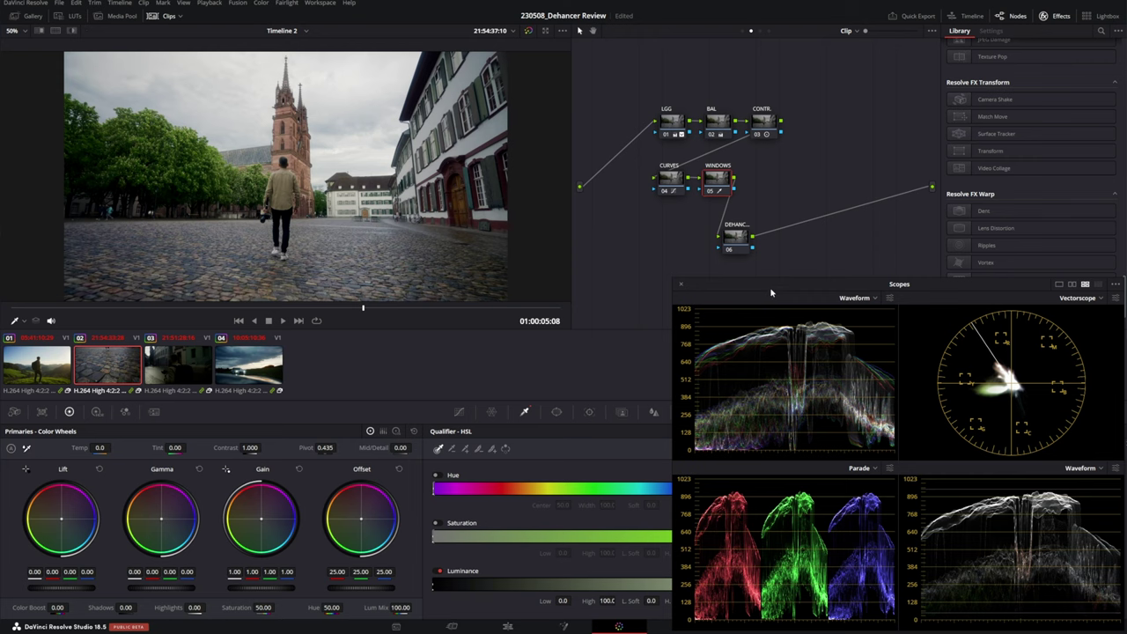
- Qualify clip 02's brightest areas by raising Luminance Low to about 61.8, checking the matte
left_click(683, 285)
left_click_drag(432, 583, 604, 583)
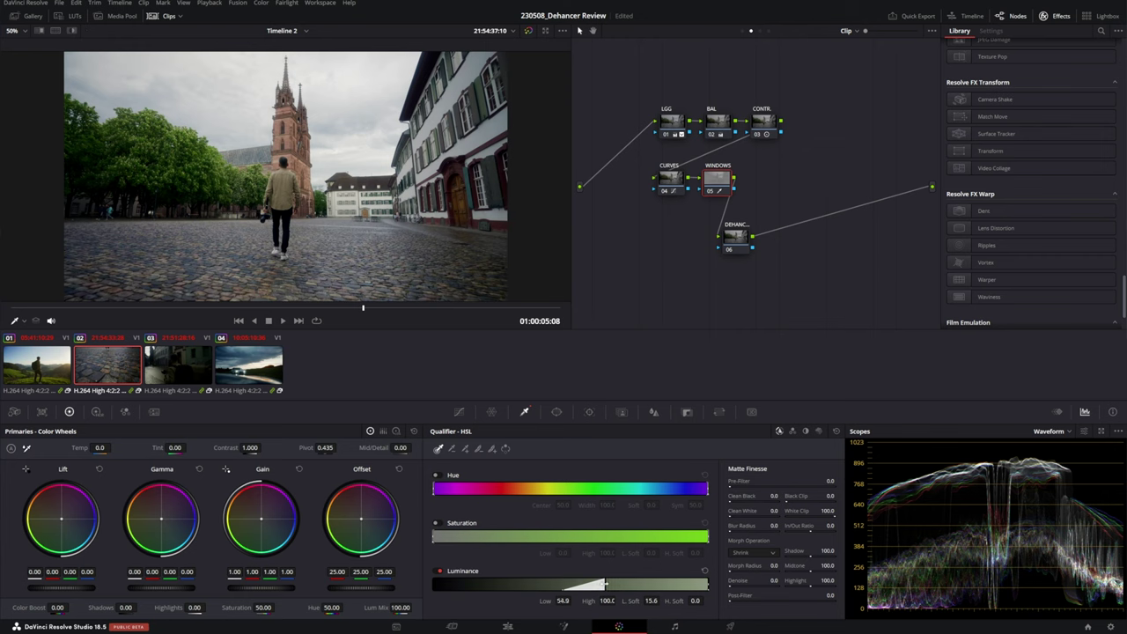
key("shift+h")
left_click_drag(605, 583, 624, 583)
key("shift+h")
- Set Highlights to about -21 on the qualified sky, then move to clip 03
double_click(189, 607)
type("-50")
key("Return")
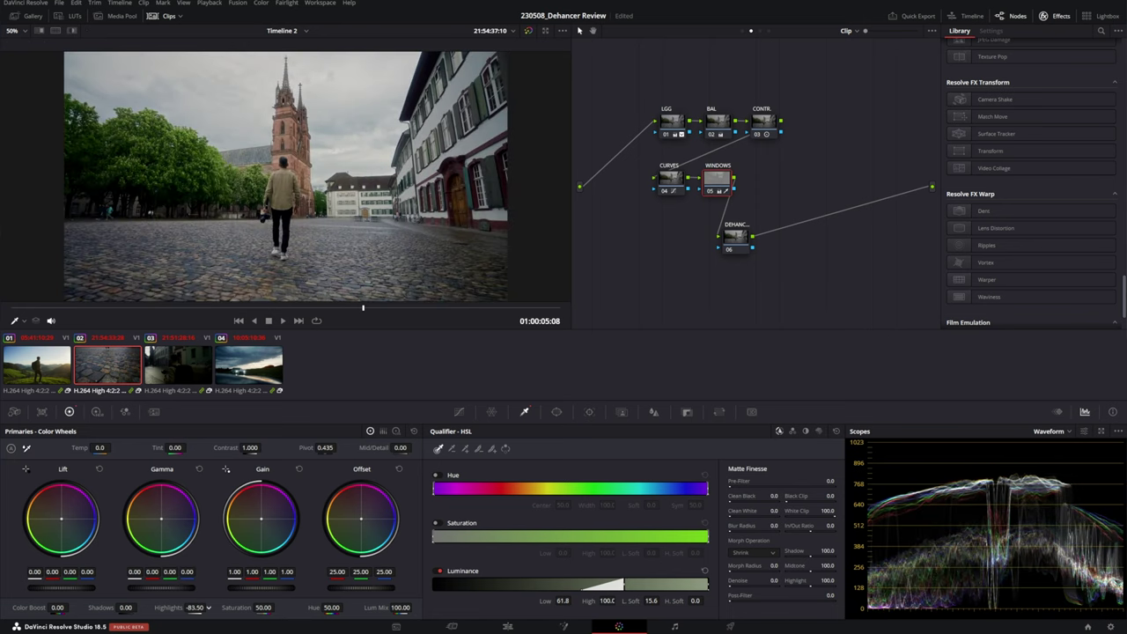
left_click_drag(195, 608, 209, 607)
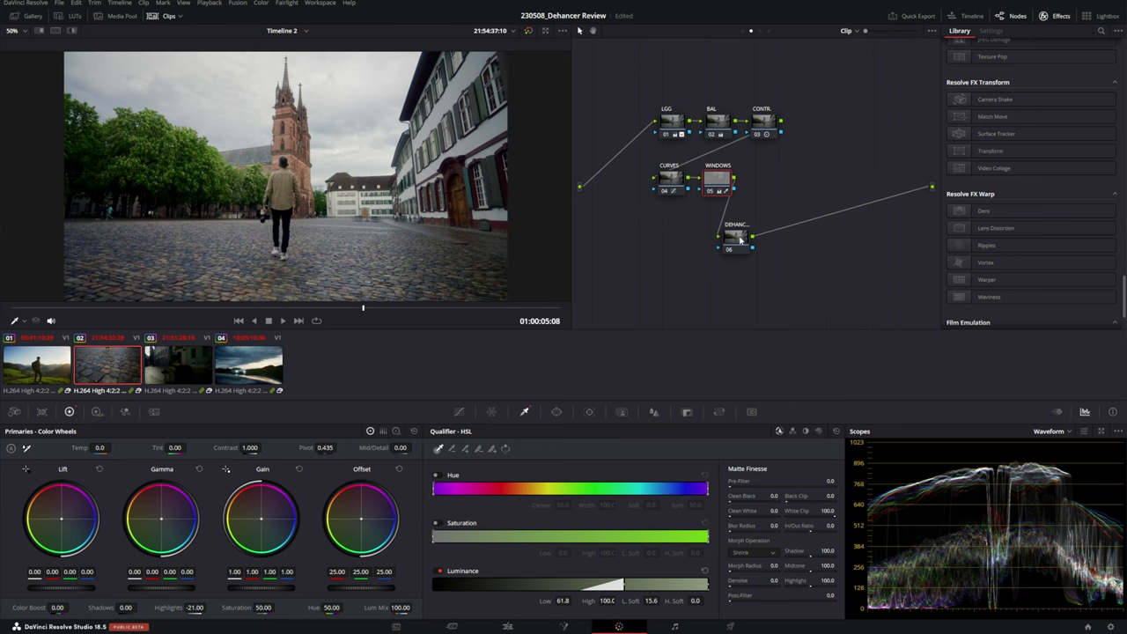
key("Down")
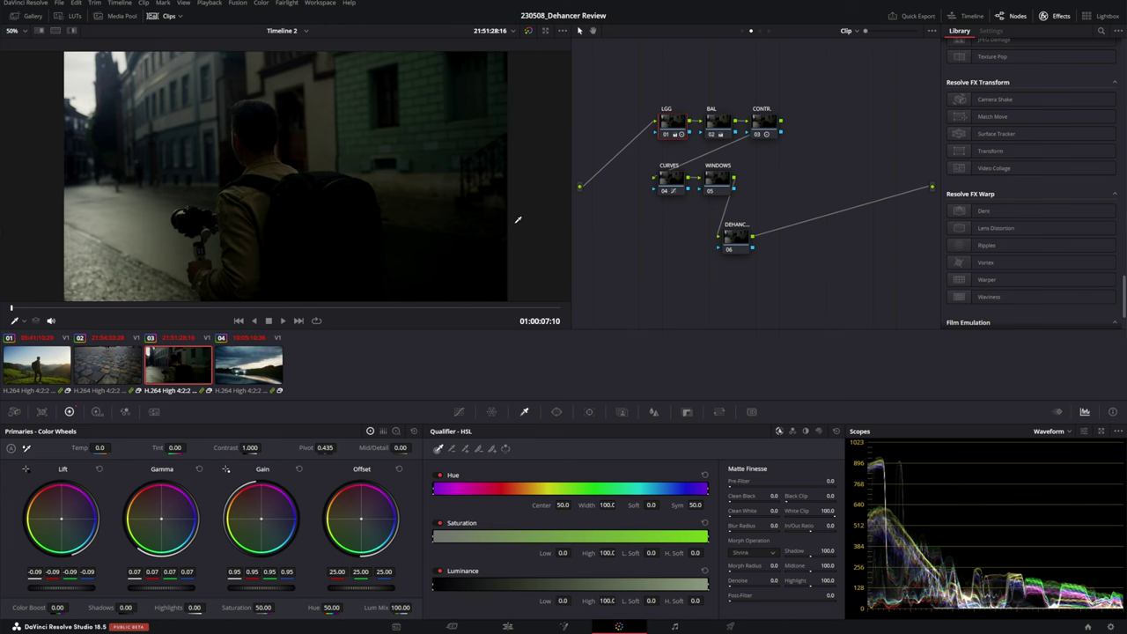
- In the HDR wheels, set Global Exp to 0.77 on clip 03 and -0.23 on clip 04
left_click(97, 411)
left_click_drag(350, 570, 379, 571)
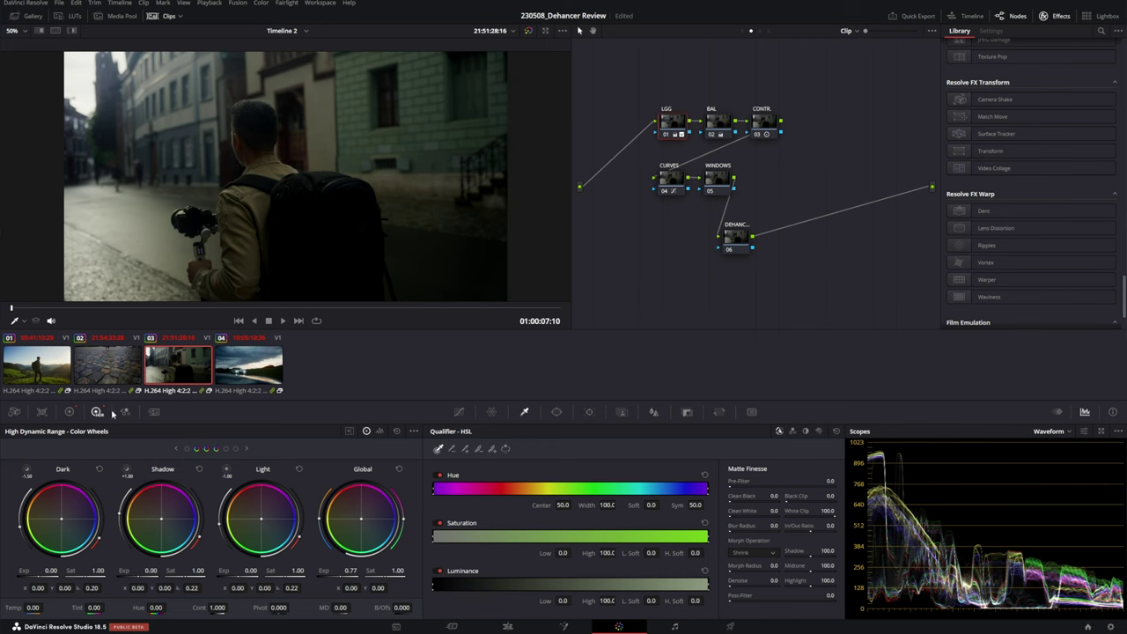
left_click(239, 391)
left_click_drag(338, 568, 329, 568)
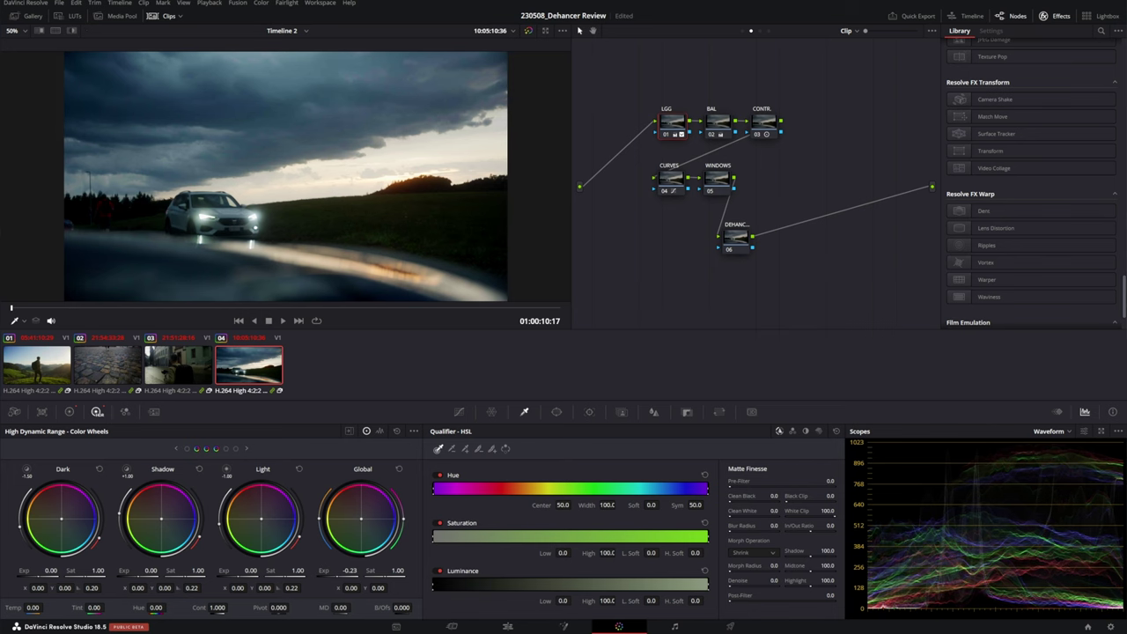
- Return to the hiker clip, hide the Clips strip and apply Dehancer Pro to node 06
left_click(69, 411)
key("Home")
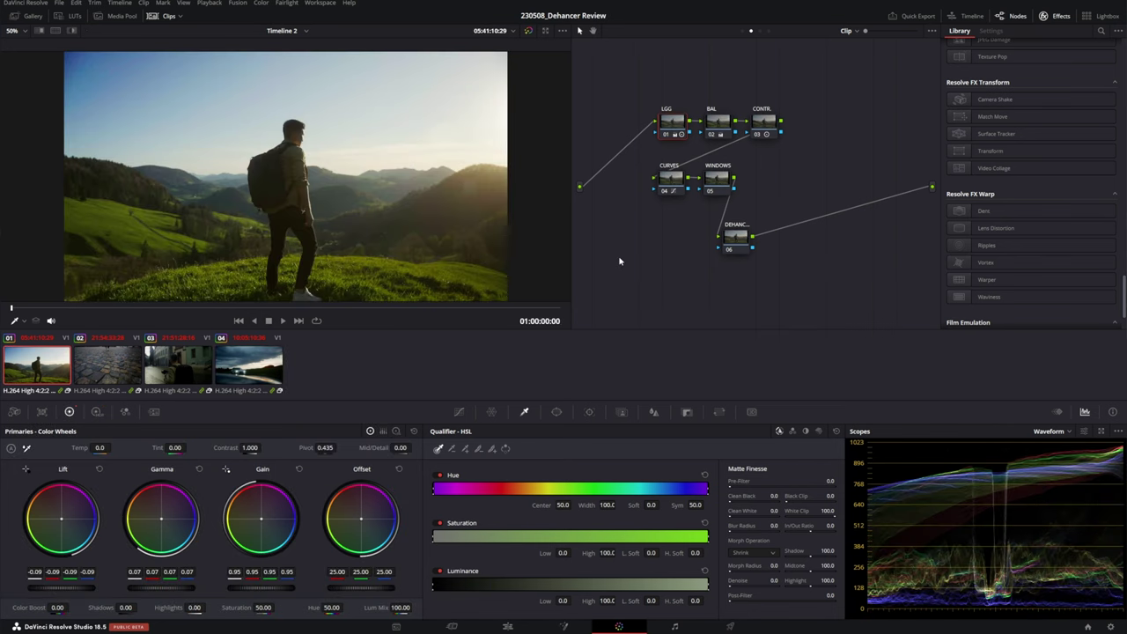
key("ctrl+shift+c")
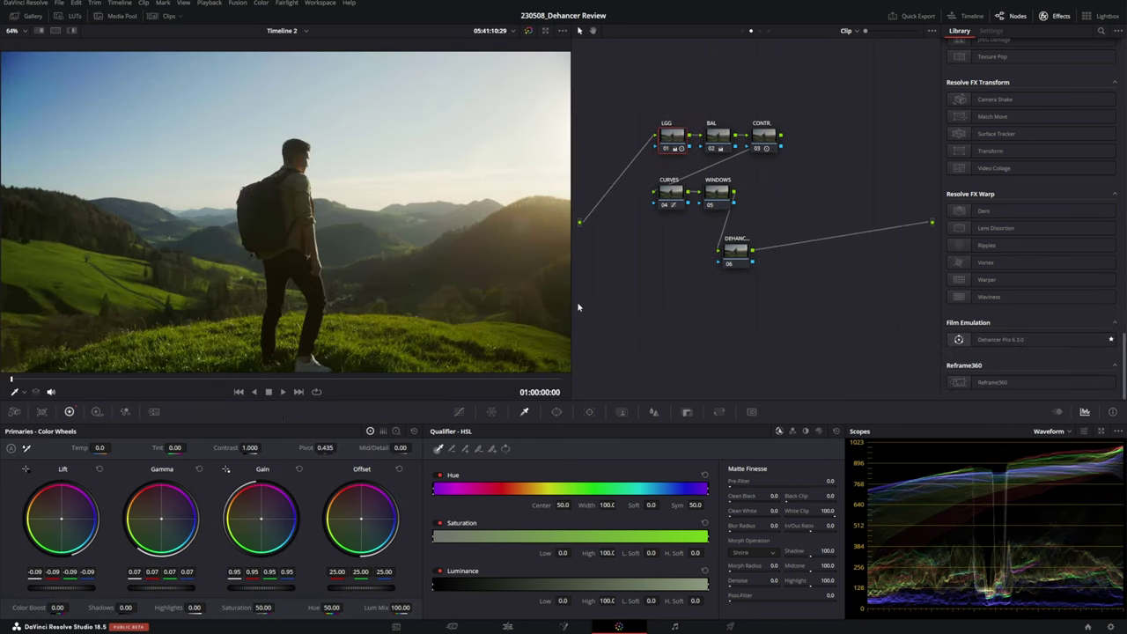
left_click(727, 264)
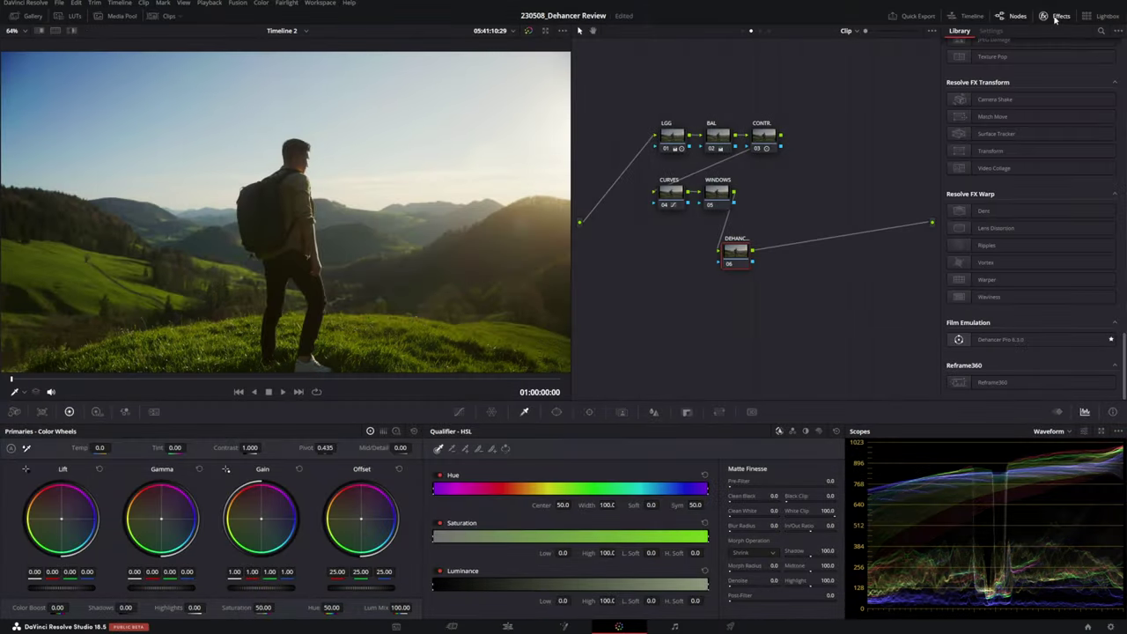
left_click_drag(1035, 342, 737, 262)
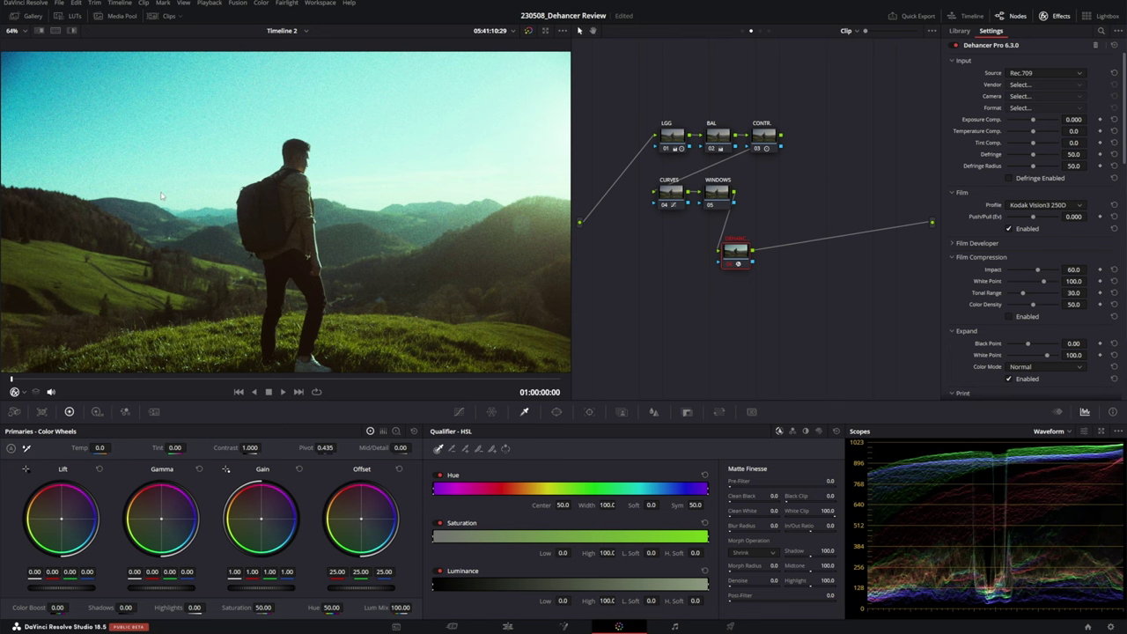
- Uncheck Dehancer's Film stage Enabled option
scroll(276, 183, "down", 2)
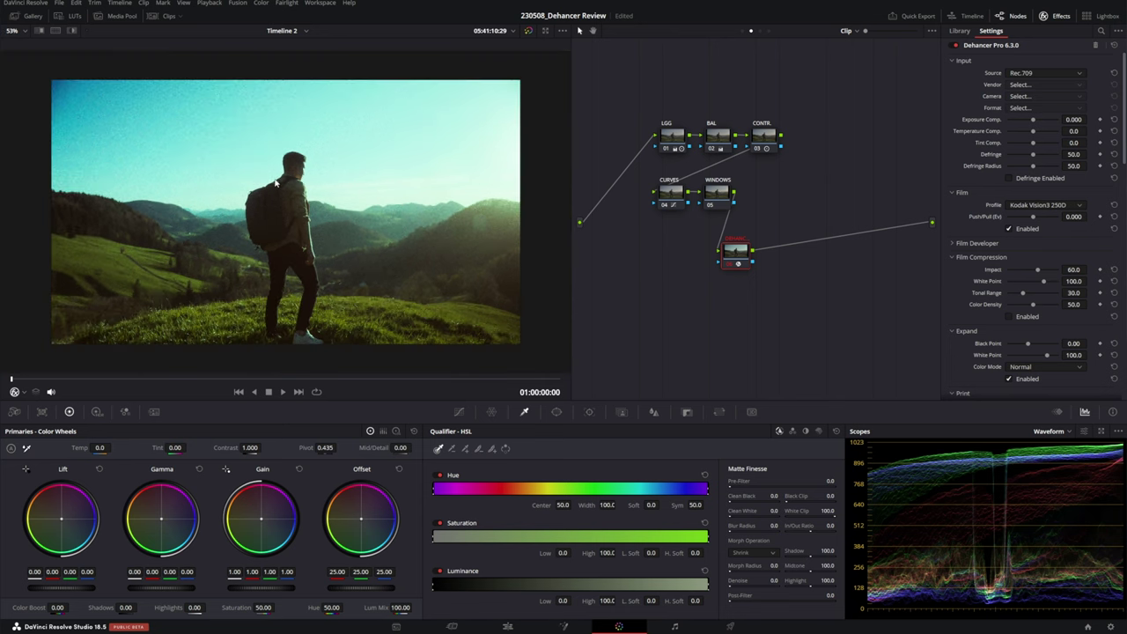
scroll(275, 182, "up", 2)
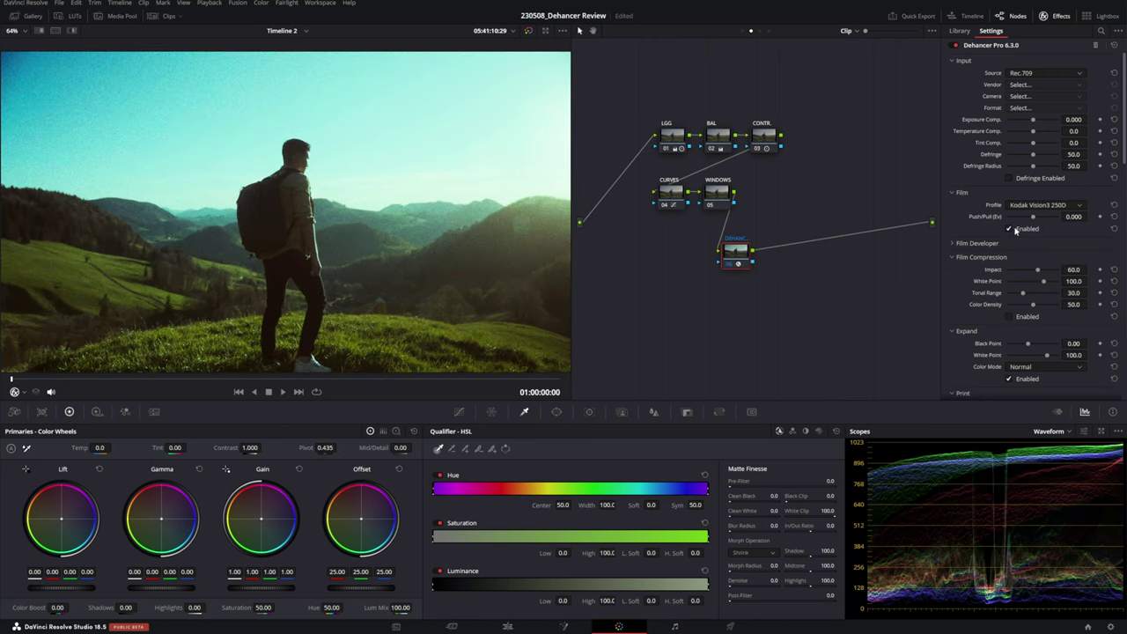
left_click(1010, 229)
left_click(953, 243)
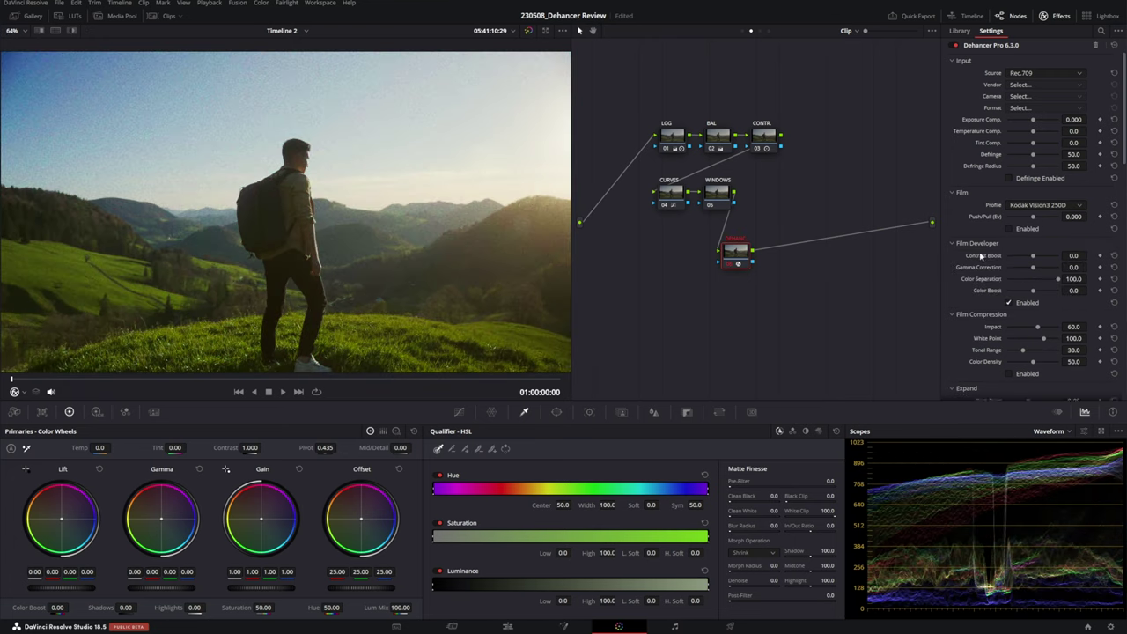
- Collapse all Dehancer sections, expand Input and open the Source dropdown
scroll(1023, 273, "down", 3)
scroll(1022, 251, "down", 6)
scroll(986, 177, "up", 10)
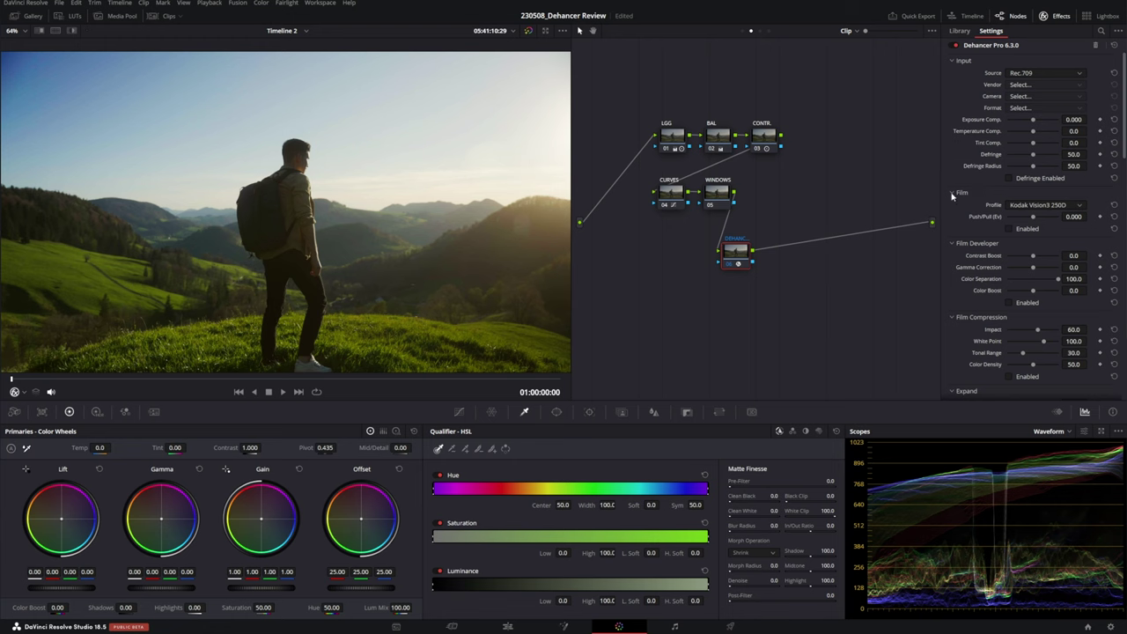
left_click(952, 193, "alt")
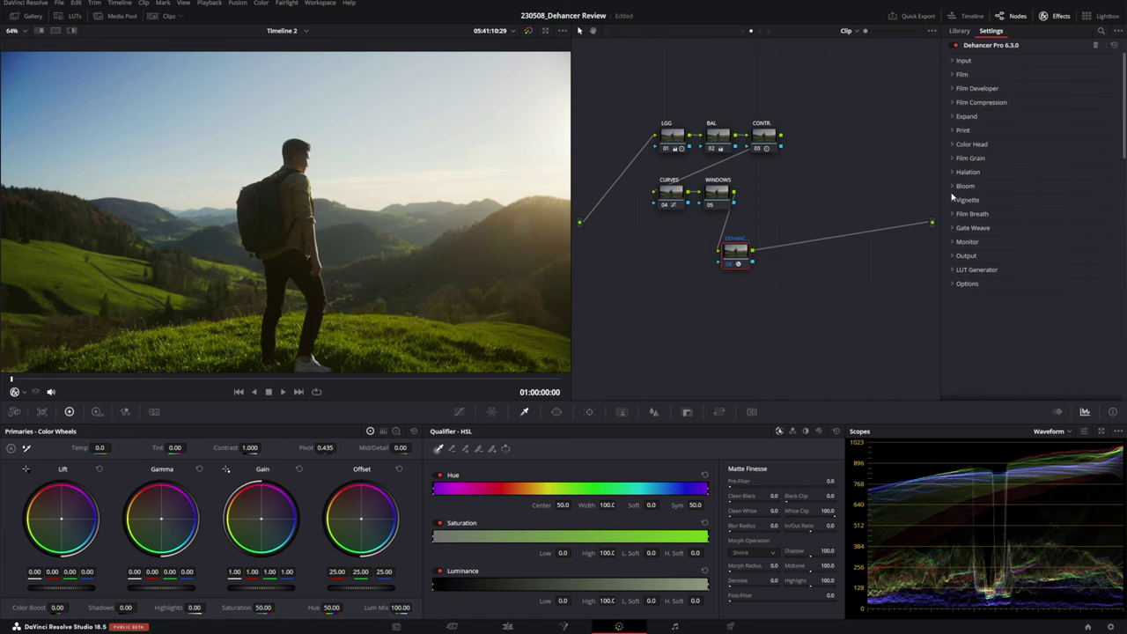
left_click(951, 60)
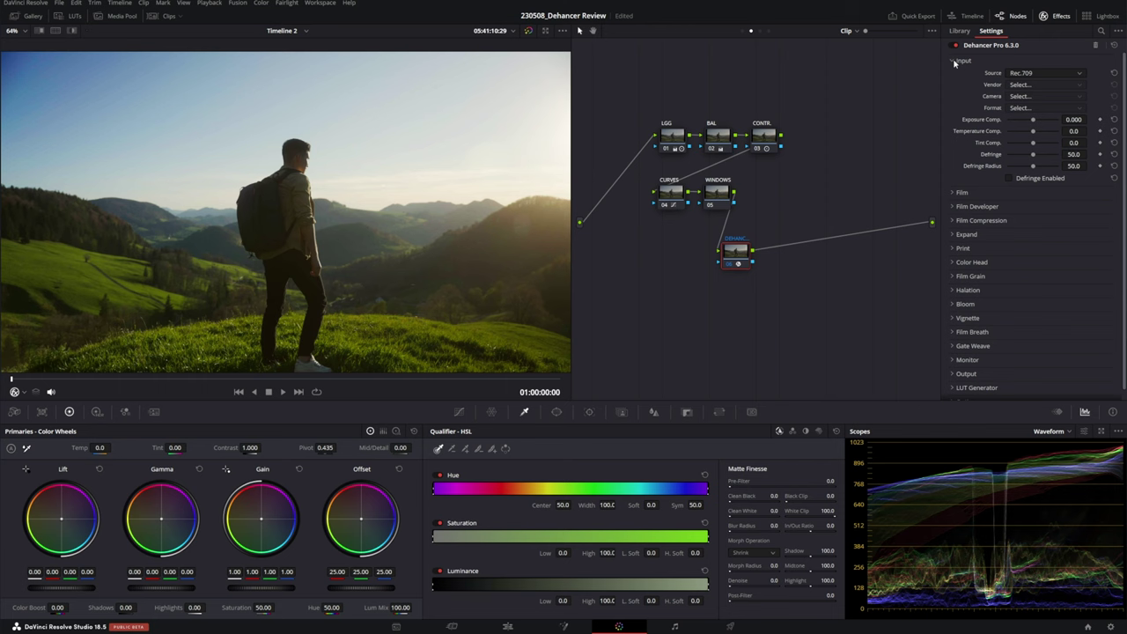
left_click(1019, 75)
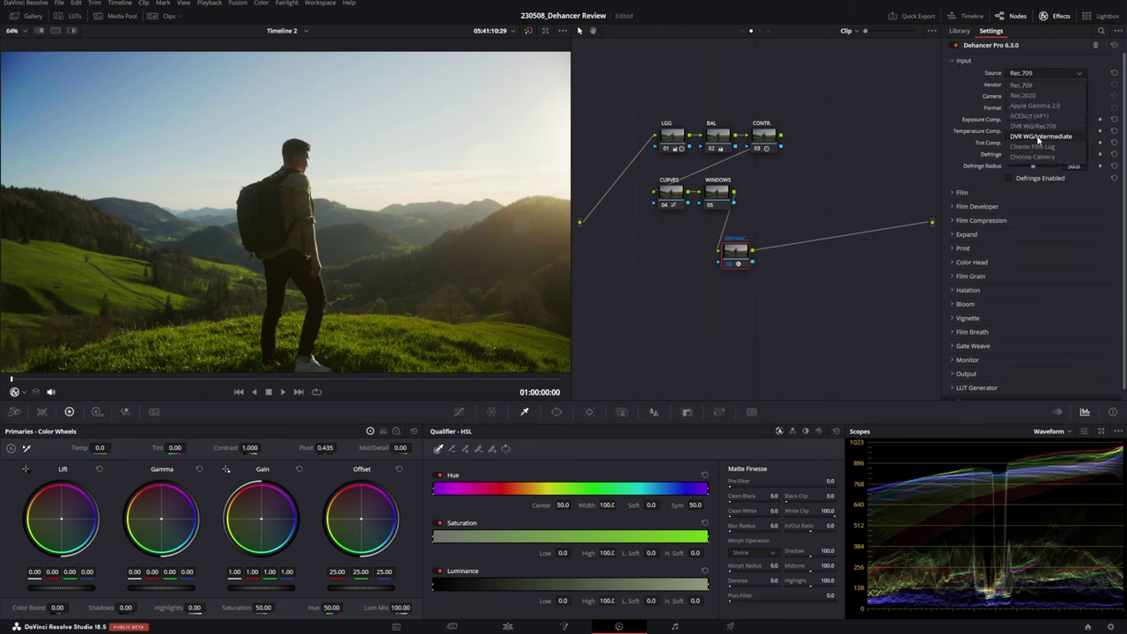
- Set Dehancer's source to DVR WG/Intermediate and add a serial node with Color Space Transform
left_click(1039, 138)
key("alt+s")
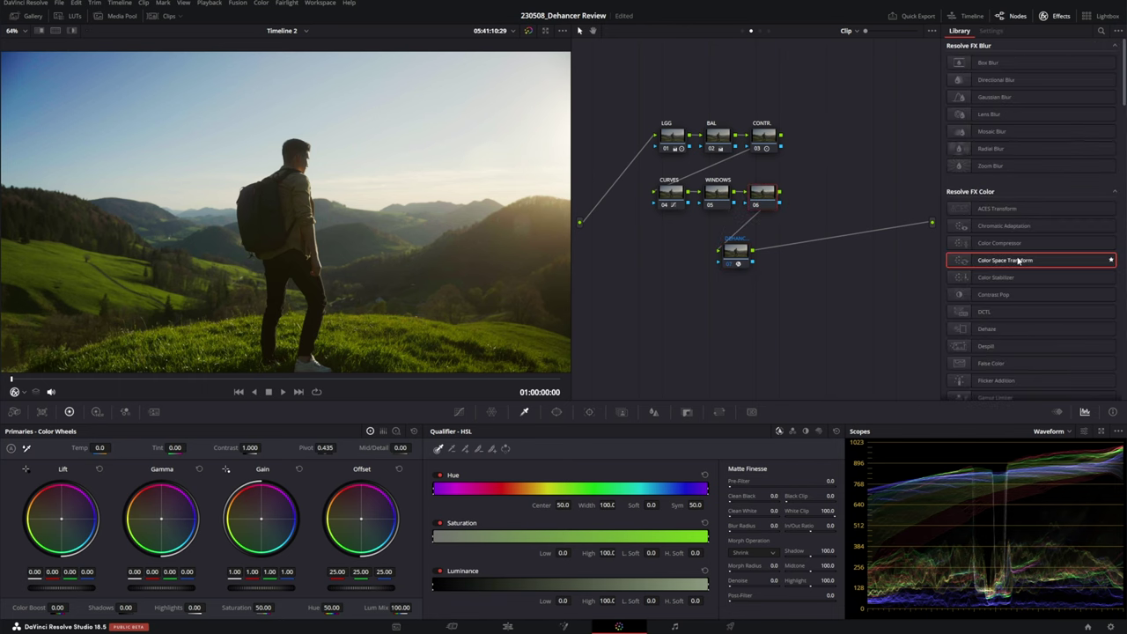
left_click_drag(1038, 260, 673, 252)
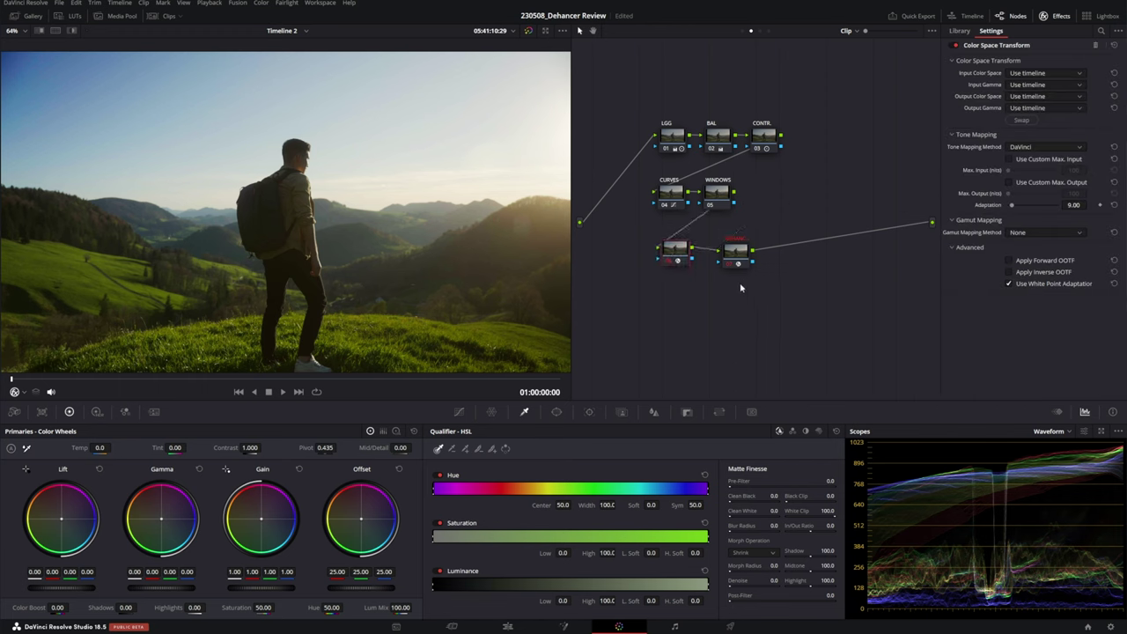
left_click(736, 251)
left_click(1043, 73)
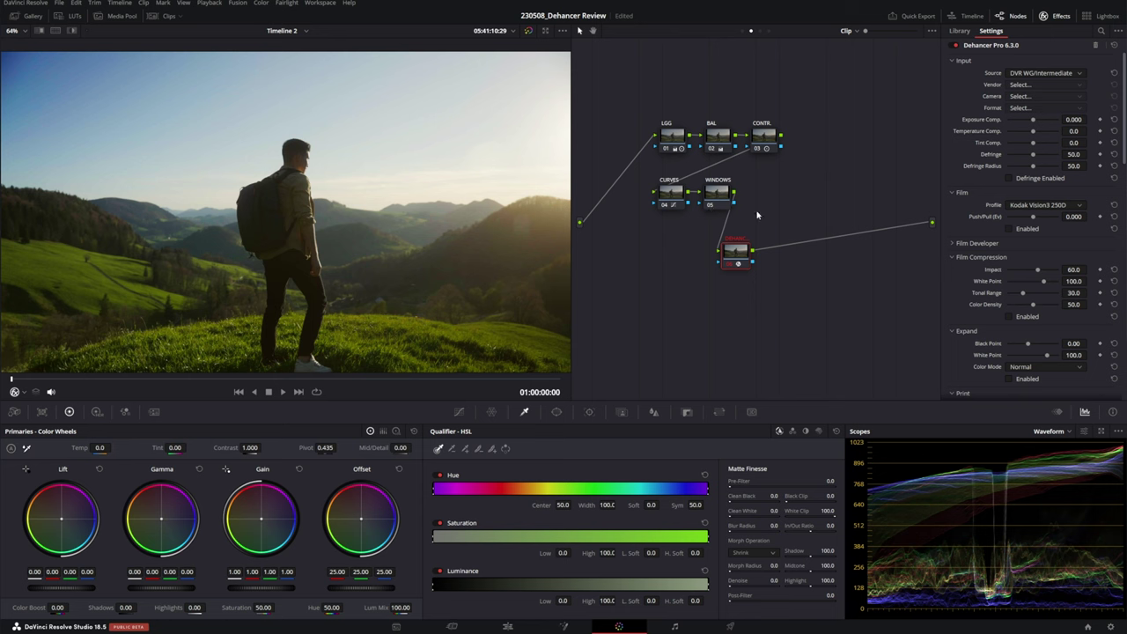
- Check the group pre-clip and post-clip node graphs, then reopen Dehancer's input sources at clip level
left_click(742, 31)
left_click(761, 31)
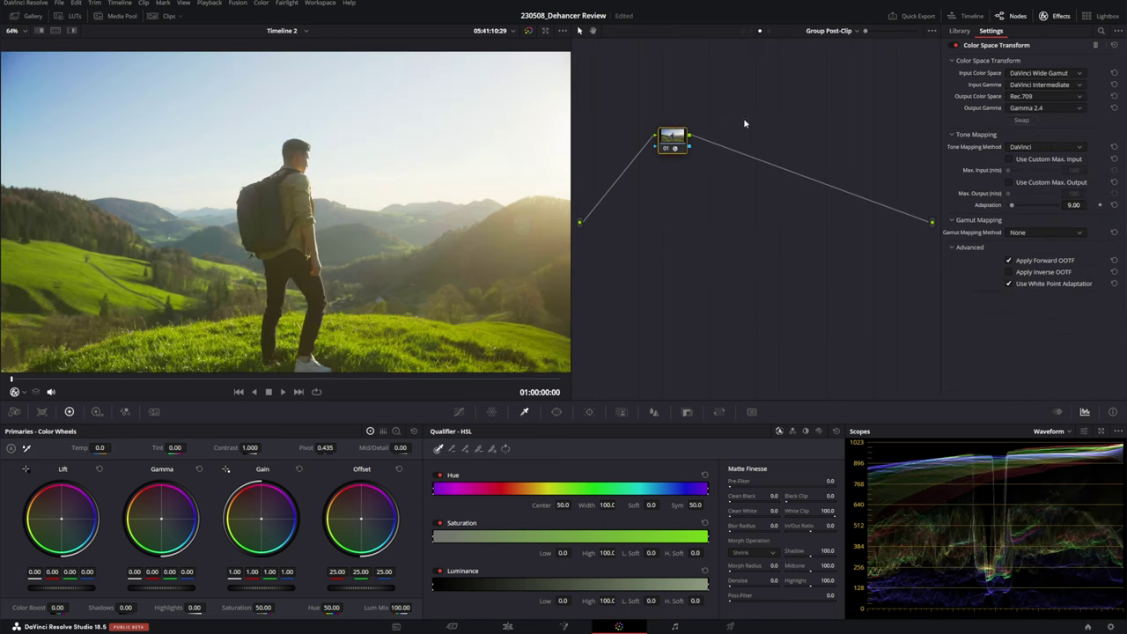
left_click(751, 31)
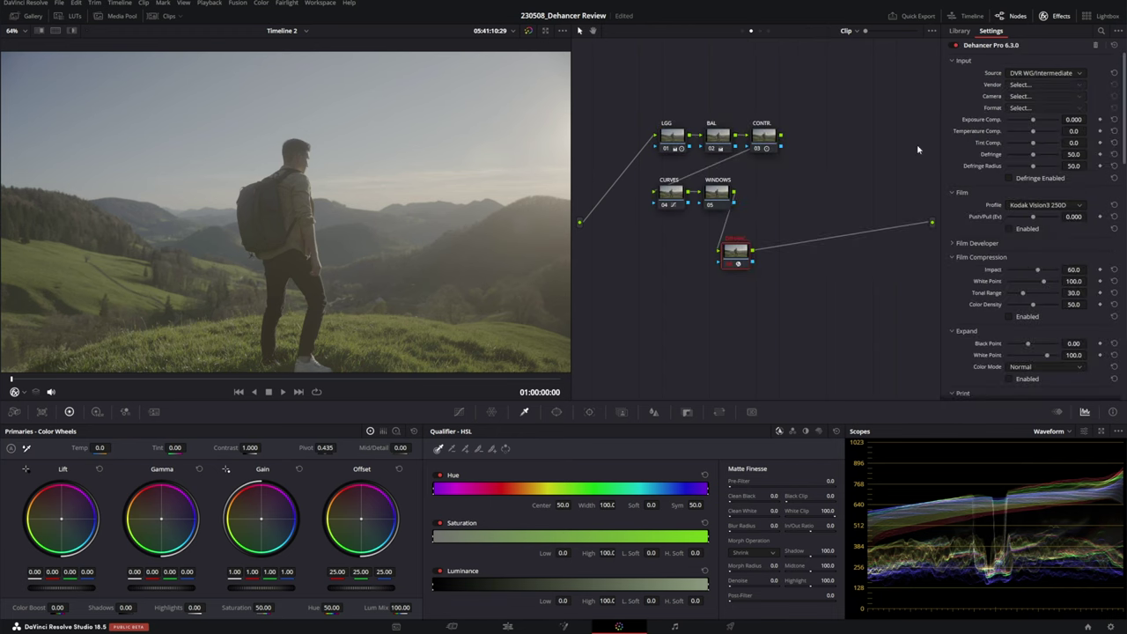
left_click(1016, 76)
- Choose Sony Alpha 7S III with S-Log3 S-Gamut3.Cine ISO 640 as Dehancer's input camera
left_click(1024, 157)
left_click(1032, 85)
left_click(1025, 195)
left_click(1031, 97)
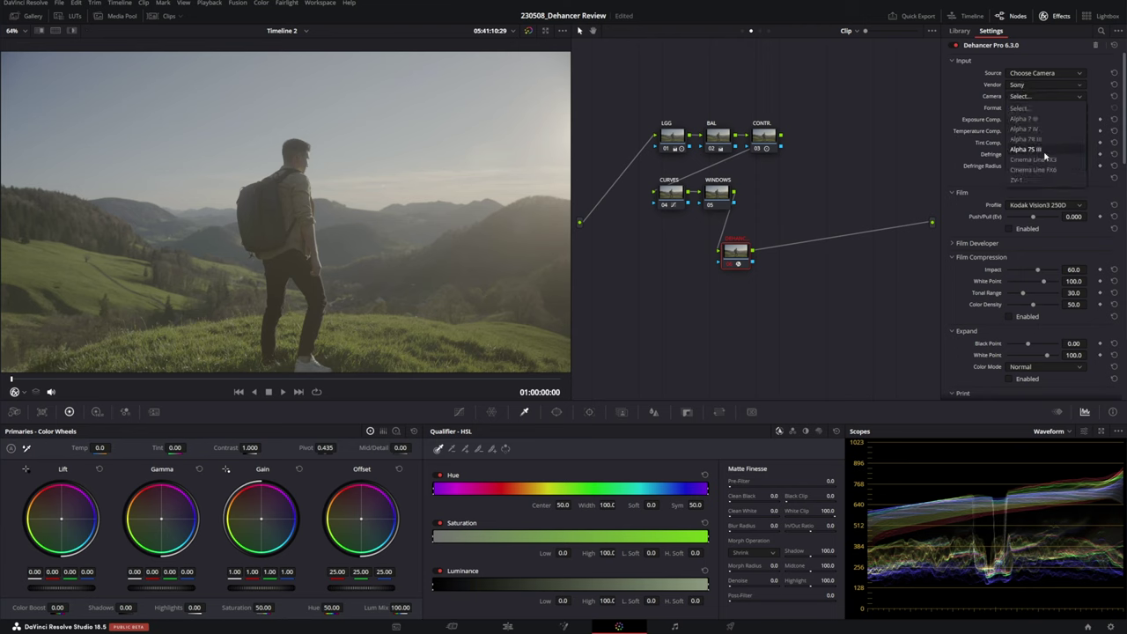
left_click(1048, 151)
left_click(1040, 109)
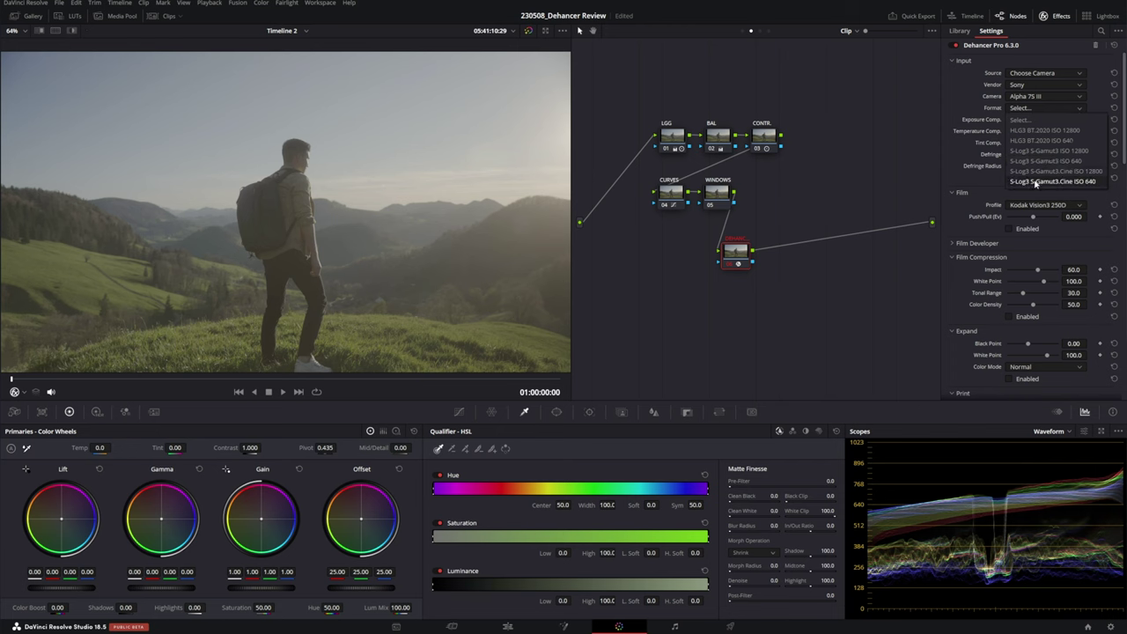
left_click(1080, 183)
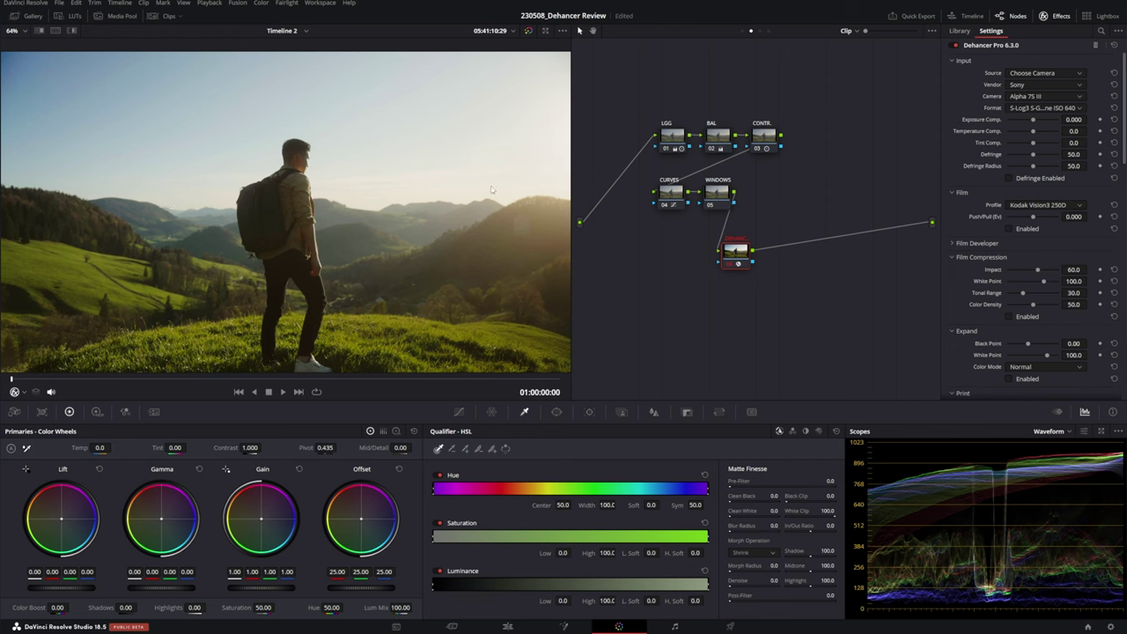
- Revert Dehancer's source to DVR WG/Intermediate, confirm the pre-clip CST, and return to clip nodes
left_click(1046, 74)
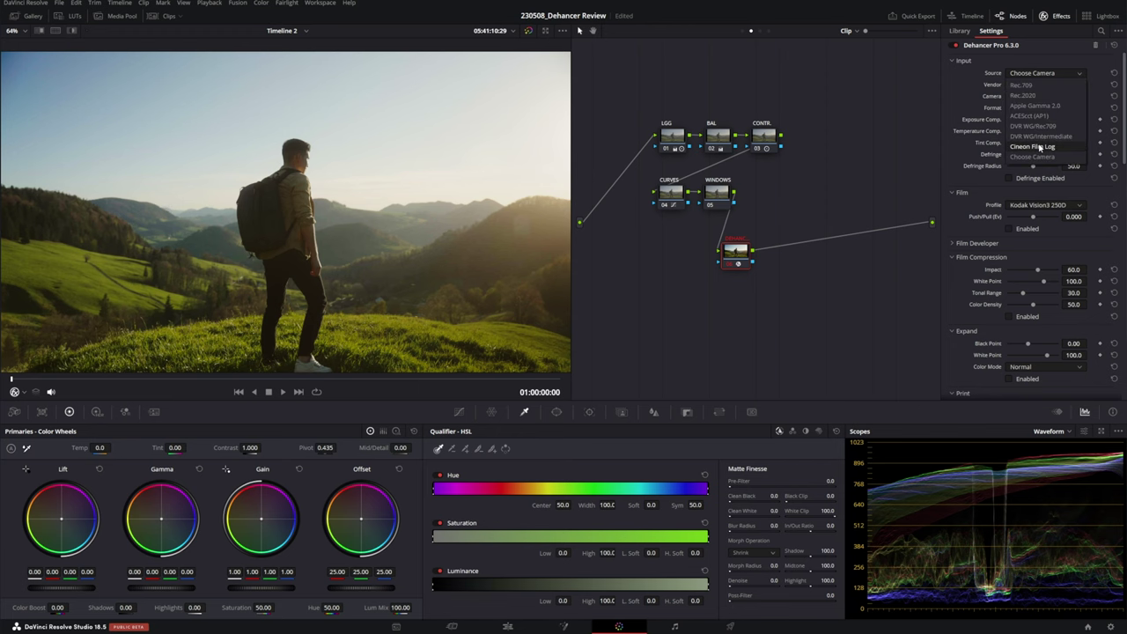
left_click(1039, 146)
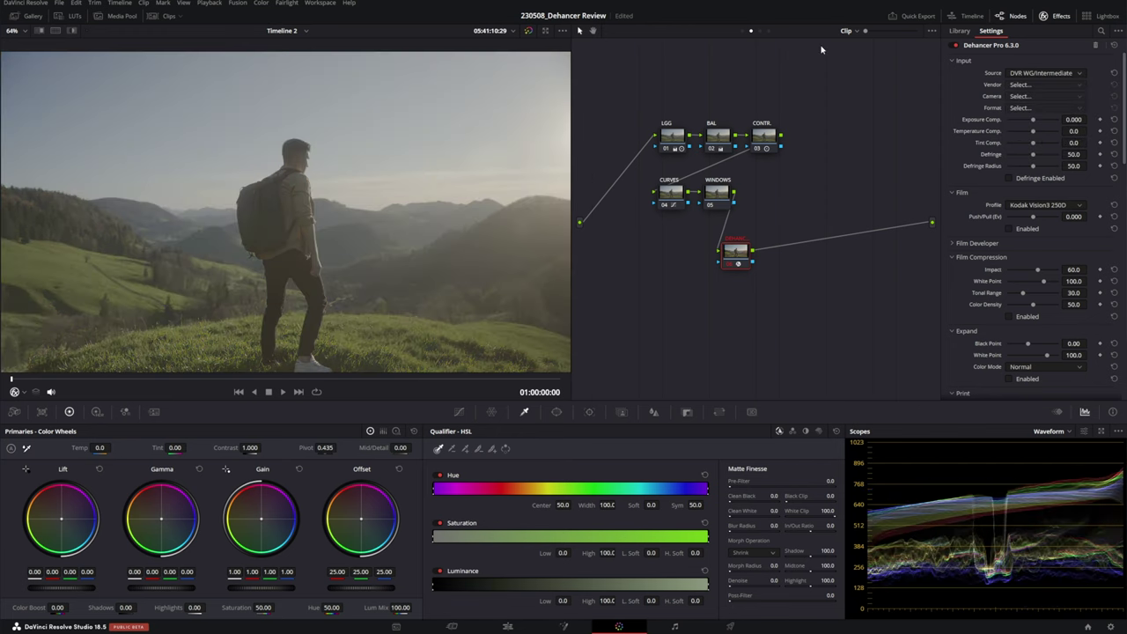
left_click(760, 31)
left_click(744, 30)
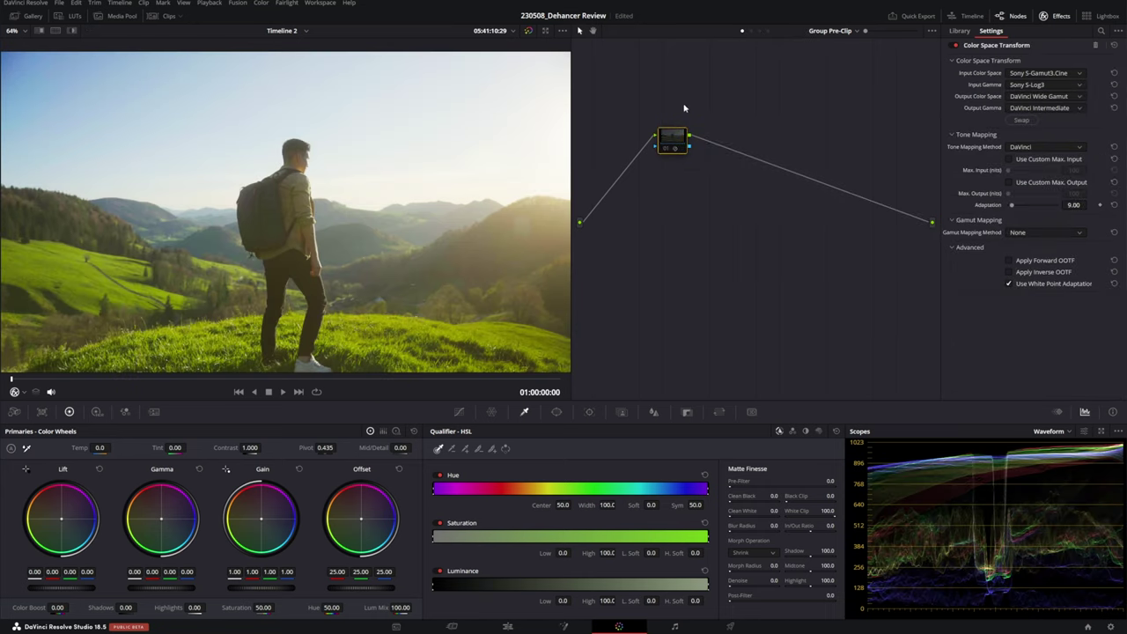
left_click(750, 32)
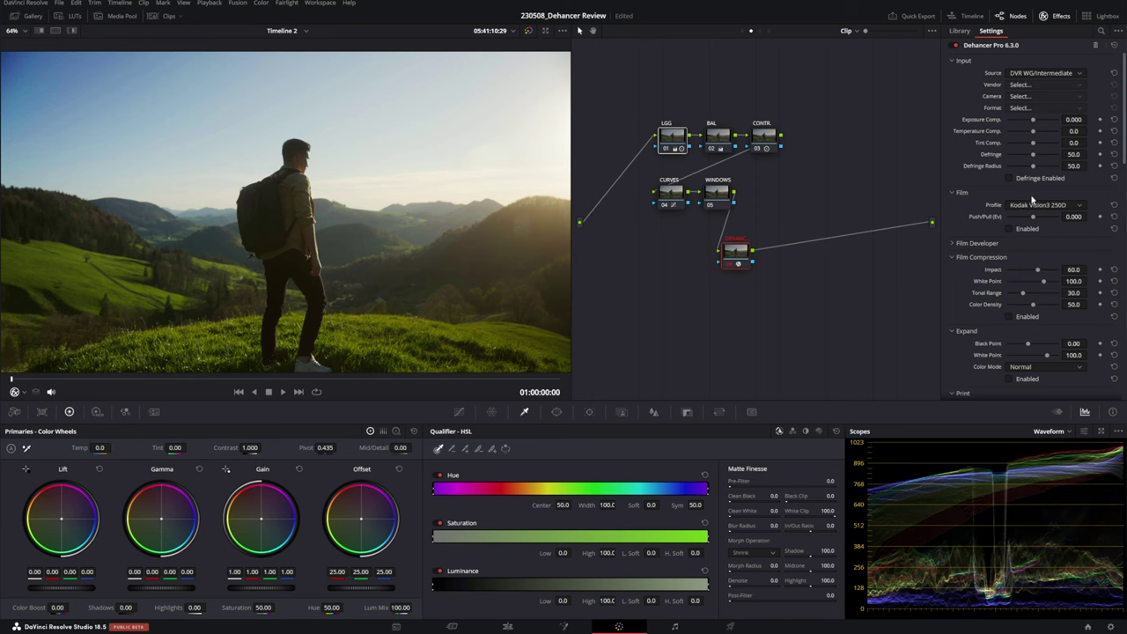
- Collapse Dehancer's sections, expand Film and scroll through the Profile dropdown's film stocks
left_click(952, 192, "alt")
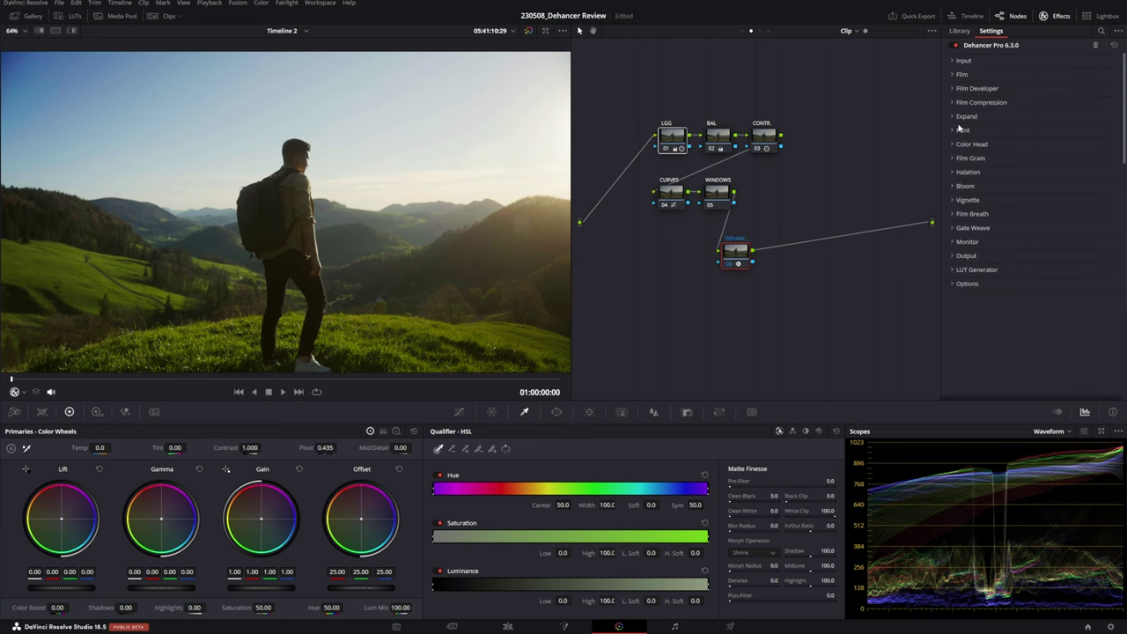
left_click(956, 75)
left_click(1017, 86)
scroll(1065, 141, "up", 10)
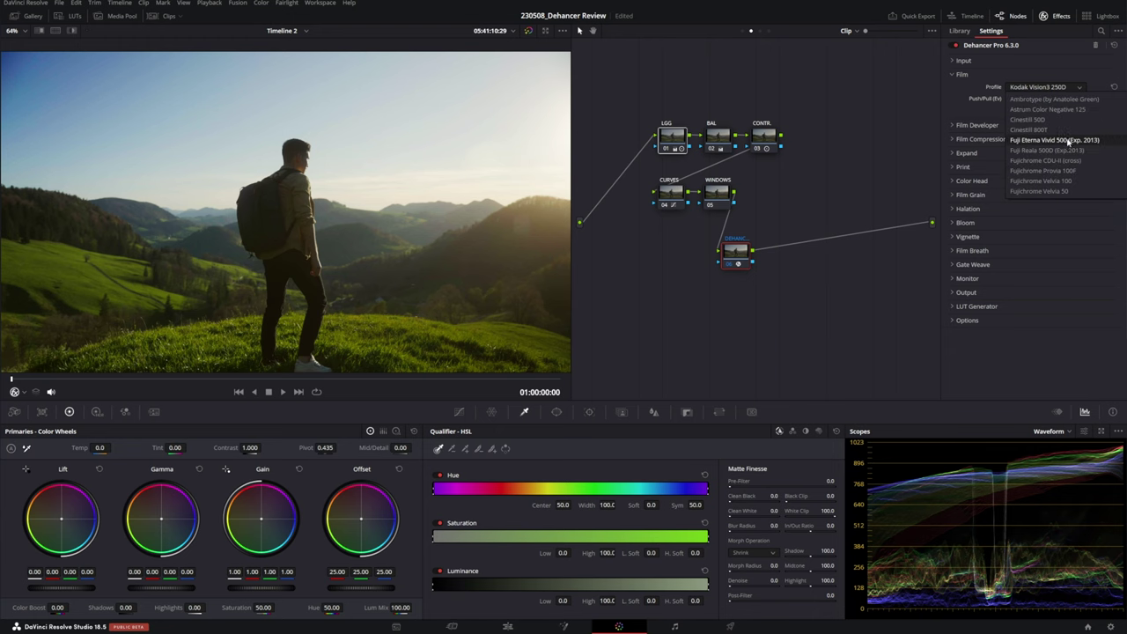
scroll(1055, 109, "down", 10)
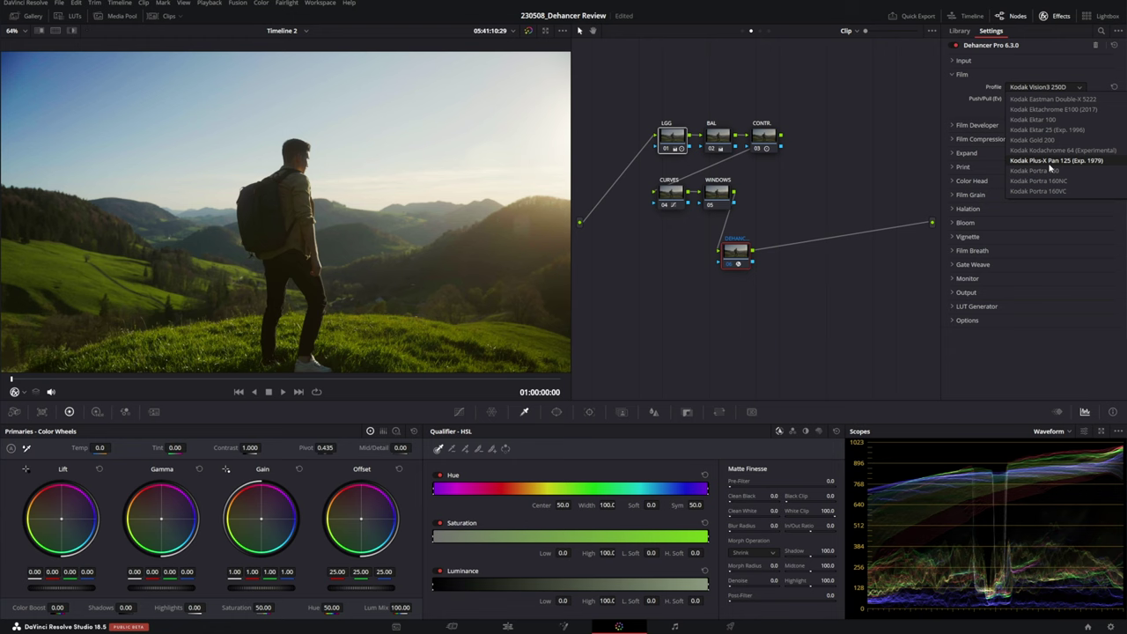
scroll(1049, 167, "up", 3)
scroll(1048, 162, "down", 3)
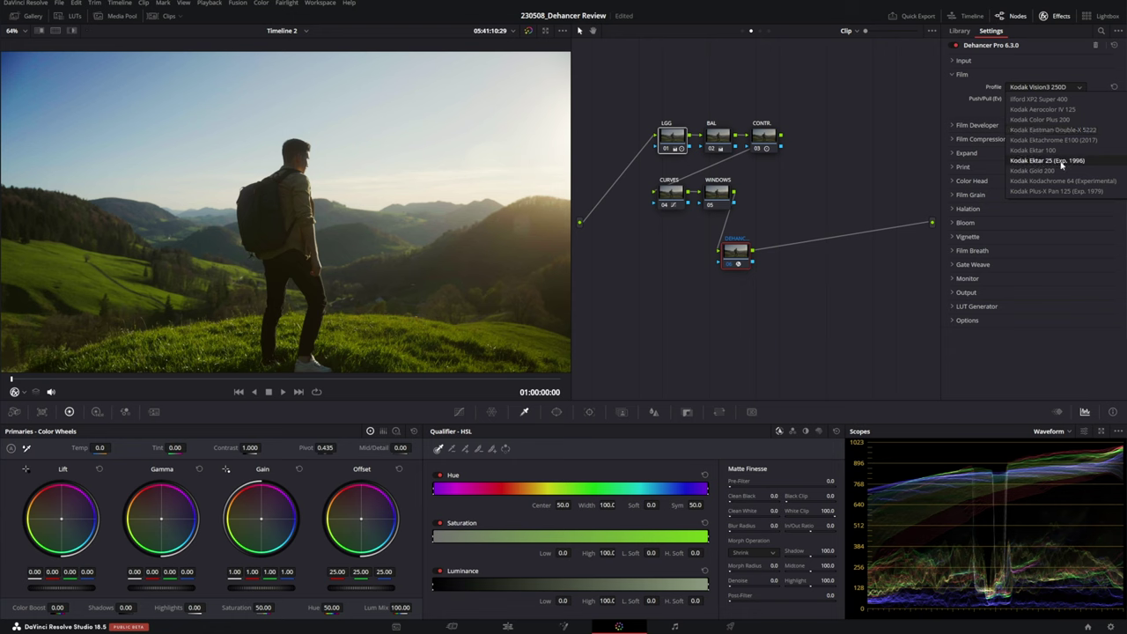
scroll(1052, 168, "down", 10)
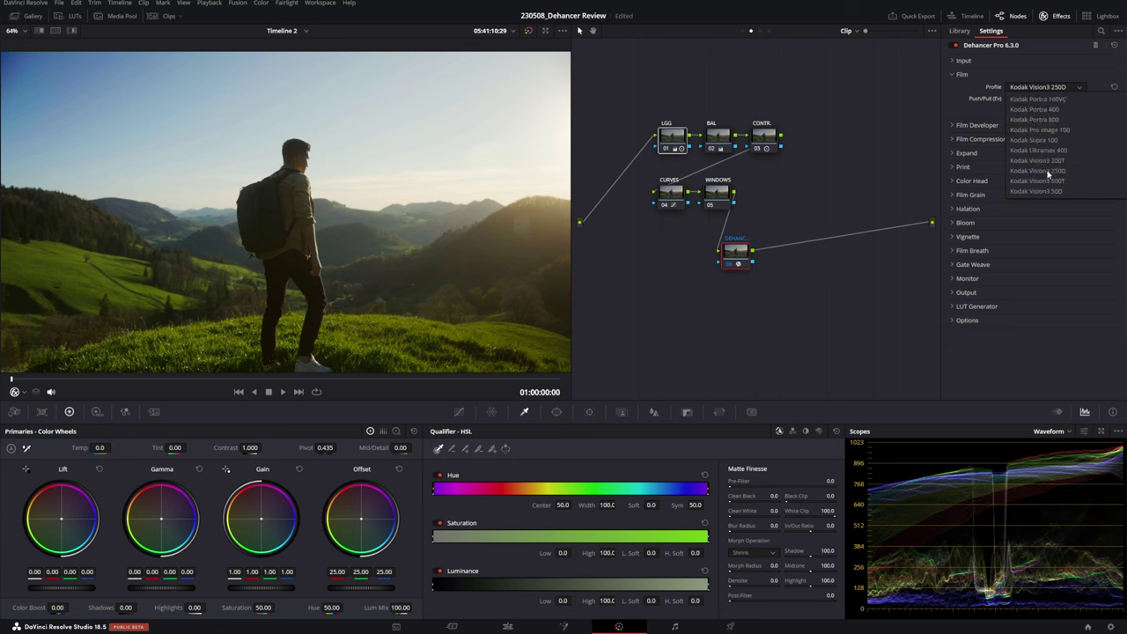
scroll(1048, 174, "down", 3)
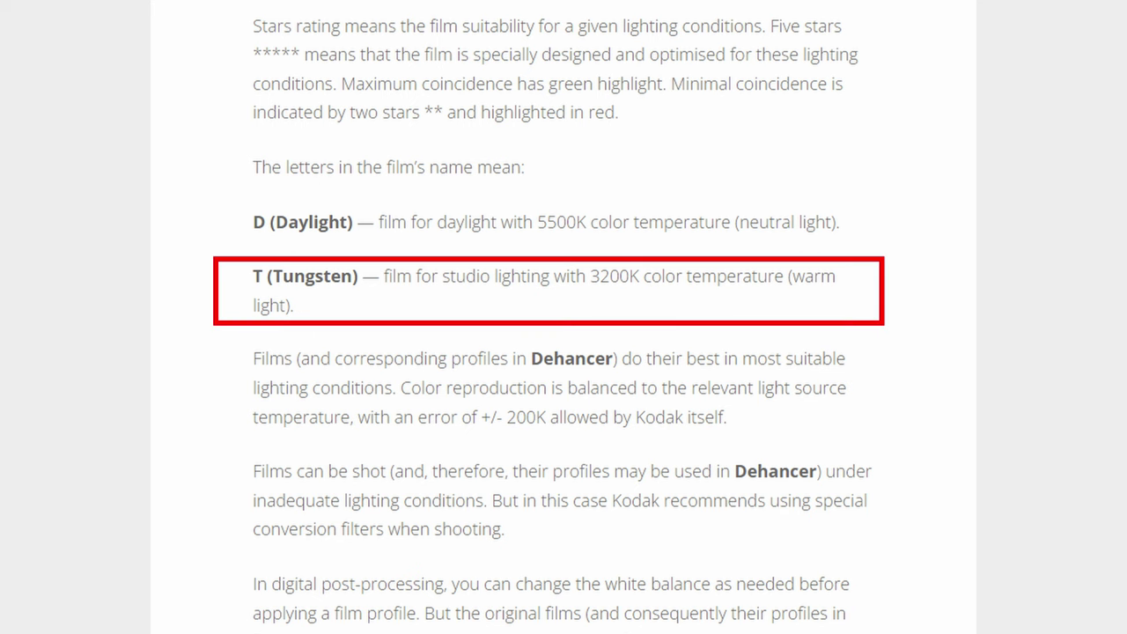
- Scroll up to the Dehancer article's colour negative table rating 50D, 200T, 250D and 500T by lighting
scroll(563, 317, "up", 4)
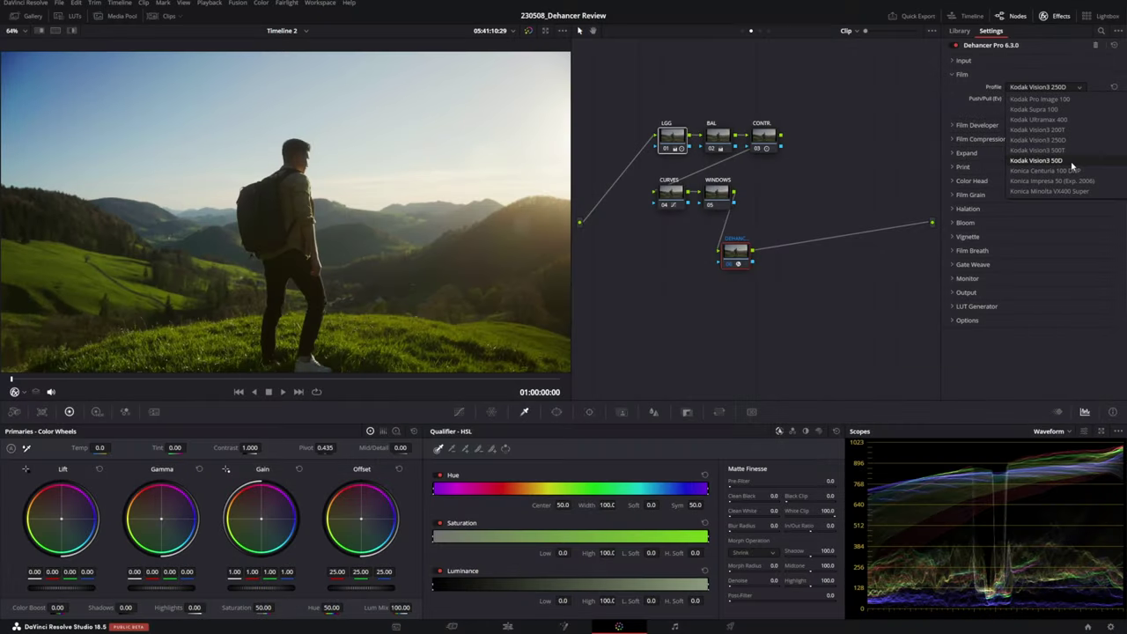
- Apply and enable the Kodak Vision3 50D film profile in Dehancer, leaving Push/Pull at 0
left_click(1068, 161)
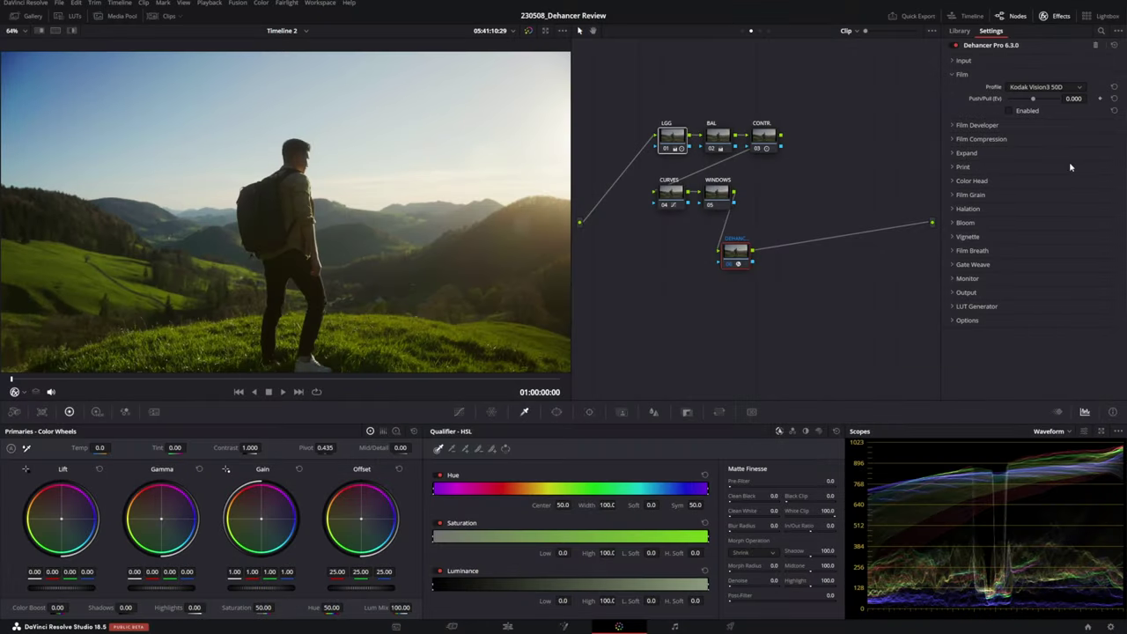
left_click(1009, 112)
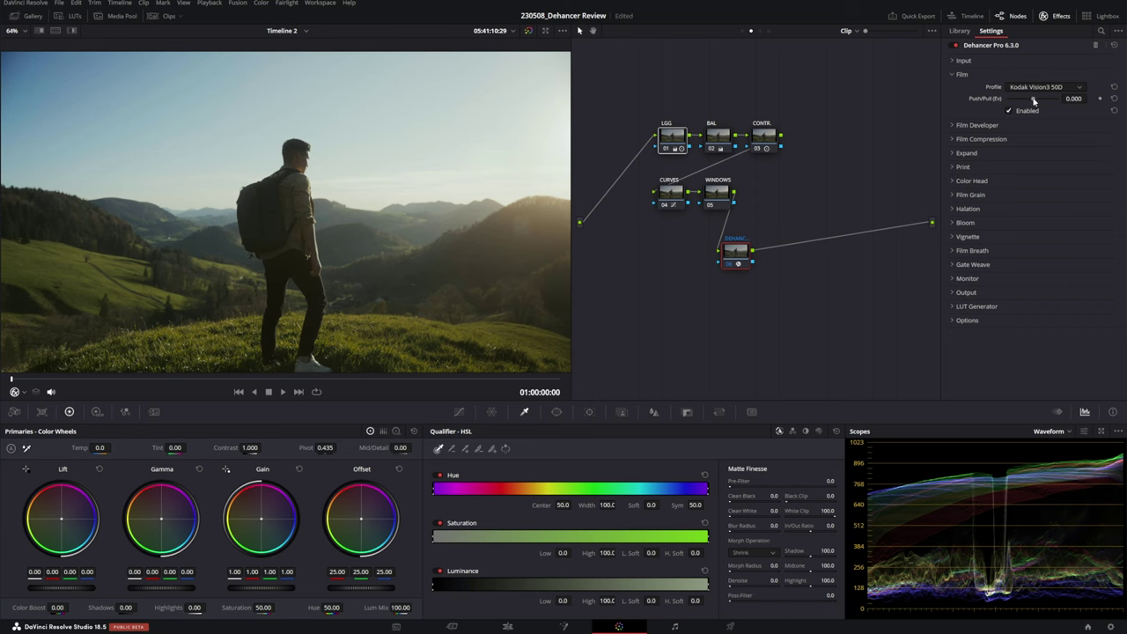
mouse_move(1034, 101)
left_mouse_down()
mouse_move(1061, 99)
mouse_move(1032, 99)
left_mouse_up()
double_click(986, 99)
left_click(952, 75)
left_click(953, 89)
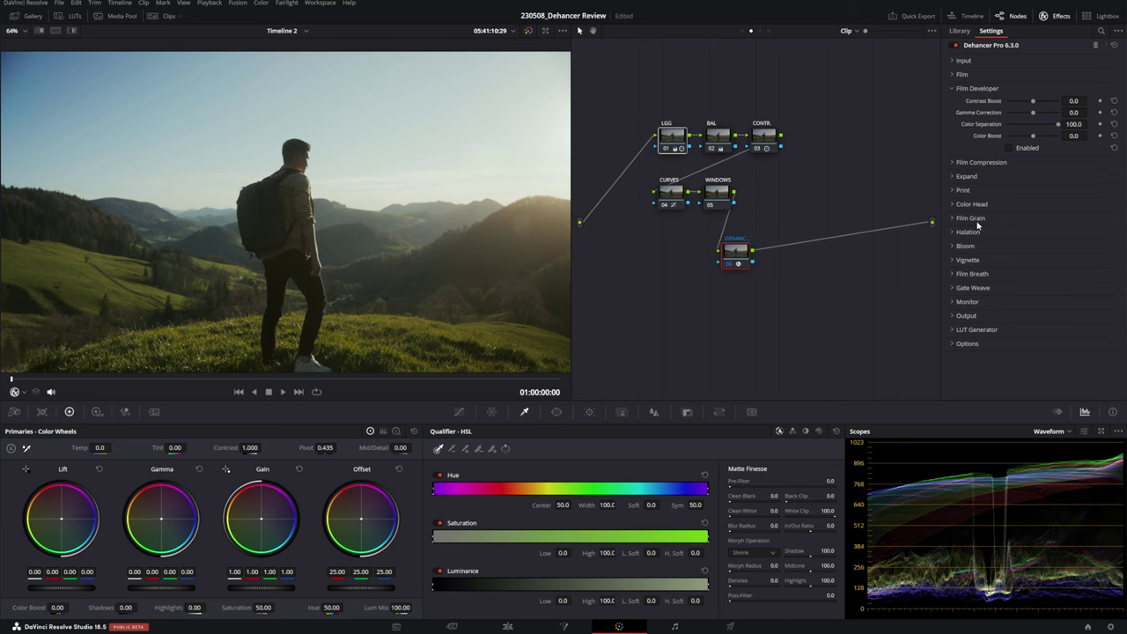
- Turn on Film Developer and set Contrast Boost 22, Gamma Correction 16 and Color Boost 50
left_click(1017, 151)
mouse_move(1033, 103)
left_mouse_down()
mouse_move(1051, 117)
mouse_move(1040, 117)
left_mouse_up()
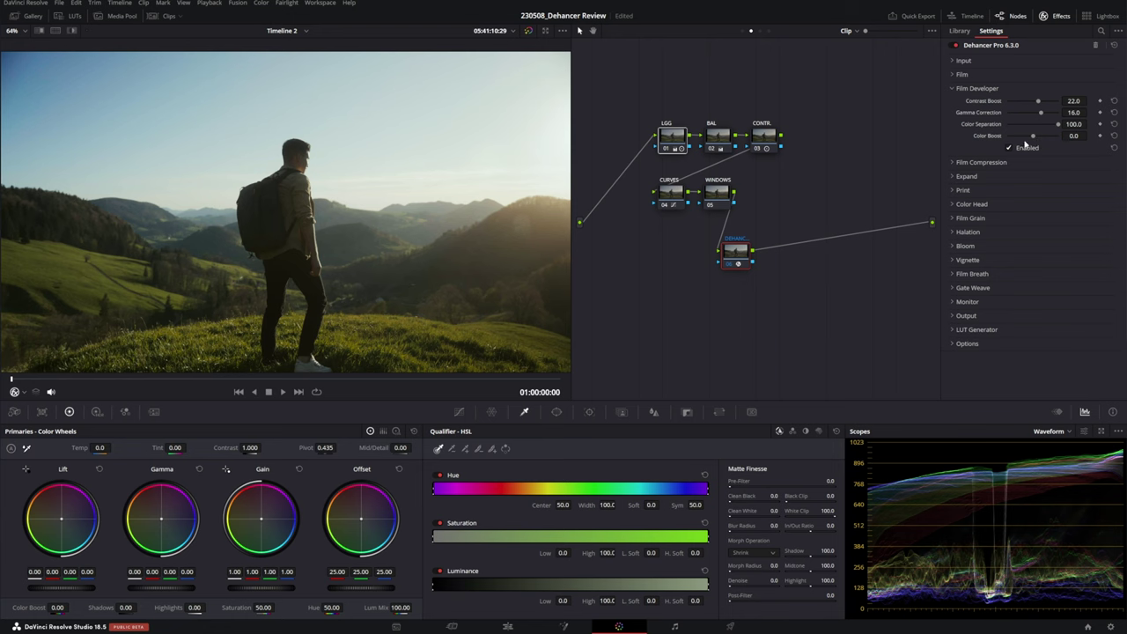
left_click_drag(1034, 138, 1067, 141)
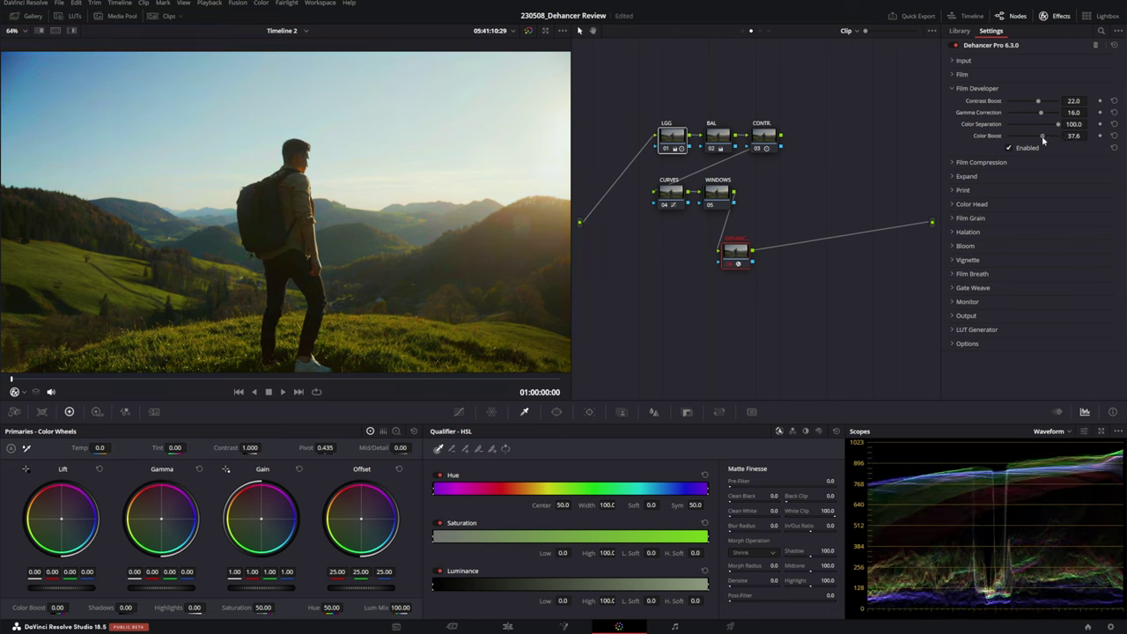
double_click(983, 138)
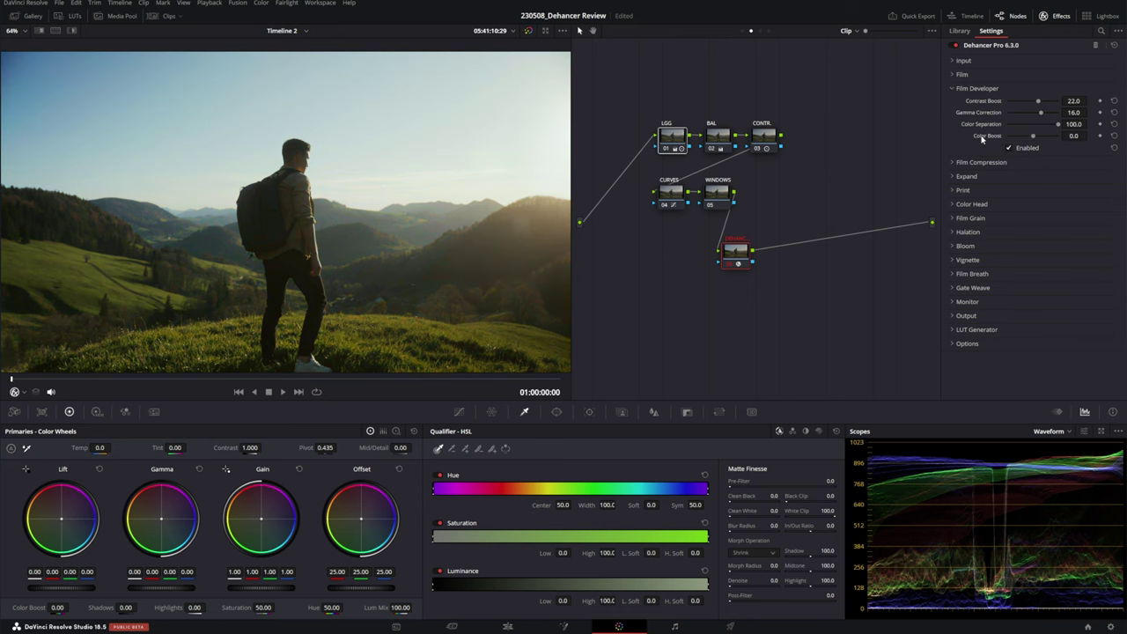
left_click_drag(1033, 138, 1046, 138)
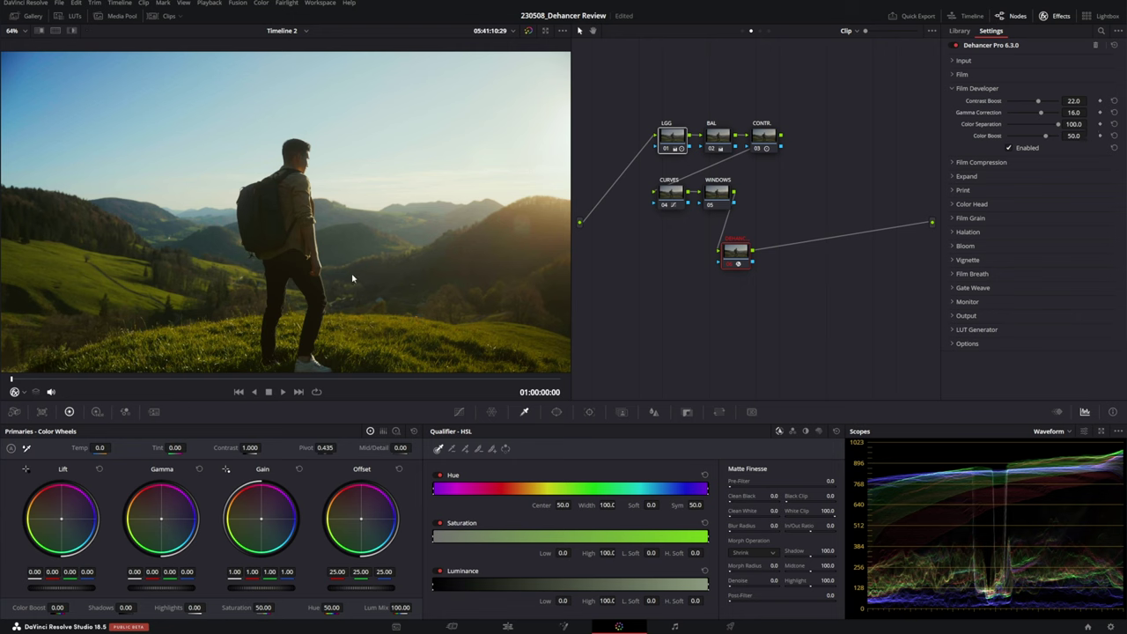
left_click(953, 90)
left_click(952, 103)
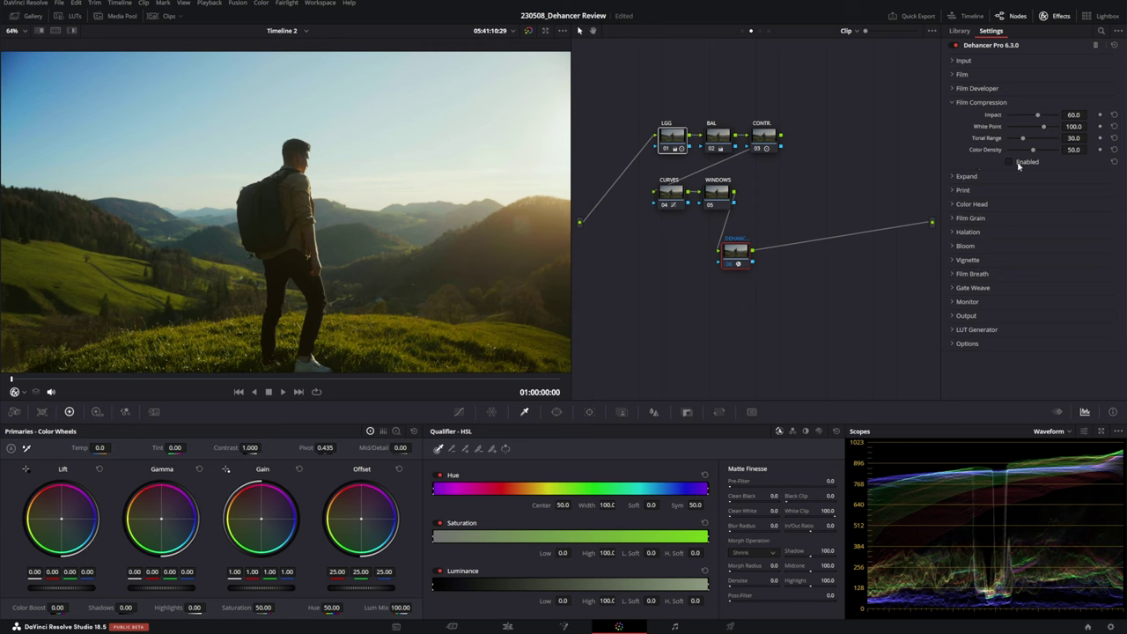
- Enable Film Compression, compare it with the Dehancer node bypassed, and settle Impact at 60
left_click(1017, 164)
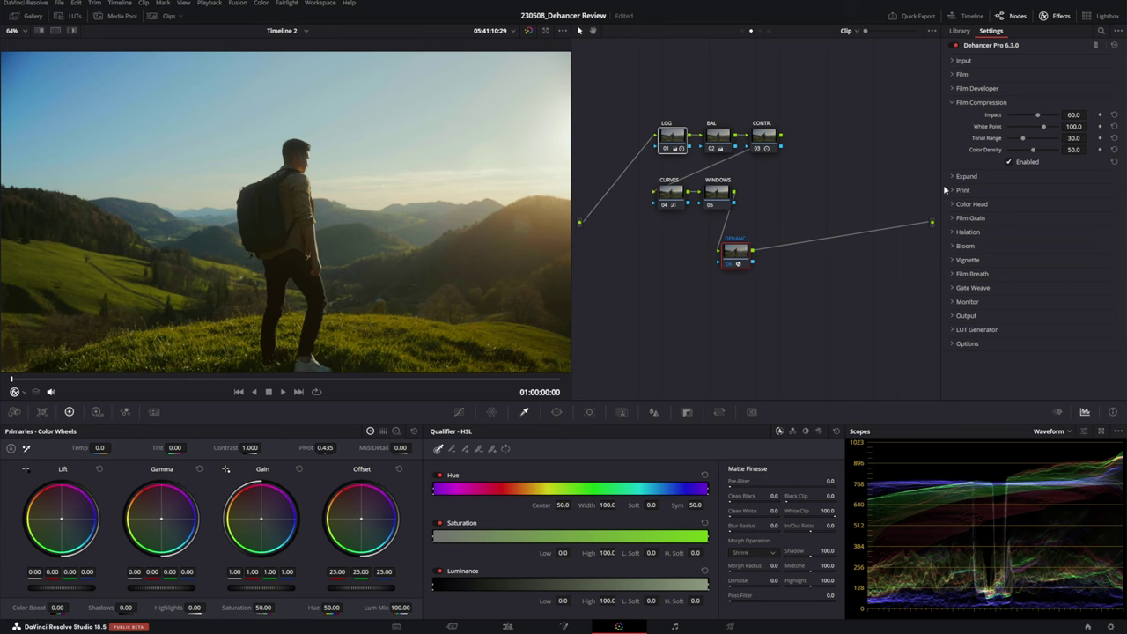
key("ctrl+d")
left_click(1026, 165)
left_click(1021, 164)
left_click_drag(1037, 117, 997, 120)
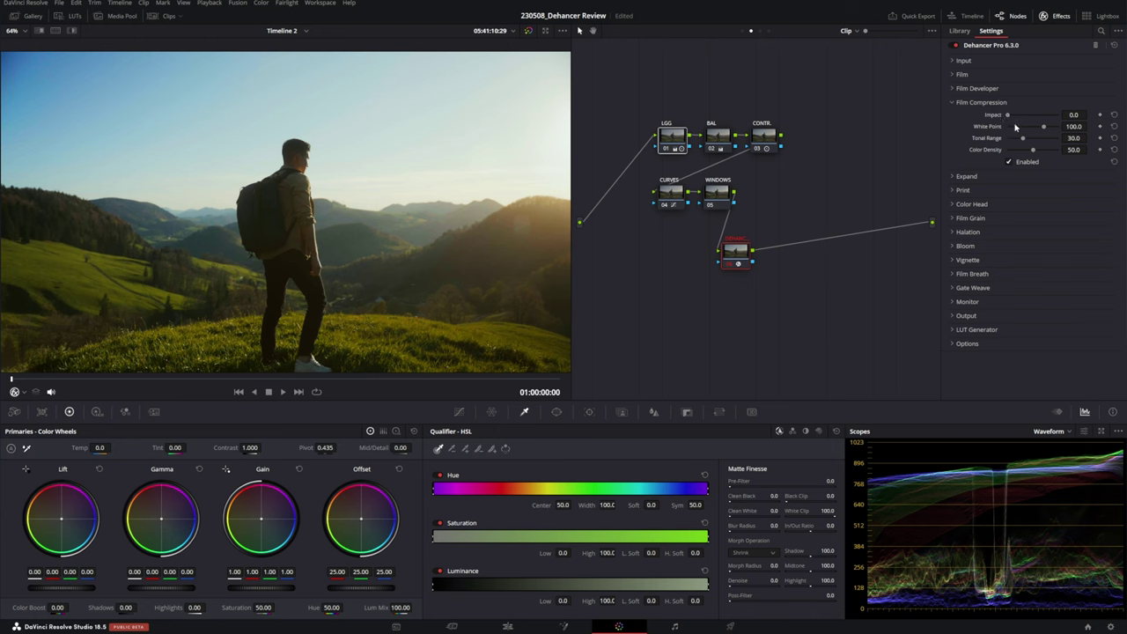
left_click_drag(1007, 115, 1040, 155)
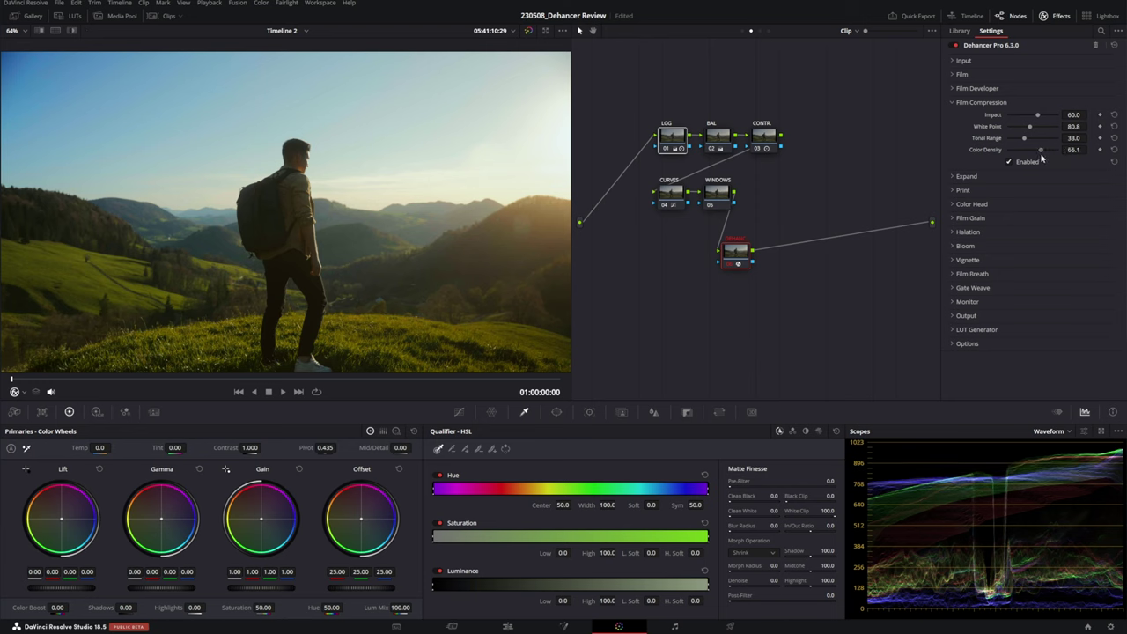
- Toggle Film Compression repeatedly to compare the look before and after
left_click(1010, 162)
left_click(1010, 162)
left_click(1010, 162)
left_click(1009, 161)
left_click(1010, 162)
left_click(1009, 162)
- Enable Expand and set Black Point -0.28 and White Point 92.7
left_click(953, 103)
left_click(952, 117)
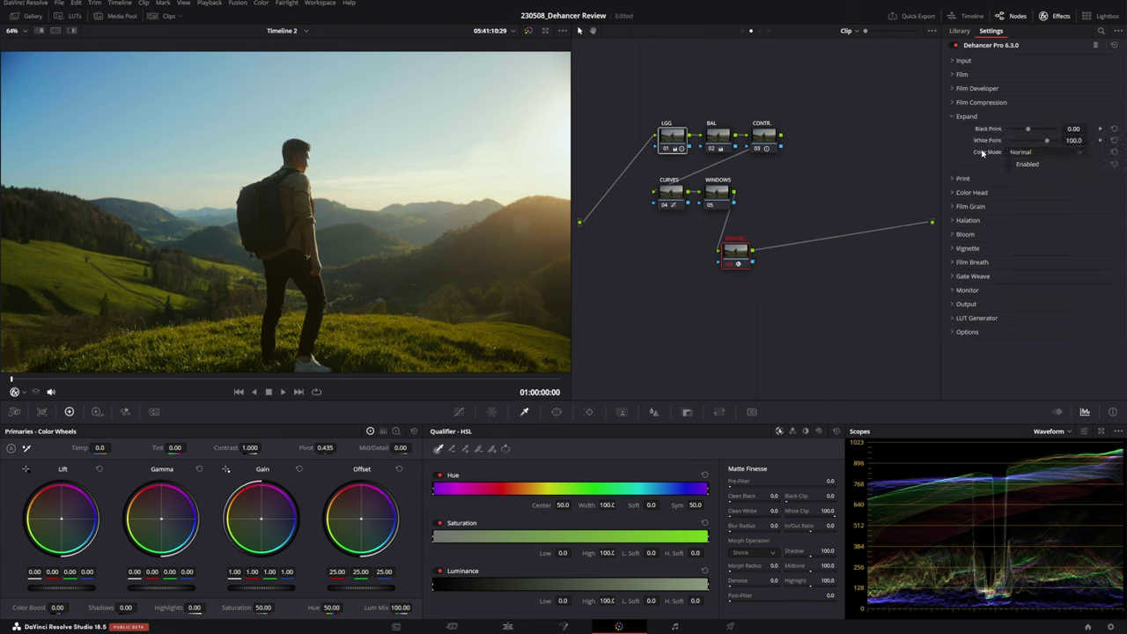
left_click(1012, 165)
left_click_drag(1030, 129, 1044, 143)
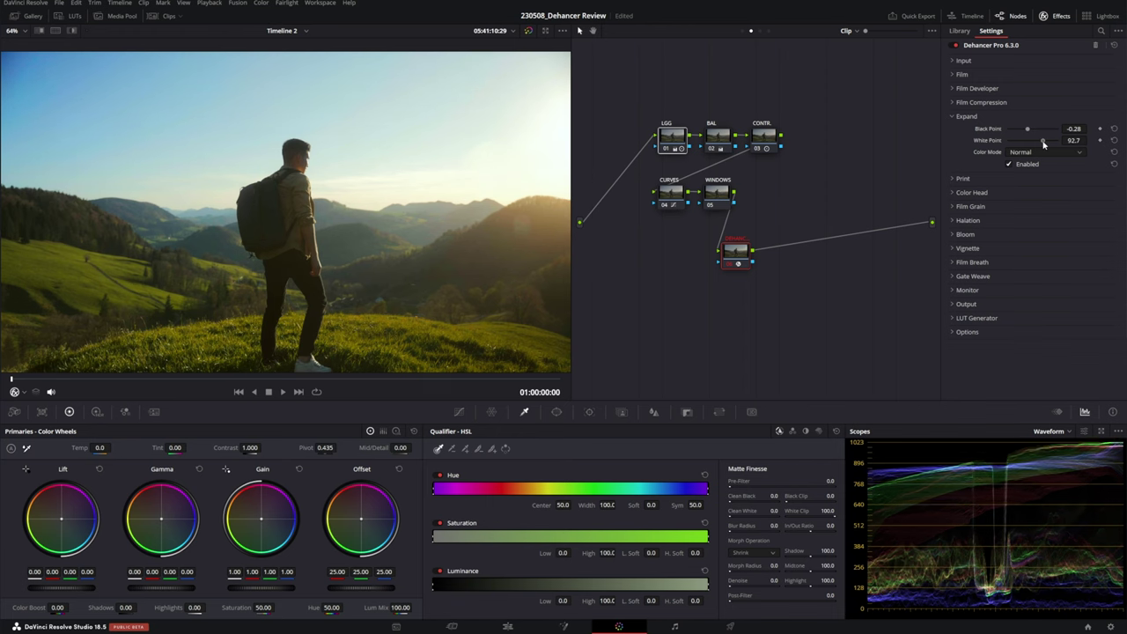
- Flip Expand on and off to compare, leaving it enabled, and show the Print settings
left_click(1023, 166)
left_click(1024, 166)
left_click(1024, 166)
left_click(1023, 166)
left_click(1023, 166)
left_click(1024, 166)
left_click(1024, 166)
left_click(952, 116)
left_click(951, 131)
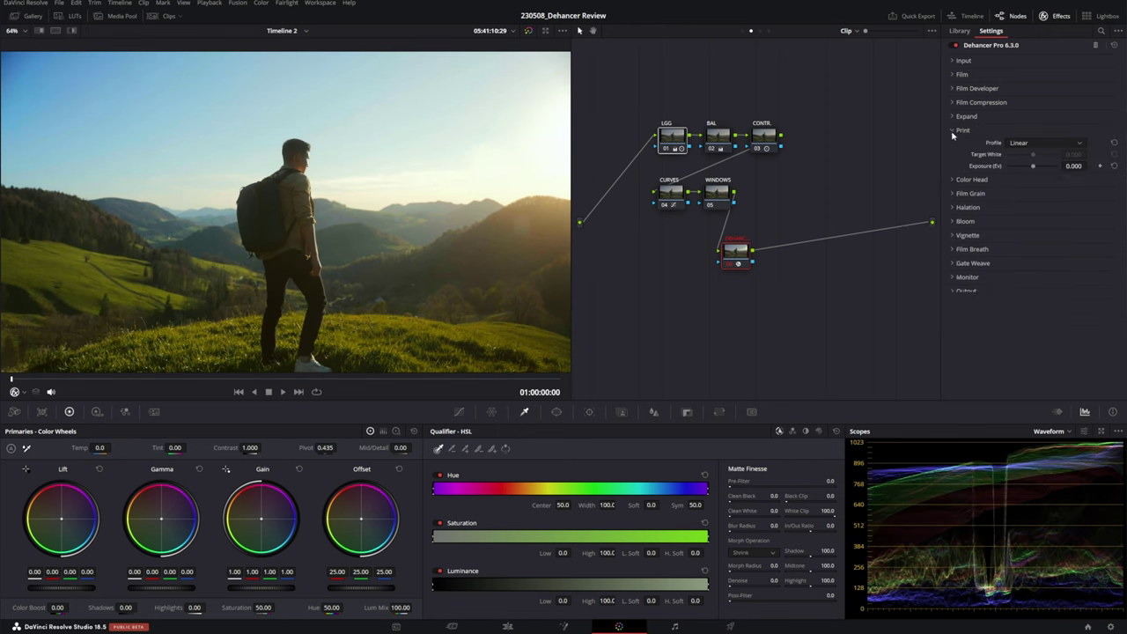
- Enable the Print stage with Kodak 2383 Print Film after trying Kodak Endura Glossy Paper
left_click(1044, 143)
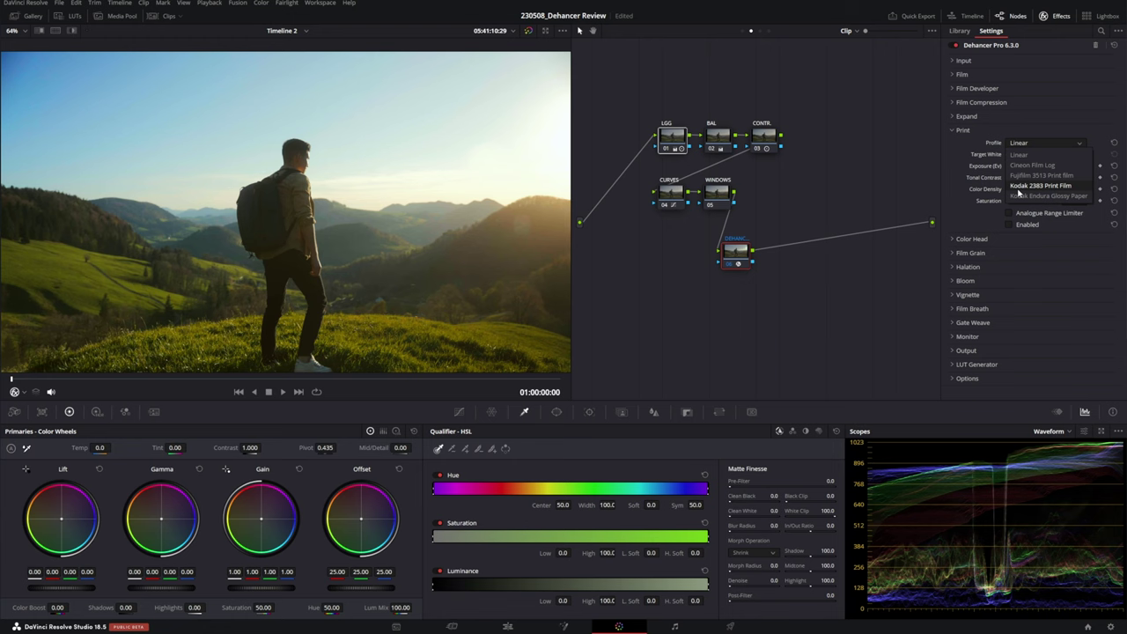
left_click(1019, 187)
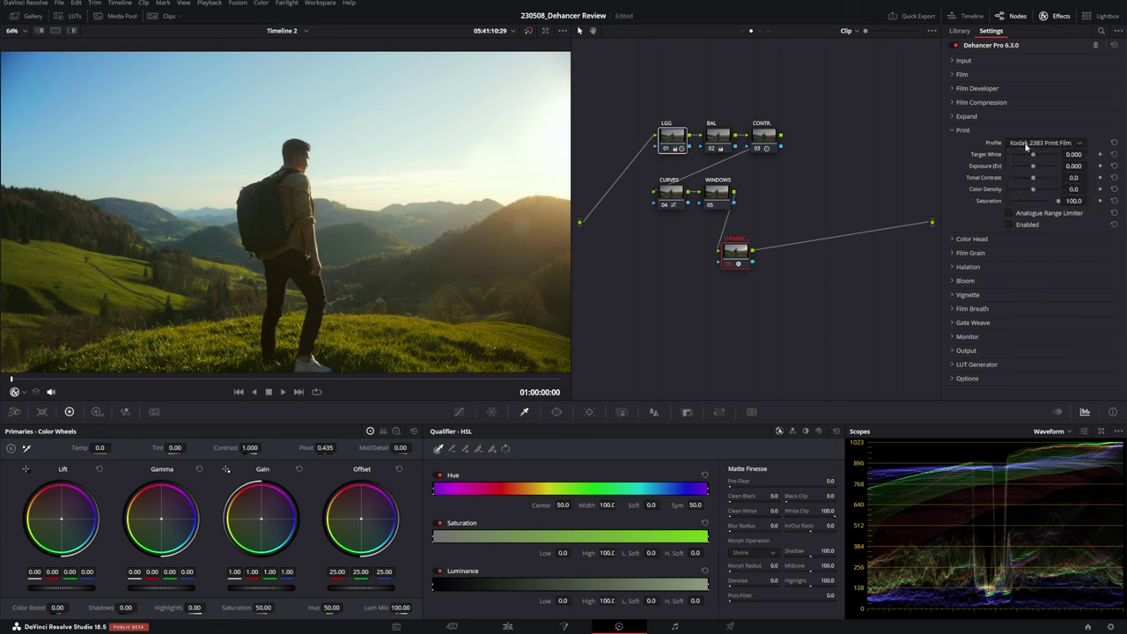
left_click(1009, 225)
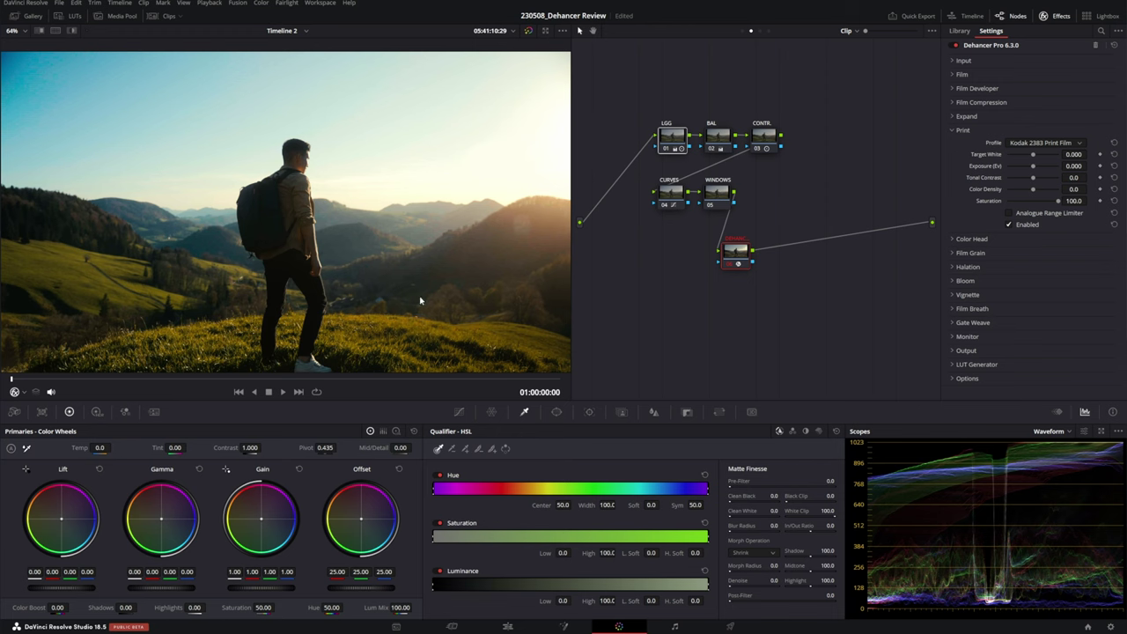
left_click(1061, 144)
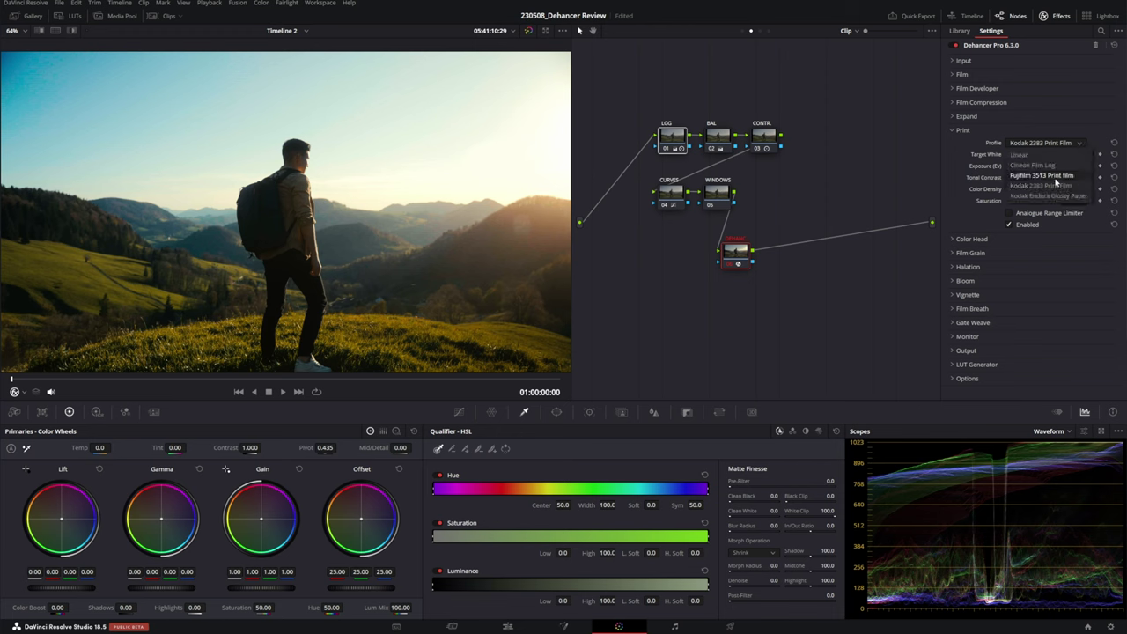
left_click(1024, 196)
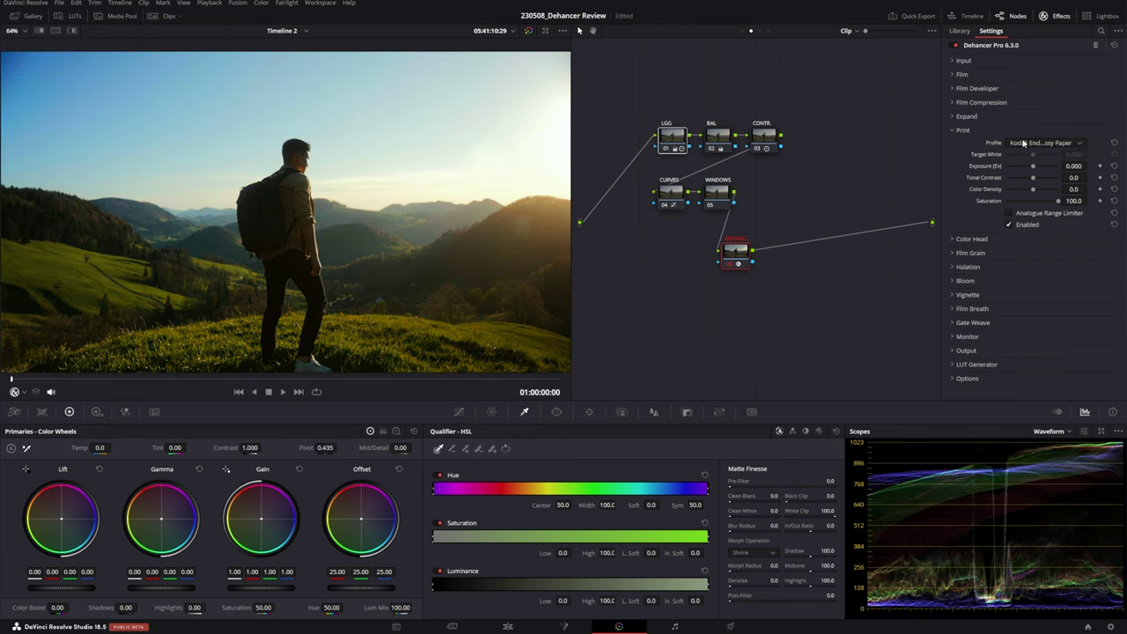
scroll(1024, 147, "up", 2)
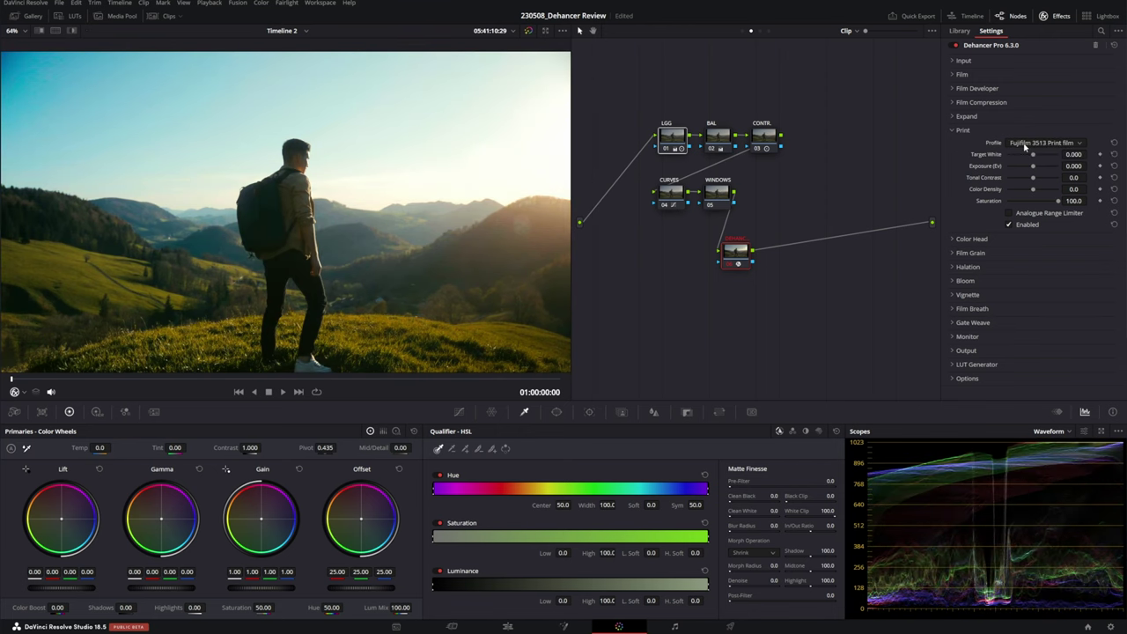
scroll(1024, 147, "up", 1)
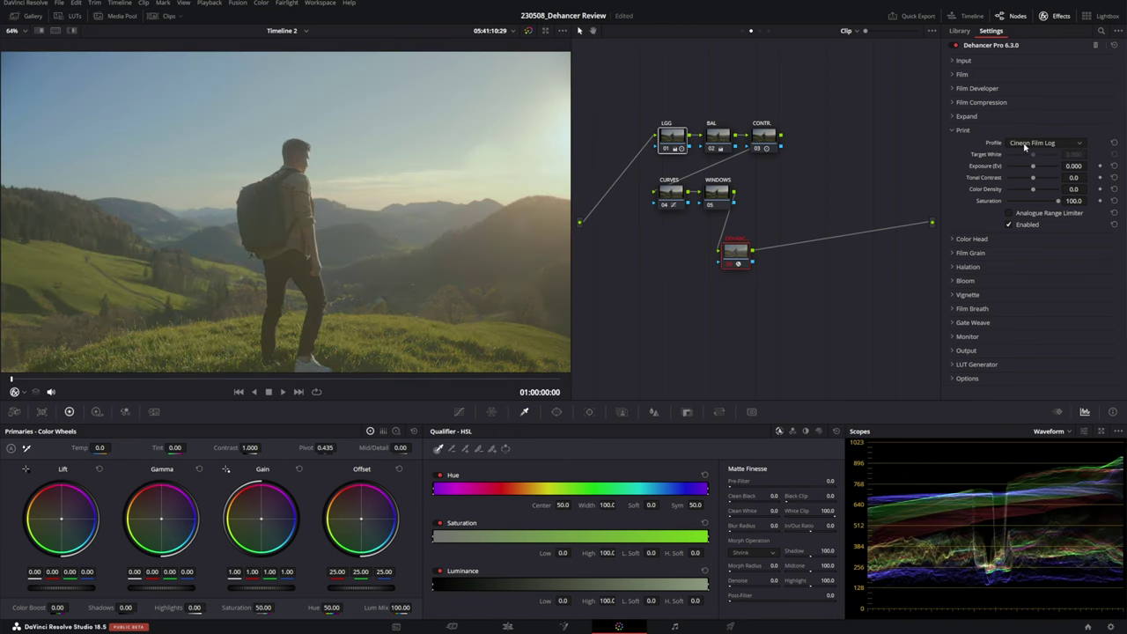
scroll(1024, 147, "down", 2)
left_click(1023, 147)
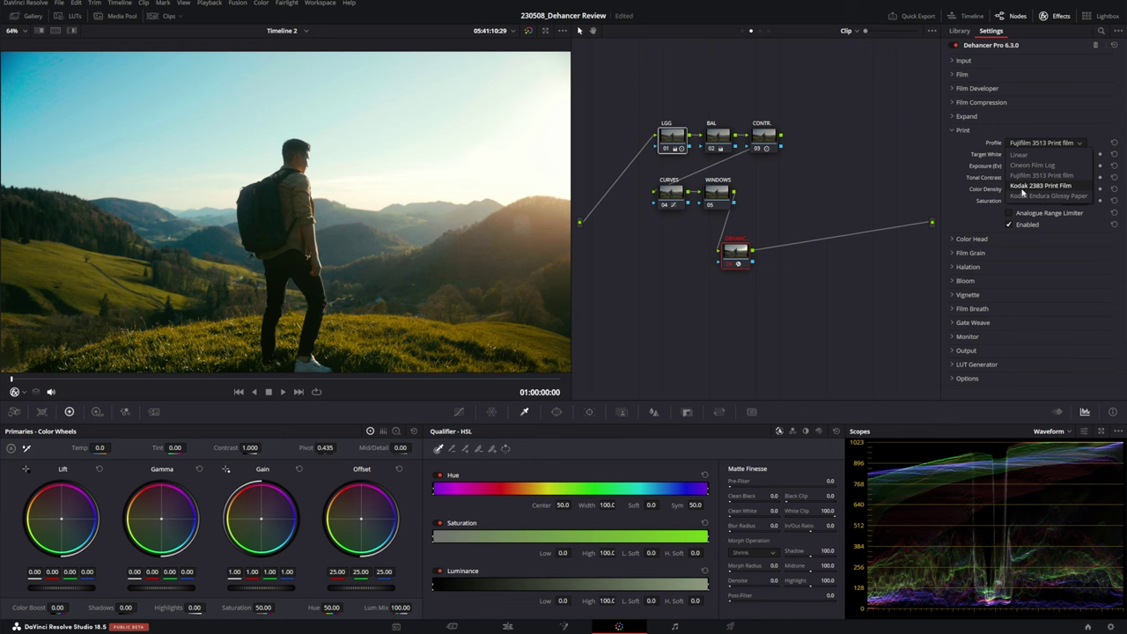
left_click(1031, 187)
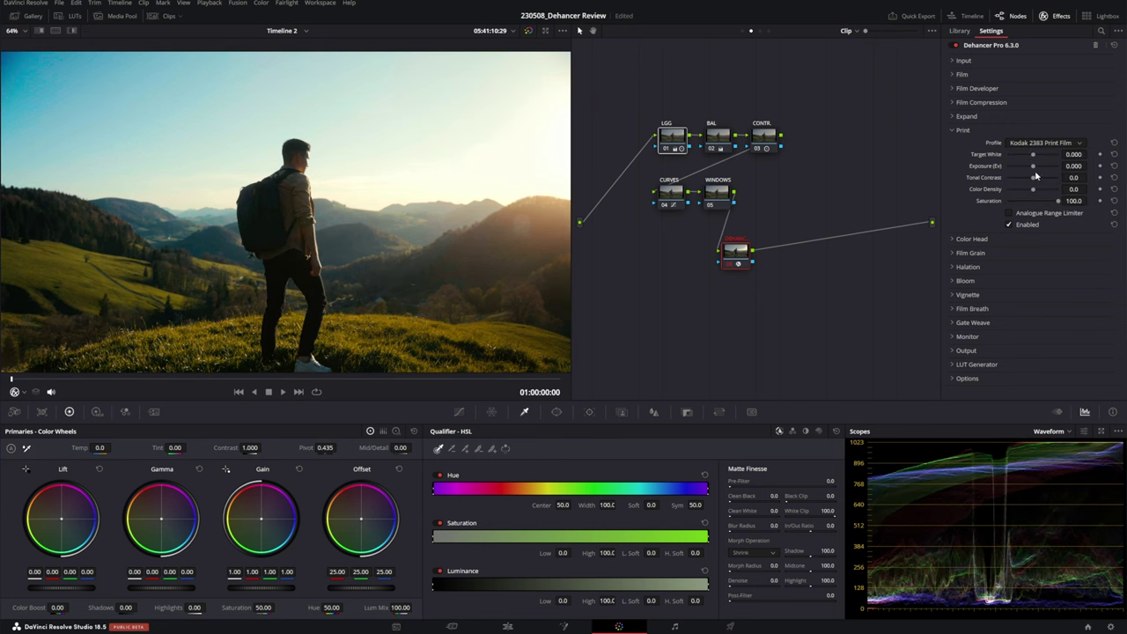
- Compare the print stage on and off, then enable the Analogue Range Limiter
left_click(1027, 227)
left_click(1027, 229)
left_click(1023, 216)
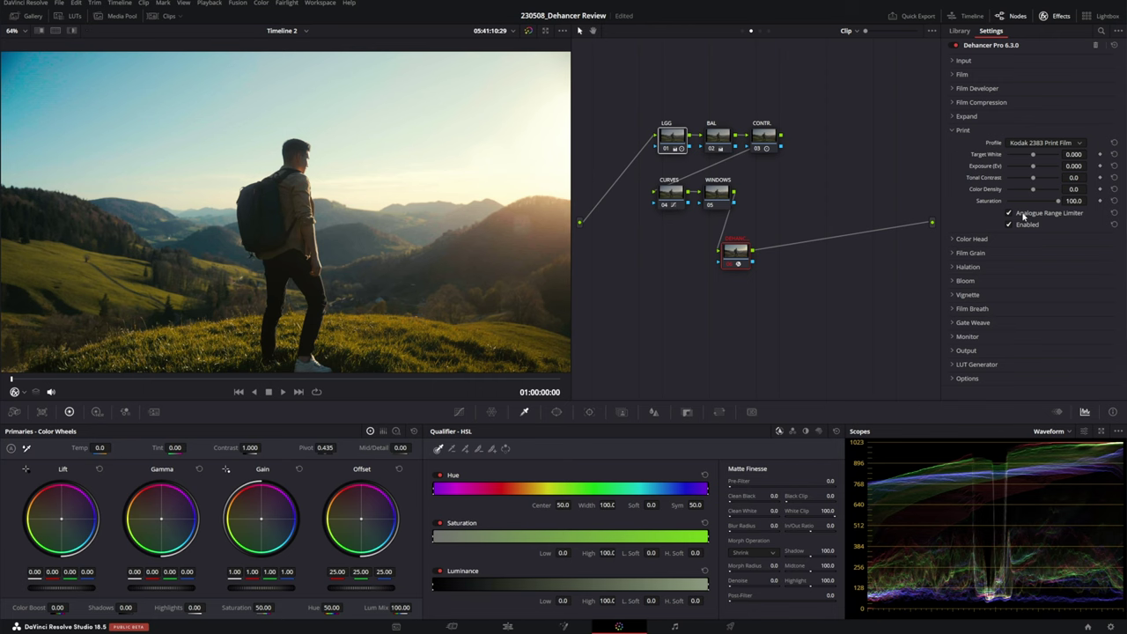
left_click(1022, 227)
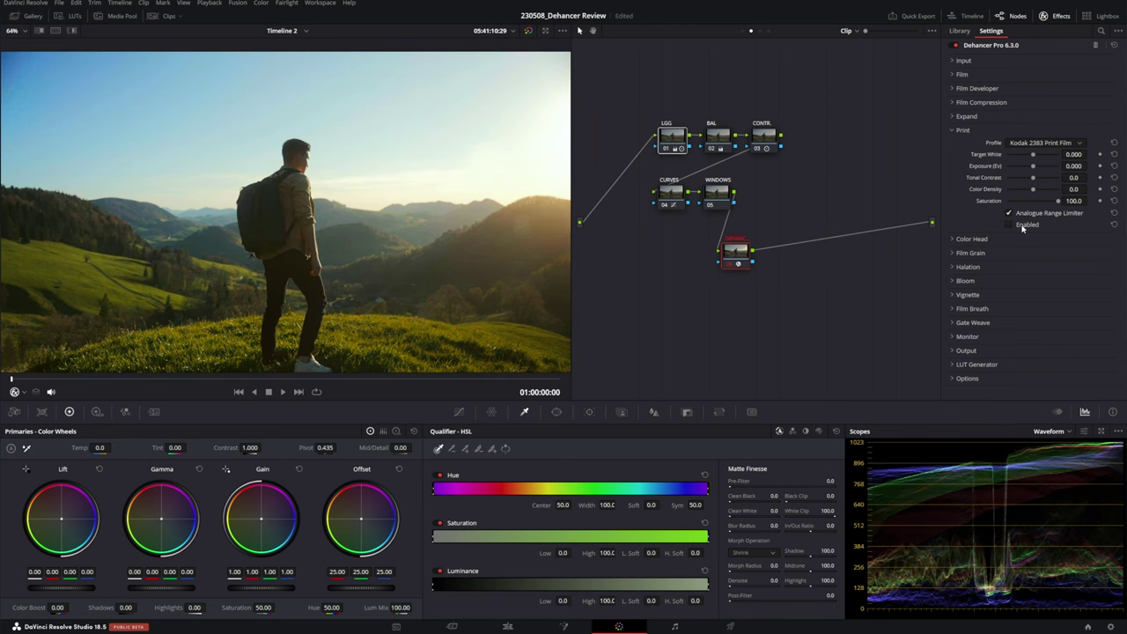
left_click(1022, 227)
left_click(1021, 228)
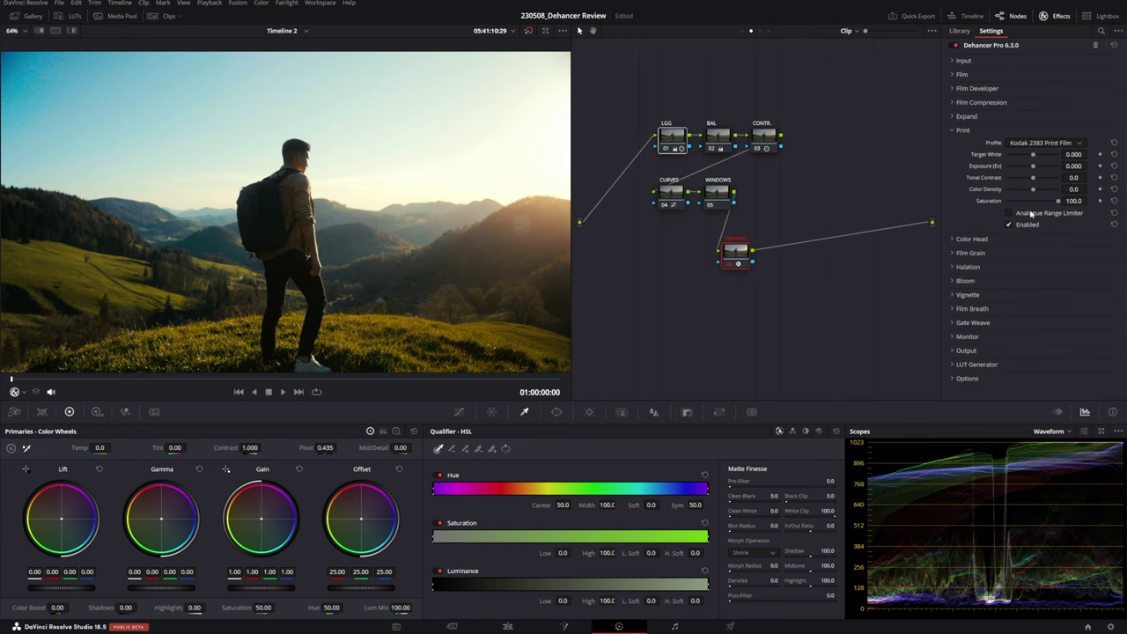
left_click(1010, 214)
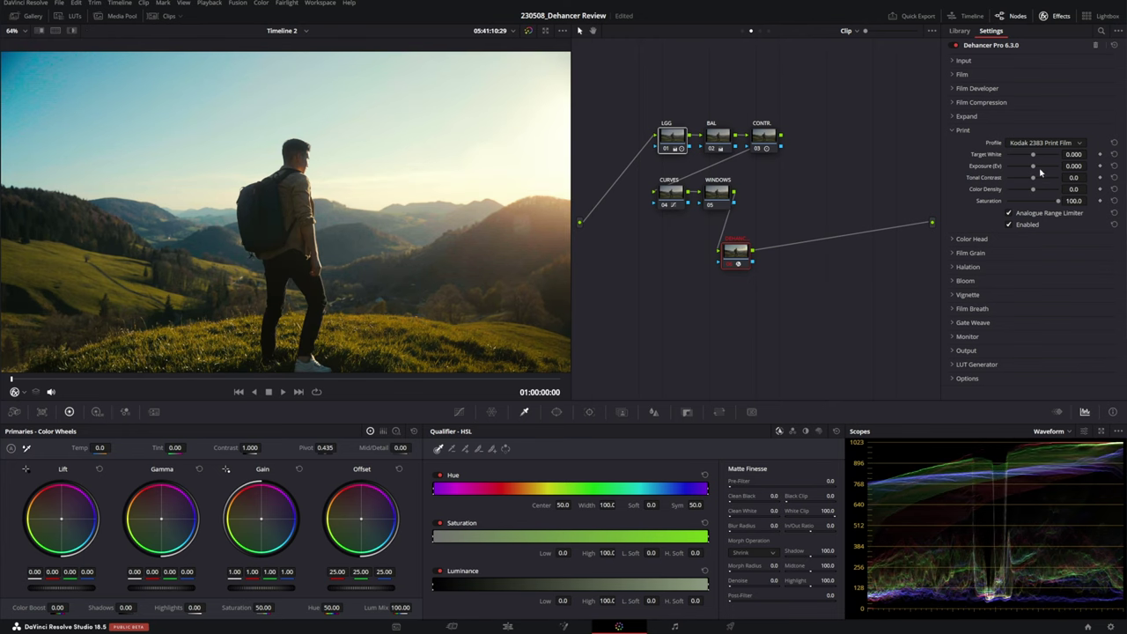
- Leave Print exposure at 0, set Color Density to 50.5 and Tonal Contrast to -1.4
mouse_move(1035, 169)
left_mouse_down()
mouse_move(1021, 170)
mouse_move(1041, 173)
left_mouse_up()
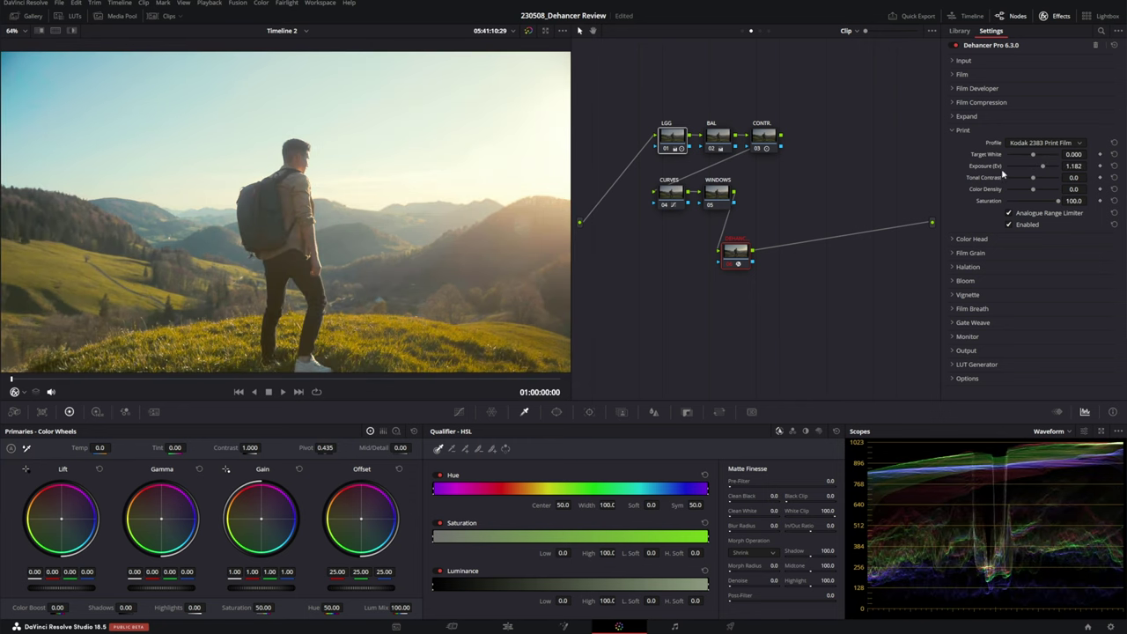
double_click(995, 168)
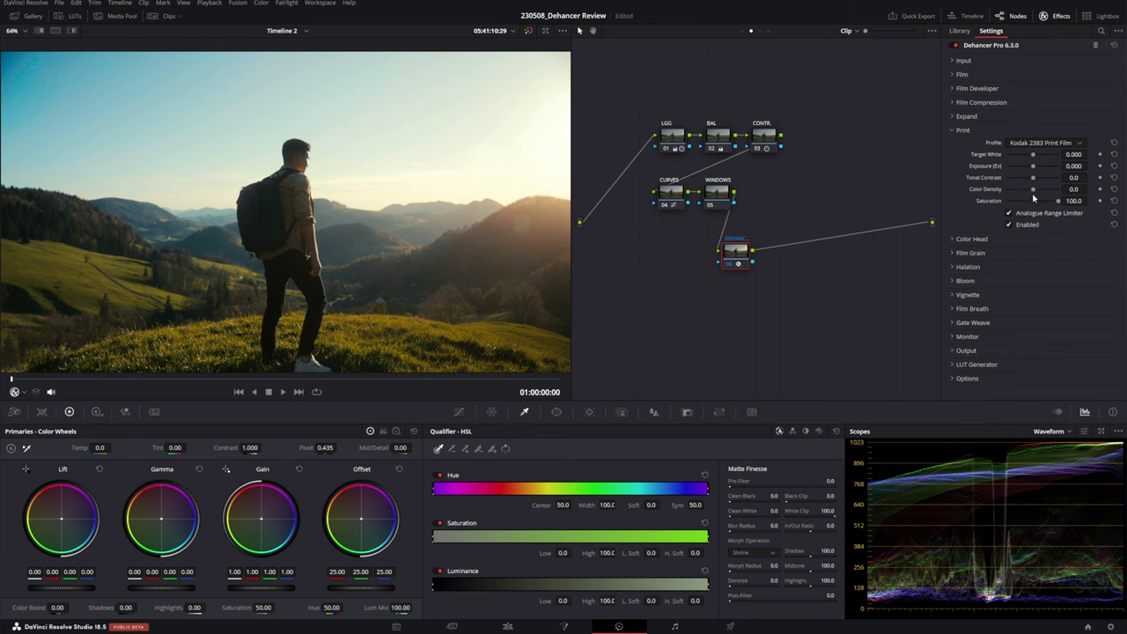
left_click_drag(1033, 190, 1046, 186)
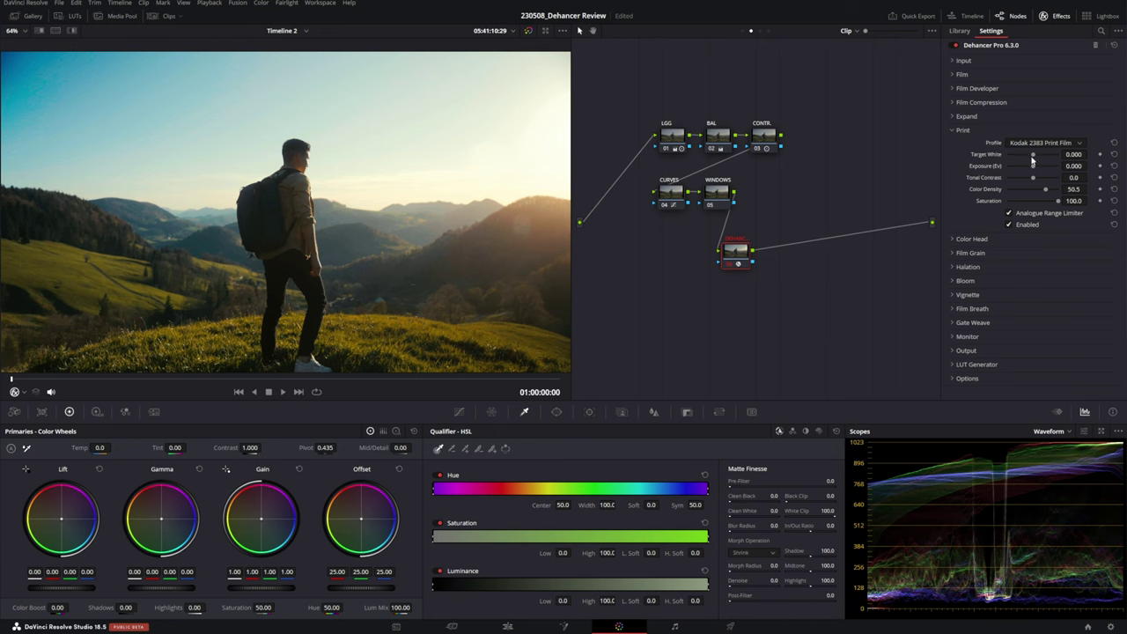
left_click_drag(1032, 177, 1033, 182)
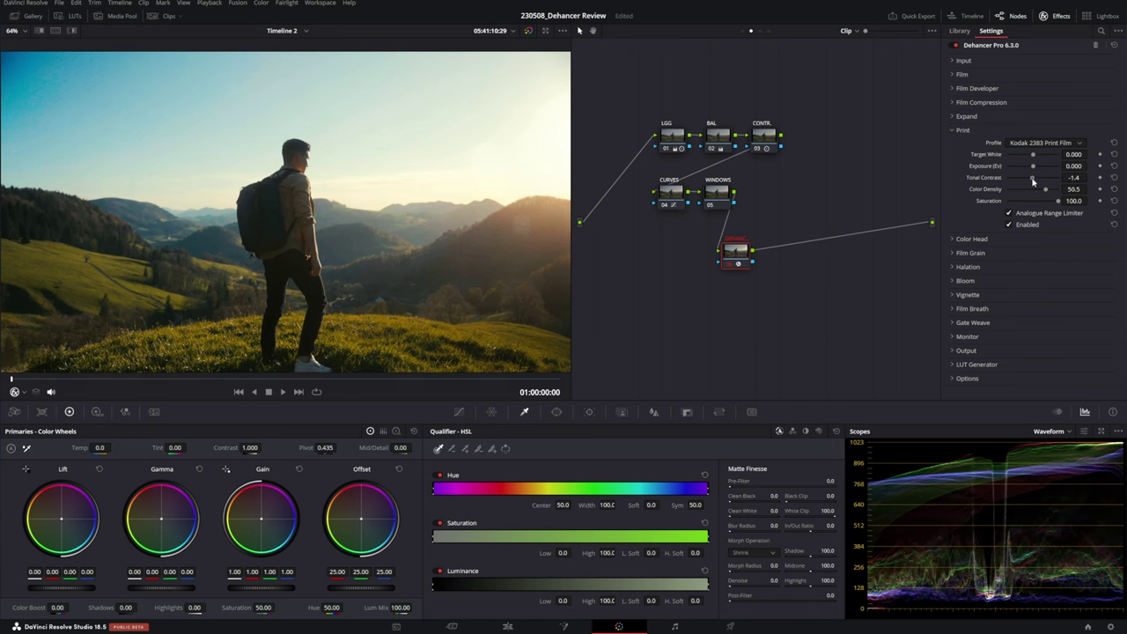
- Flip the print stage on and off repeatedly to compare, leaving it enabled
left_click(1024, 226)
left_click(1024, 225)
left_click(1025, 226)
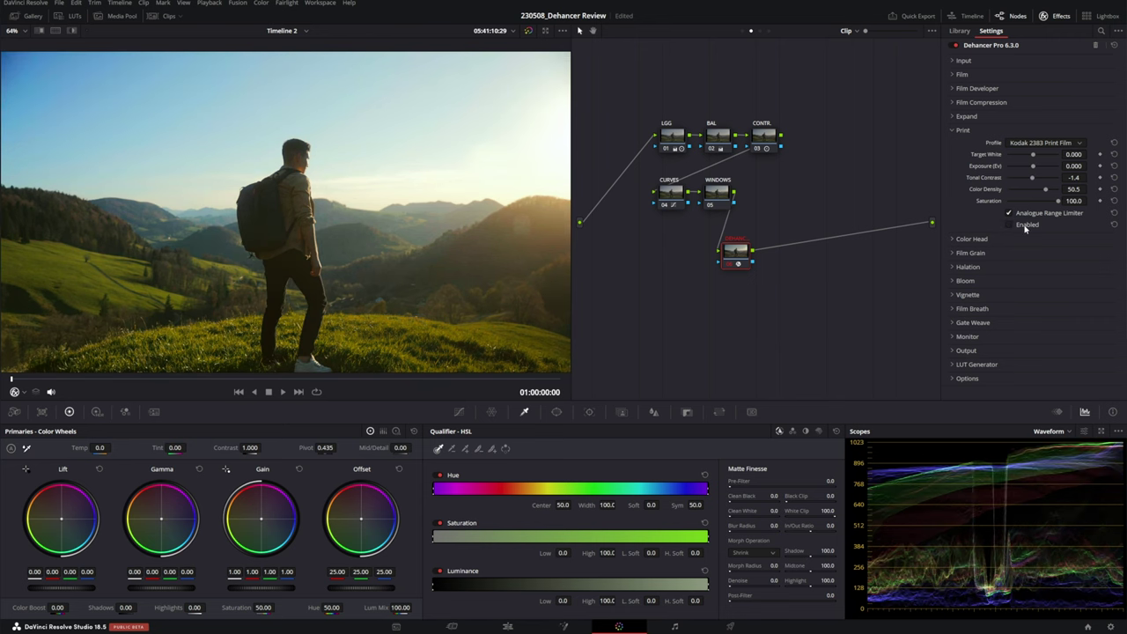
left_click(1025, 226)
left_click(1024, 227)
left_click(1025, 227)
left_click(1025, 226)
left_click(1024, 226)
left_click(1025, 226)
left_click(1025, 227)
left_click(1025, 226)
left_click(1024, 226)
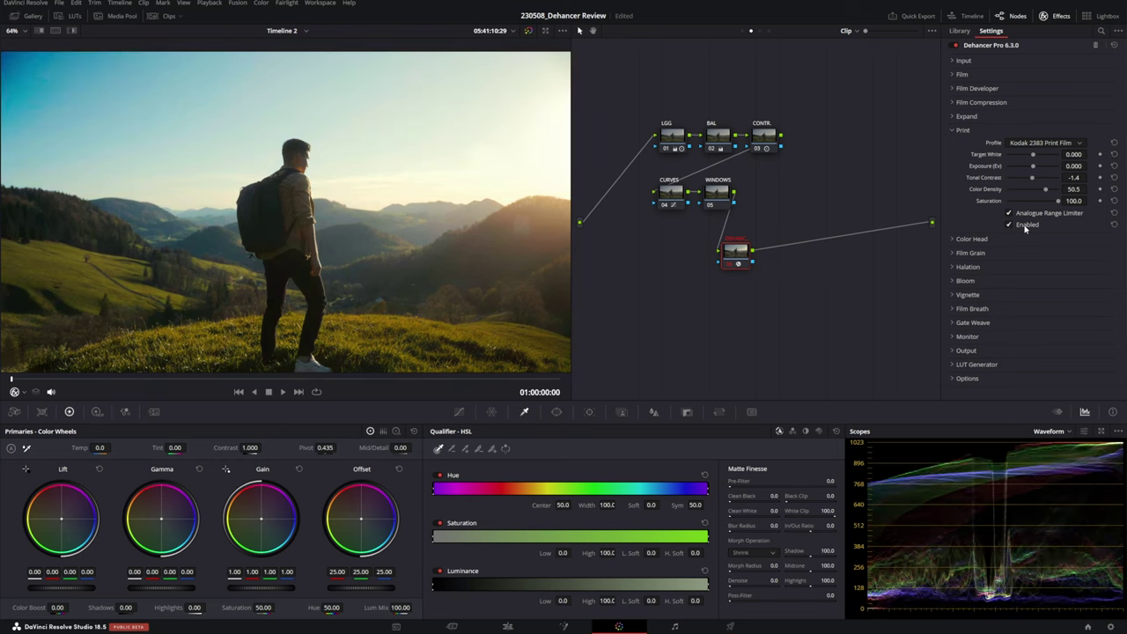
left_click(1100, 430)
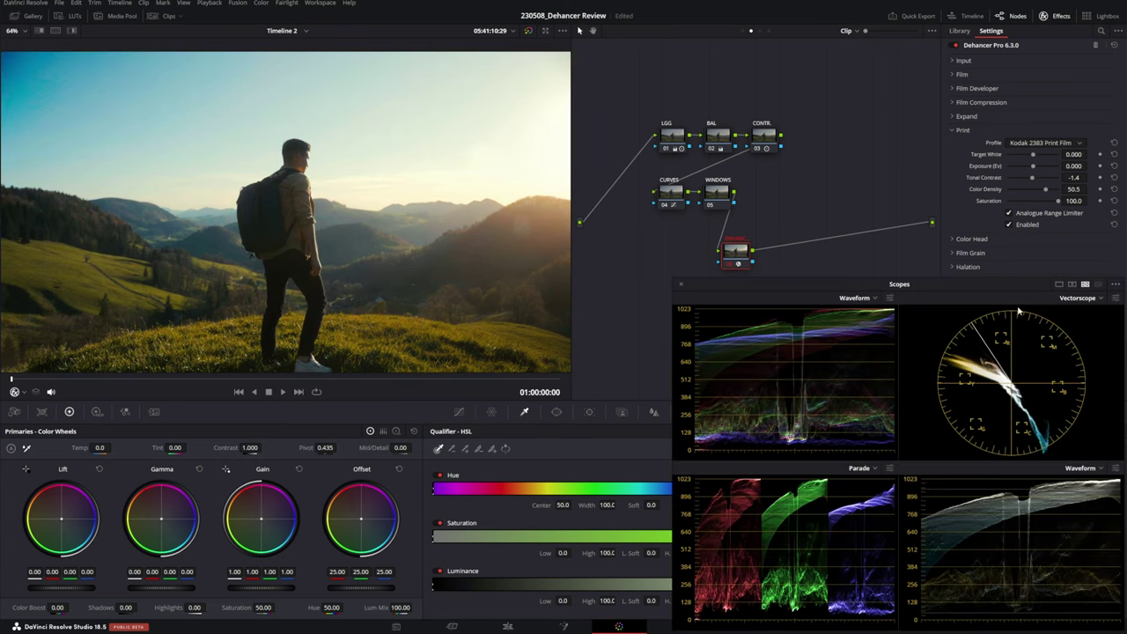
left_click(1011, 225)
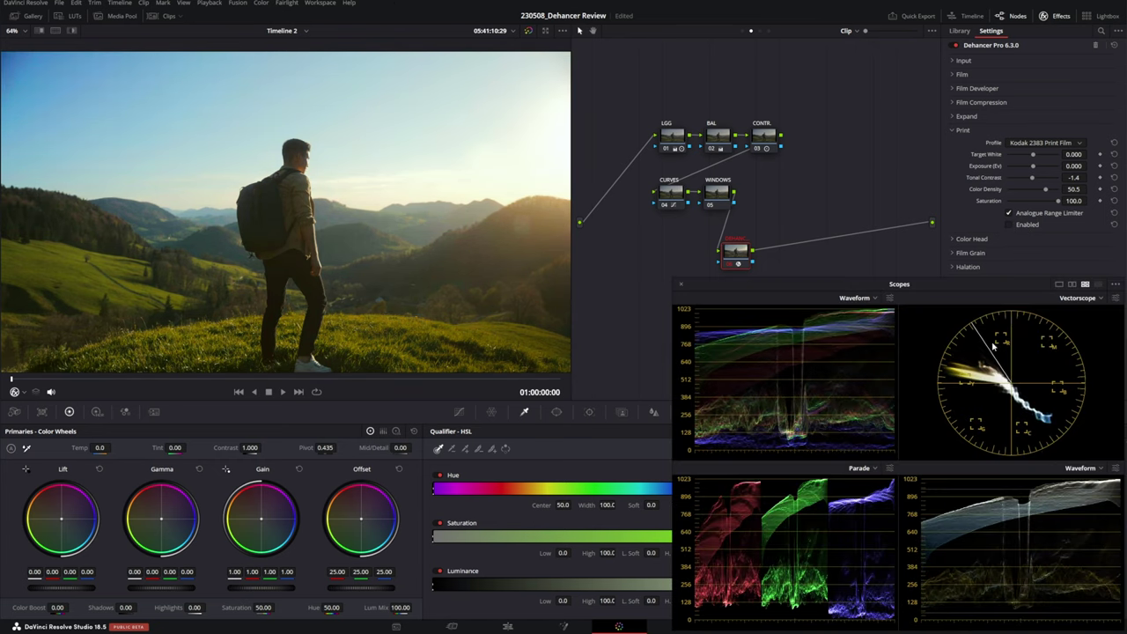
left_click(1027, 225)
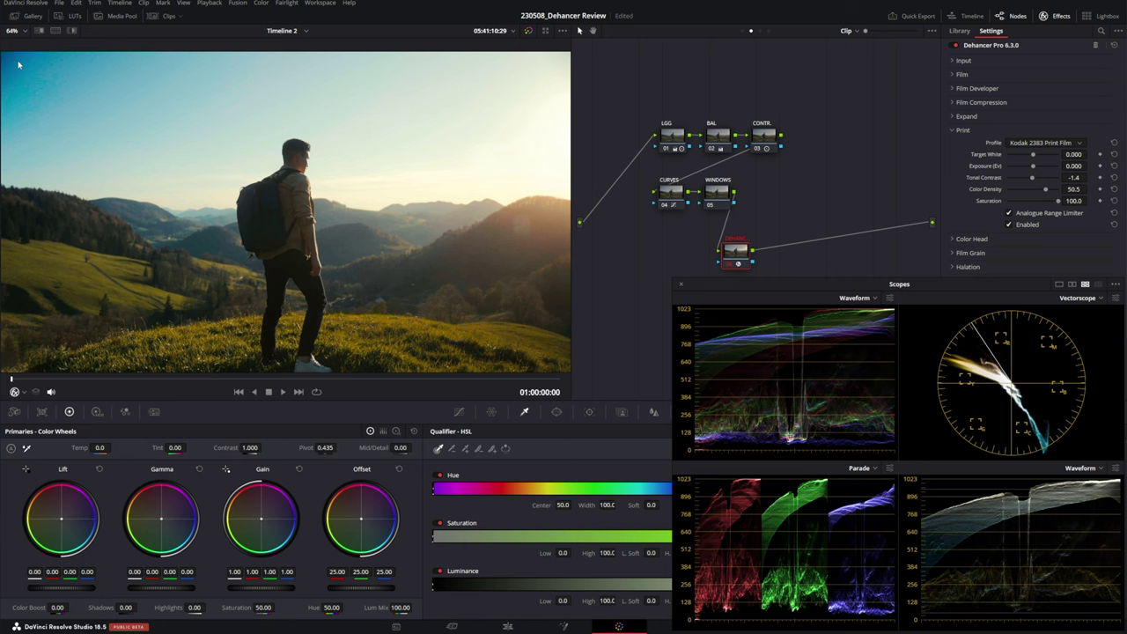
scroll(109, 121, "down", 2)
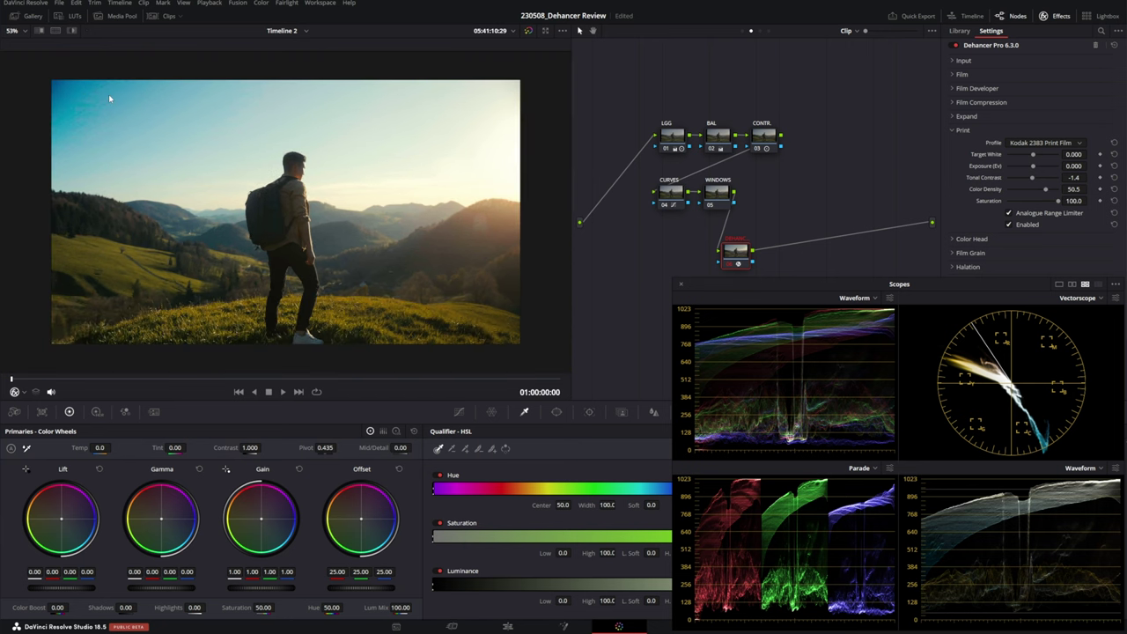
scroll(109, 99, "up", 2)
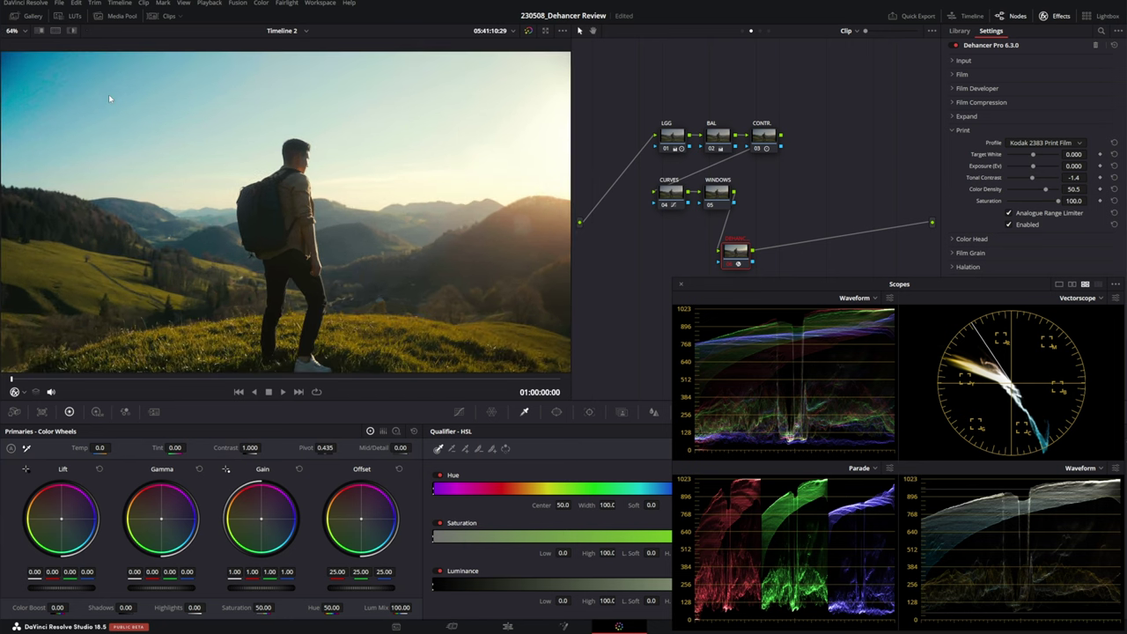
left_click(680, 285)
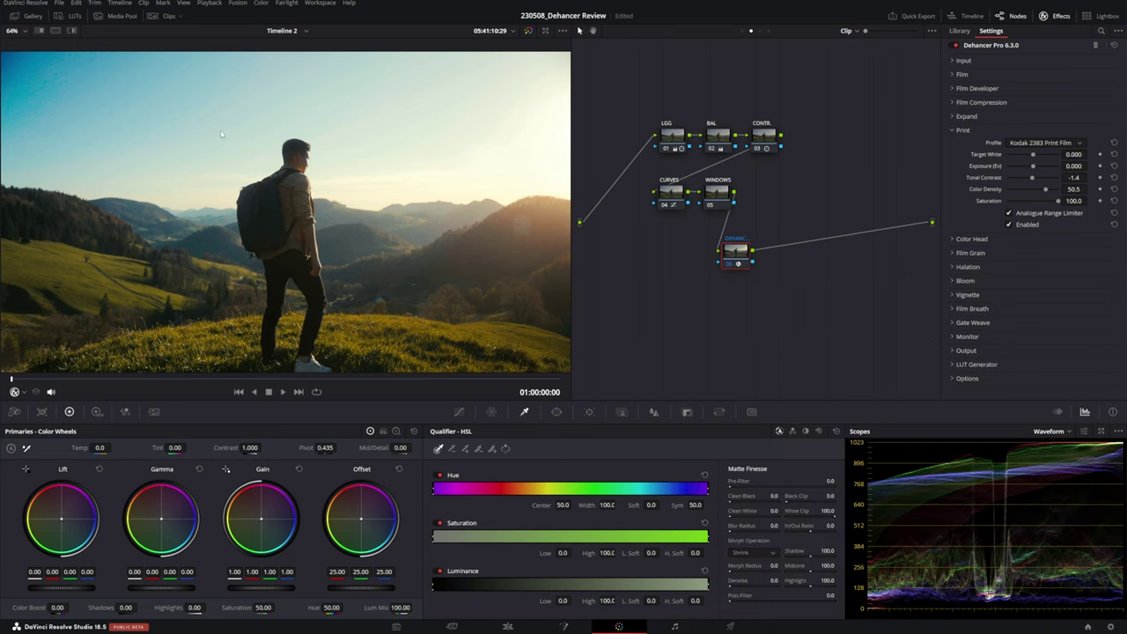
- Set Color Head Yellow-Blue to -3.2 and Magenta-Green to -4.2, checking the four-scope window
left_click(951, 132)
left_click(951, 145)
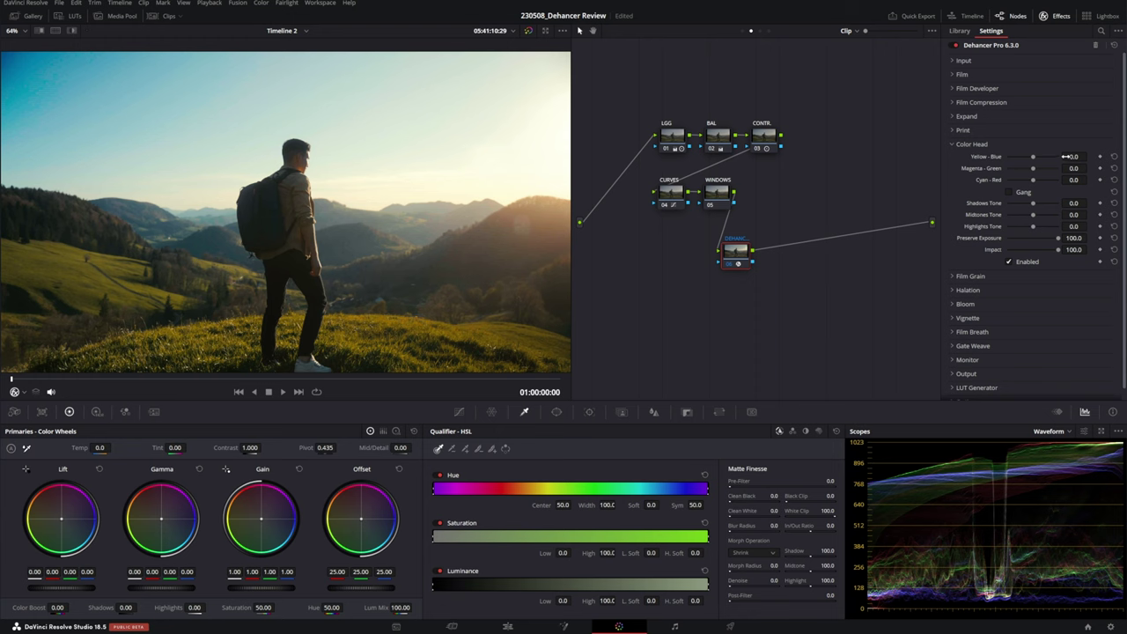
left_click_drag(1034, 159, 1031, 184)
key("ctrl+shift+w")
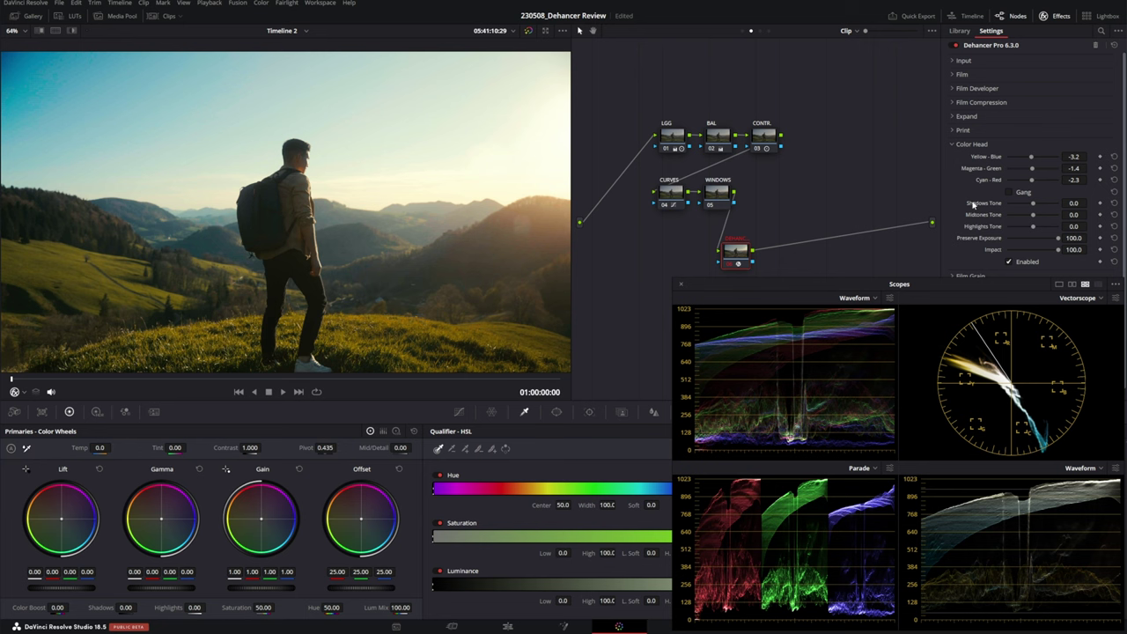
left_click(1009, 262)
left_click_drag(1032, 169, 1028, 170)
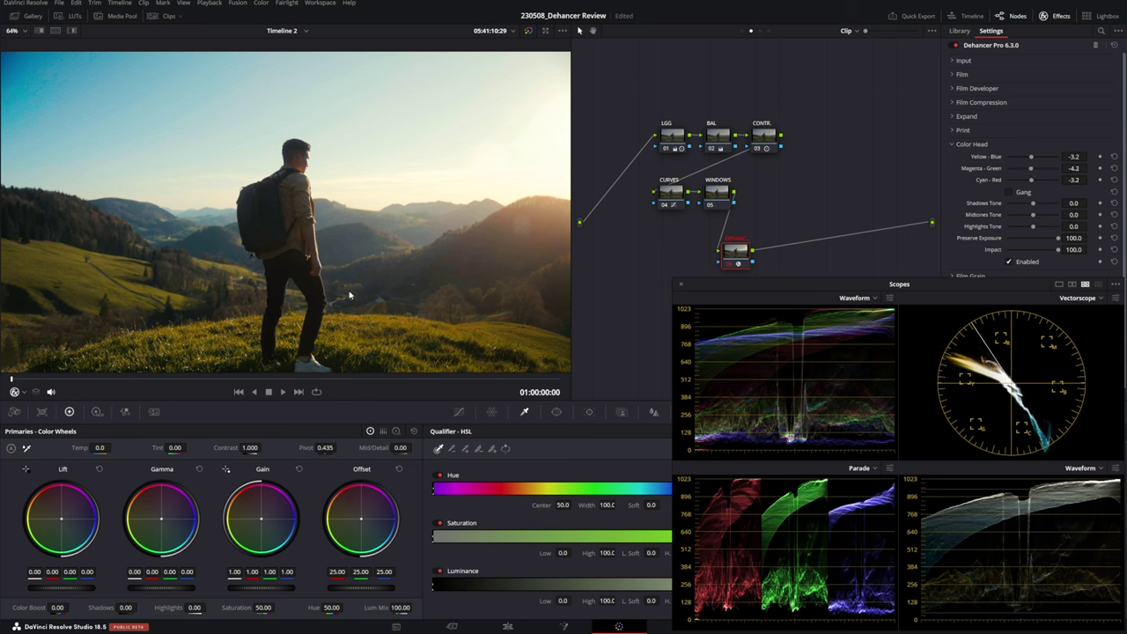
left_click(680, 284)
- Adjust the Color Head Shadows Tone, enable Color Head, and fold the section away
left_click_drag(1032, 204, 1036, 228)
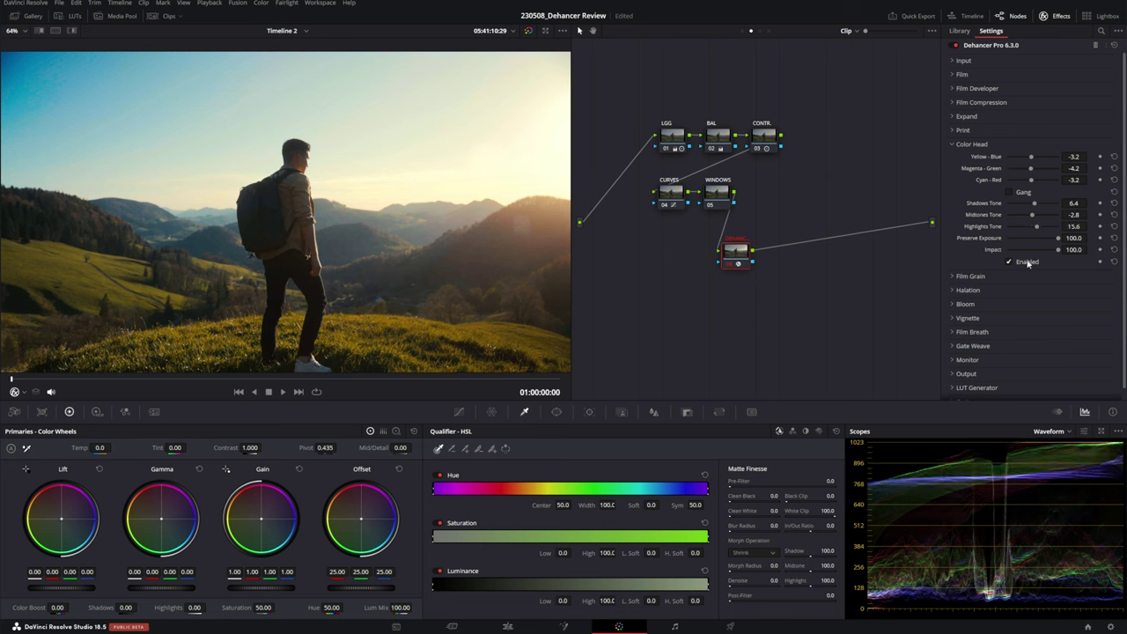
left_click(1028, 262)
left_click(952, 145)
left_click(952, 145)
left_click(952, 144)
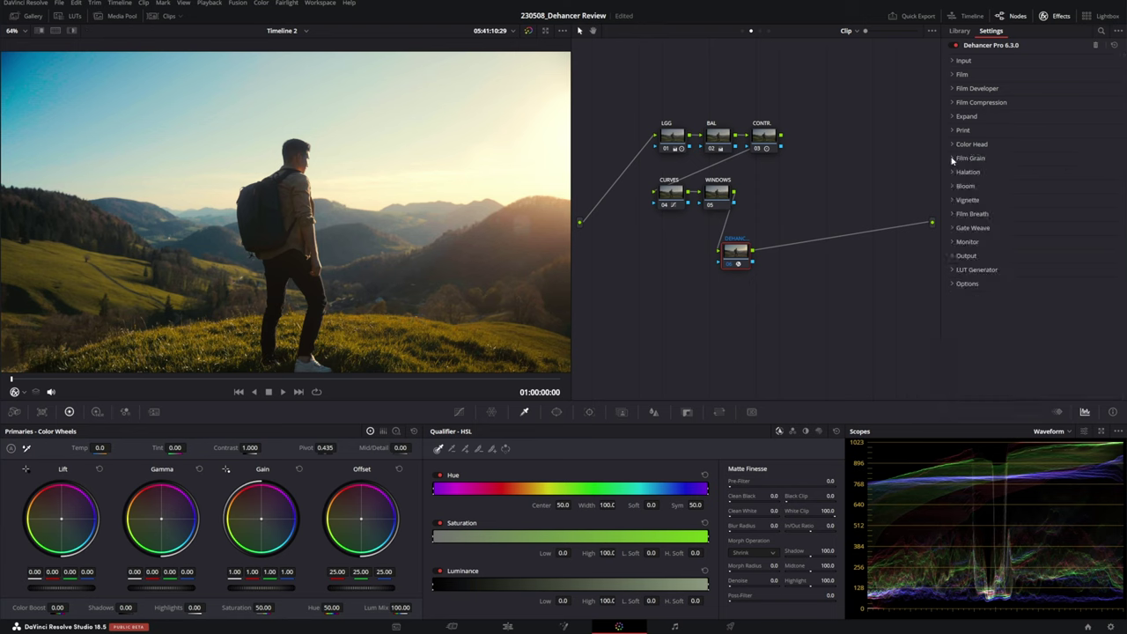
- Show Film Grain settings, deleting the serial node 07 added while searching the library for 'gra'
left_click(951, 158)
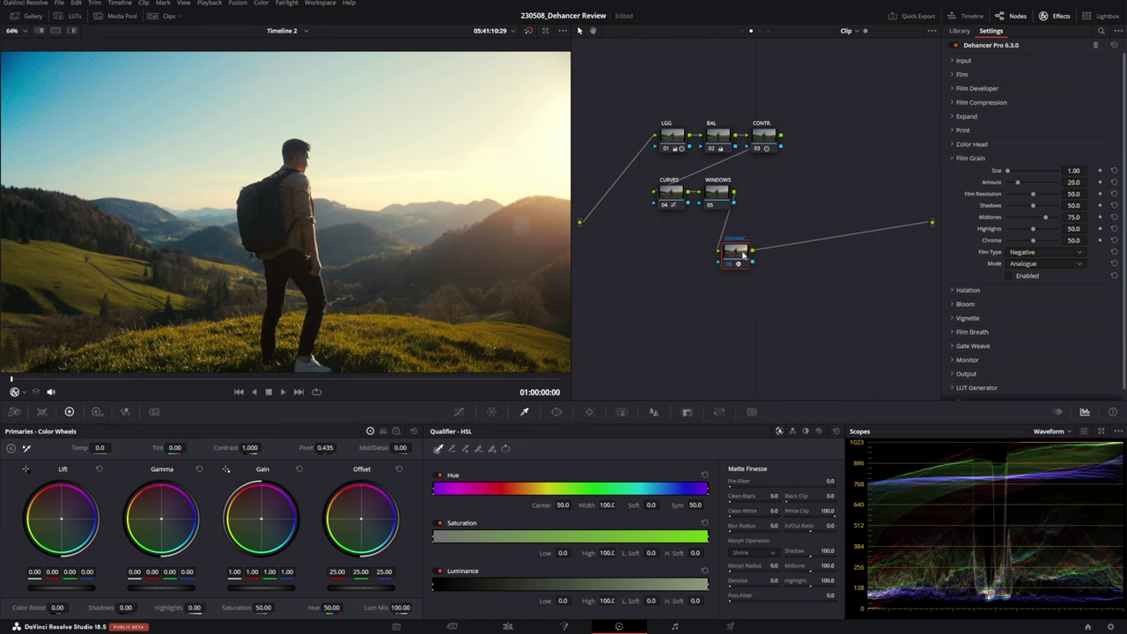
key("alt+s")
left_click(1100, 30)
type("gra")
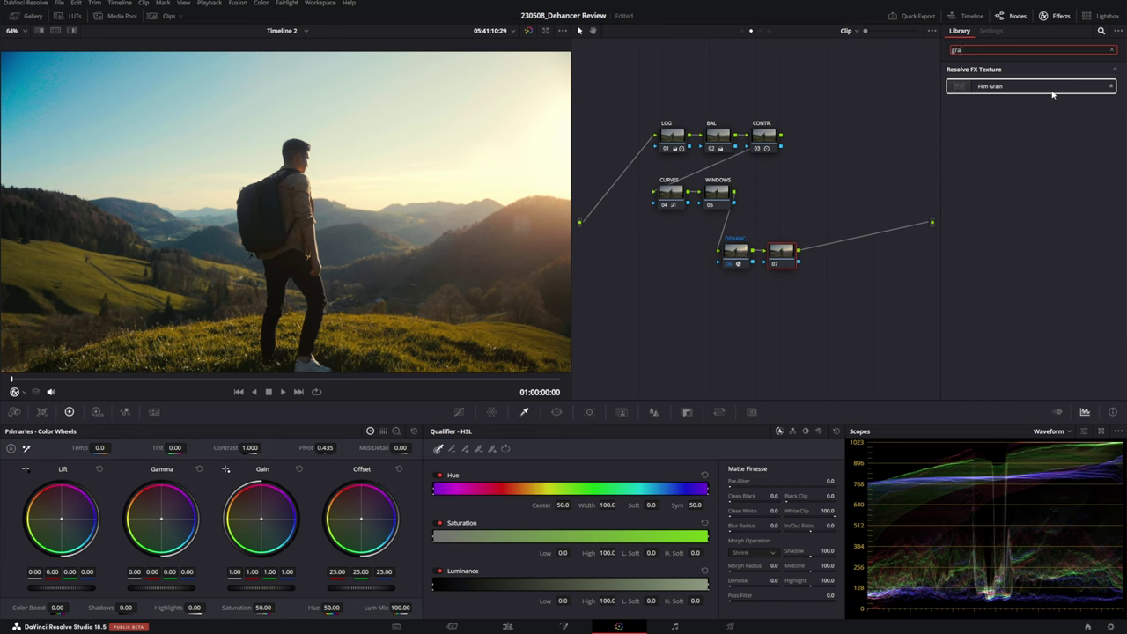
left_click(1112, 50)
key("Delete")
scroll(955, 224, "down", 1)
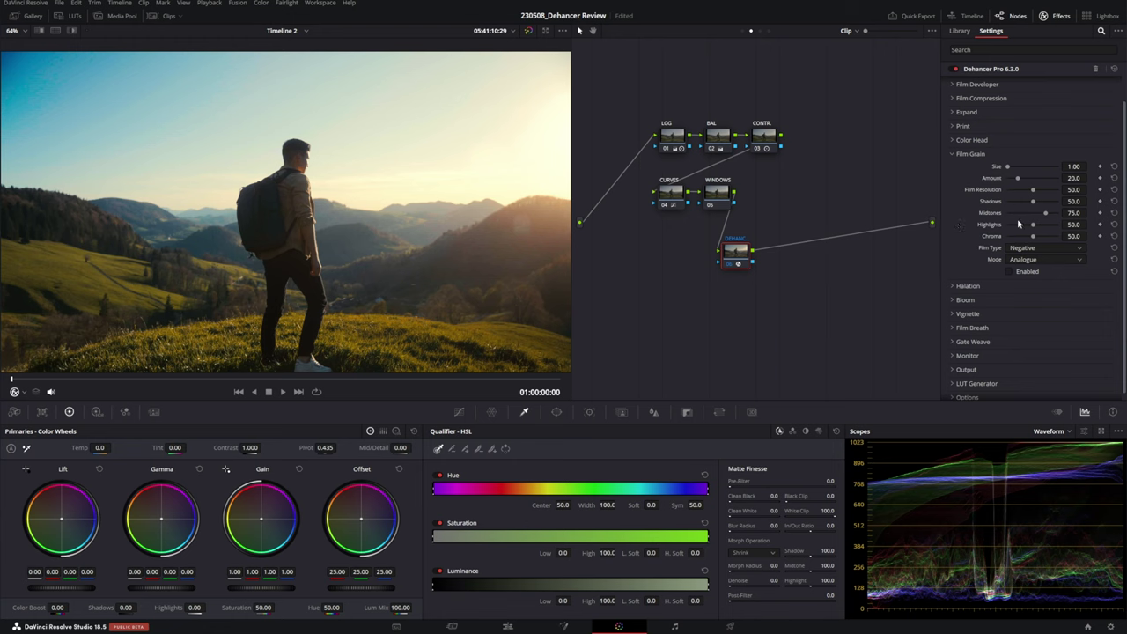
- Enable Dehancer film grain with Film Type Positive and Amount 10.1
scroll(281, 226, "up", 3)
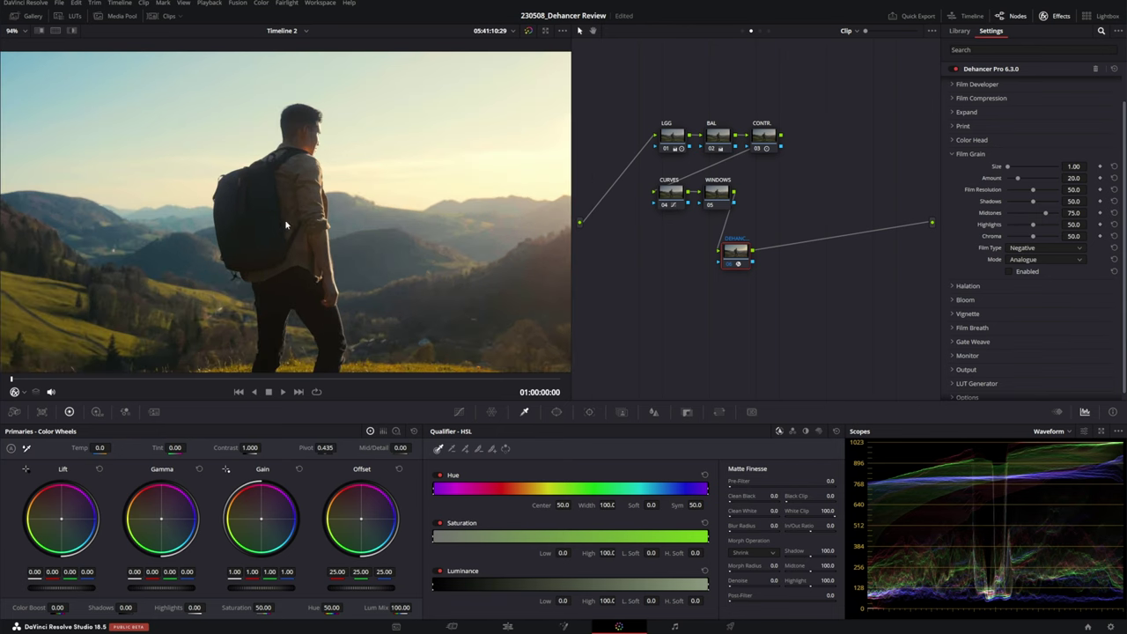
left_click(1028, 273)
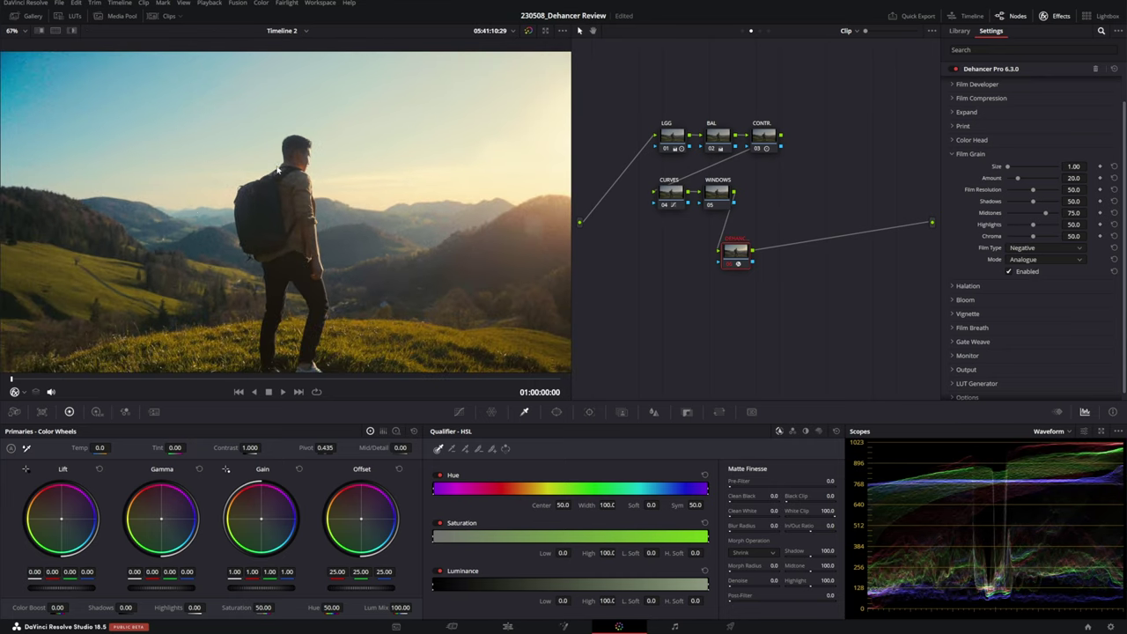
scroll(318, 176, "down", 3)
scroll(318, 176, "up", 3)
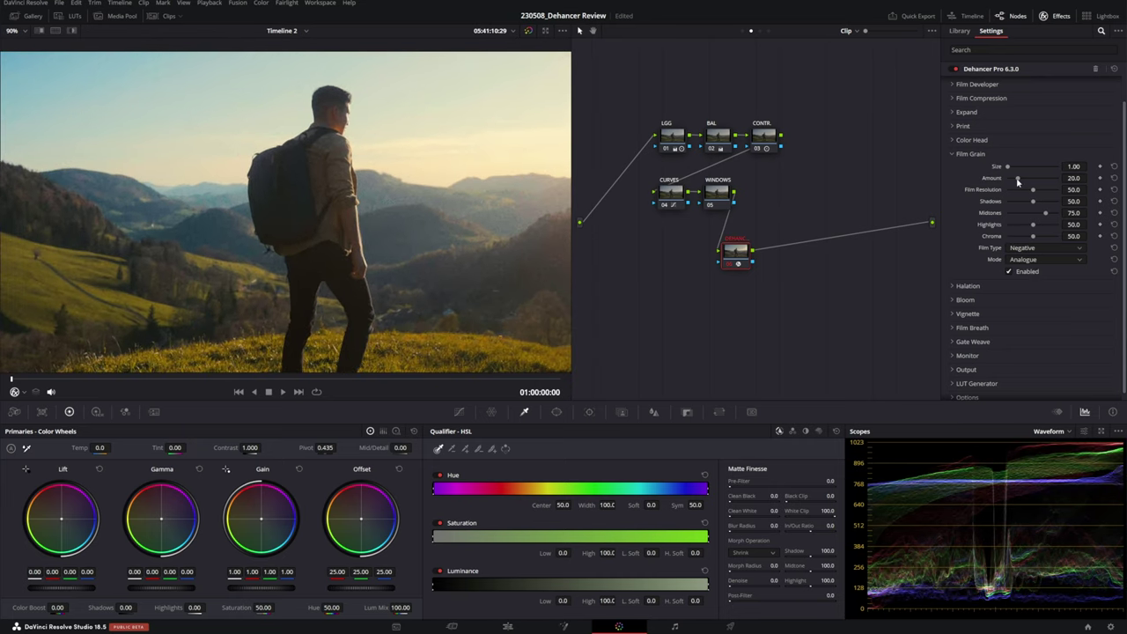
left_click_drag(1017, 181, 1005, 180)
scroll(397, 206, "up", 2)
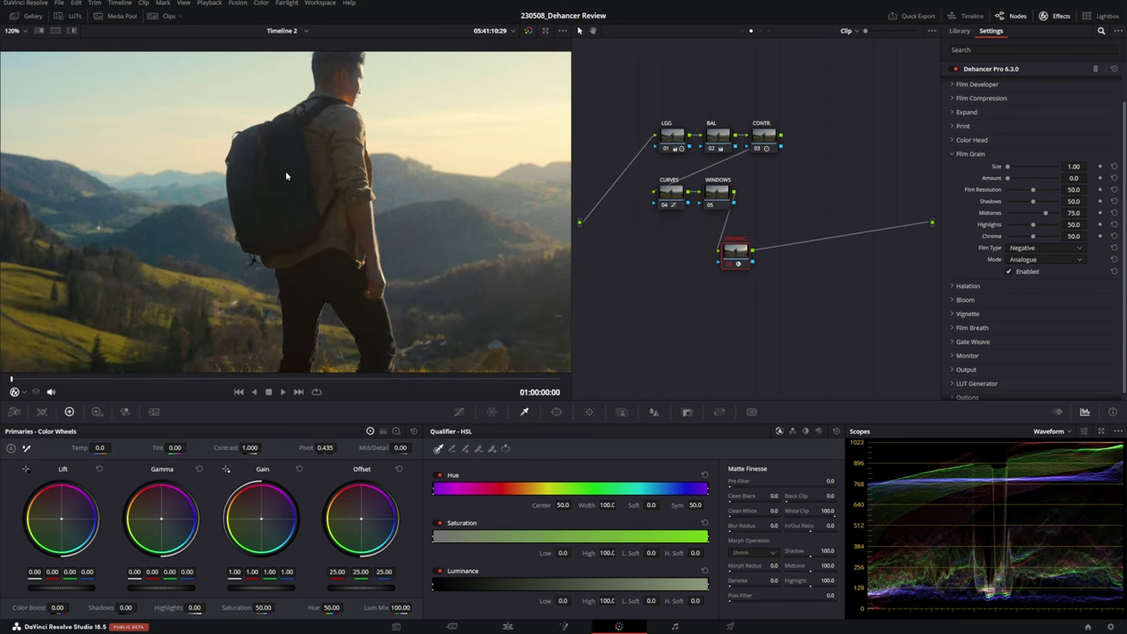
left_click(1018, 249)
left_click(1026, 270)
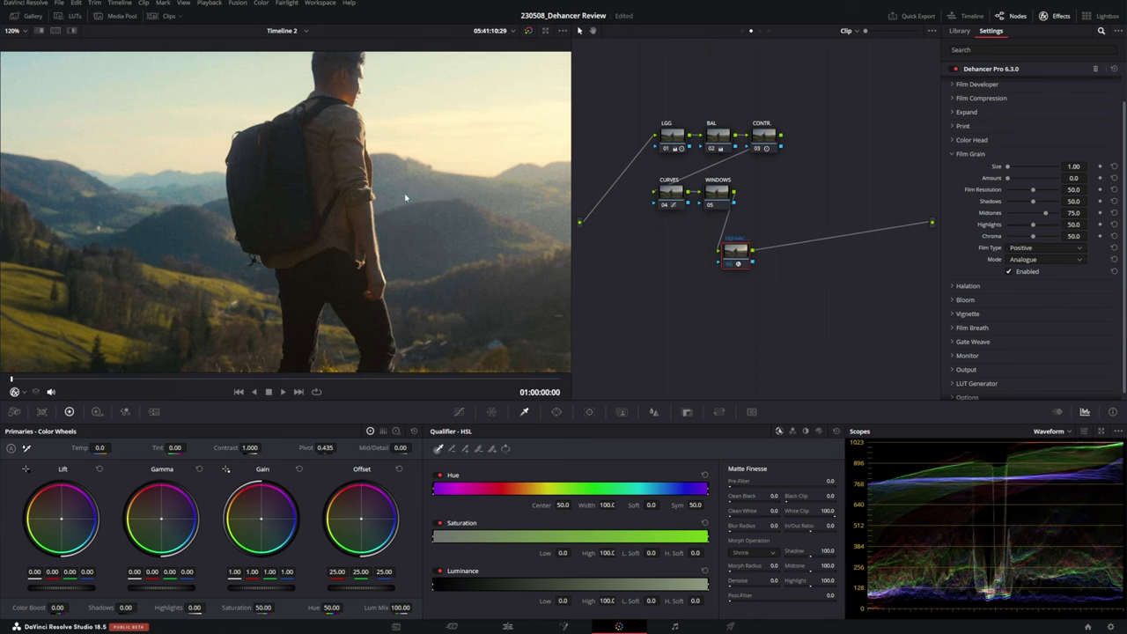
left_click_drag(1009, 180, 1012, 182)
- Set grain Midtones to 24.8 and Shadows to 32.1
scroll(448, 198, "up", 1)
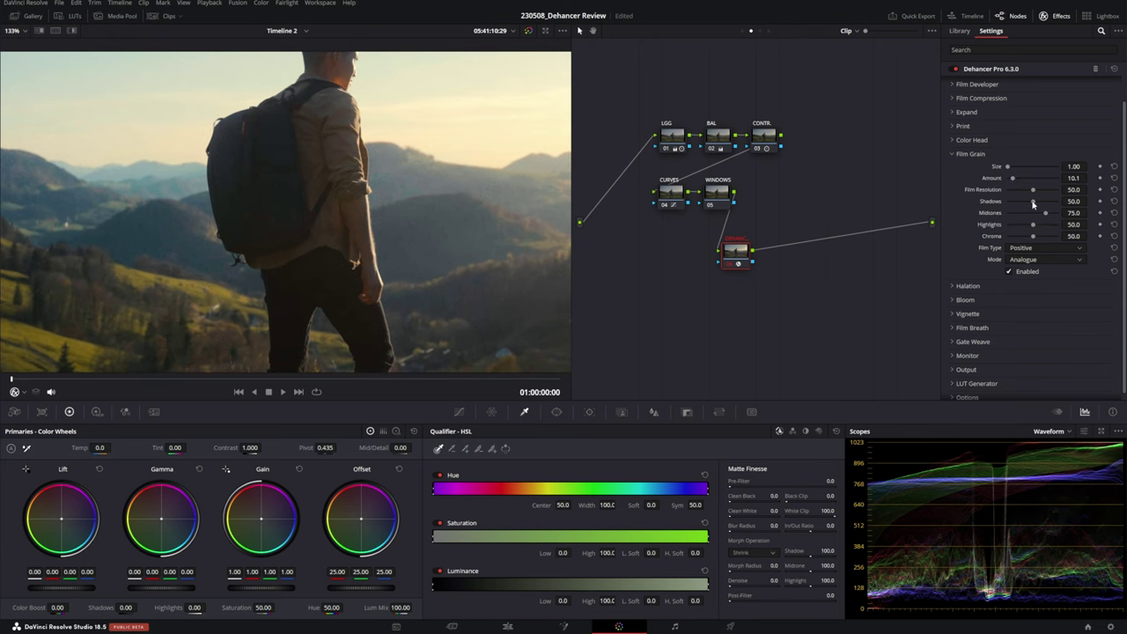
left_click_drag(1046, 213, 972, 218)
scroll(352, 199, "up", 2)
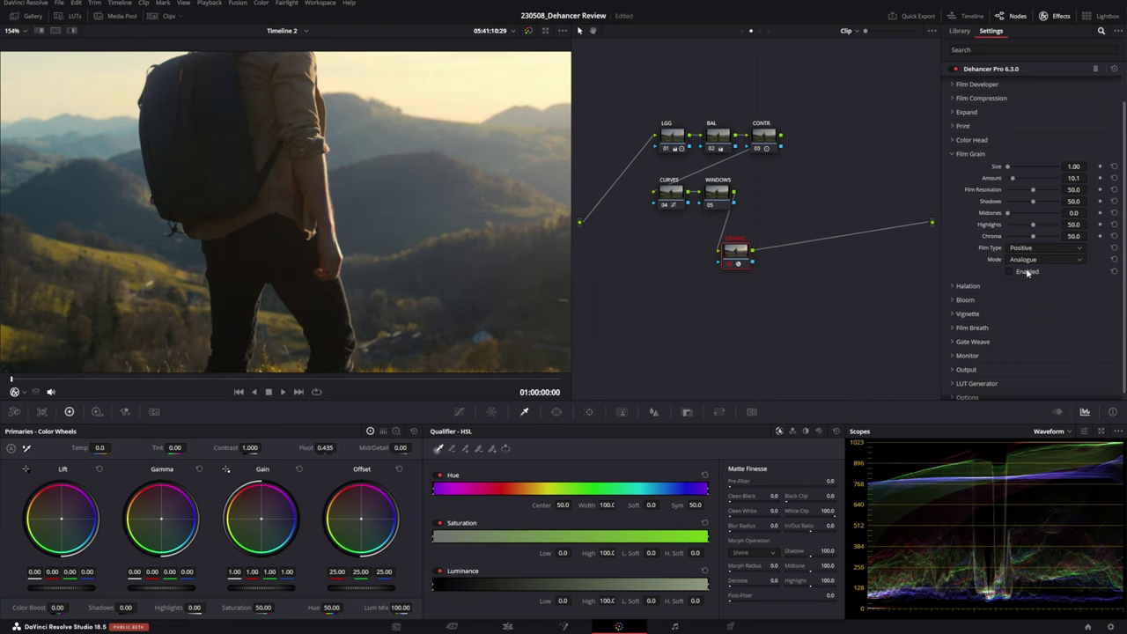
scroll(432, 221, "up", 3)
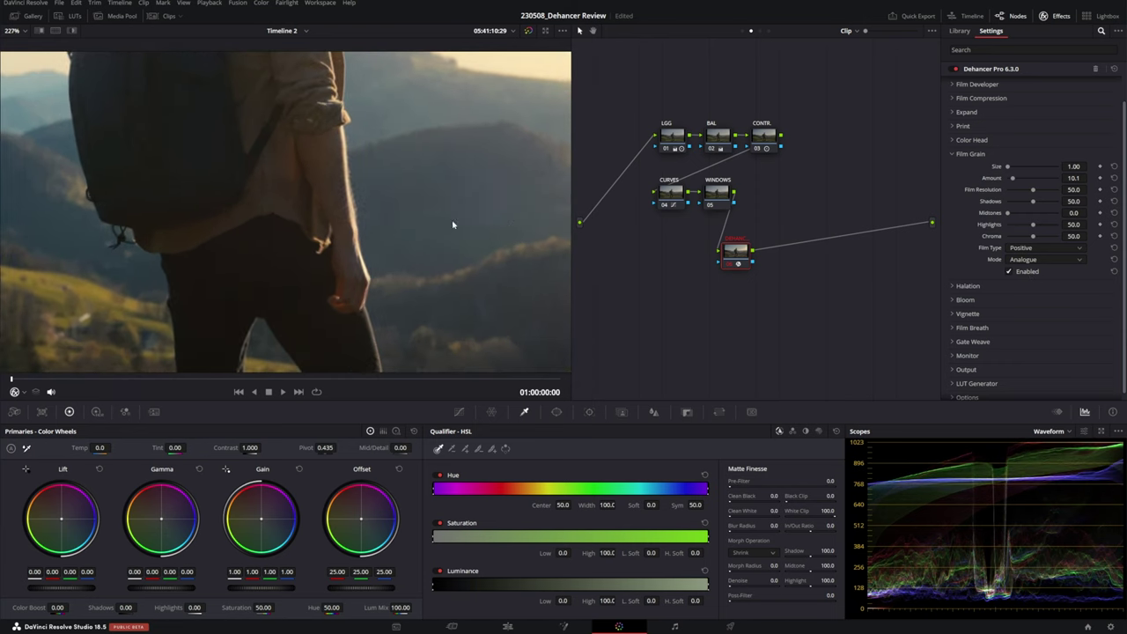
left_click_drag(1032, 204, 944, 196)
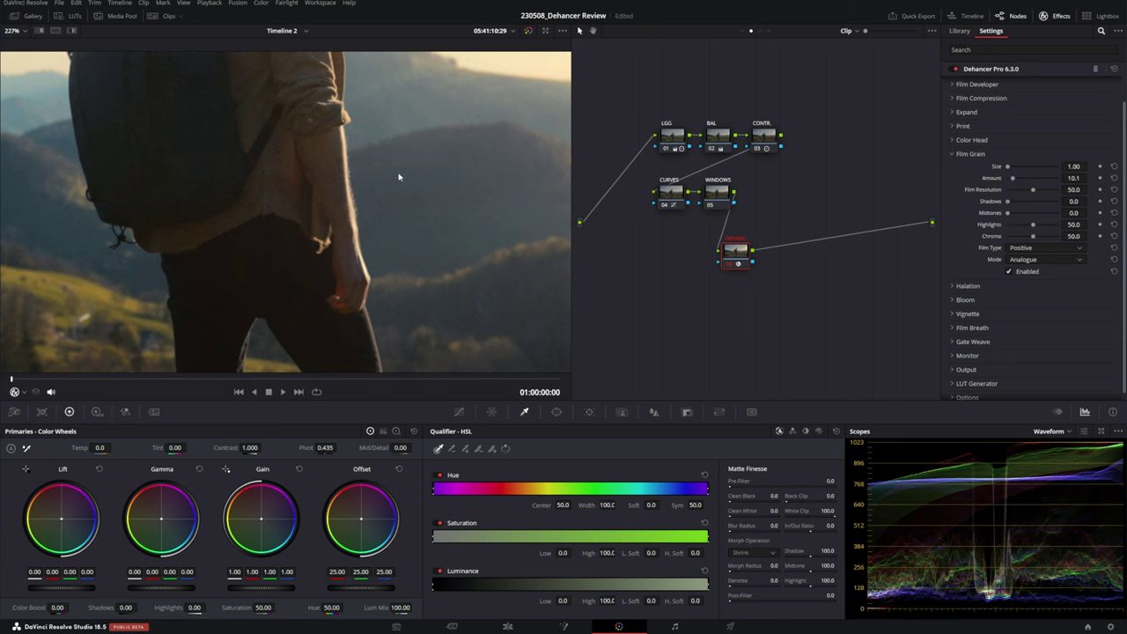
mouse_move(1007, 201)
left_mouse_down()
mouse_move(1027, 203)
mouse_move(1015, 203)
mouse_move(1021, 219)
left_mouse_up()
- Re-enable film grain to compare the look, then collapse the Film Grain section
scroll(355, 182, "down", 2)
scroll(355, 182, "down", 2)
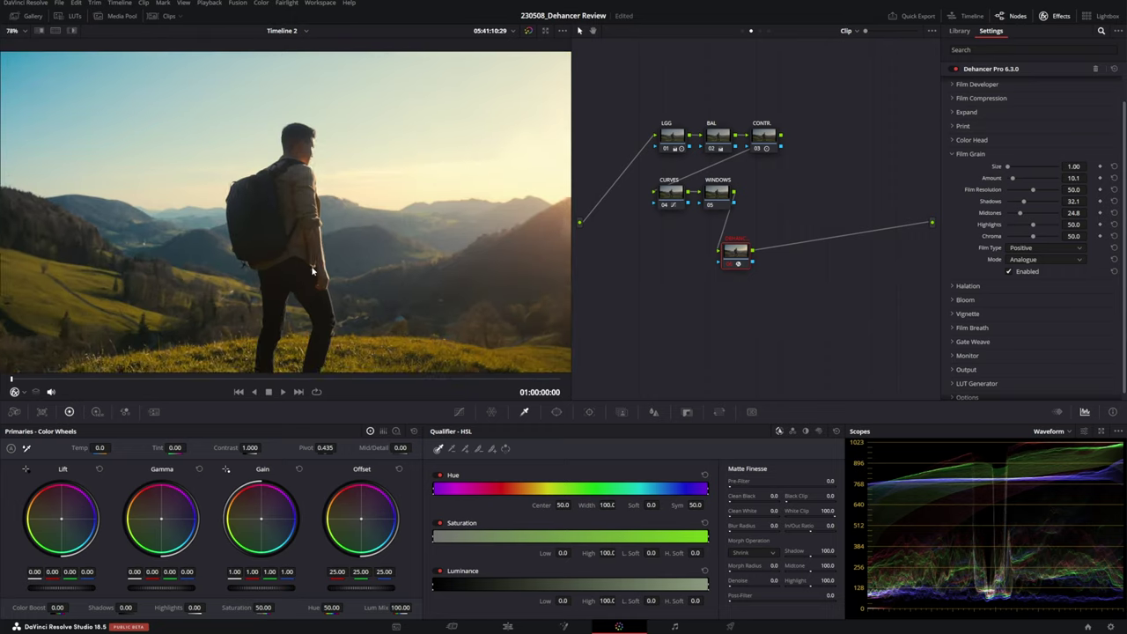
scroll(356, 182, "up", 3)
left_click(1009, 272)
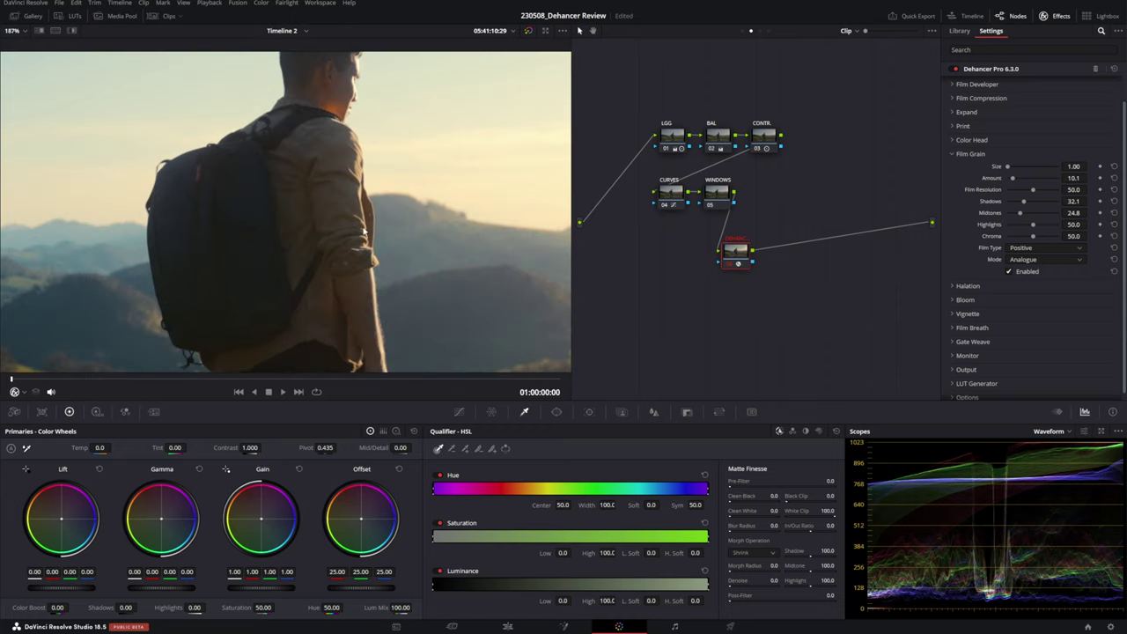
scroll(277, 176, "down", 2)
scroll(278, 176, "down", 3)
scroll(279, 177, "up", 2)
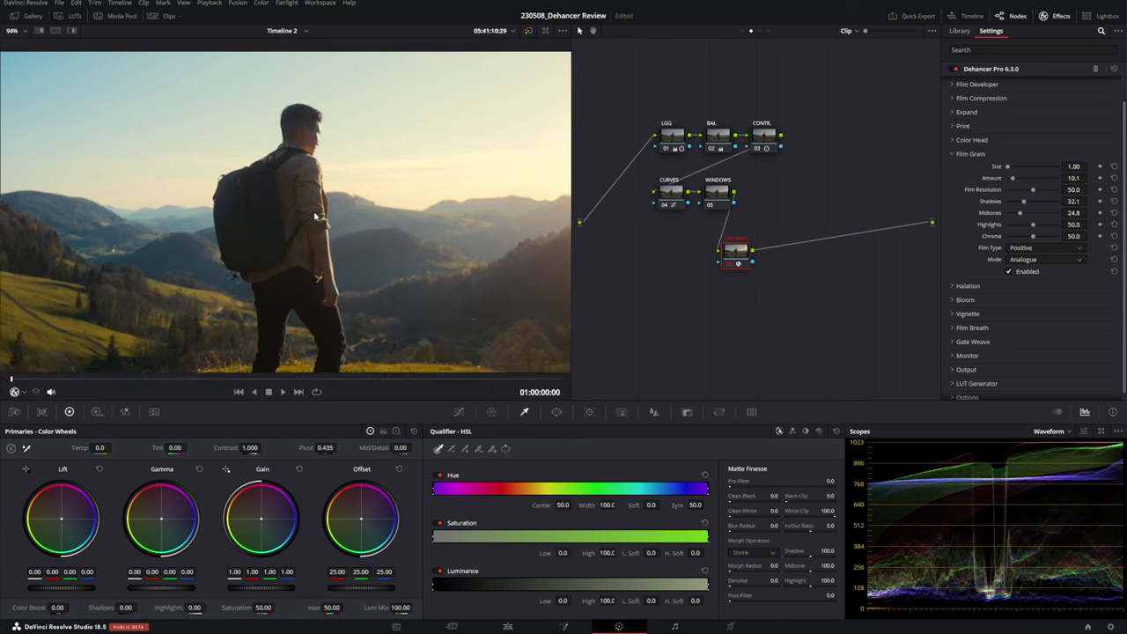
scroll(320, 219, "down", 2)
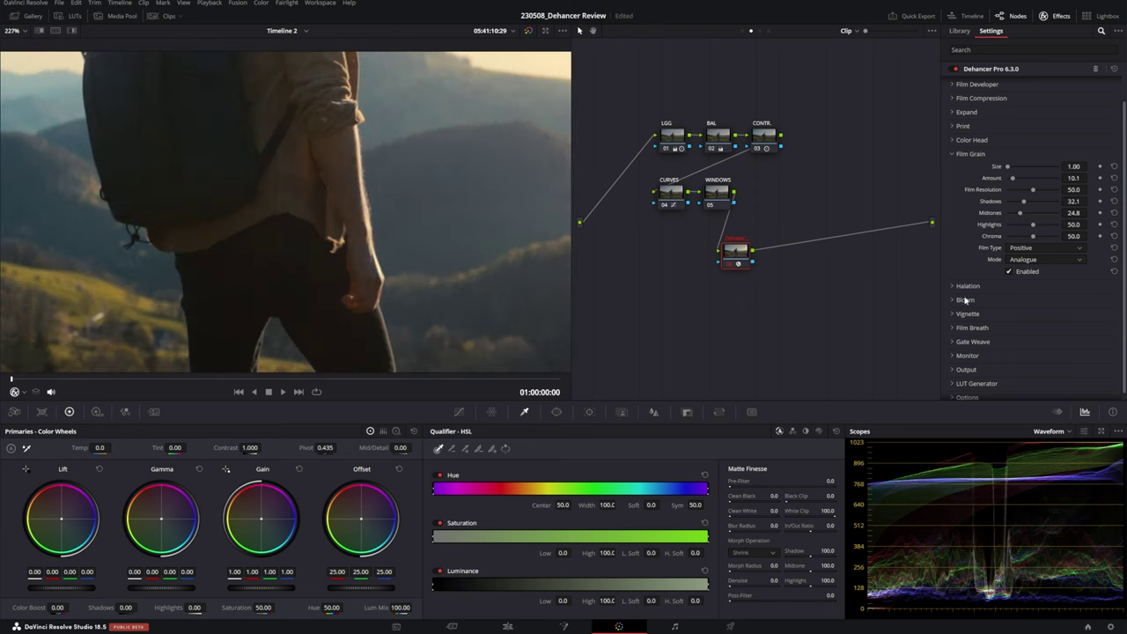
scroll(343, 195, "down", 4)
scroll(359, 244, "up", 4)
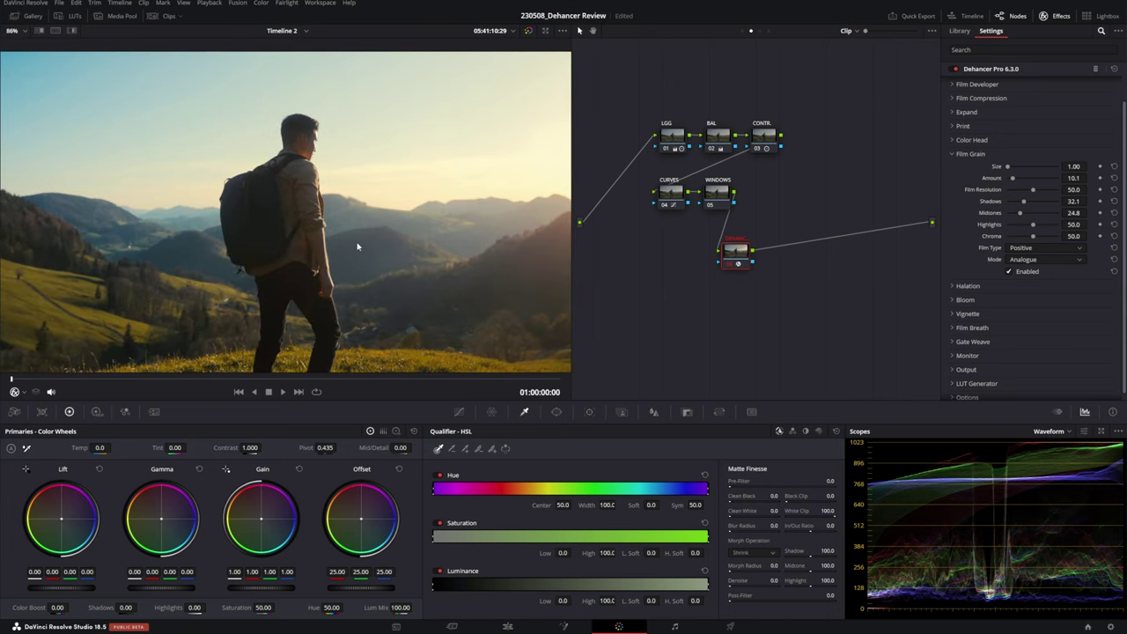
scroll(310, 238, "down", 4)
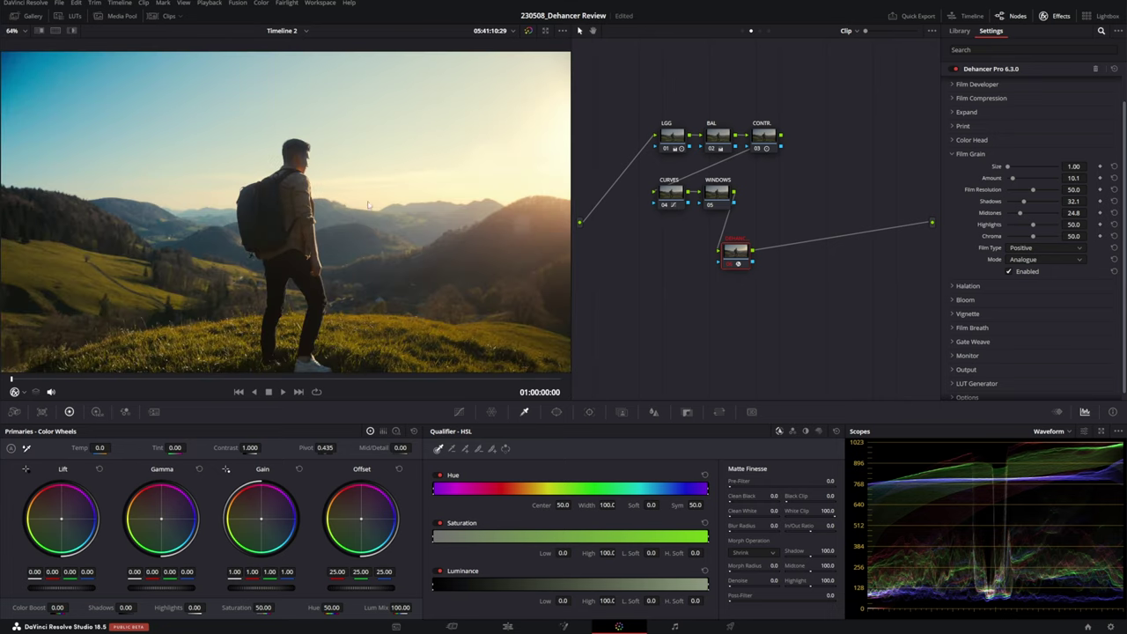
left_click(951, 148)
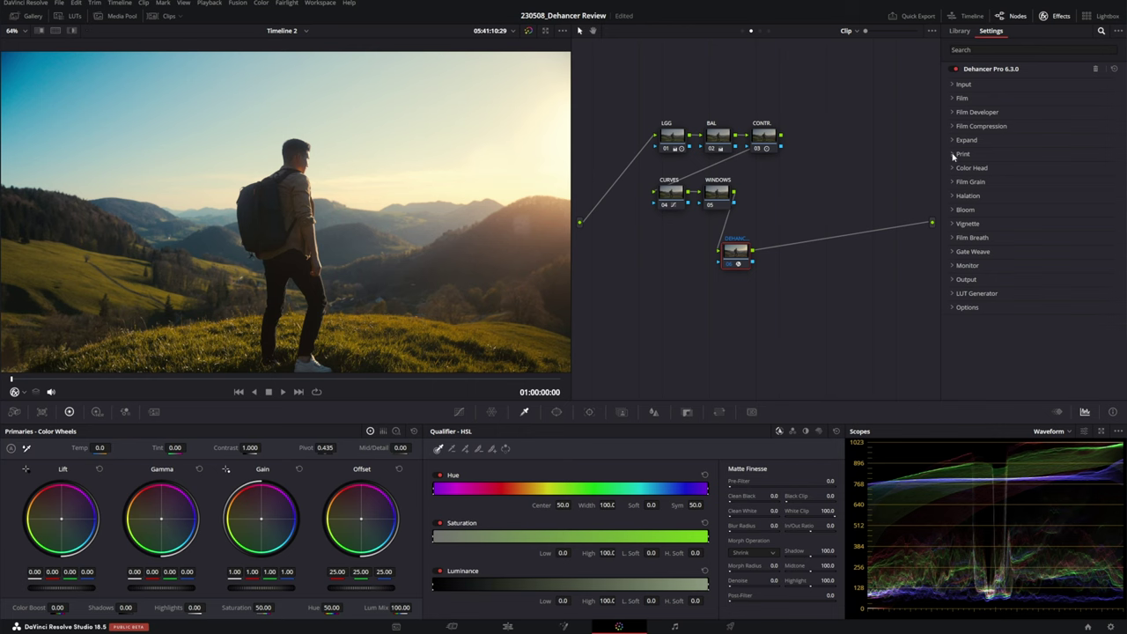
- Expand Dehancer's Halation section and enable the halation effect
left_click(952, 197)
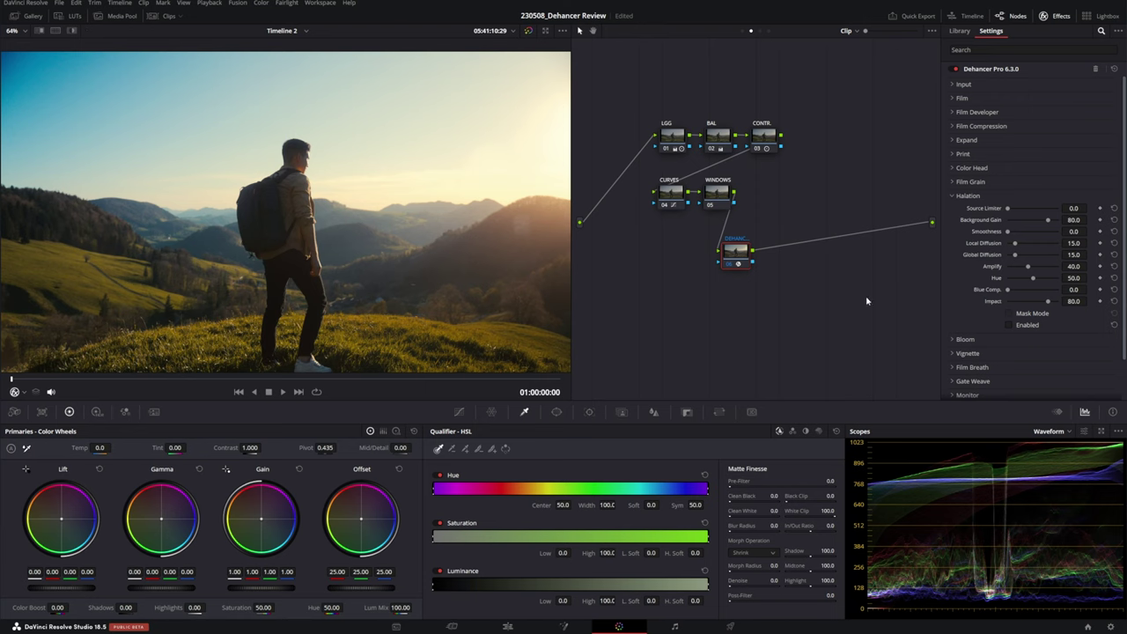
left_click(1016, 327)
scroll(308, 213, "up", 2)
scroll(353, 233, "up", 3)
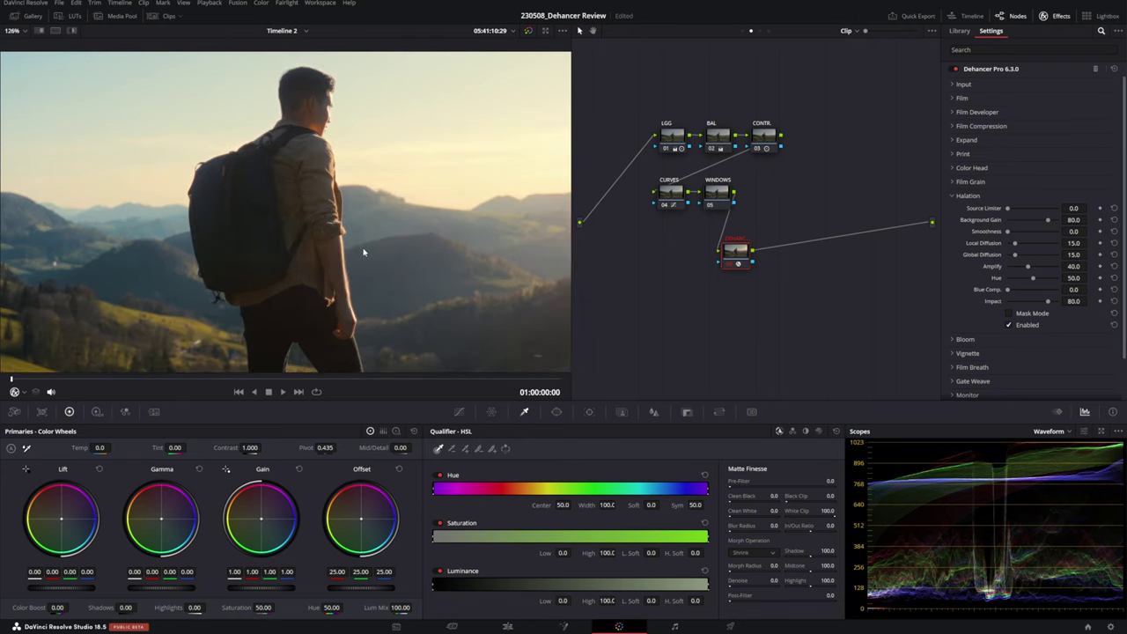
scroll(368, 240, "up", 2)
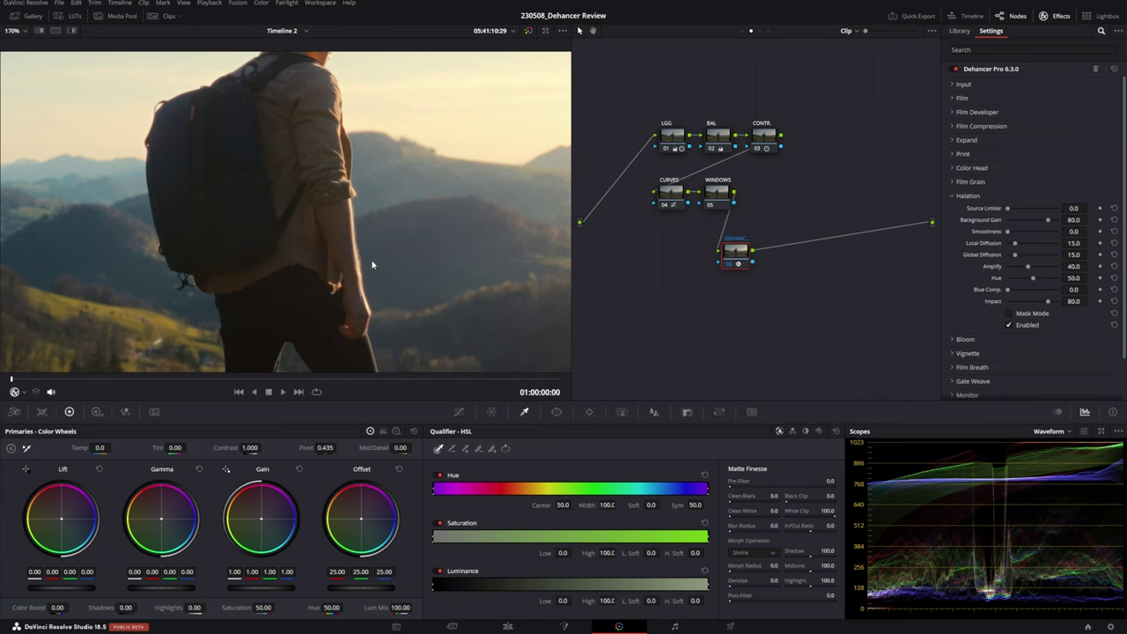
scroll(374, 265, "up", 2)
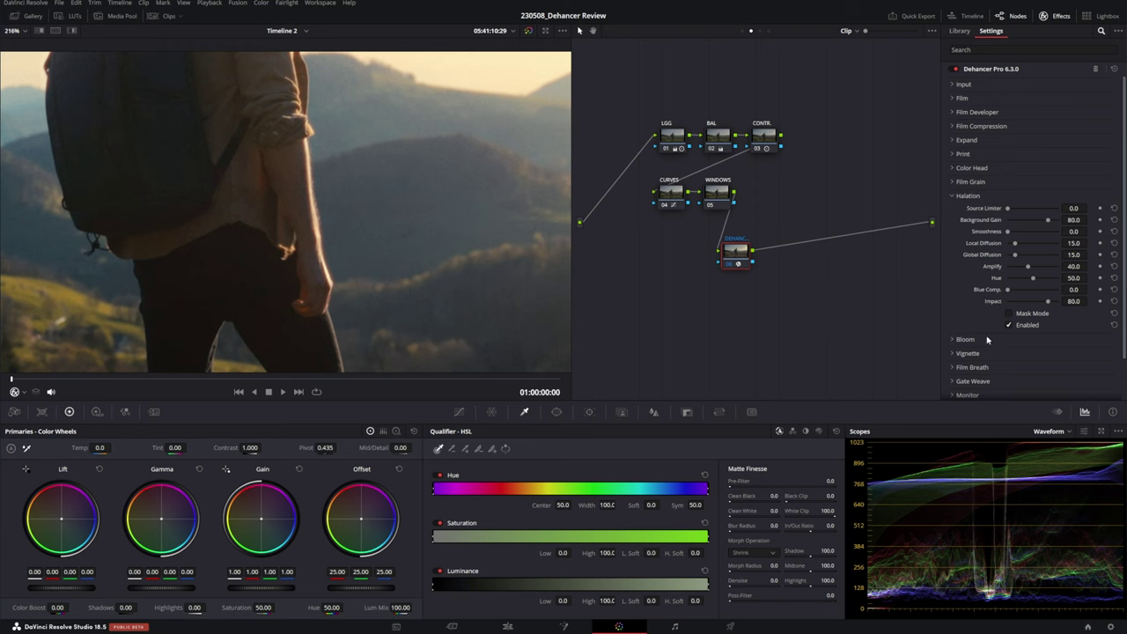
- Experiment with halation Local Diffusion, pushing it to 51.4 then easing back to 48.6
left_click_drag(1014, 243, 1033, 243)
scroll(421, 197, "down", 5)
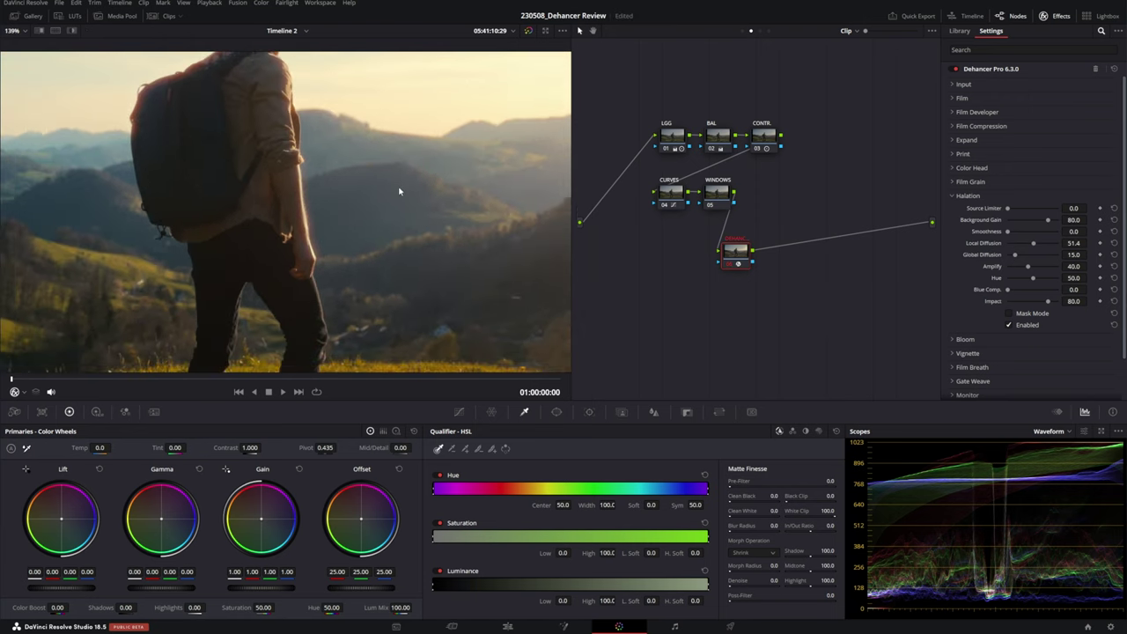
scroll(369, 207, "up", 1)
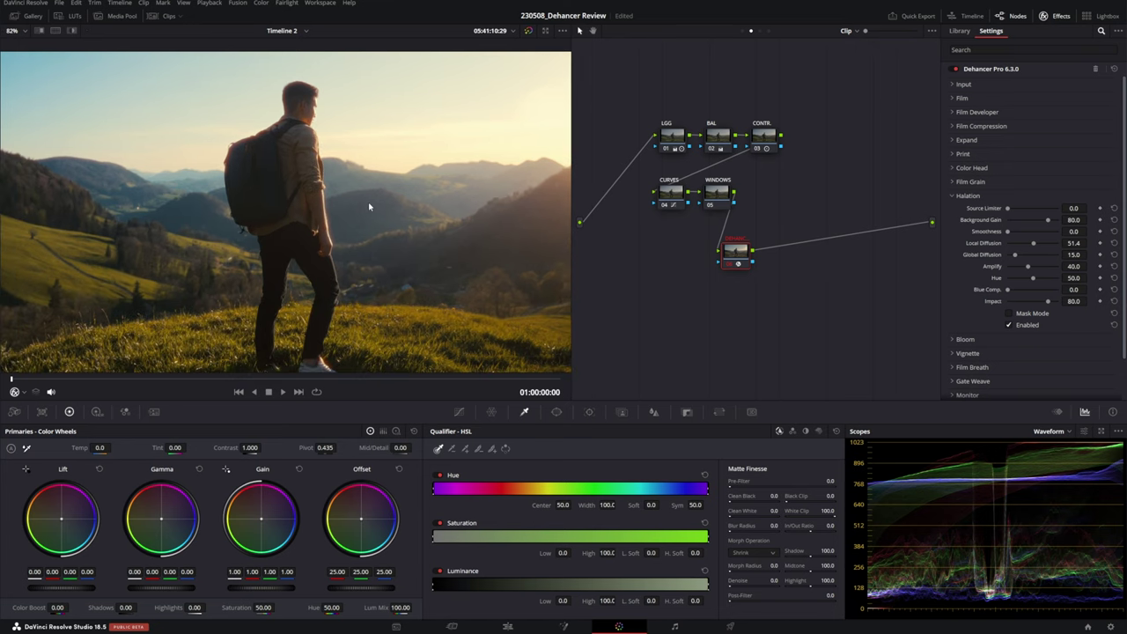
scroll(368, 207, "up", 2)
mouse_move(1033, 244)
left_mouse_down()
mouse_move(1017, 245)
mouse_move(1015, 256)
mouse_move(1033, 256)
mouse_move(1021, 261)
left_mouse_up()
- Raise halation Source Limiter, set Local Diffusion 27.5 and Global Diffusion 22, and try Hue
scroll(330, 168, "down", 2)
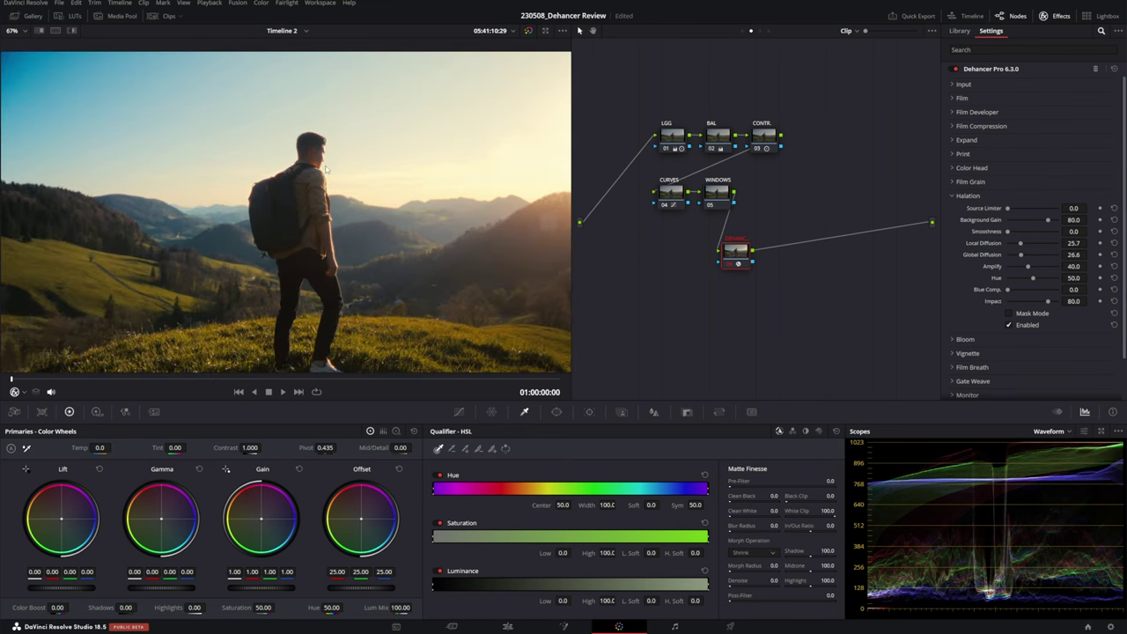
scroll(216, 209, "down", 1)
left_click(1011, 256)
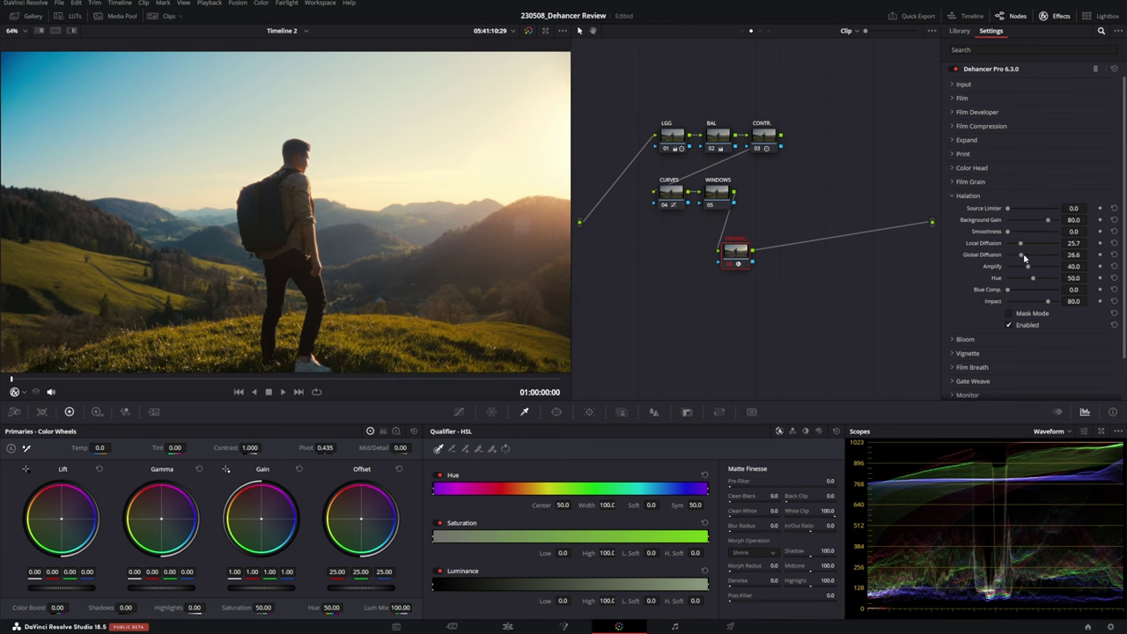
key("ctrl+equal")
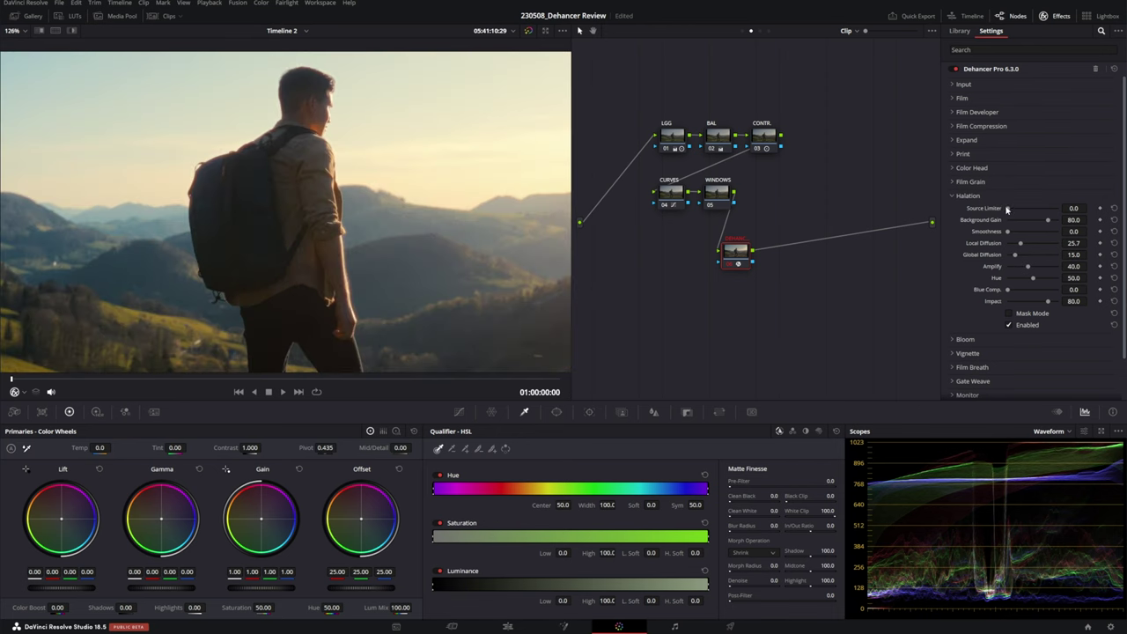
left_click_drag(1010, 213, 1022, 249)
left_click_drag(434, 585, 392, 590)
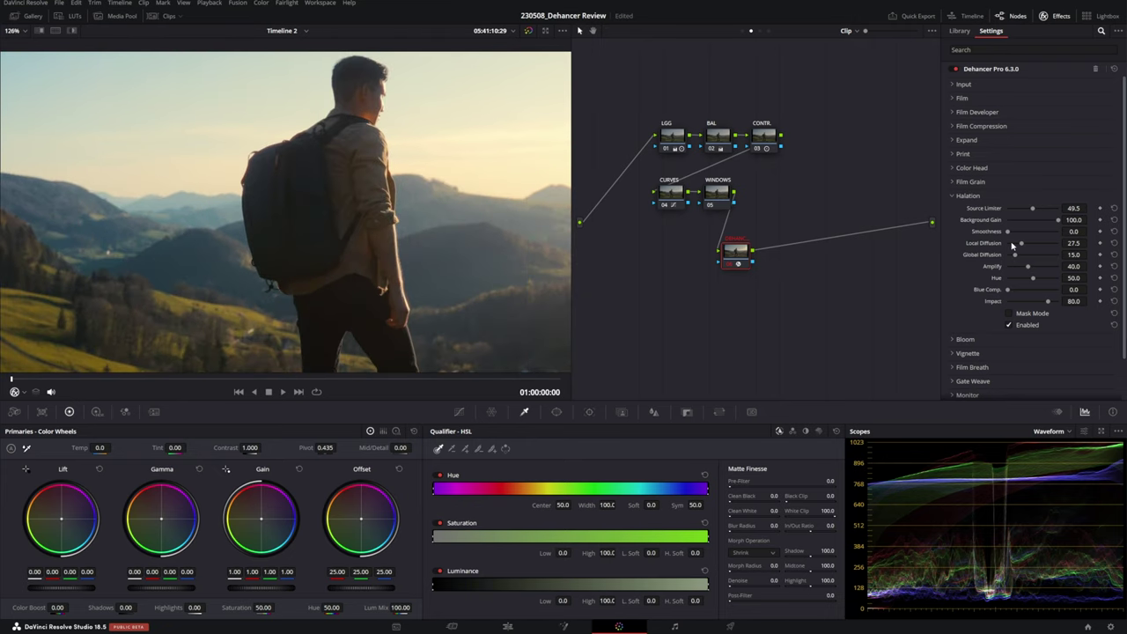
left_click_drag(1015, 255, 992, 281)
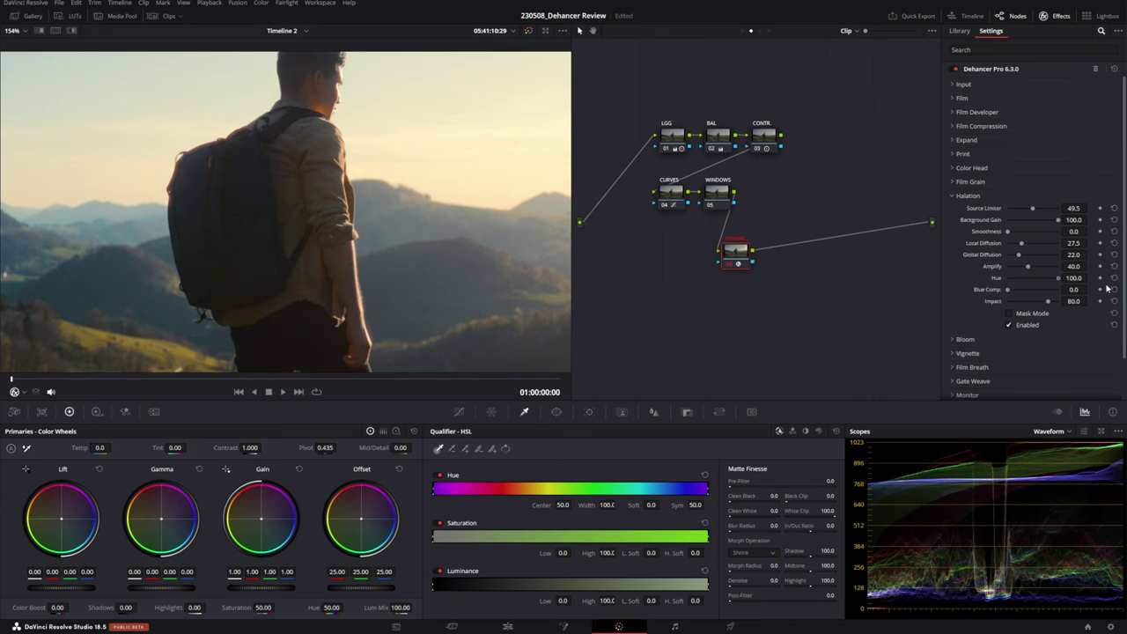
left_click_drag(1007, 279, 1022, 279)
key("shift+z")
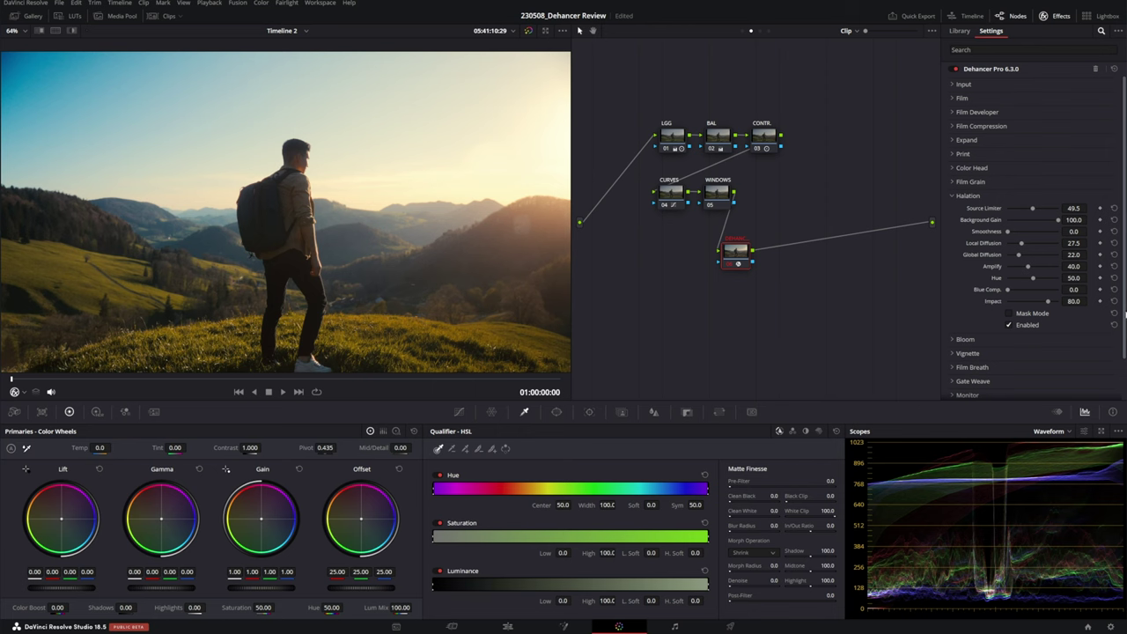
- Toggle halation on and off to compare the image with and without it
left_click(1018, 326)
left_click(1019, 326)
left_click(1019, 326)
left_click(1020, 327)
- Inspect the halation mask and set the halation Source Limiter to about 21
scroll(301, 197, "up", 3)
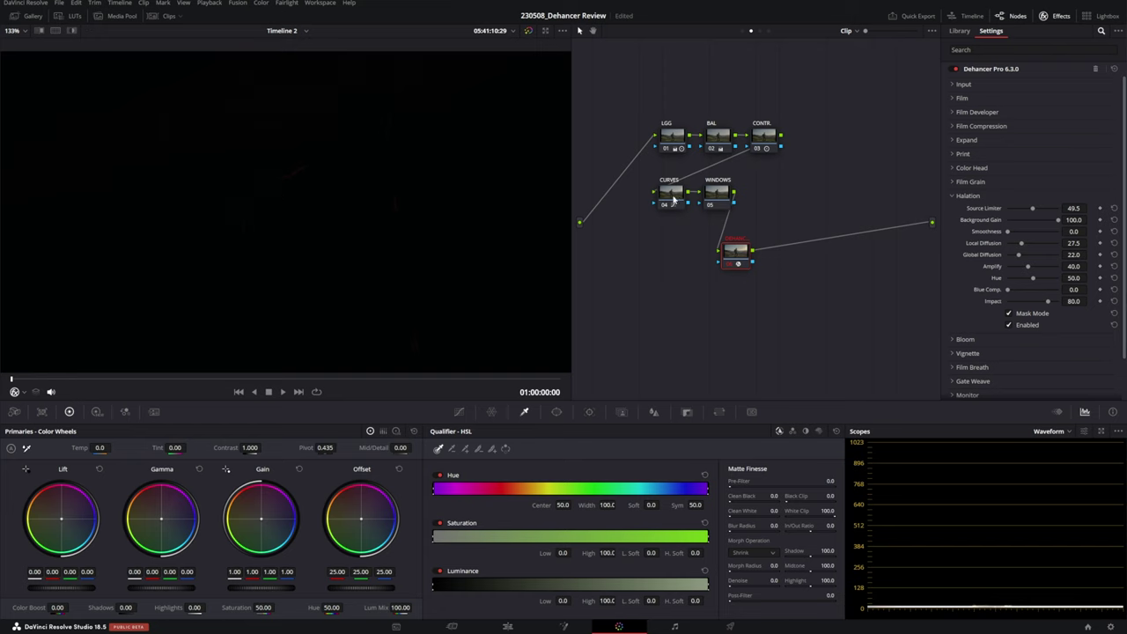
left_click_drag(1034, 209, 1006, 213)
left_click(1009, 312)
left_click_drag(1006, 209, 1019, 215)
- Fit the frame in the viewer, collapse Halation and expand the Bloom settings
key("shift+z")
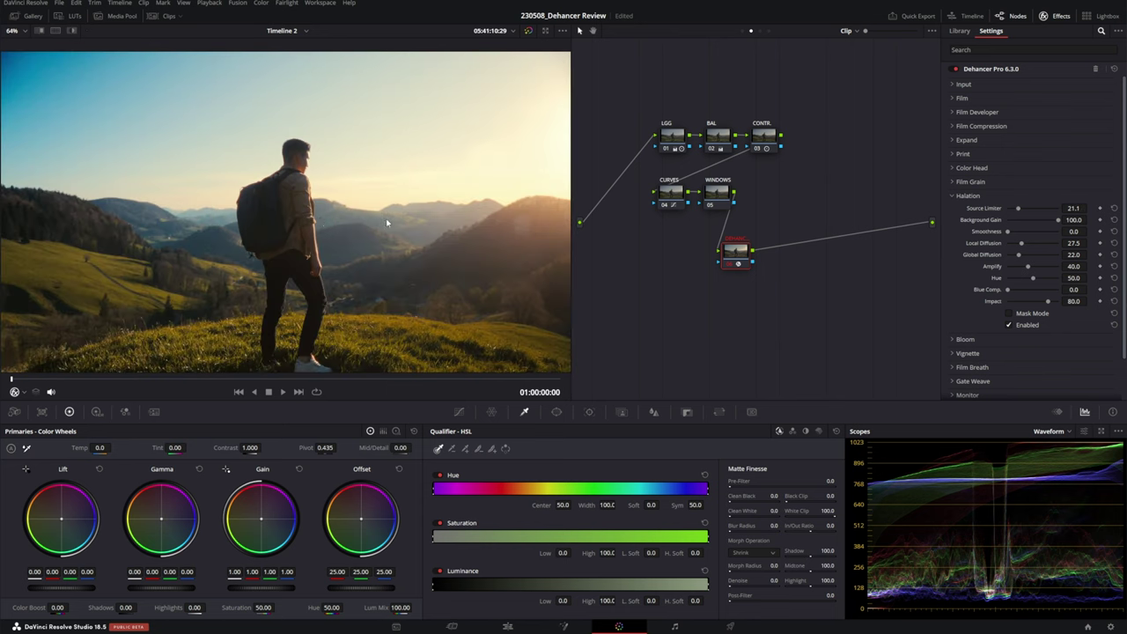
left_click(965, 195)
left_click(955, 209)
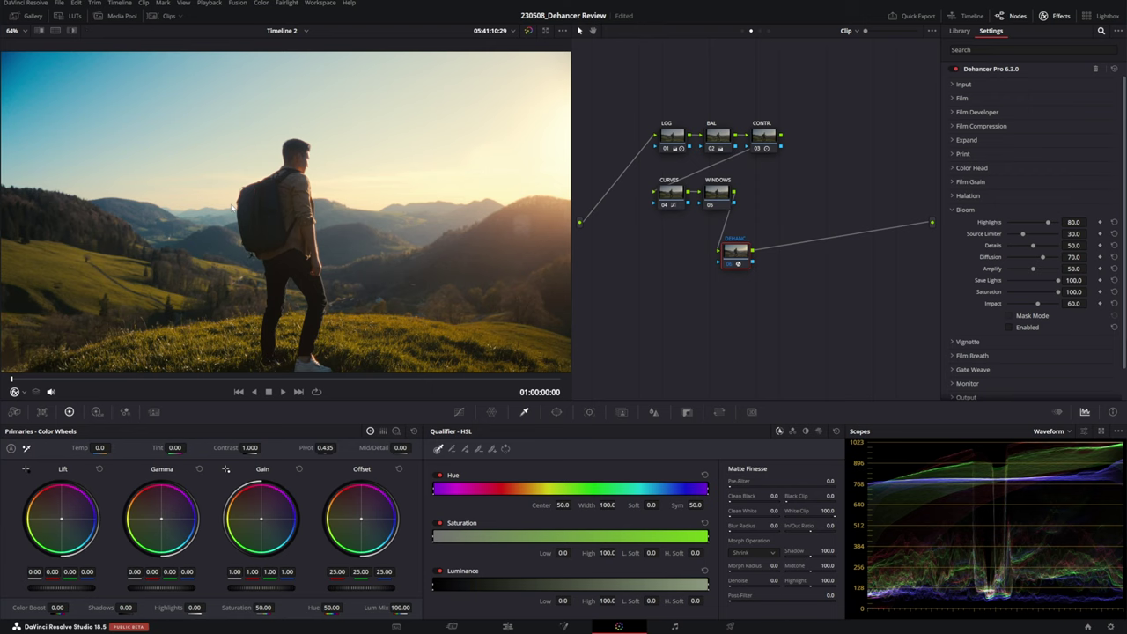
- Search the effects library for 'glow', then clear it and return to Dehancer settings
left_click(958, 31)
left_click(990, 50)
type("glow")
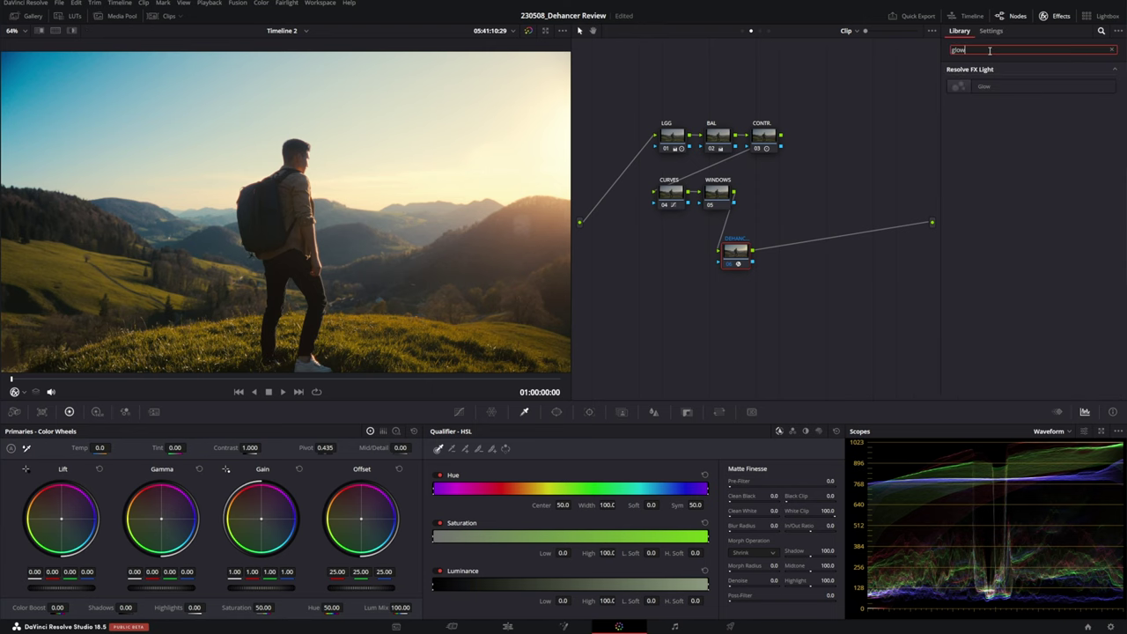
left_click(1109, 50)
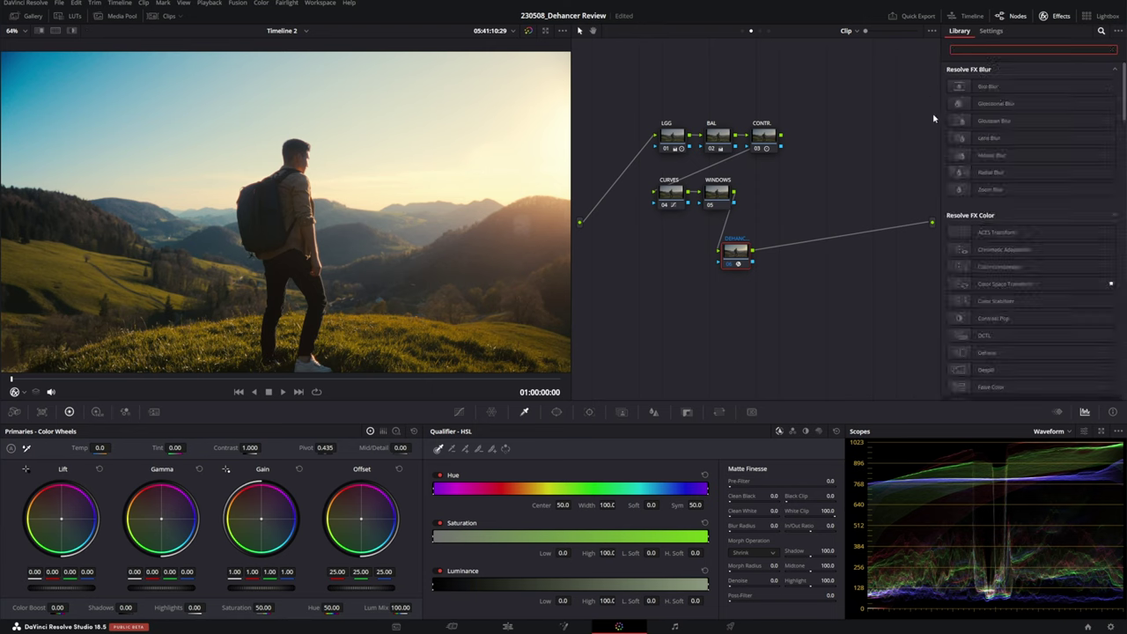
left_click(989, 32)
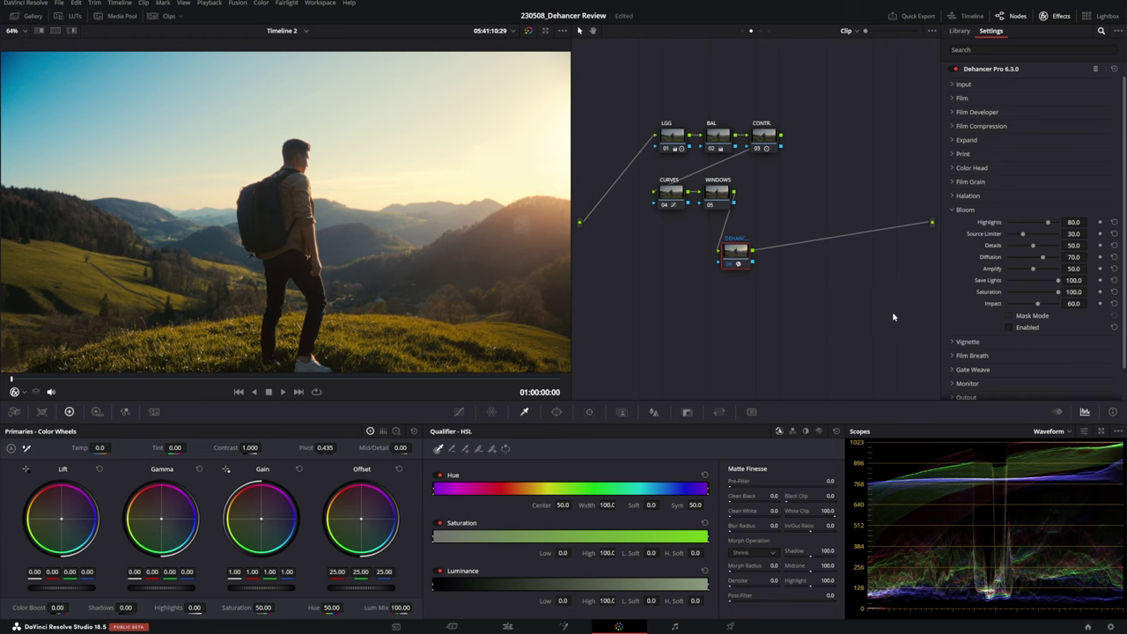
- Enable Dehancer's Bloom, toggling it off and on to compare
scroll(973, 329, "down", 1)
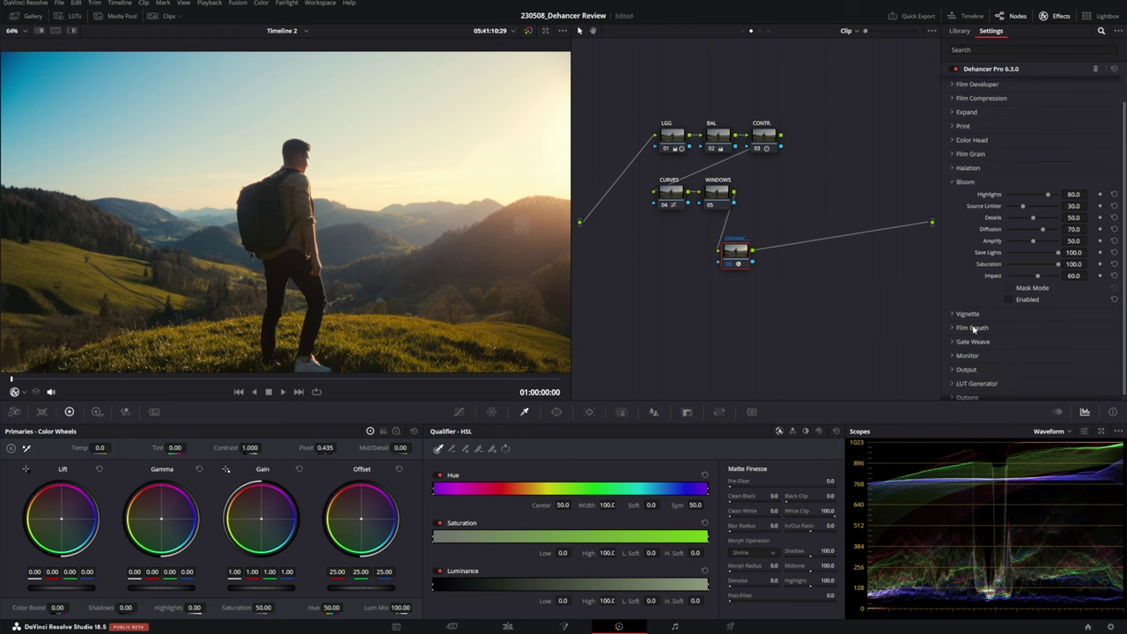
left_click(1021, 302)
left_click(1021, 302)
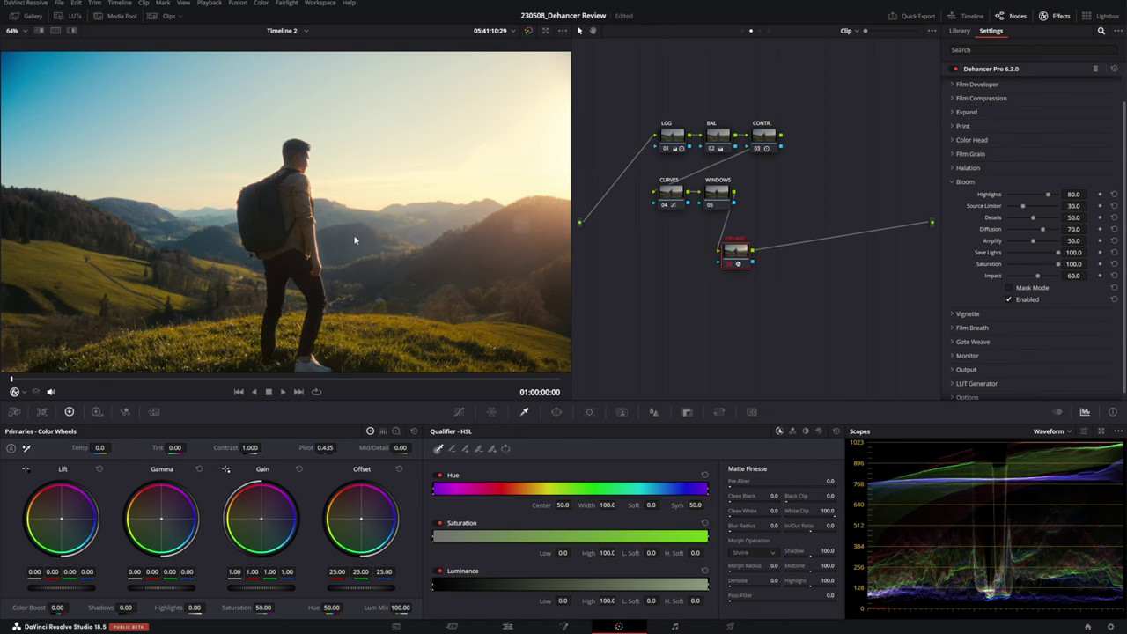
scroll(359, 244, "up", 2)
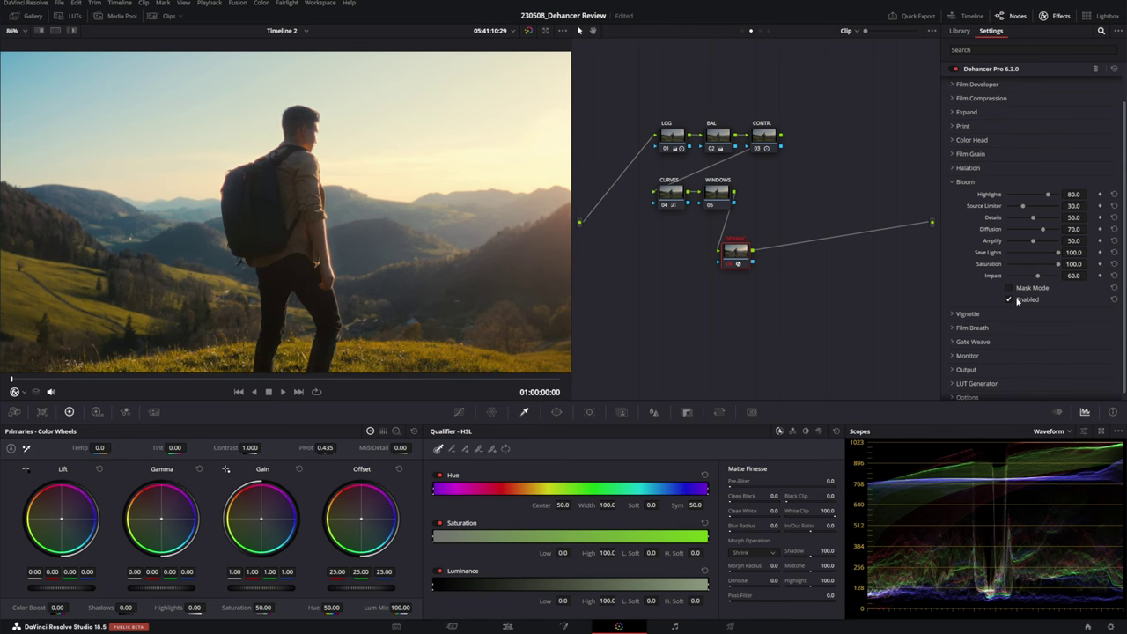
left_click(1016, 300)
left_click(1017, 300)
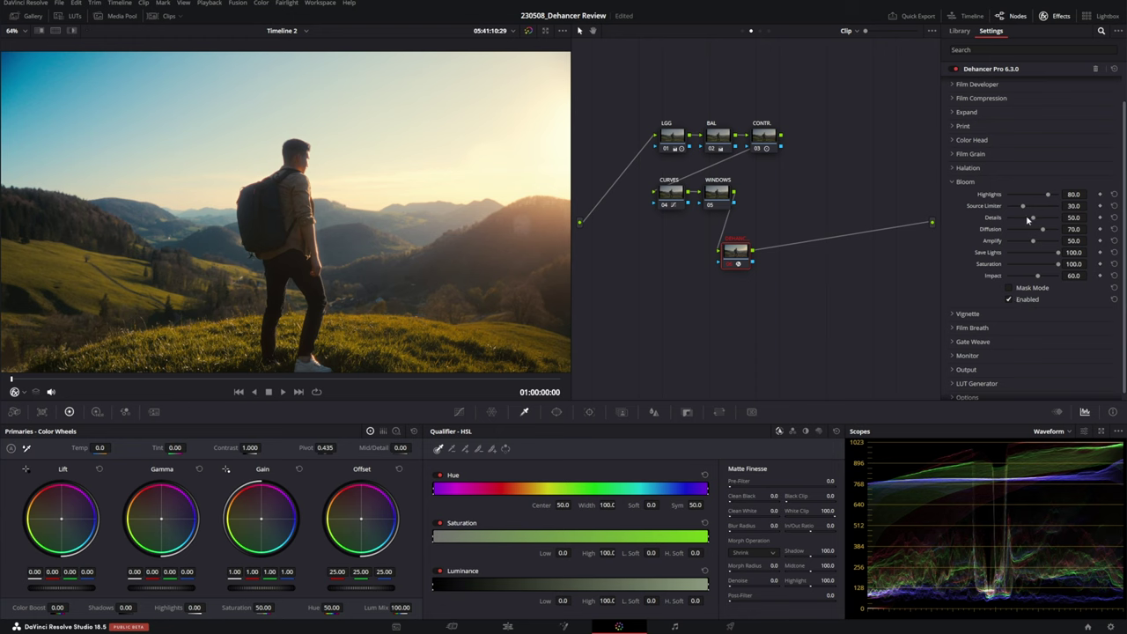
- Try Bloom Highlights, Diffusion and Amplify, then reset Source Limiter 30.0, Amplify 50.0, Save Lights 100.0
left_click_drag(1048, 194, 1021, 215)
double_click(980, 207)
left_click_drag(1008, 229, 999, 235)
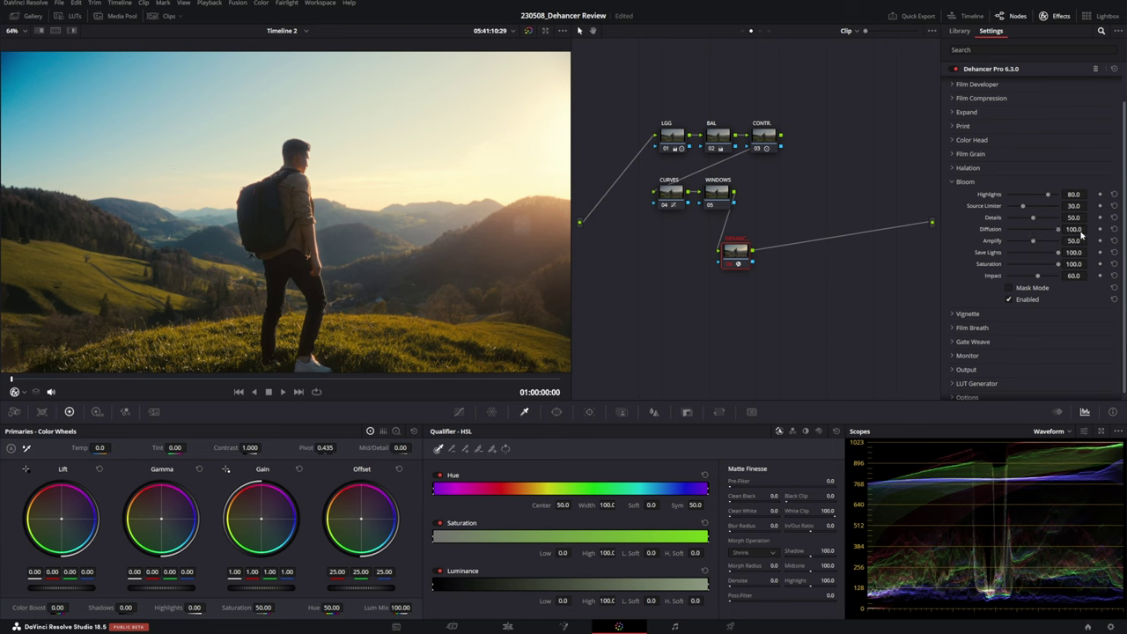
key("ctrl+z")
left_click_drag(999, 240, 1040, 256)
double_click(998, 242)
double_click(1039, 256)
- Switch Bloom off, view the bloom mask, and turn Bloom back on
left_click(1031, 300)
left_click(1029, 292)
scroll(329, 255, "up", 3)
left_click(1010, 299)
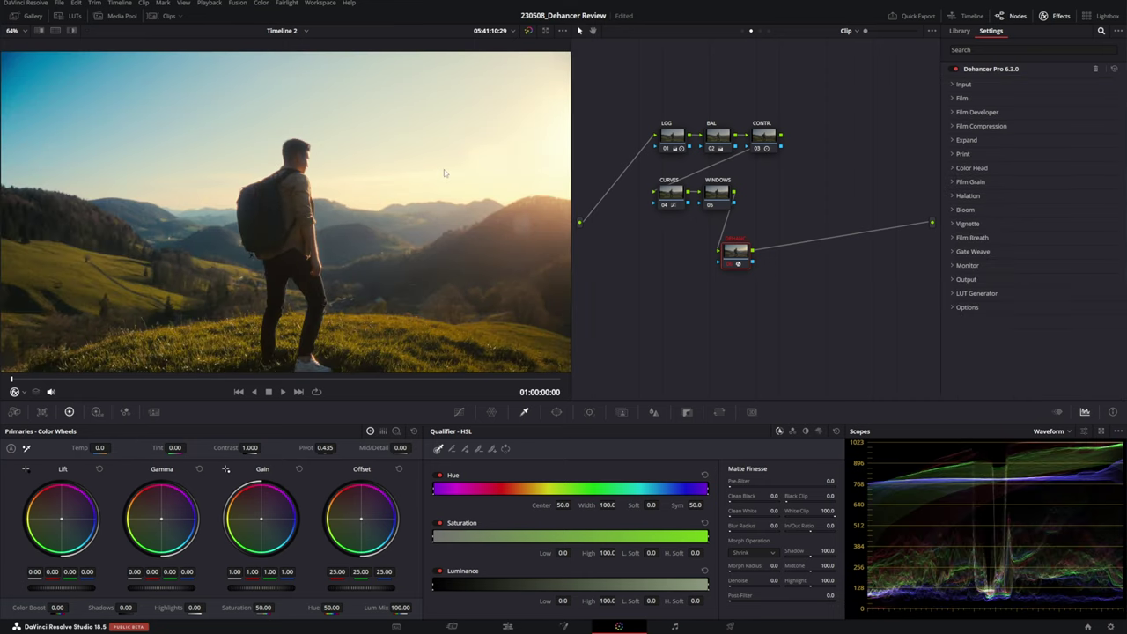
- Expand Monitor and check exposure with the 'False Color IRE, 16 zones' overlay
scroll(455, 198, "down", 1)
scroll(455, 198, "down", 1)
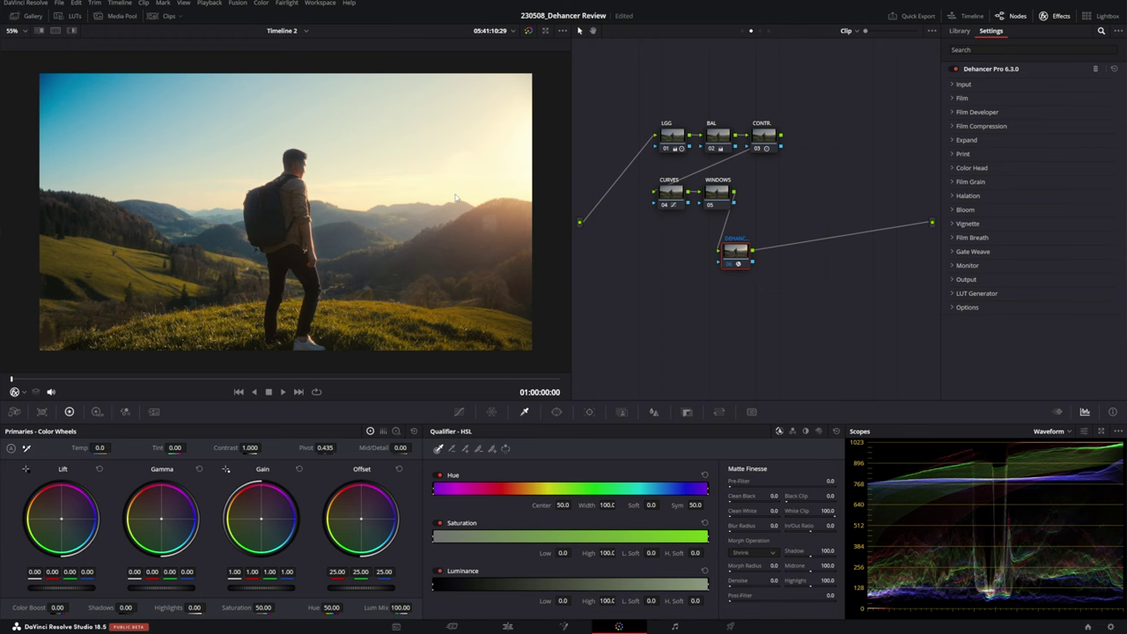
scroll(446, 211, "up", 2)
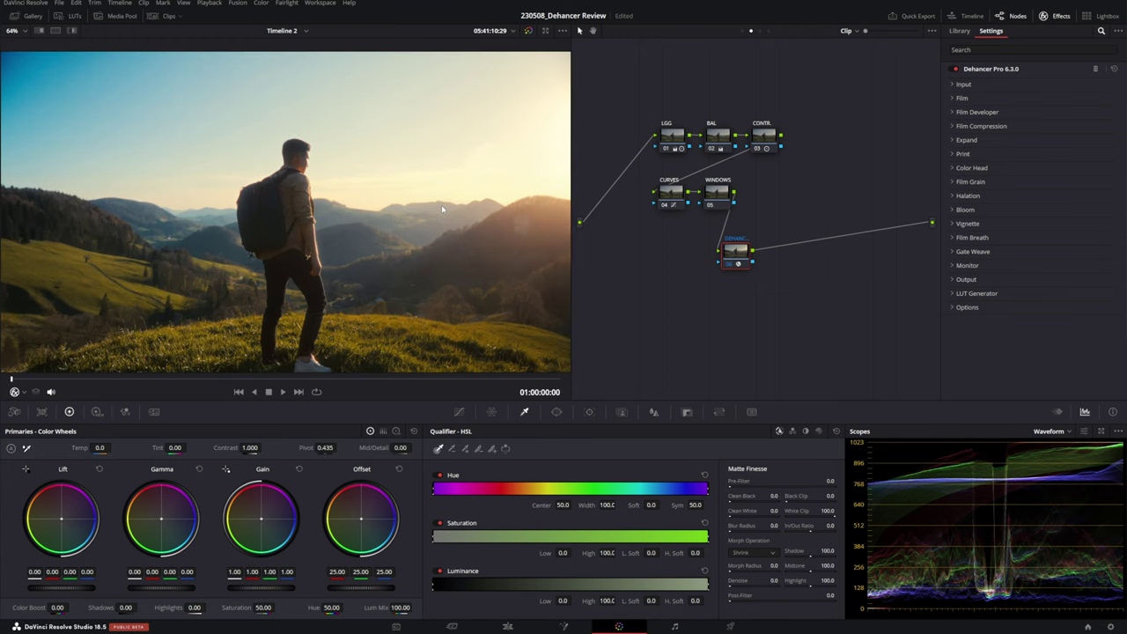
left_click(967, 265)
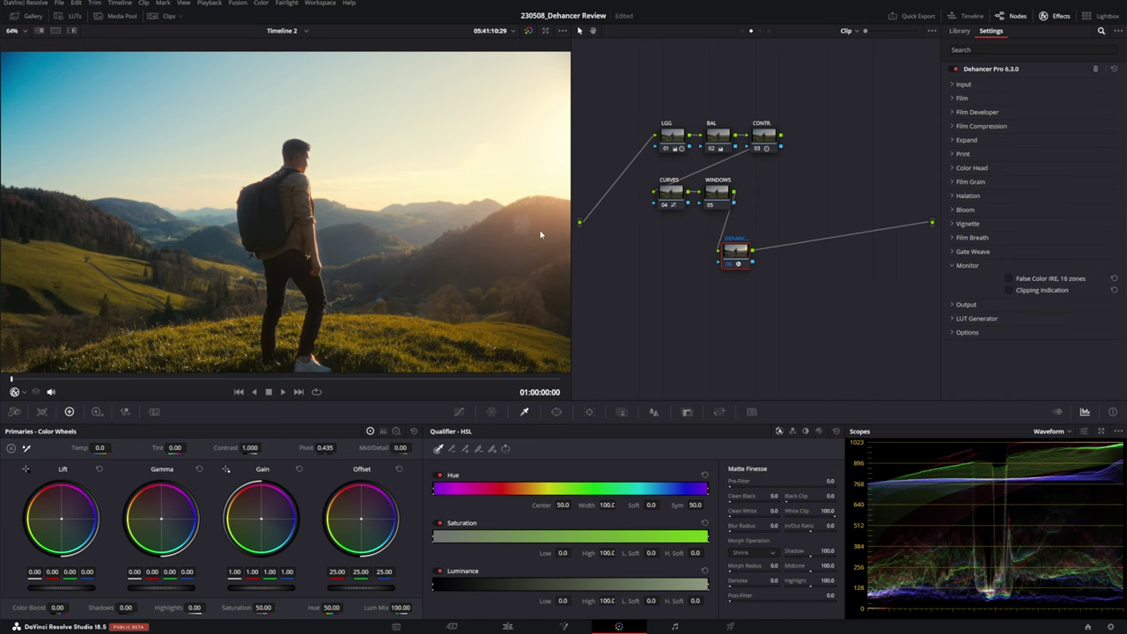
left_click(1008, 278)
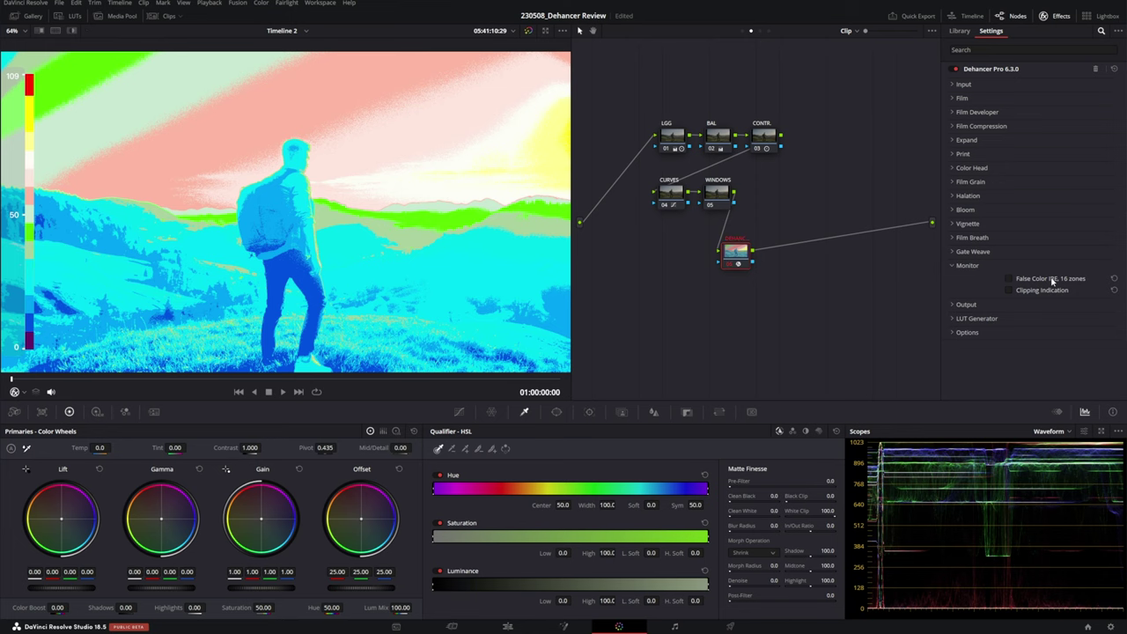
left_click(1051, 281)
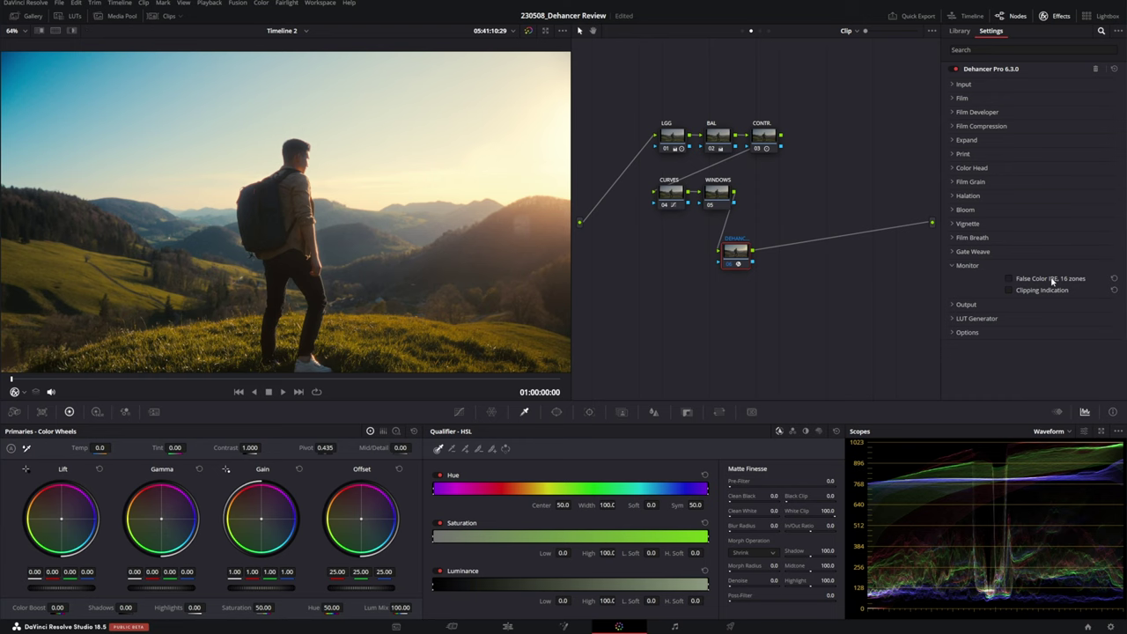
left_click(1052, 281)
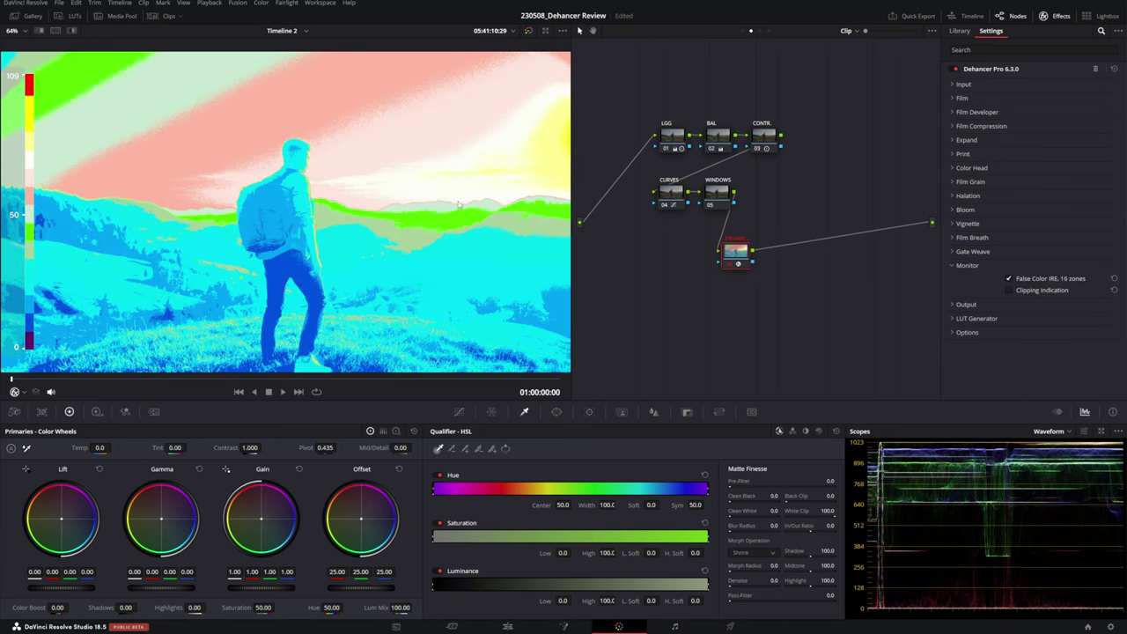
- Turn False Color off, enable Clipping Indication, and reopen the Expand settings
left_click(1009, 279)
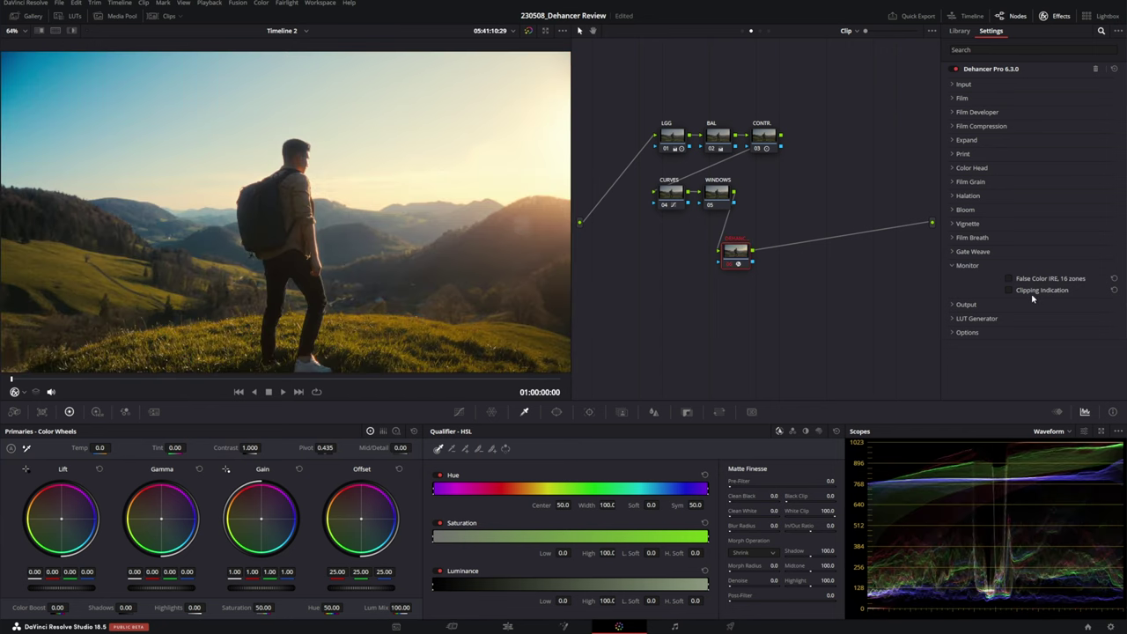
left_click(1010, 290)
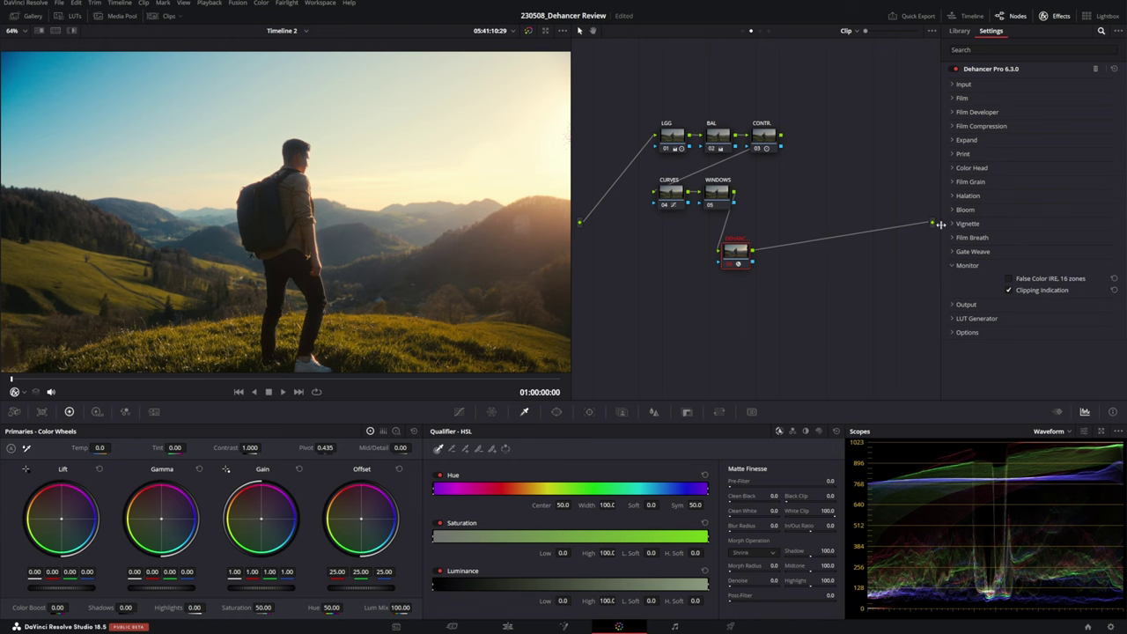
left_click(954, 141)
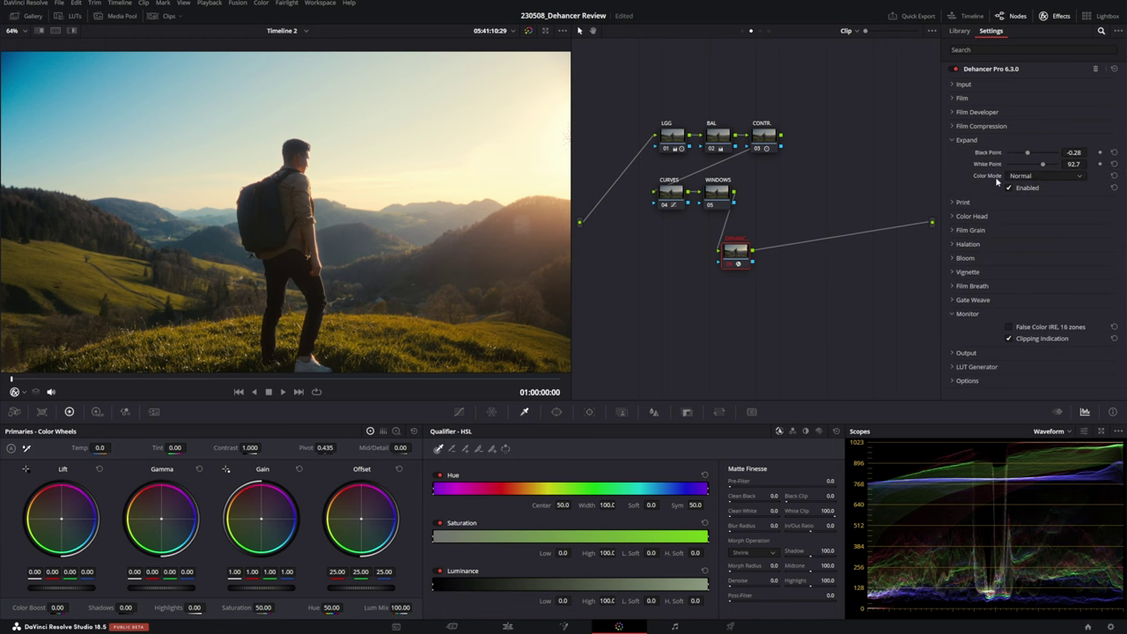
left_click_drag(1026, 153, 1071, 157)
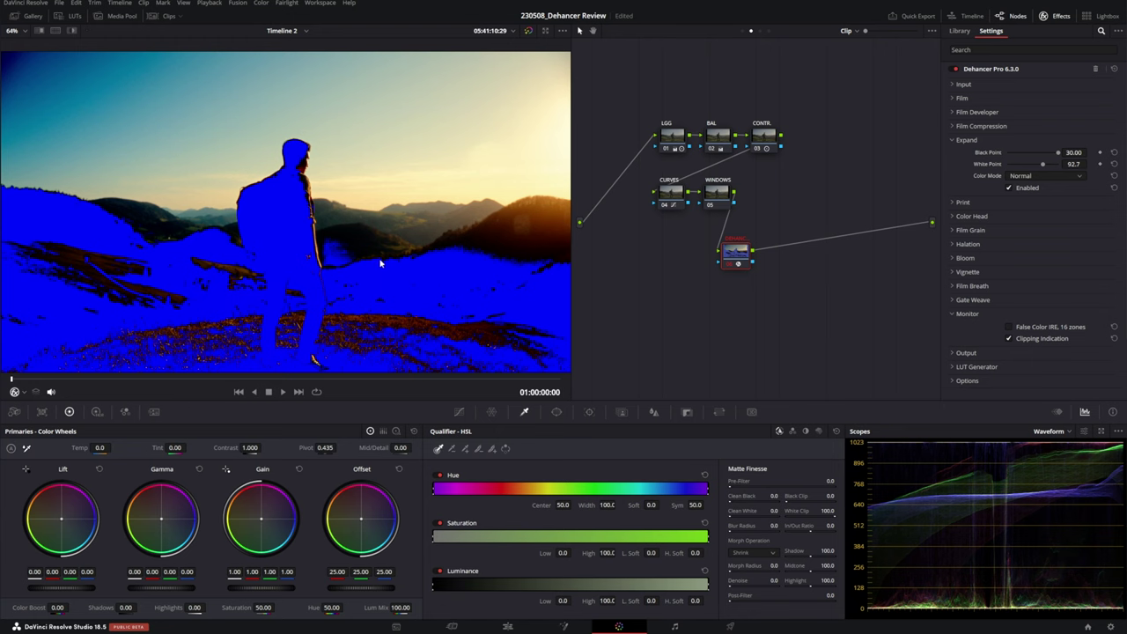
key("ctrl+z")
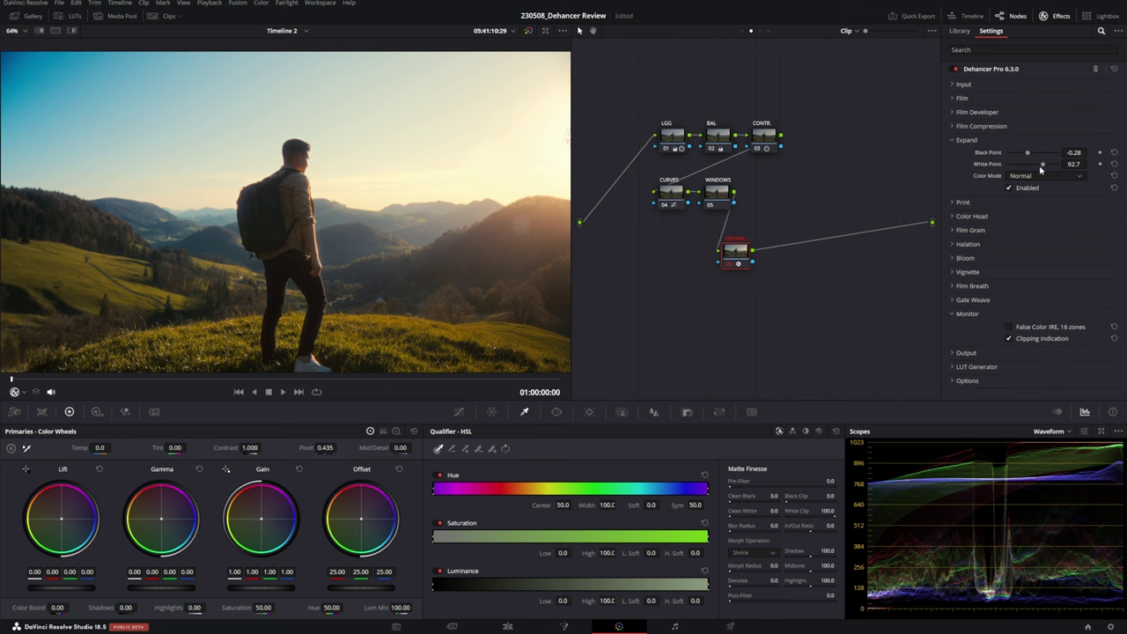
left_click_drag(1044, 165, 1036, 166)
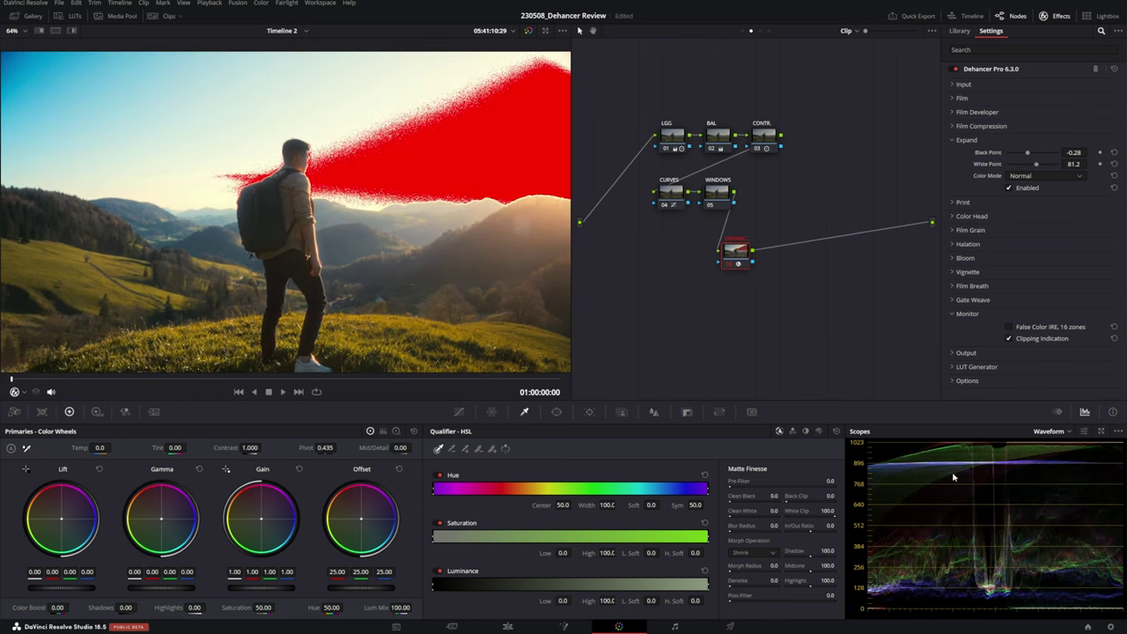
double_click(993, 167)
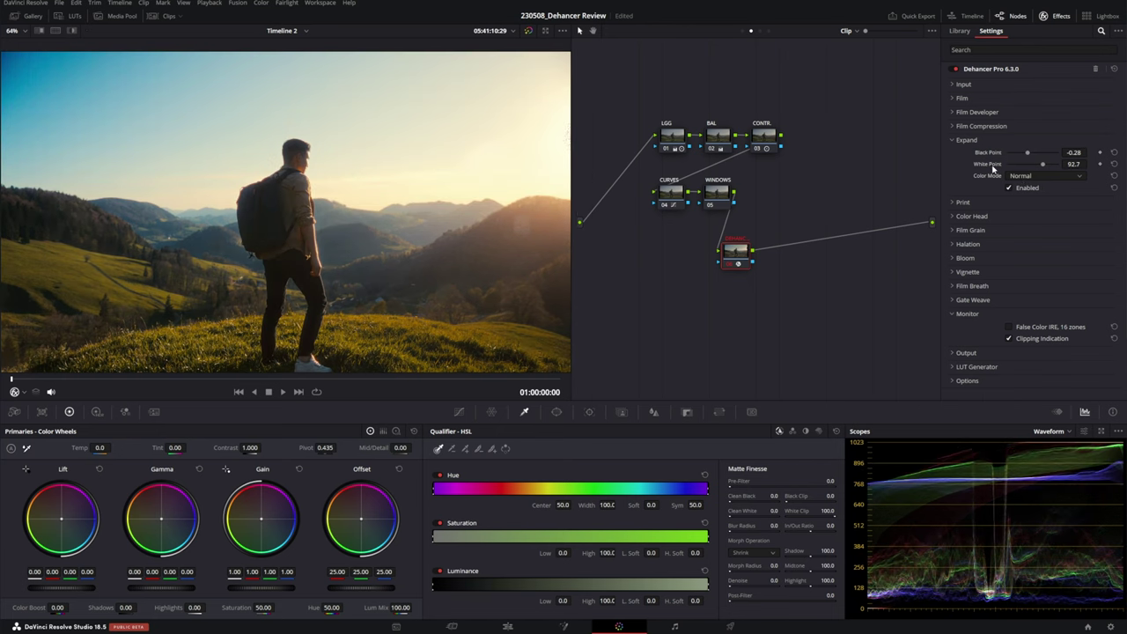
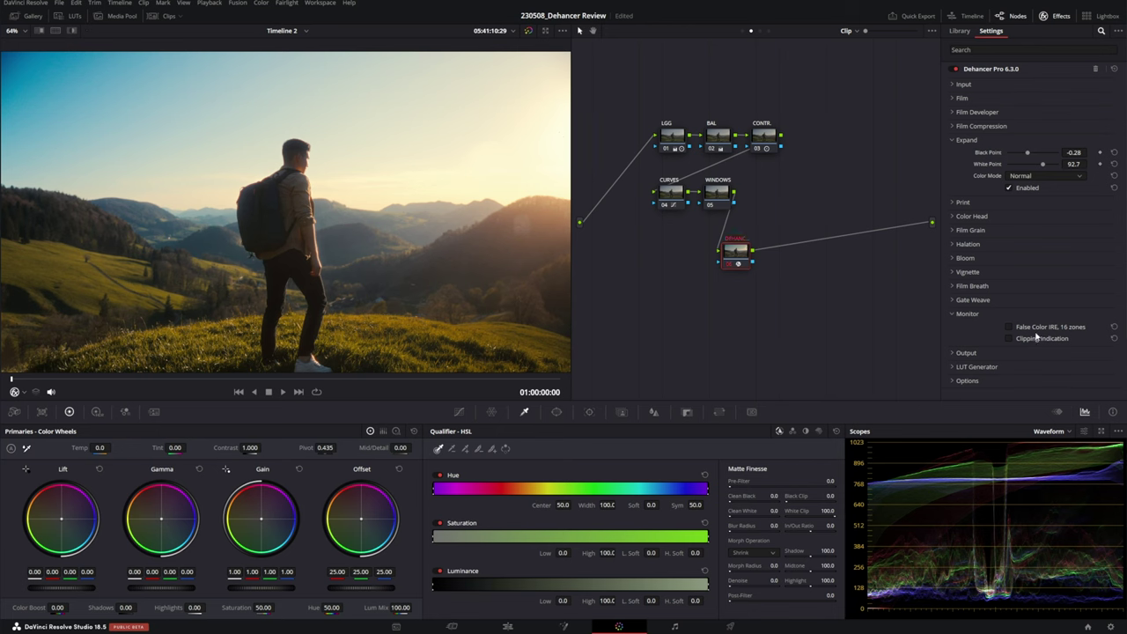
- Lift the cyan point on the Hue vs Hue curve, then add serial node 06 after WINDOWS
left_click(952, 314)
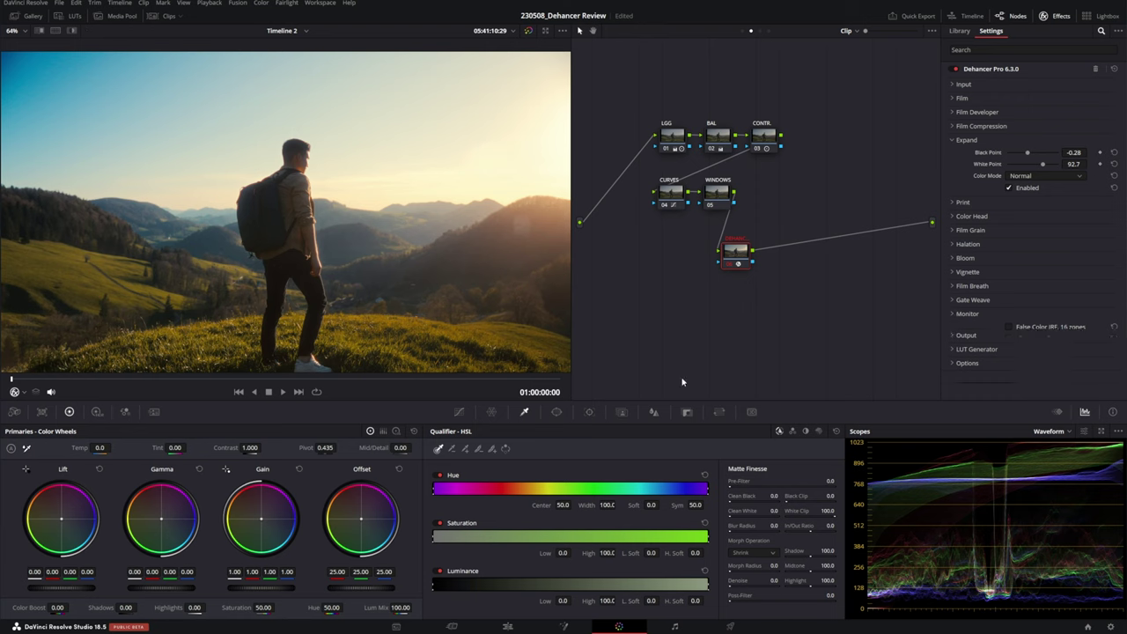
left_click(459, 412)
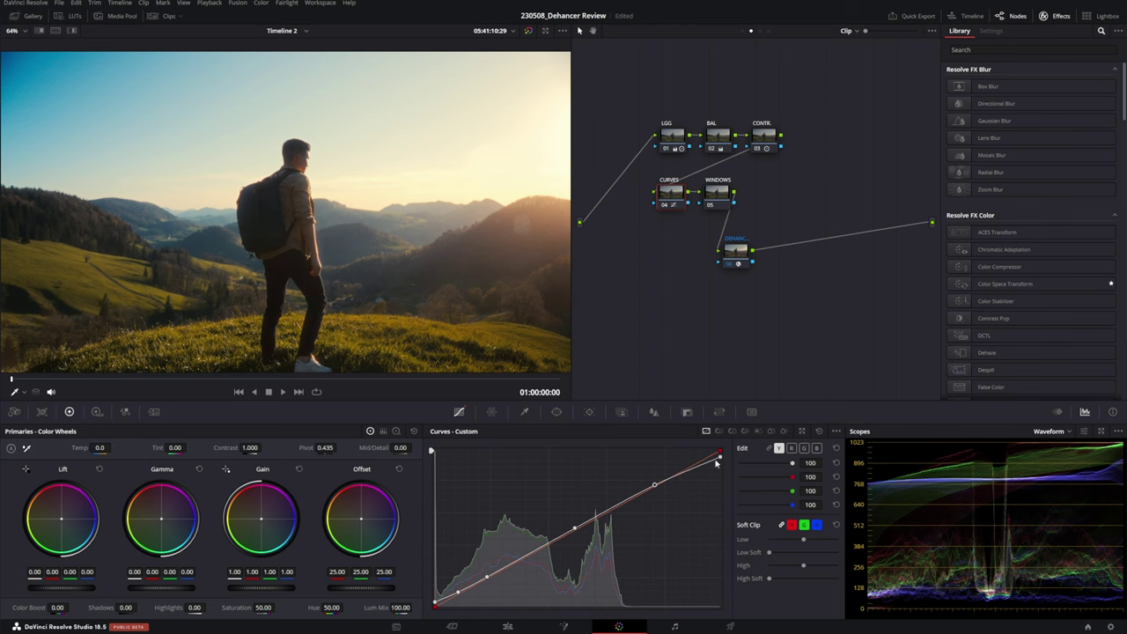
left_click(719, 431)
left_click(478, 608)
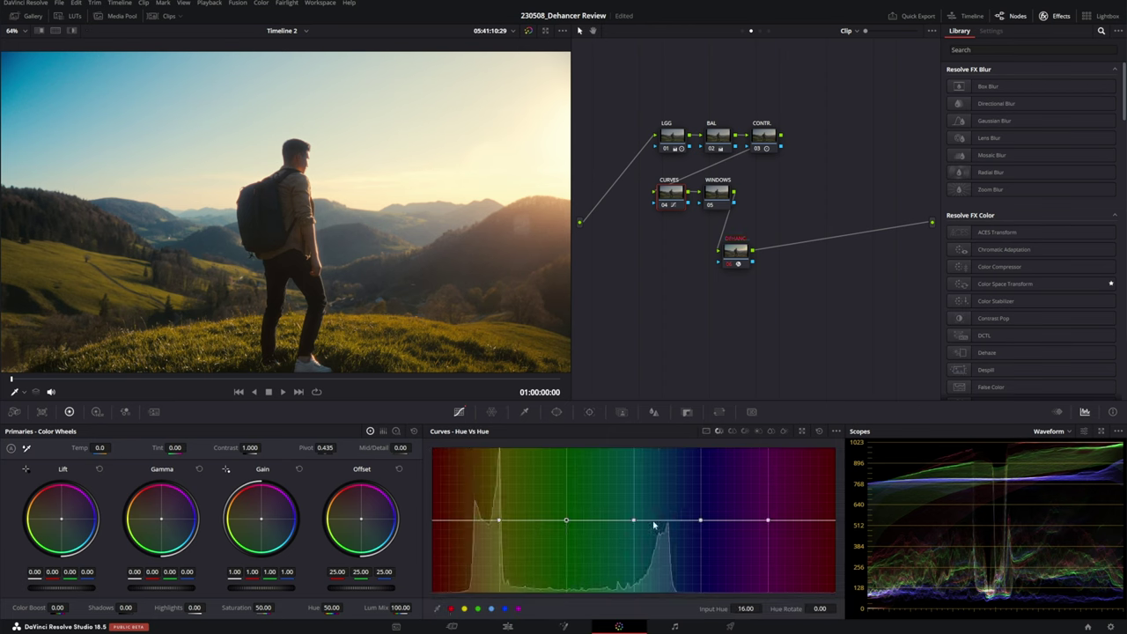
left_click_drag(700, 520, 693, 517)
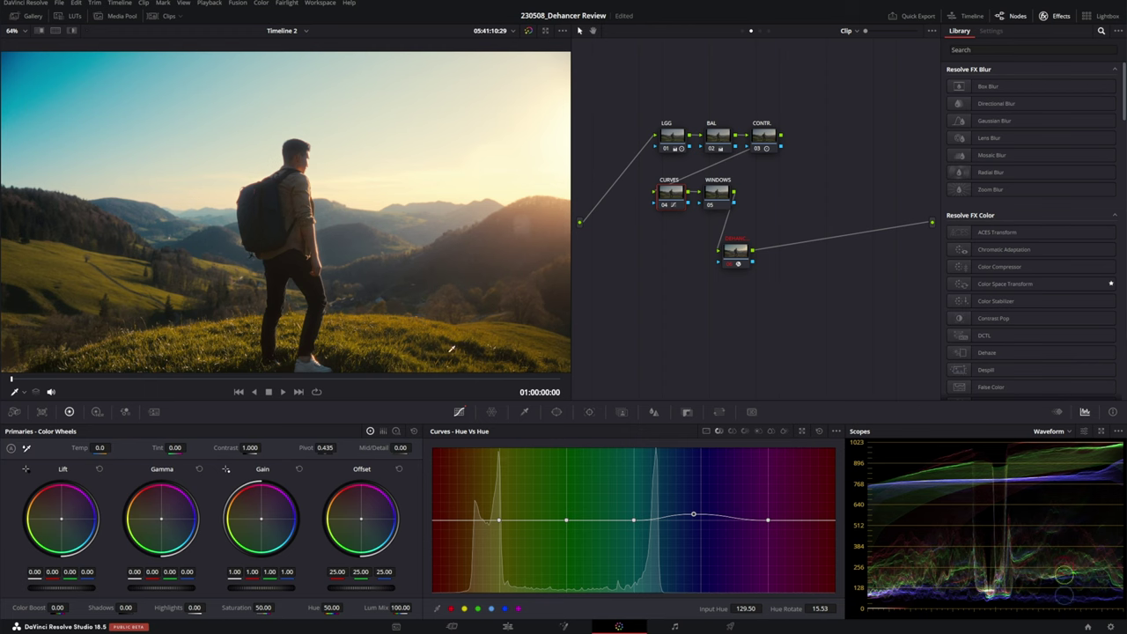
key("alt+s")
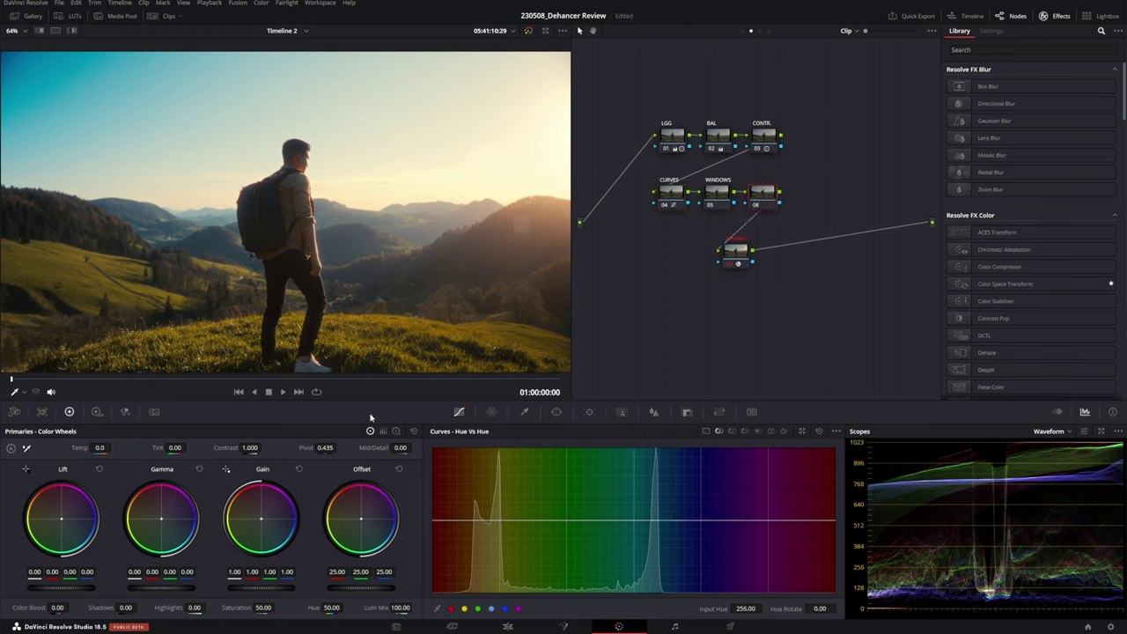
- Nudge node 06's Lift, Gamma and Gain wheels slightly toward blue
left_click_drag(76, 526, 82, 525)
left_click_drag(161, 520, 161, 521)
left_click_drag(287, 519, 290, 516)
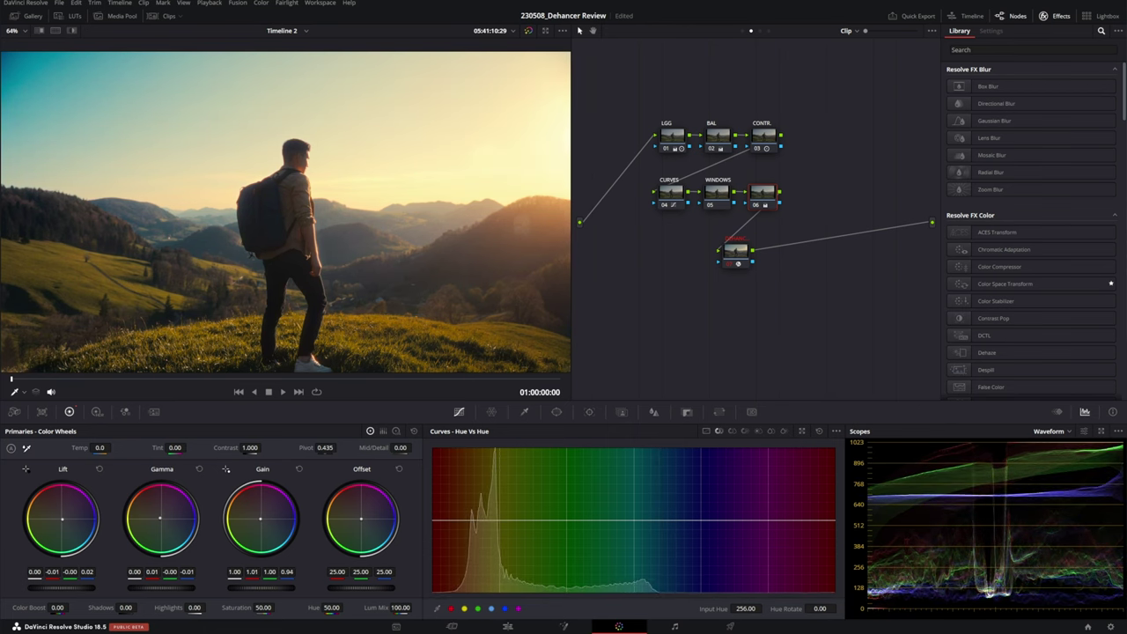
- Switch node 06 off and bring up the Dehancer node's settings
key("ctrl+d")
key("ctrl+d")
key("ctrl+d")
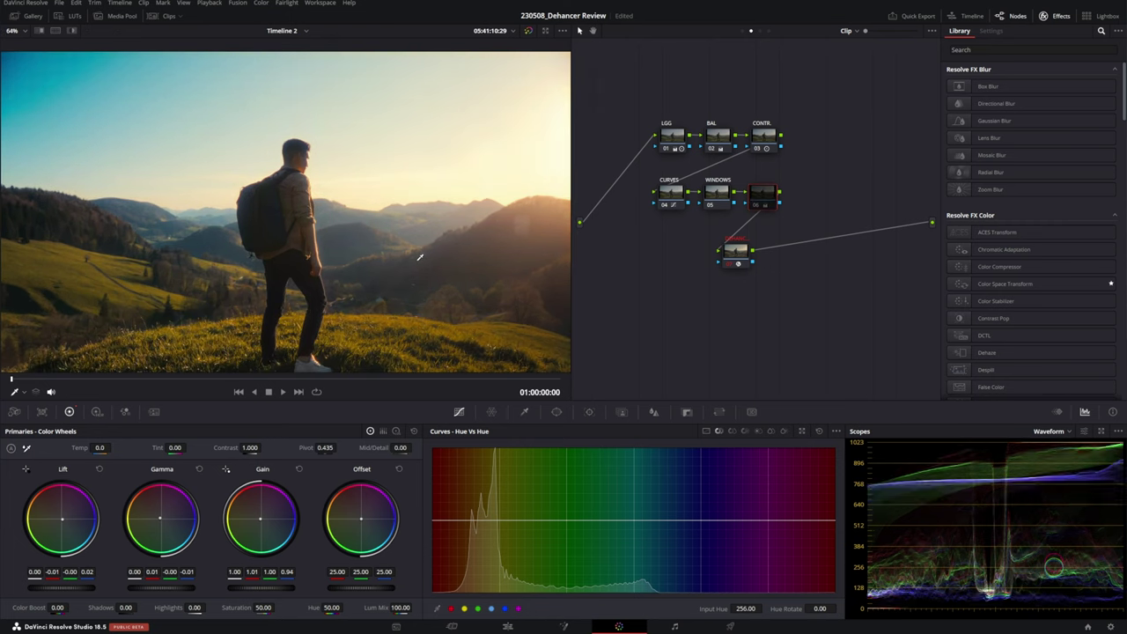
key("ctrl+d")
key("ctrl+d")
key("ctrl+d")
key("ctrl+d")
key("ctrl+d")
key("ctrl+d")
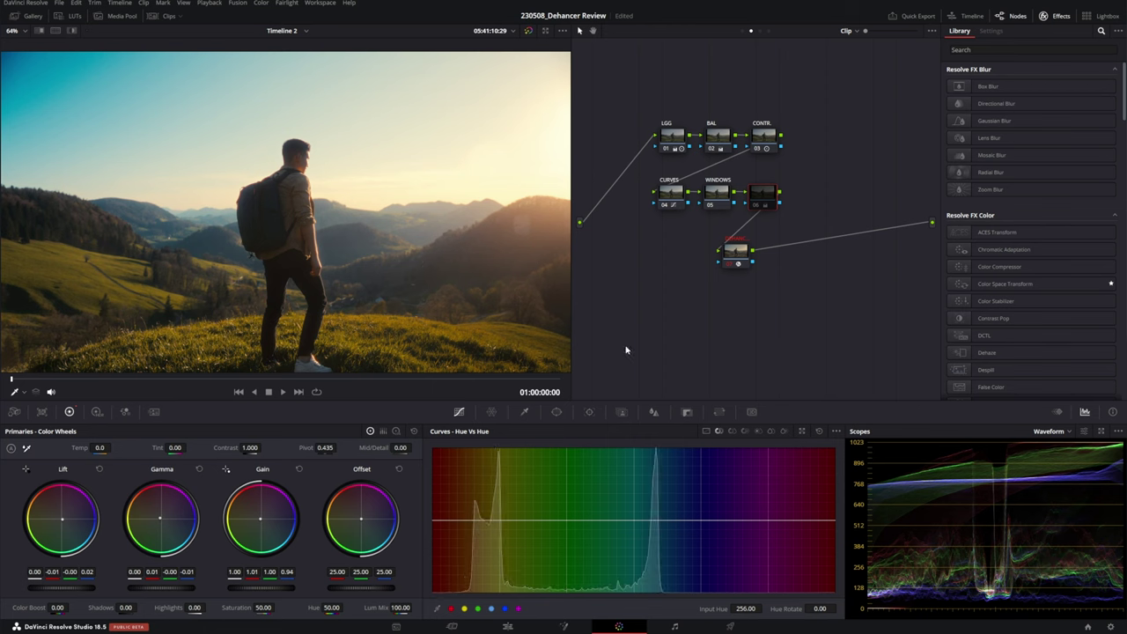
left_click(737, 252)
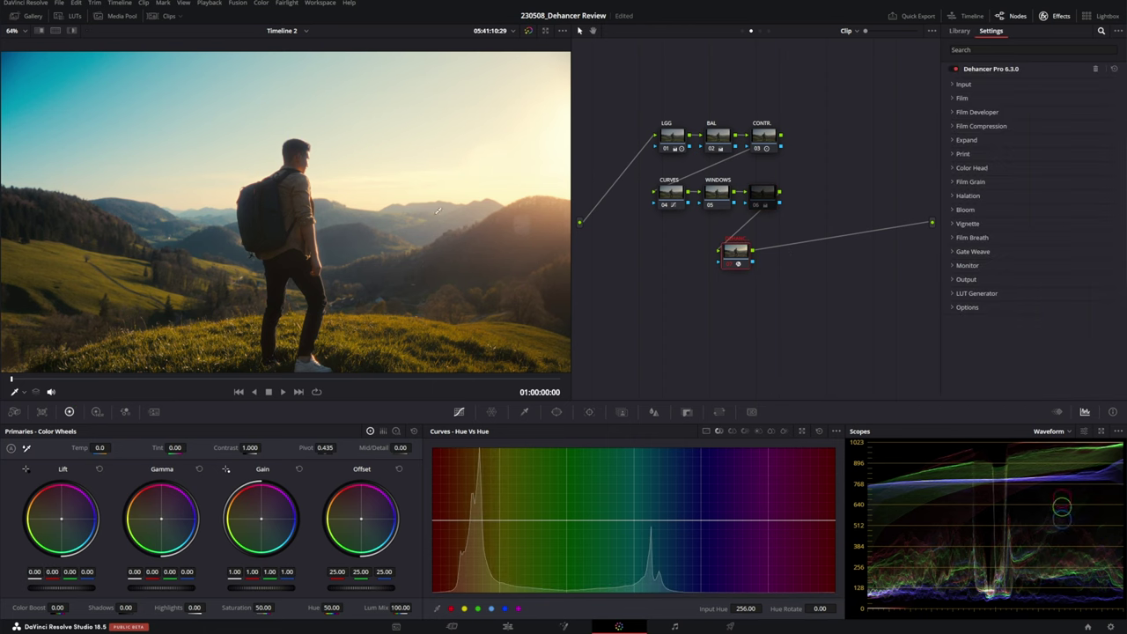
- Load clip 02 and scrub through it, briefly checking the first clip's Dehancer node
left_click(163, 15)
left_click(111, 374)
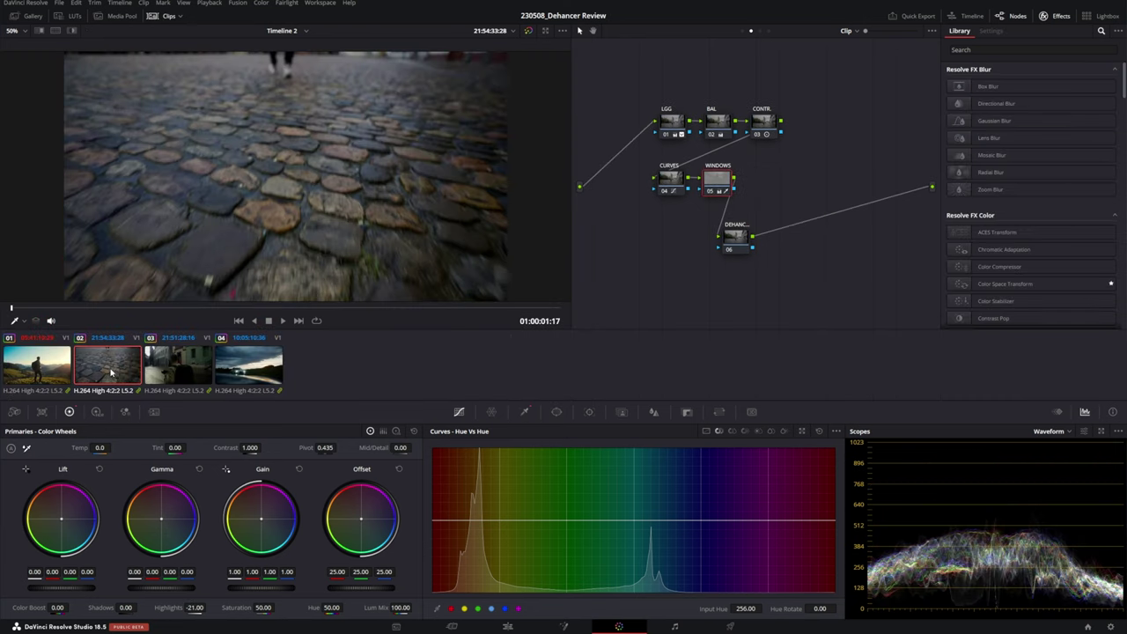
left_click(313, 306)
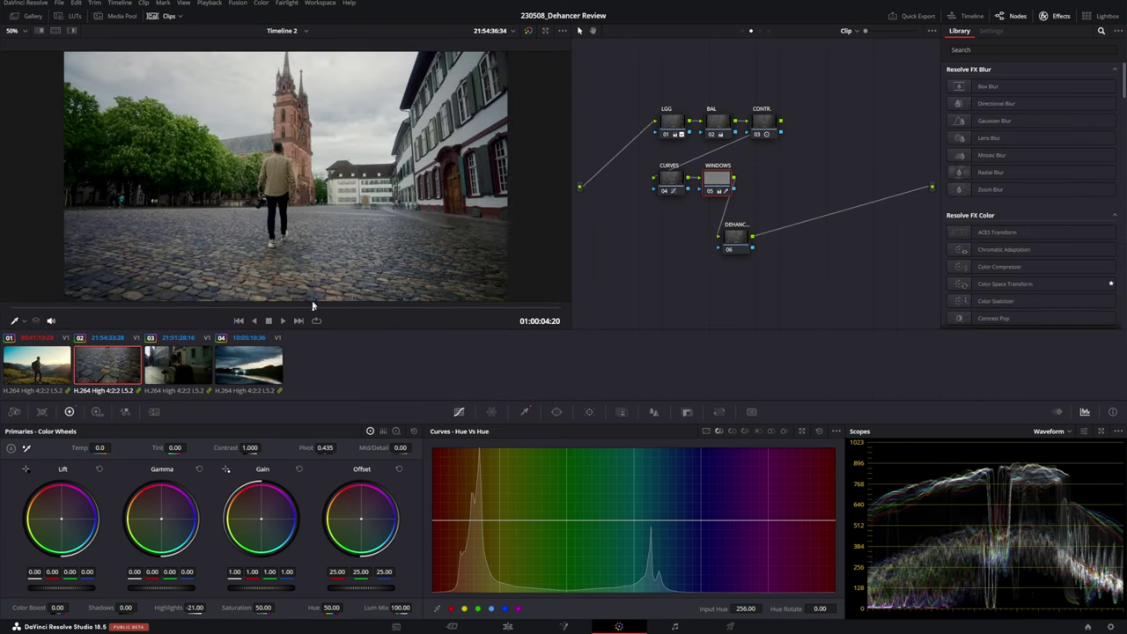
mouse_move(312, 305)
left_mouse_down()
mouse_move(367, 307)
mouse_move(314, 307)
left_mouse_up()
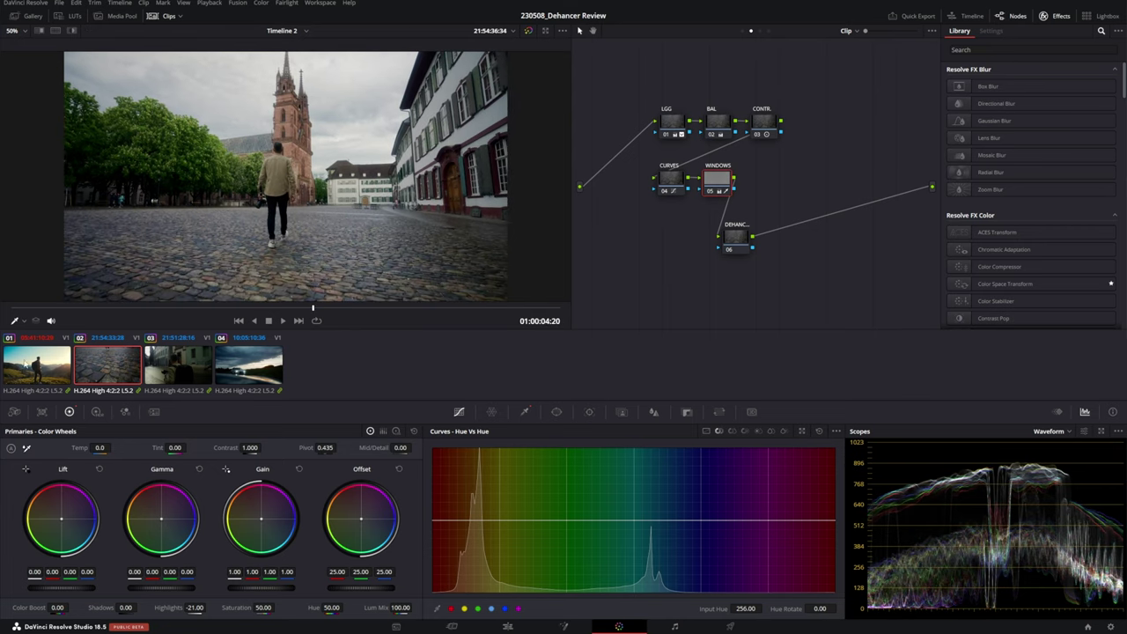
left_click(674, 186)
left_click(38, 366)
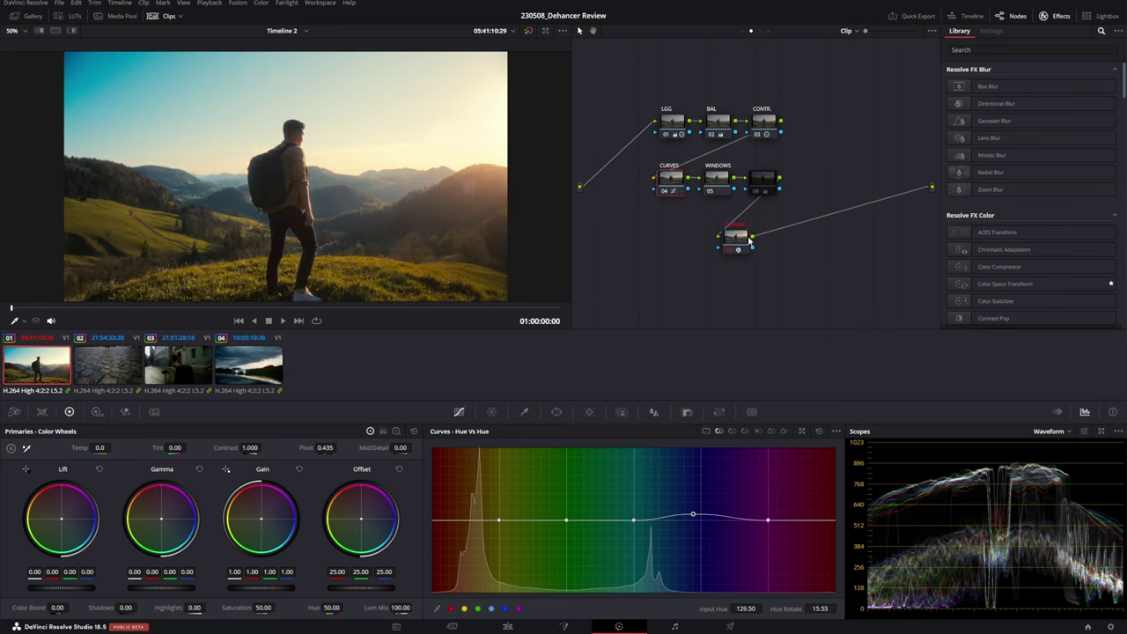
left_click(739, 239)
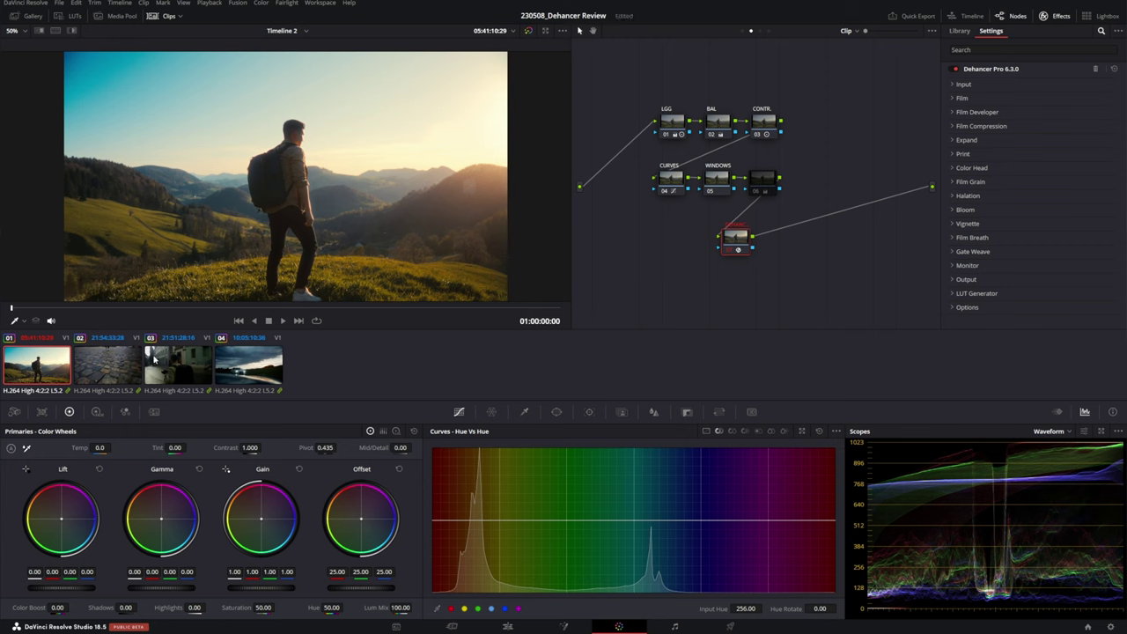
left_click(119, 370)
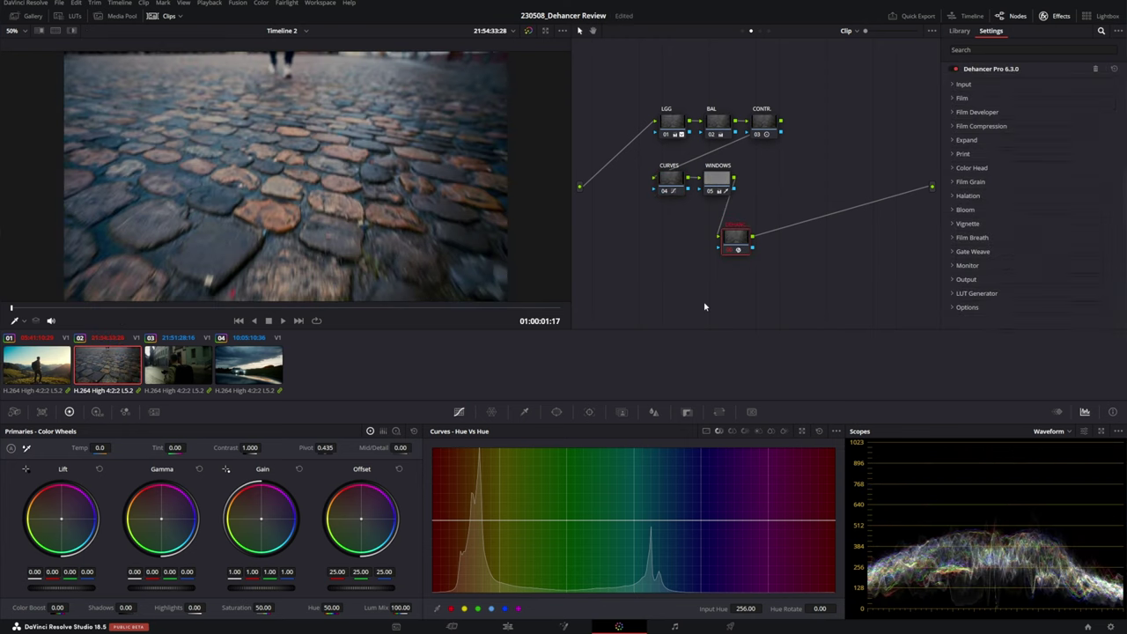
- Move to the church shot and cool its Temp from 160 to 20
left_click_drag(374, 309, 440, 308)
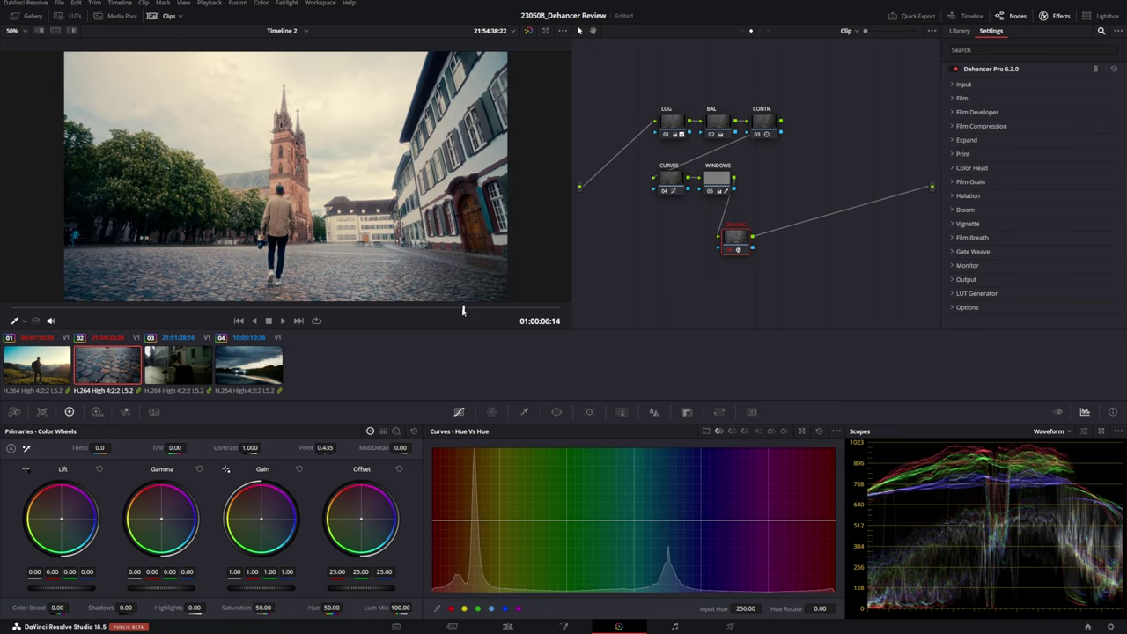
key("ctrl+d")
key("ctrl+d")
key("ctrl+d")
key("ctrl+d")
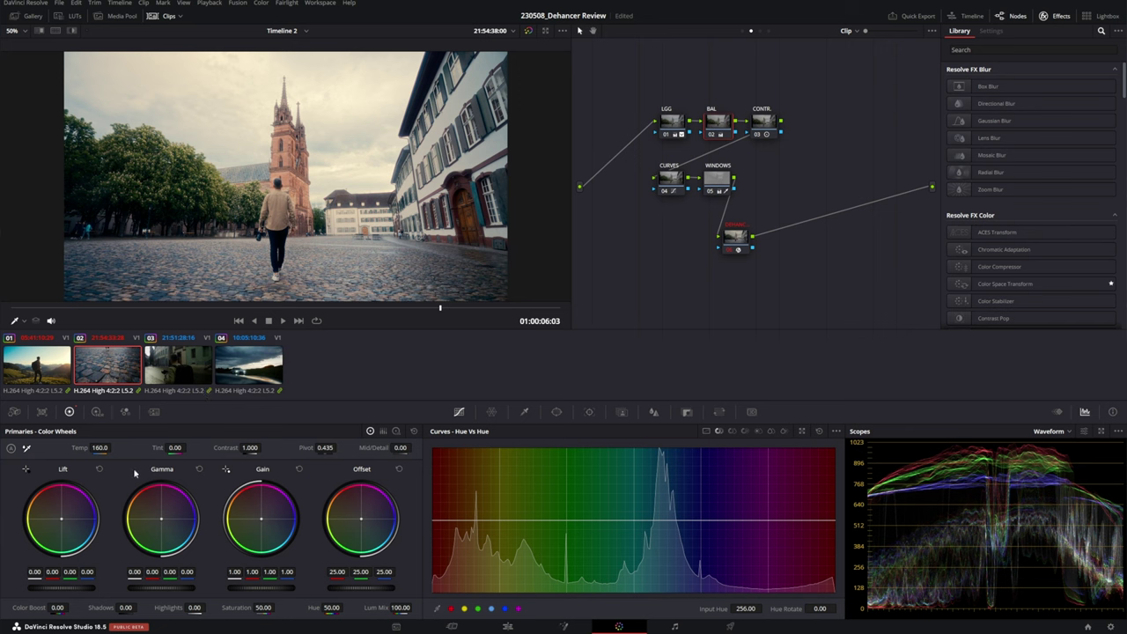
left_click_drag(83, 448, 52, 448)
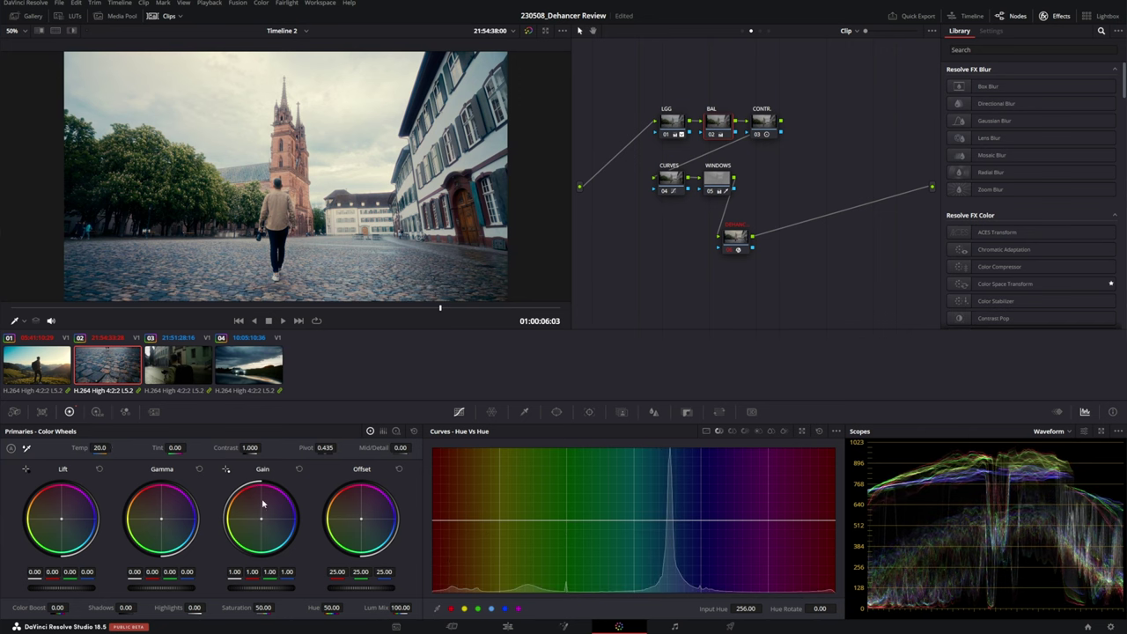
left_click(735, 236)
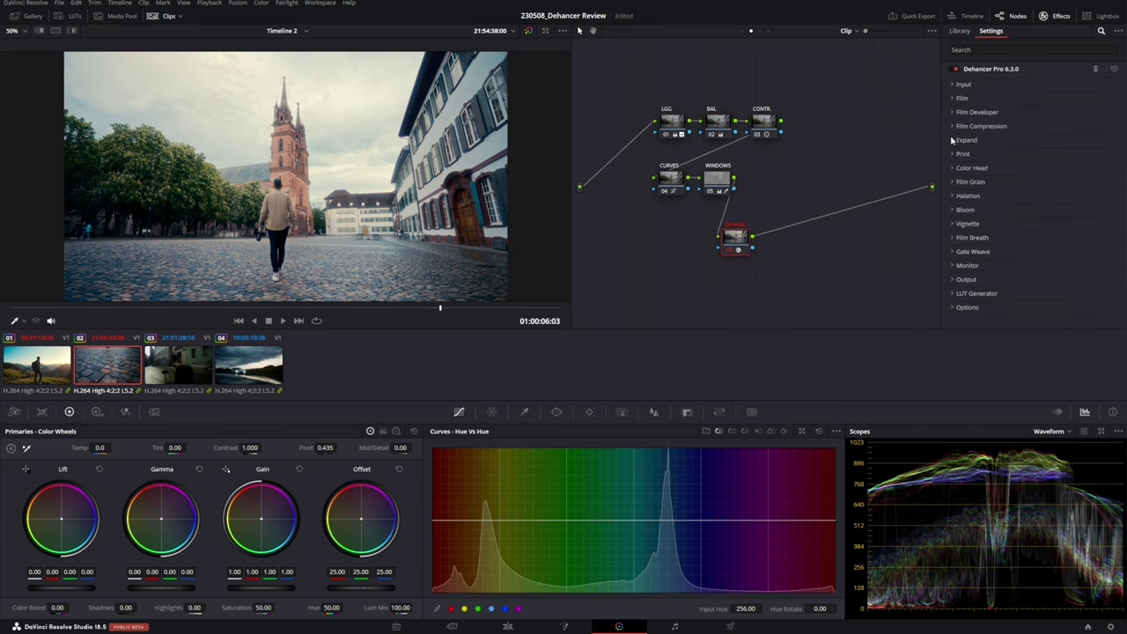
- Raise Dehancer Color Density to 100 and compare with Dehancer toggled, using four-up scopes
left_click(955, 126)
left_click_drag(1051, 176, 1048, 161)
left_click(956, 126)
left_click(975, 112)
key("ctrl+d")
key("ctrl+d")
key("ctrl+d")
key("ctrl+d")
key("ctrl+d")
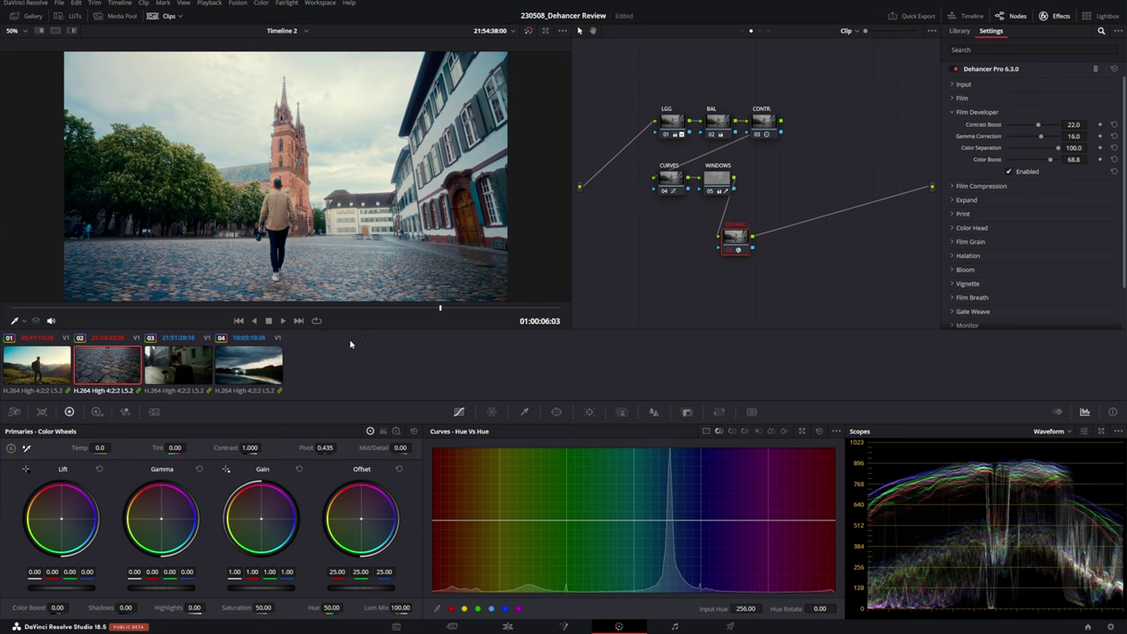
left_click(1101, 431)
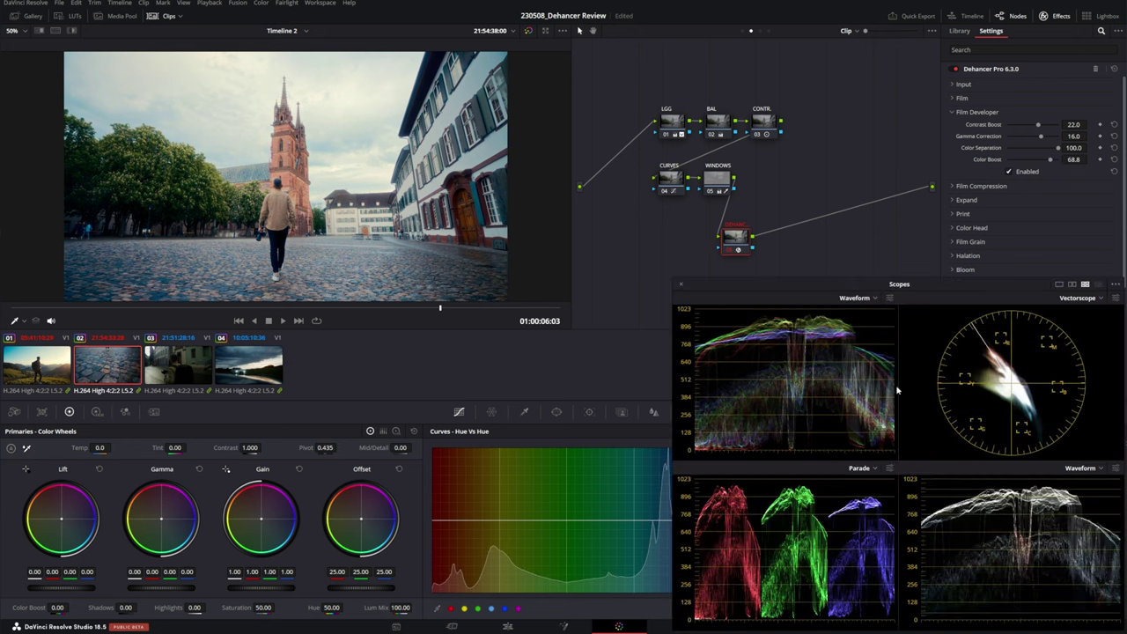
key("ctrl+d")
key("ctrl+d")
key("ctrl+d")
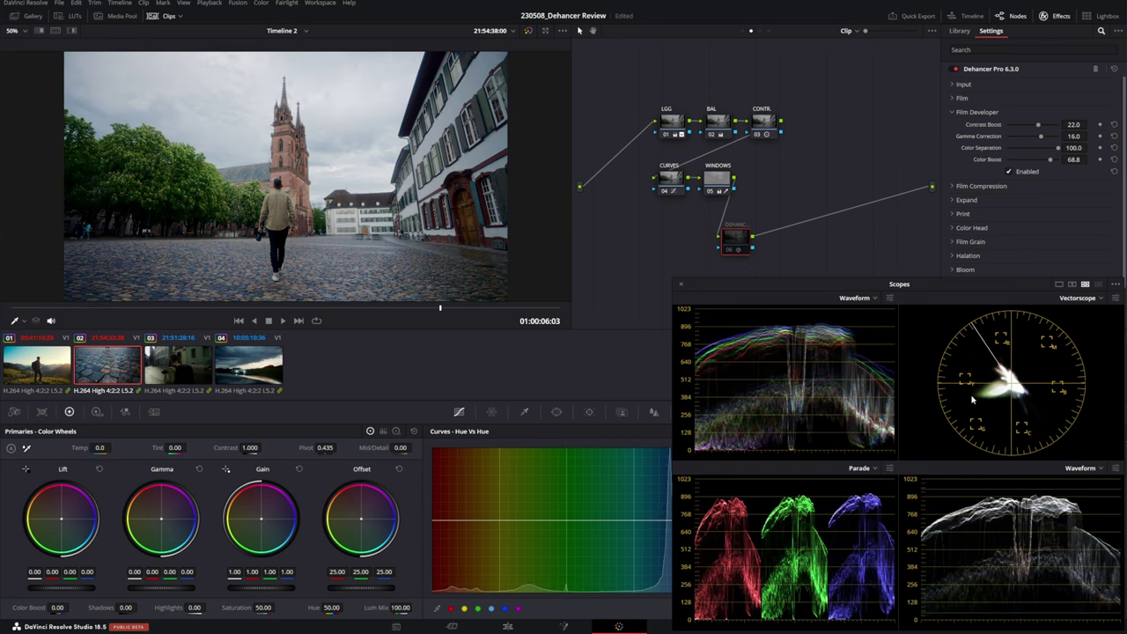
key("ctrl+d")
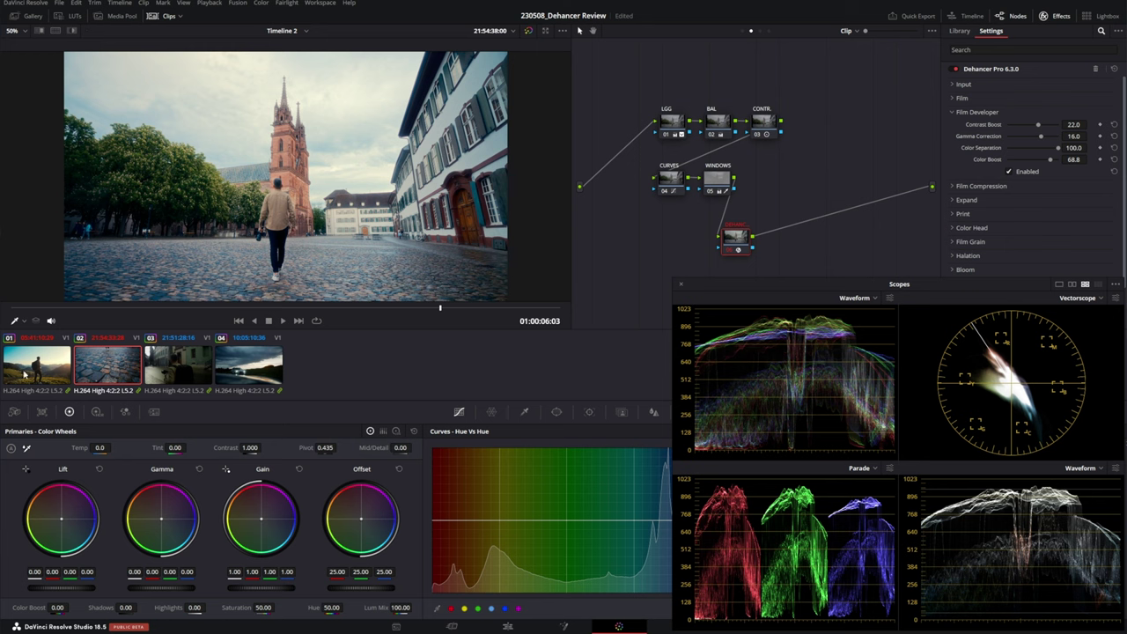
- Raise BAL Saturation to about 58 and Color Boost to 2.50, then load clip 03
left_click(723, 125)
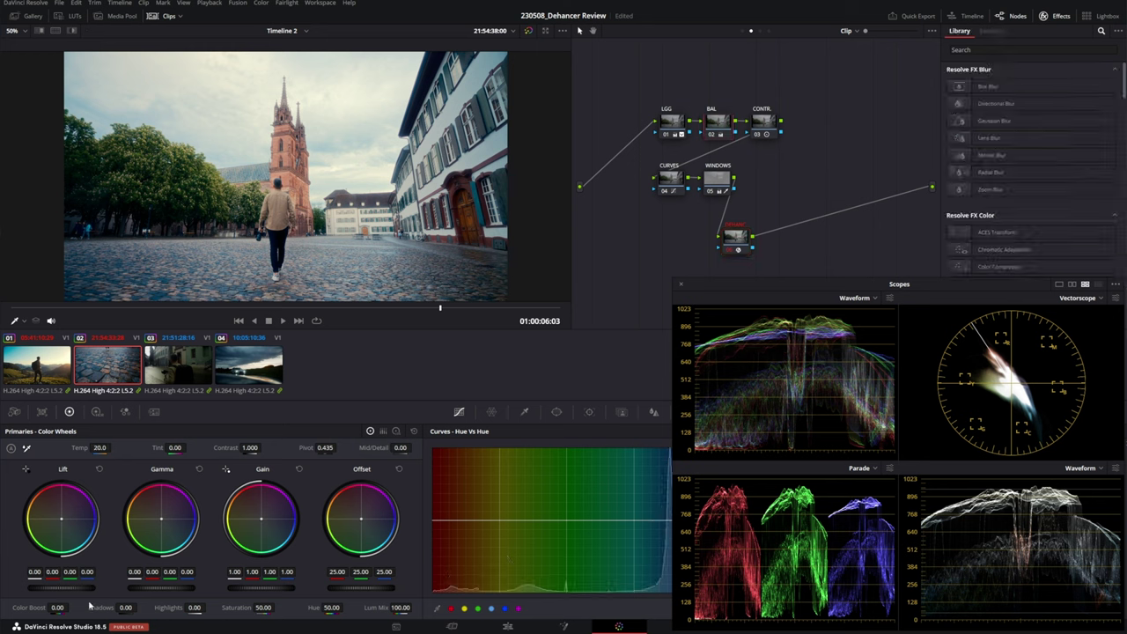
left_click_drag(278, 607, 299, 606)
left_click_drag(63, 616, 75, 616)
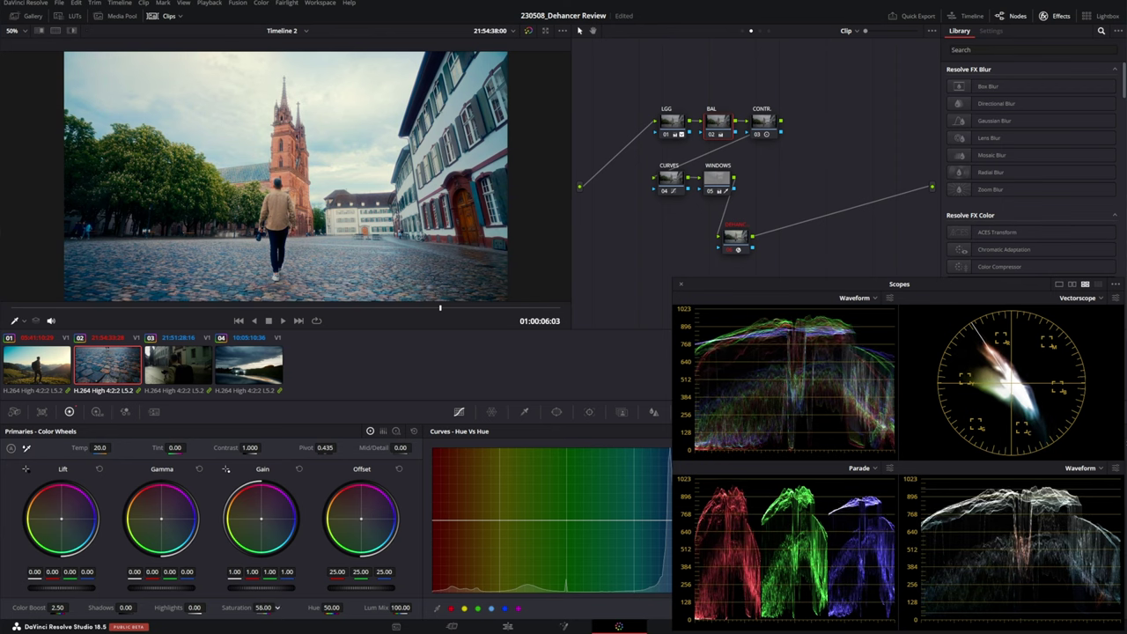
left_click(165, 367)
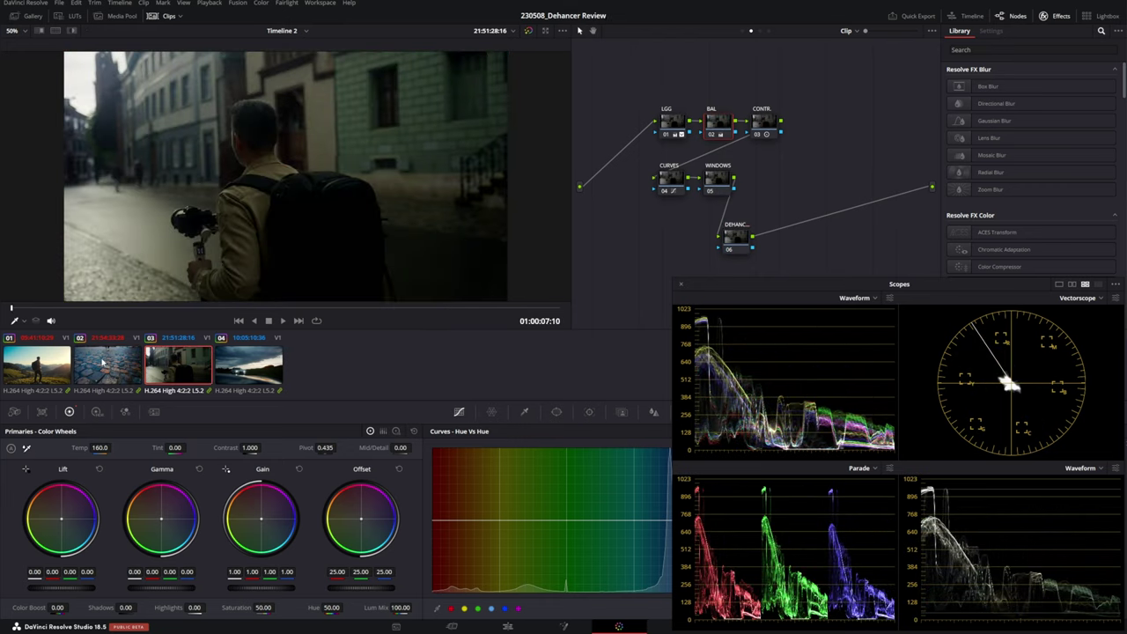
left_click(738, 238)
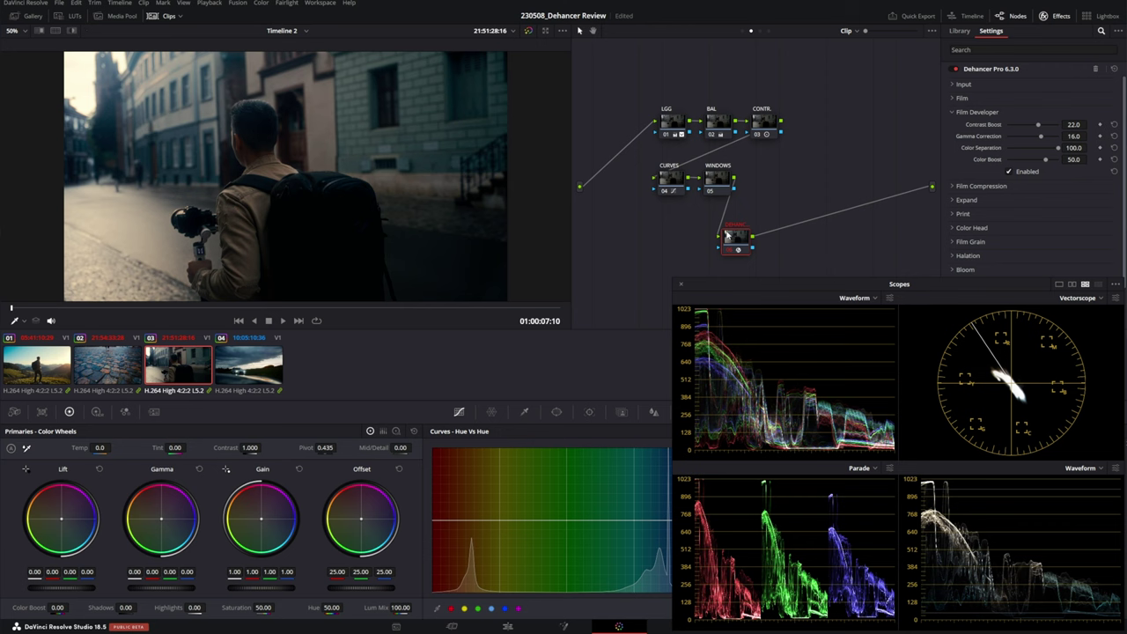
- Give clip 03's Dehancer the Kodak Vision3 250D film profile with Contrast Boost -22.9
left_click(680, 286)
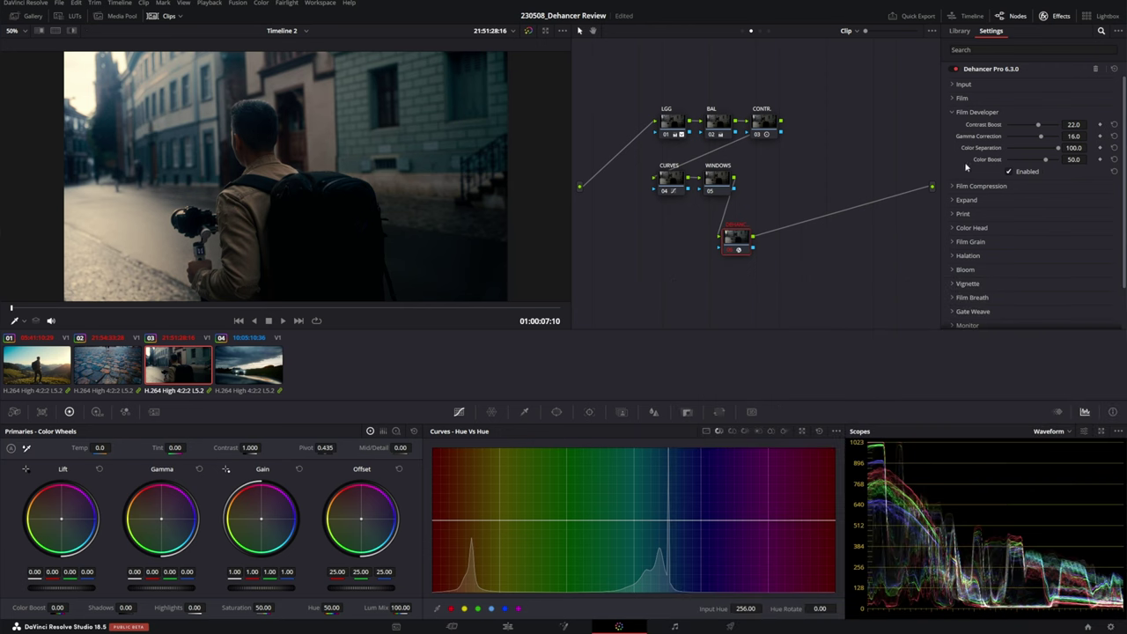
left_click(962, 84)
left_click(954, 218)
left_click(1045, 228)
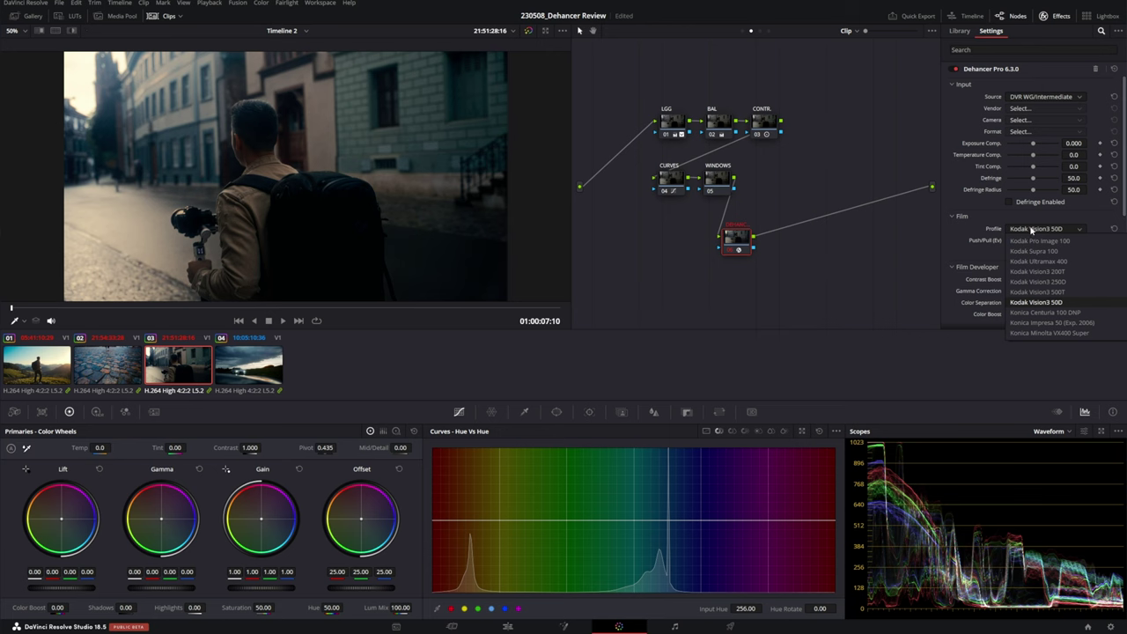
left_click(1063, 282)
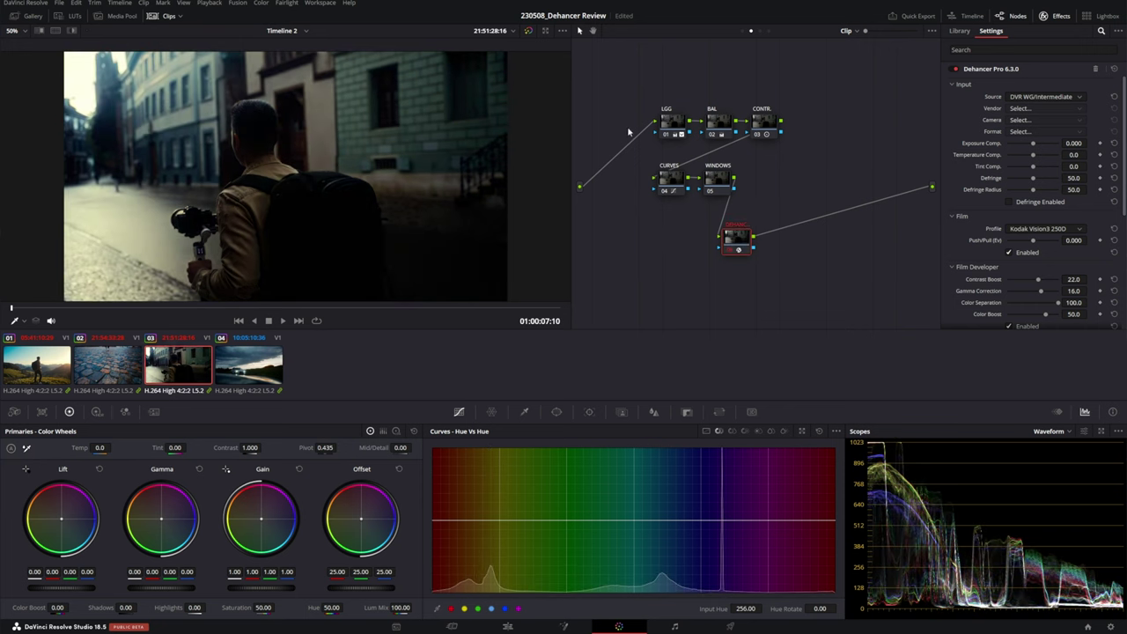
left_click_drag(1038, 279, 1026, 279)
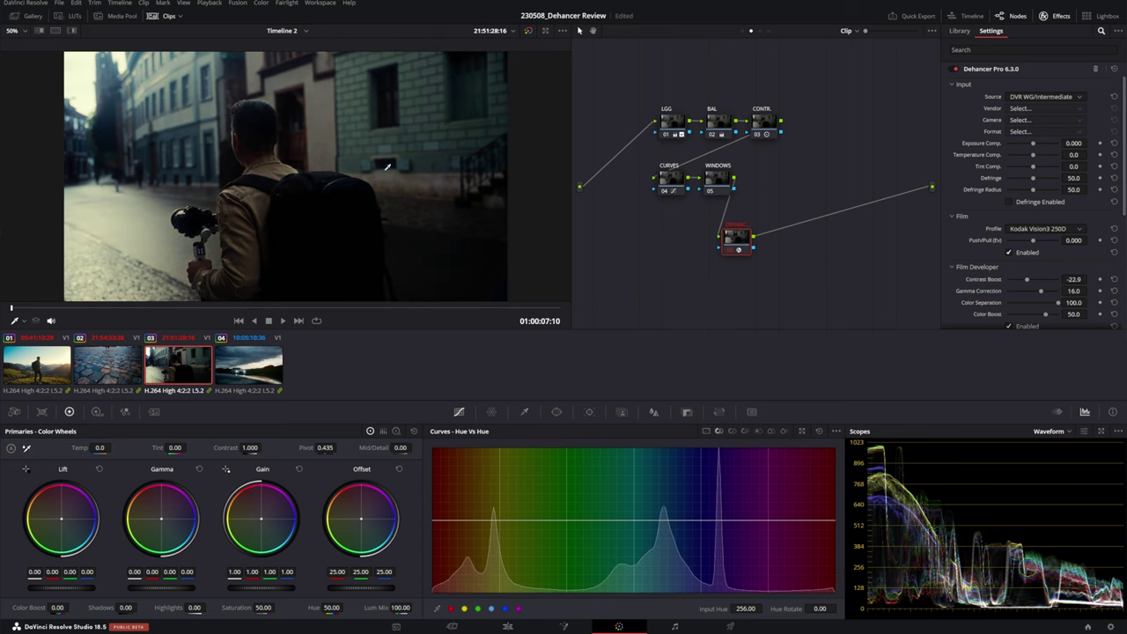
- Raise the LGG node's HDR Global exposure to 1.01, review playback, then load clip 04
left_click(676, 126)
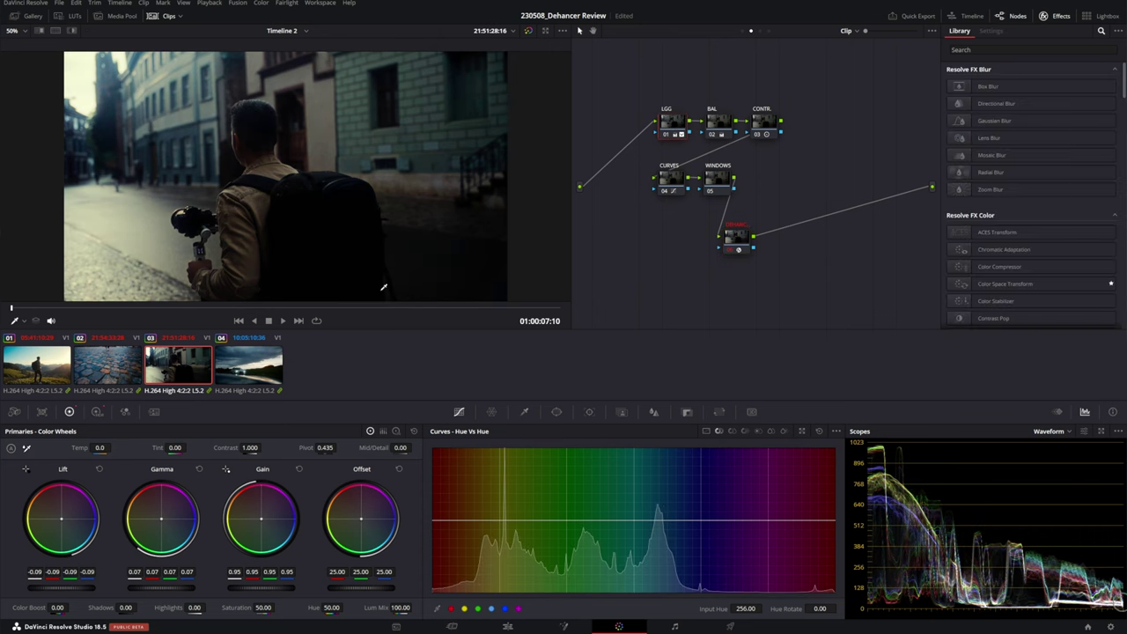
left_click(97, 411)
left_click_drag(350, 570, 369, 570)
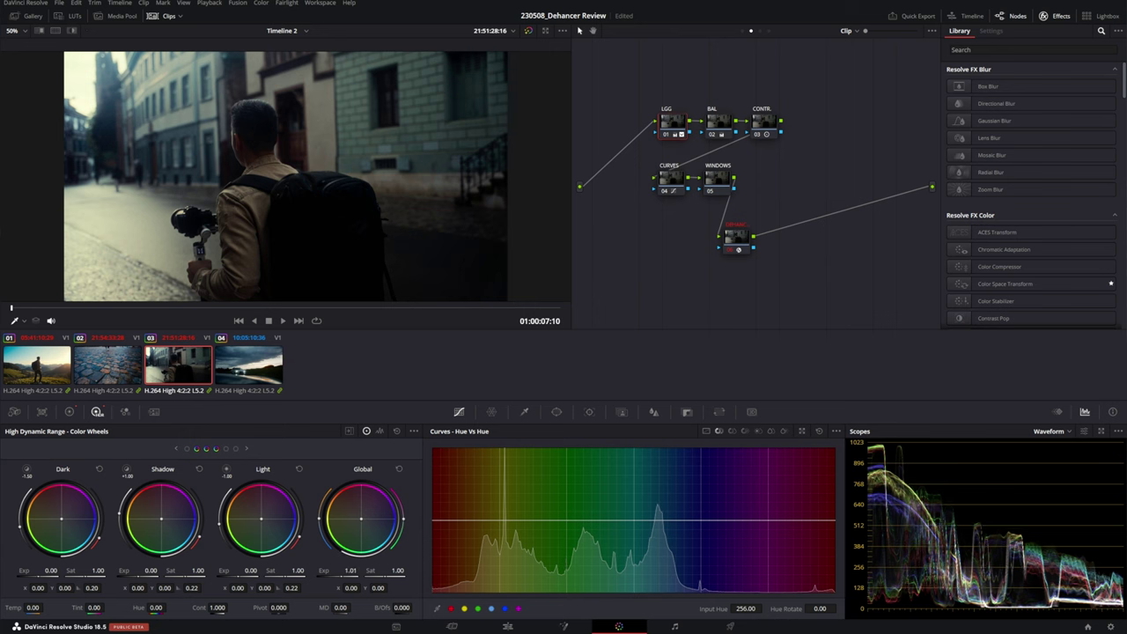
key("space")
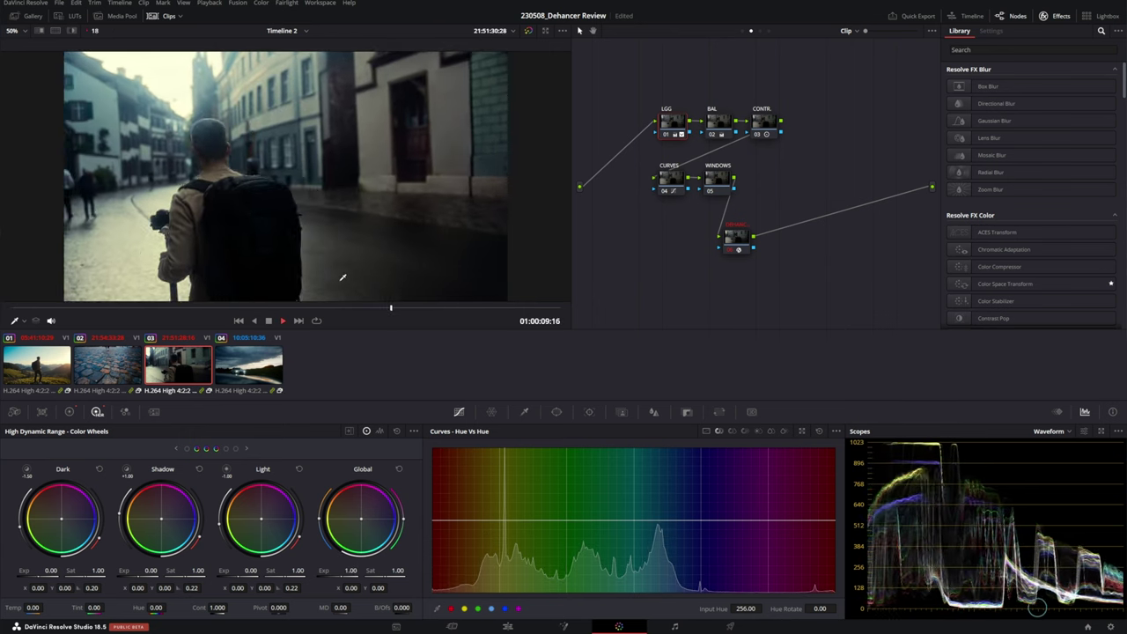
key("space")
left_click(724, 247)
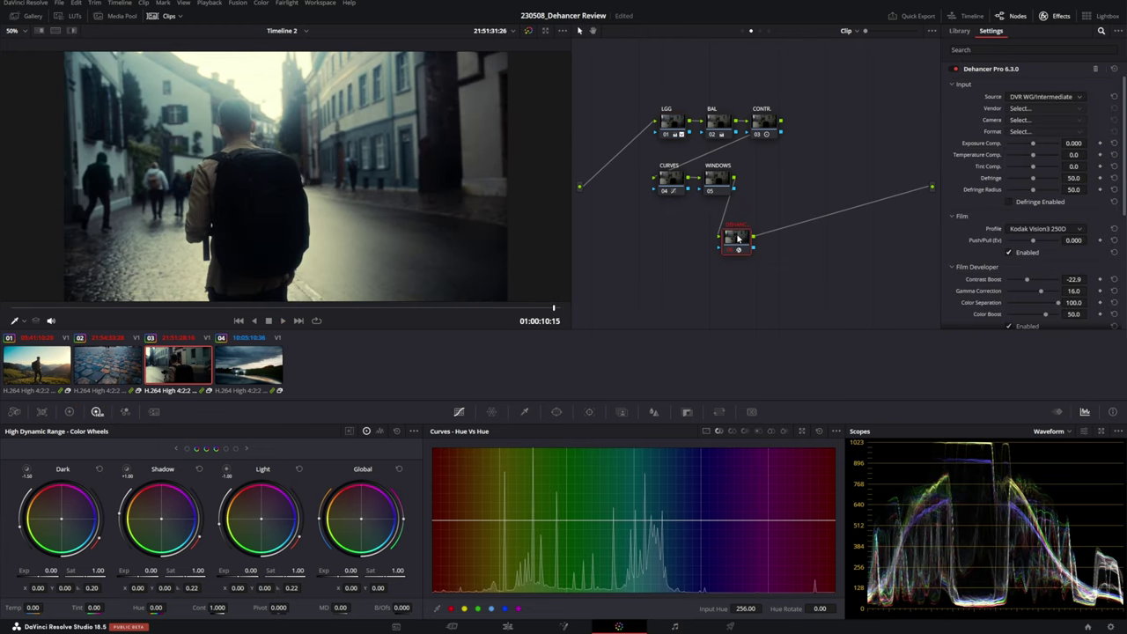
key("ctrl+d")
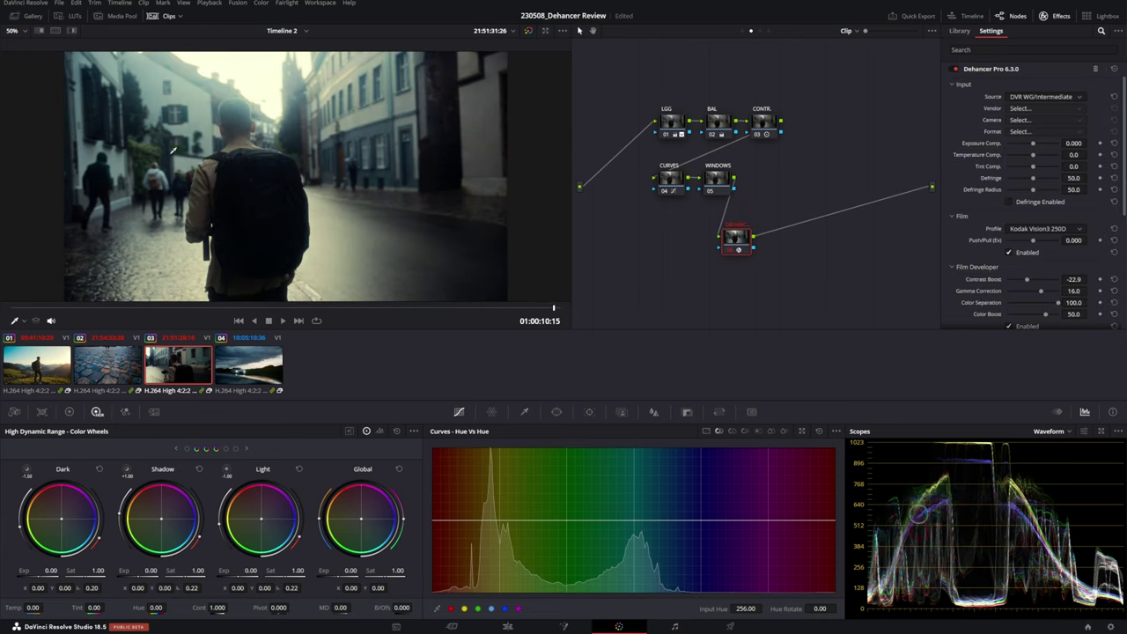
left_click(234, 372)
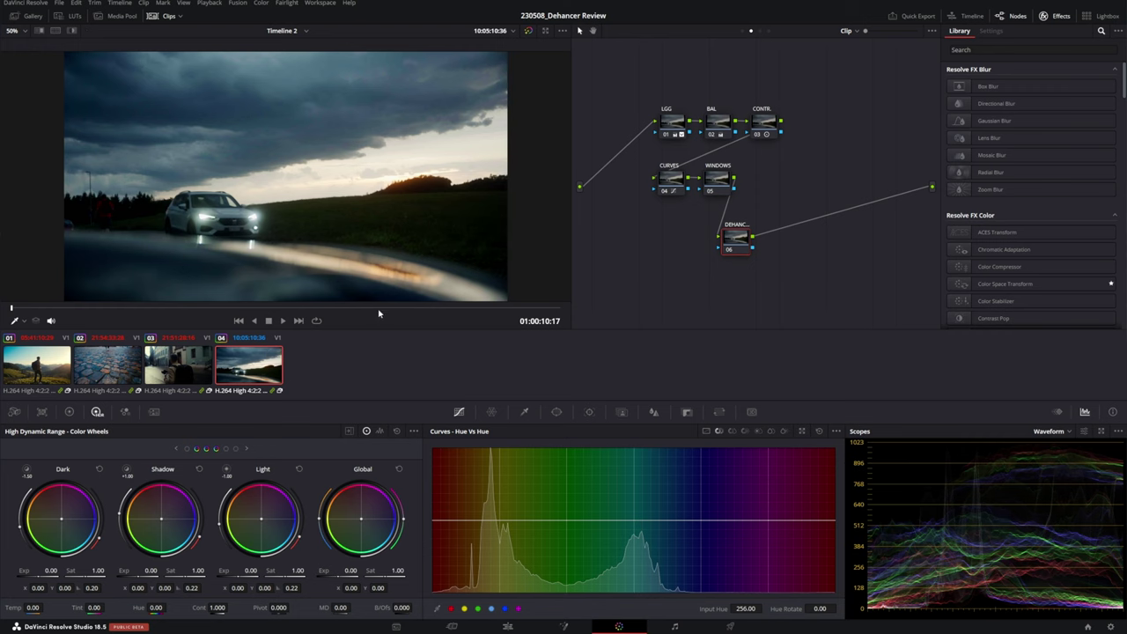
- Compare the car clip with Dehancer on and off under full scopes, then return to clip 01
scroll(350, 223, "up", 1)
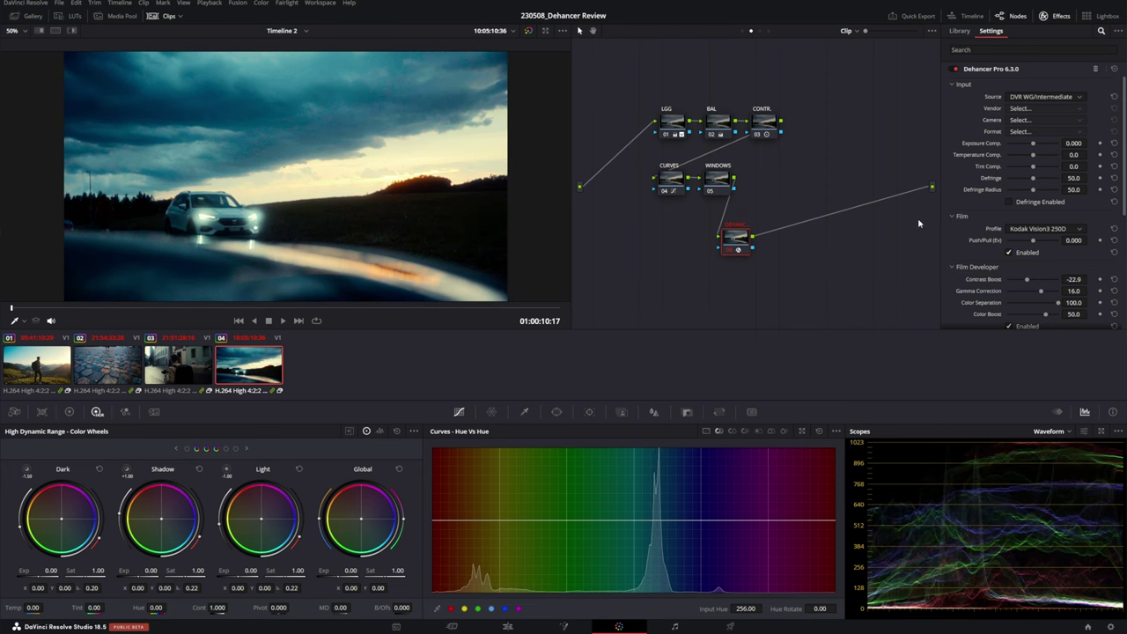
key("ctrl+d")
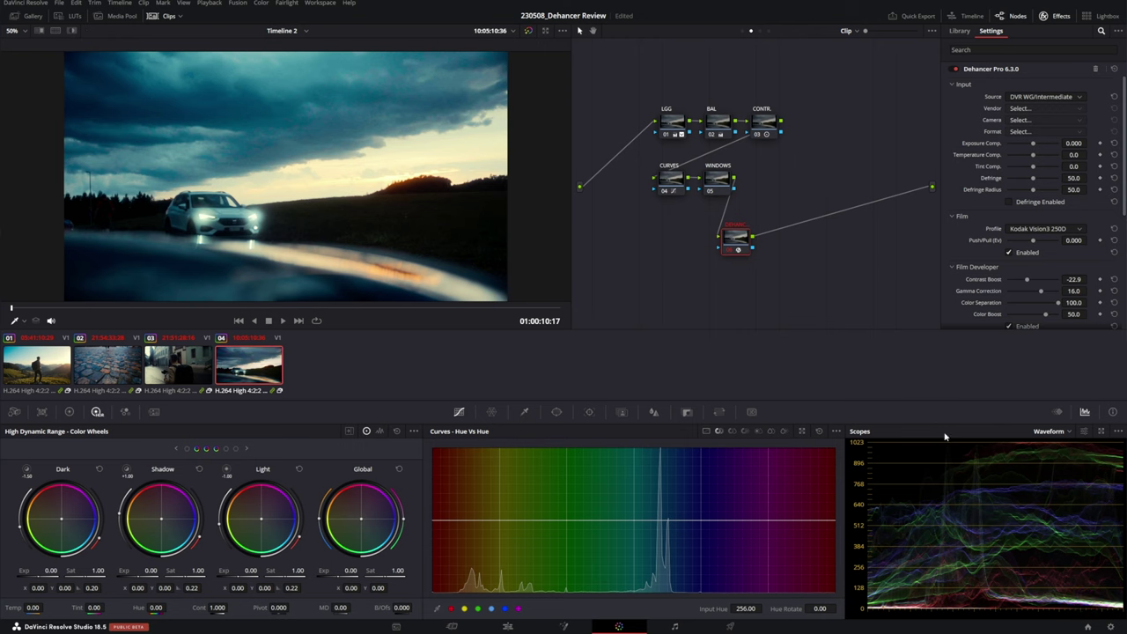
key("ctrl+d")
key("ctrl+shift+w")
key("ctrl+d")
key("ctrl+d")
key("ctrl+d")
key("ctrl+d")
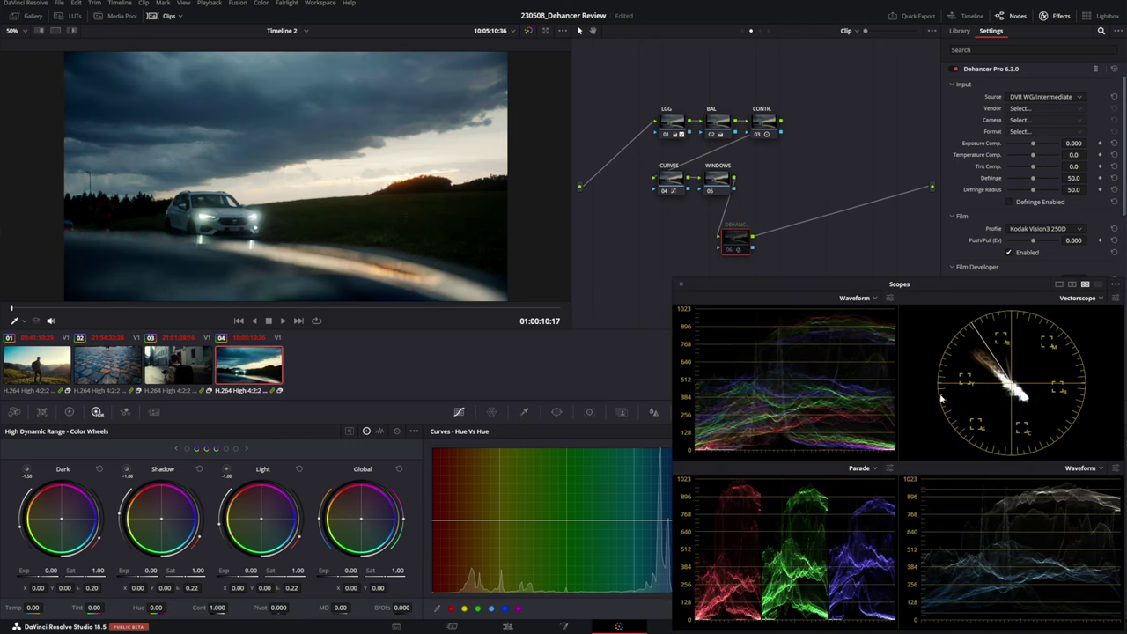
key("ctrl+d")
key("ctrl+d")
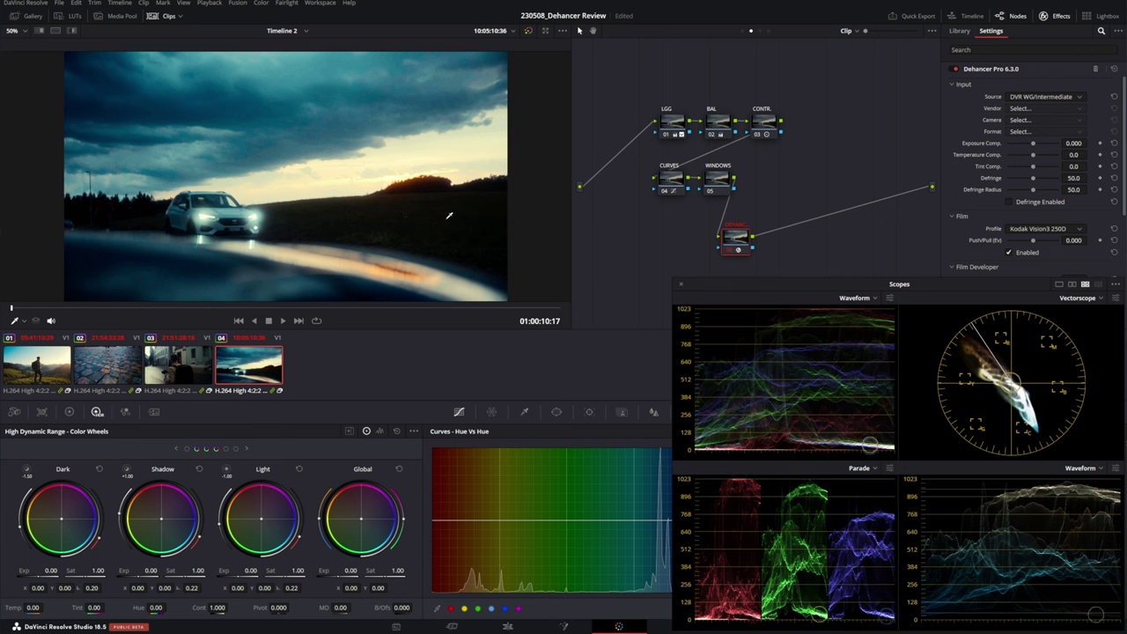
key("ctrl+d")
key("ctrl+d")
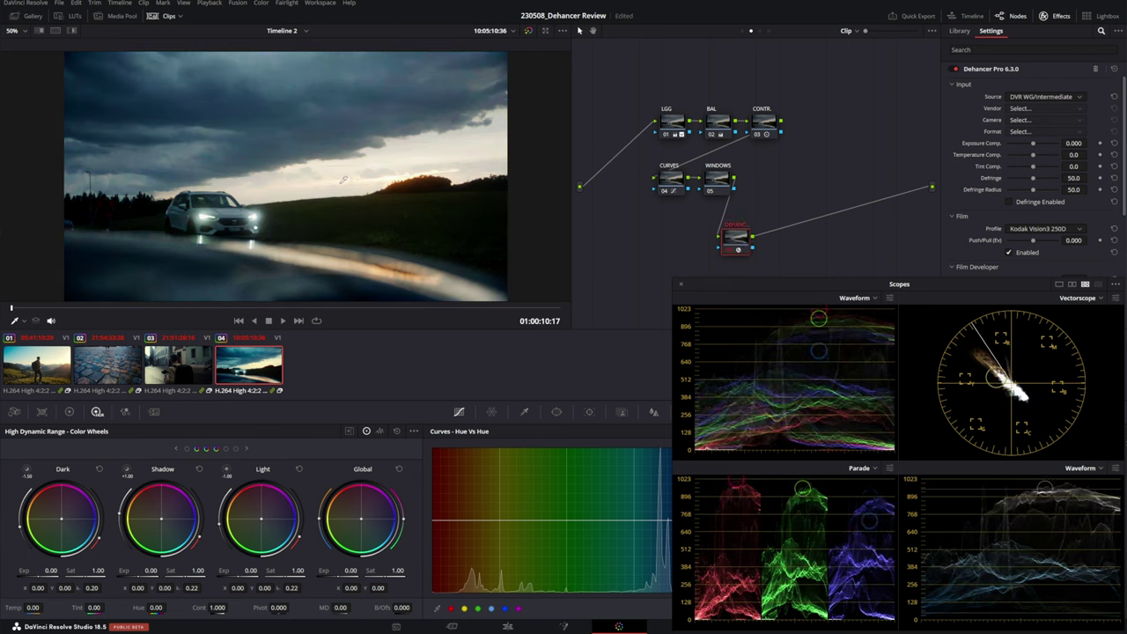
left_click(680, 283)
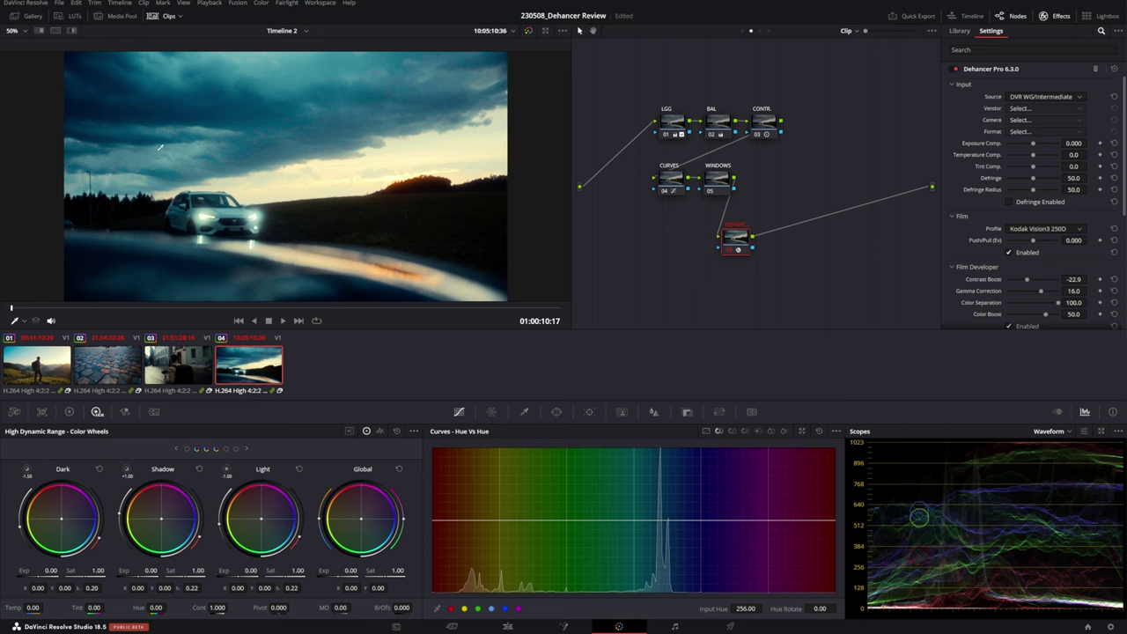
key("Home")
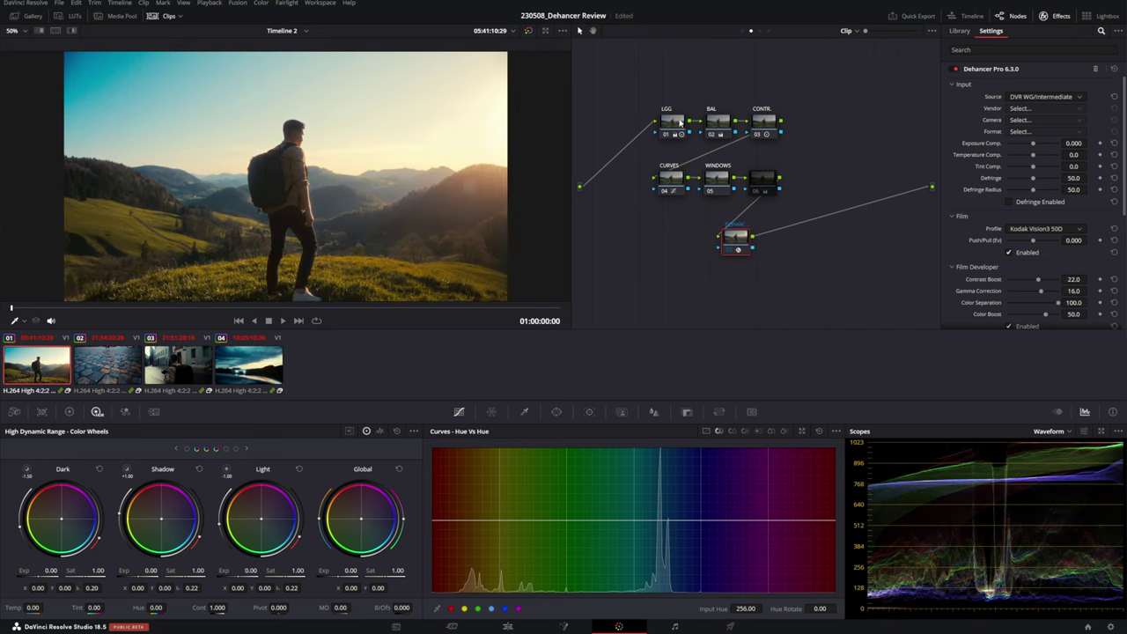
- Add node 01 ahead of LGG on the hiker clip and show the Proxy Handling choices
key("shift+s")
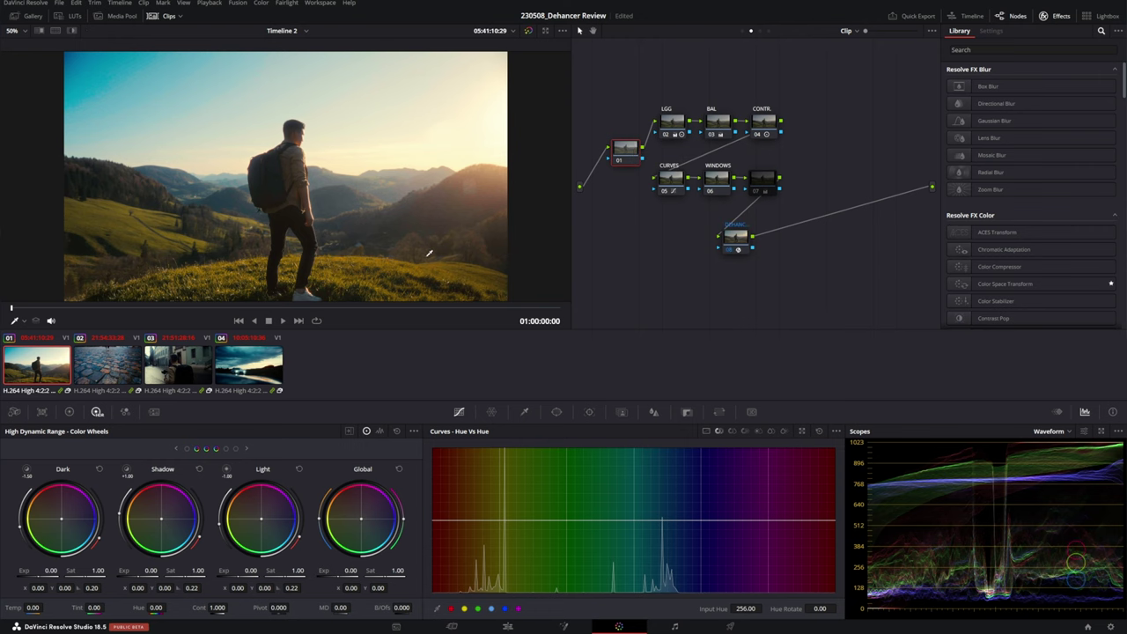
scroll(405, 251, "up", 8)
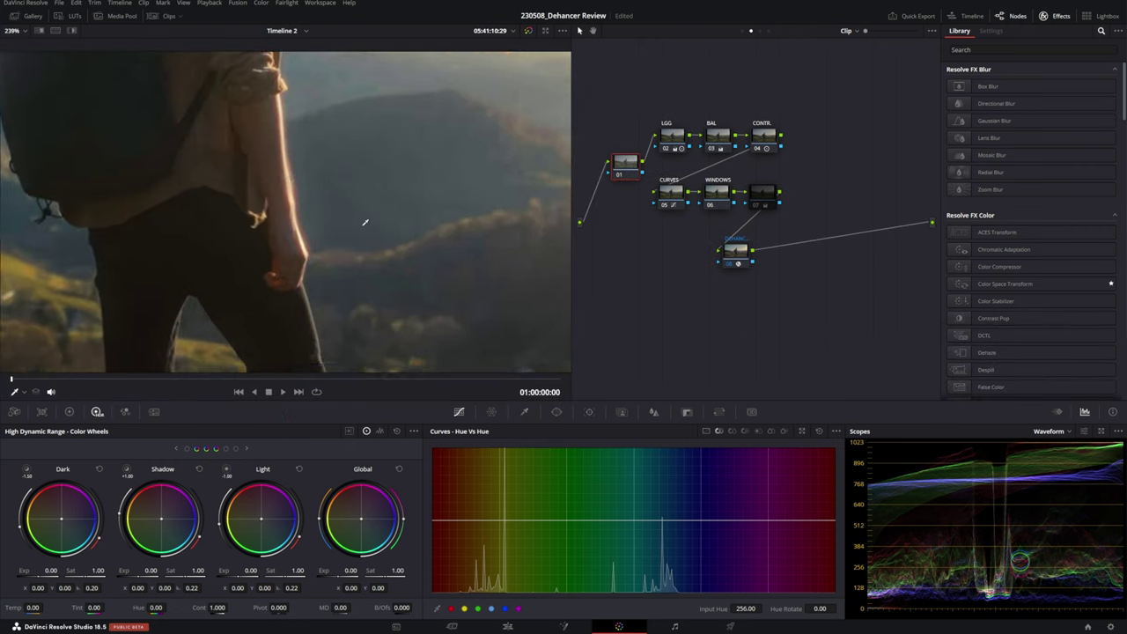
left_click(736, 252)
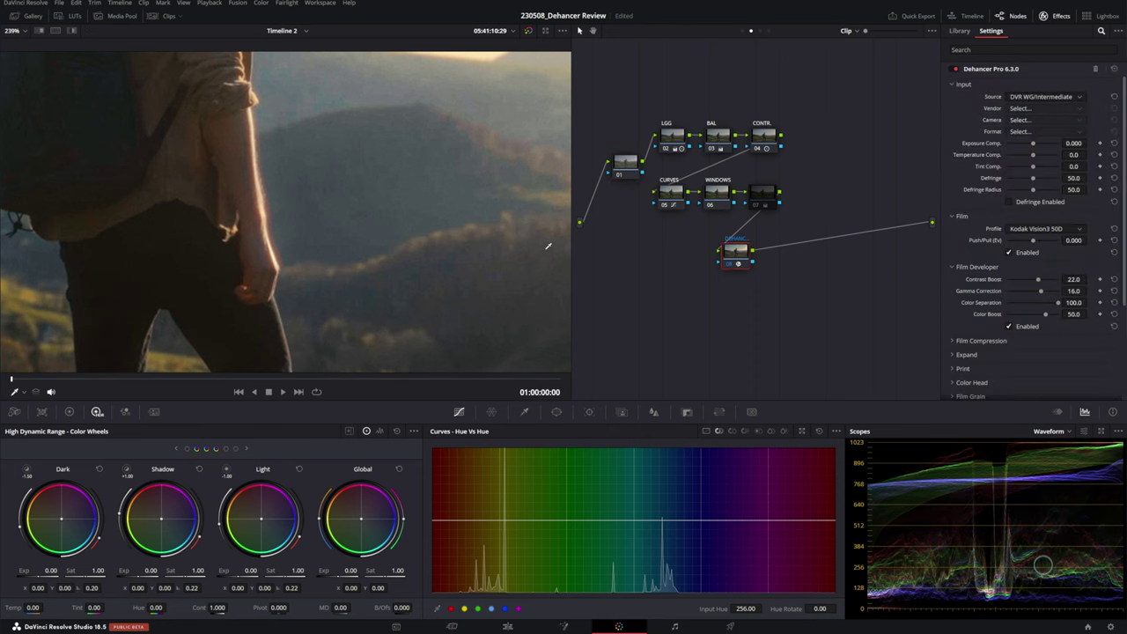
left_click(625, 163)
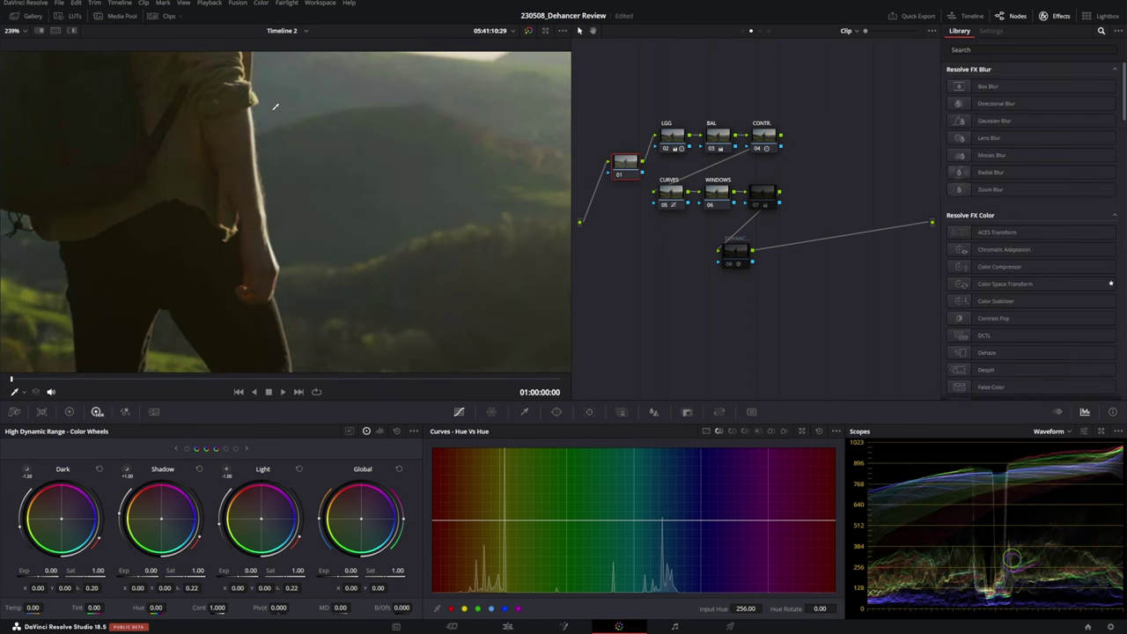
left_click(200, 4)
- Disable all proxies and pan the zoomed viewer across the hillside
mouse_move(317, 23)
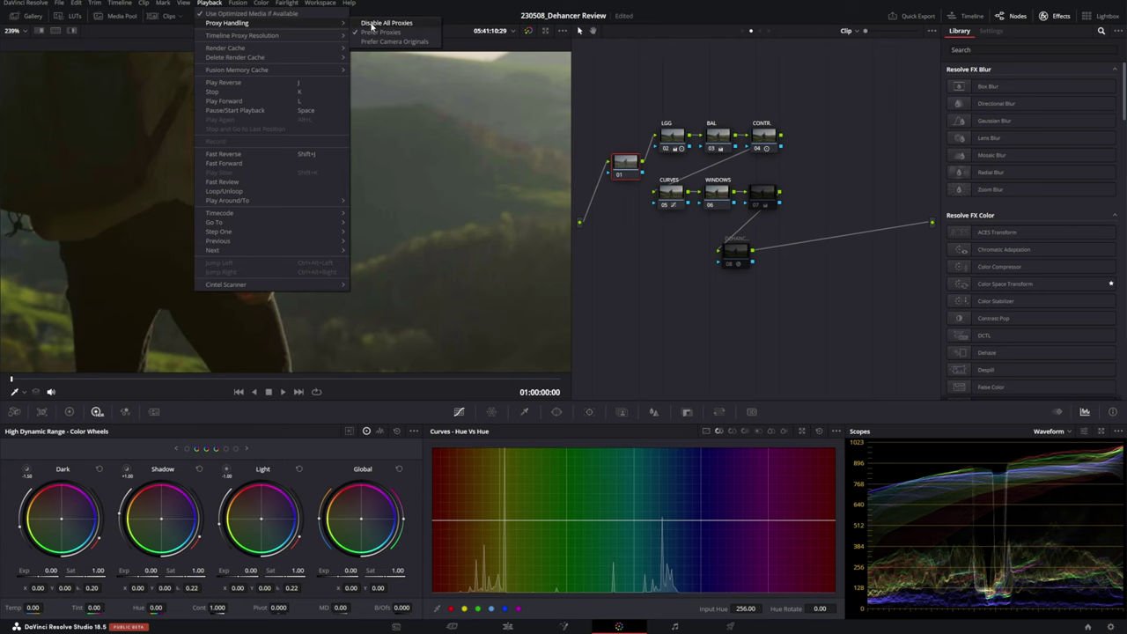
left_click(372, 23)
scroll(362, 193, "up", 4)
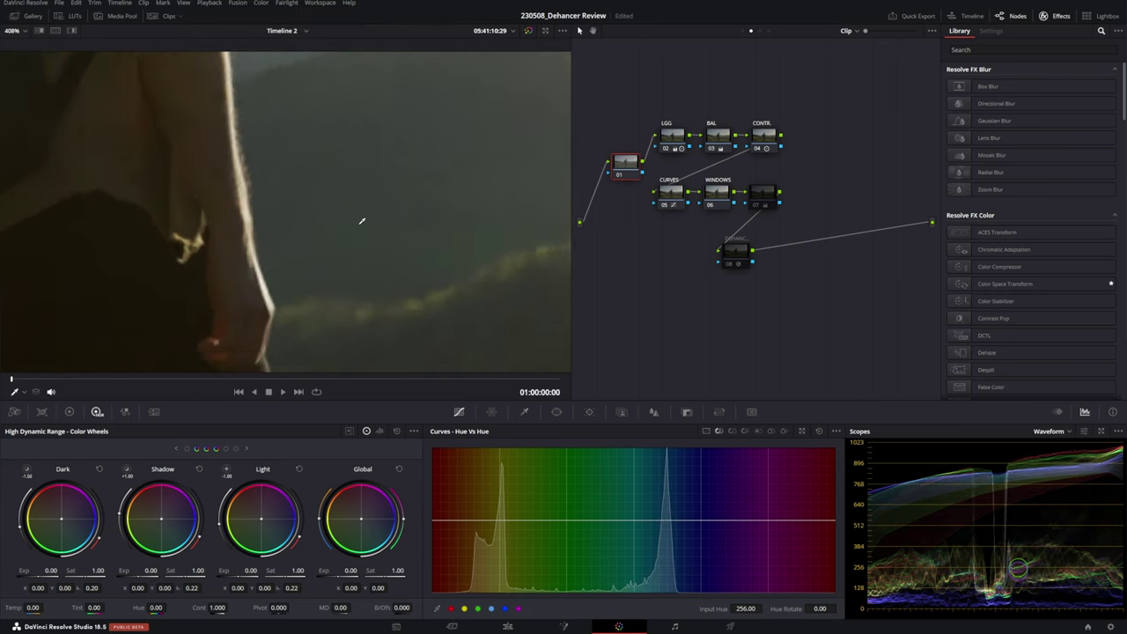
left_click_drag(351, 211, 321, 241)
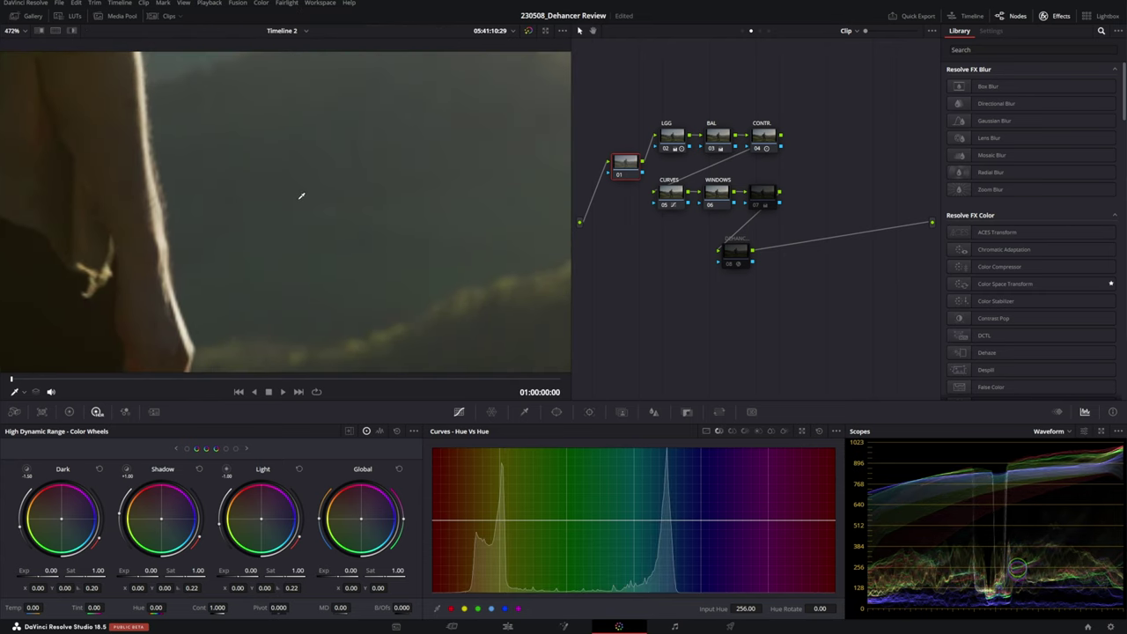
- Set node 01's noise reduction to 3 temporal frames, Better motion estimation, spatial Chroma 8.0
left_click(154, 412)
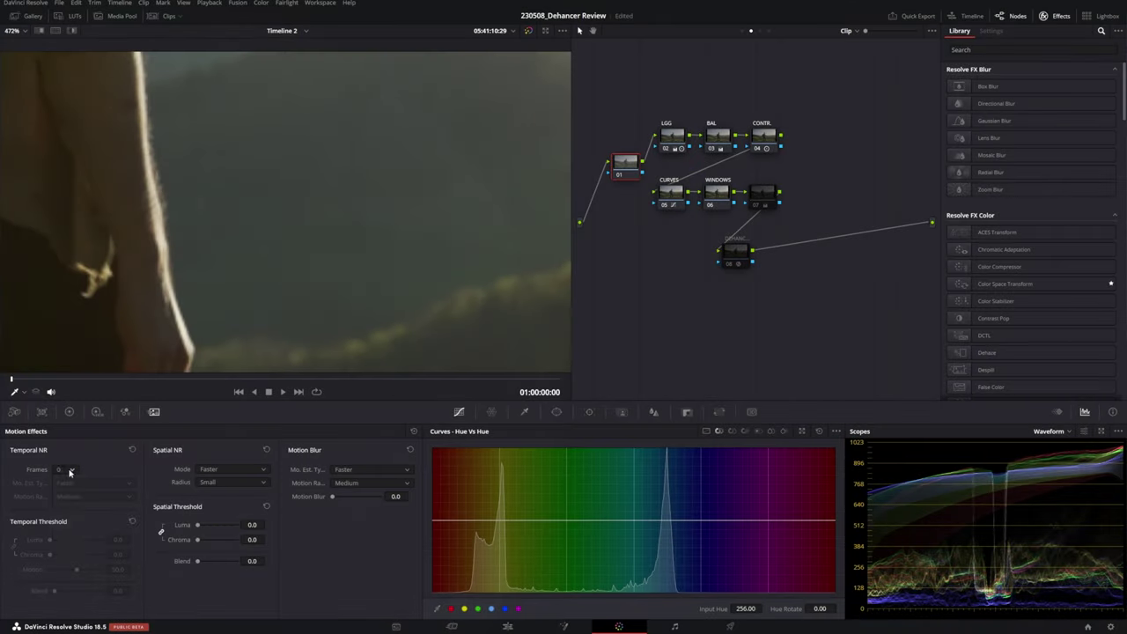
left_click(84, 483)
left_click(85, 509)
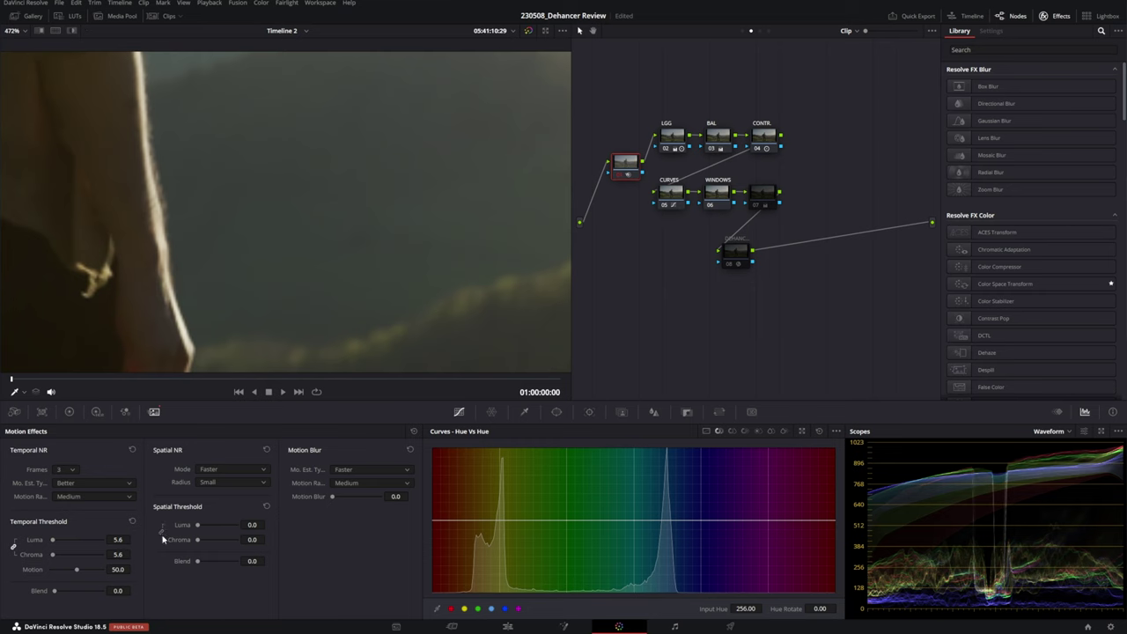
left_click_drag(202, 543, 199, 543)
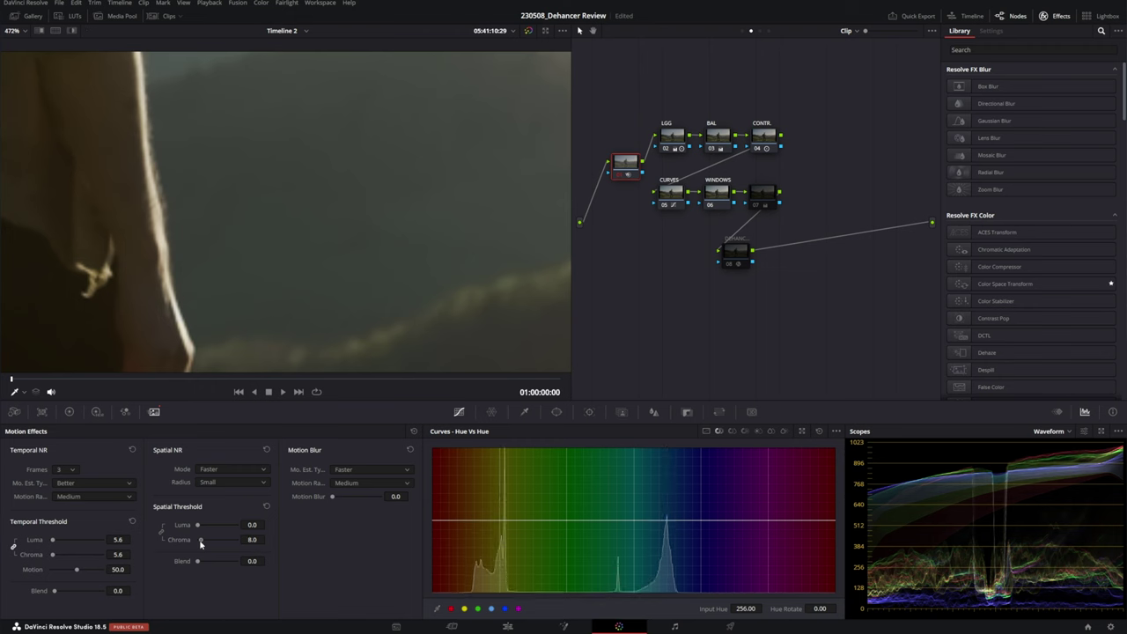
scroll(315, 241, "up", 2)
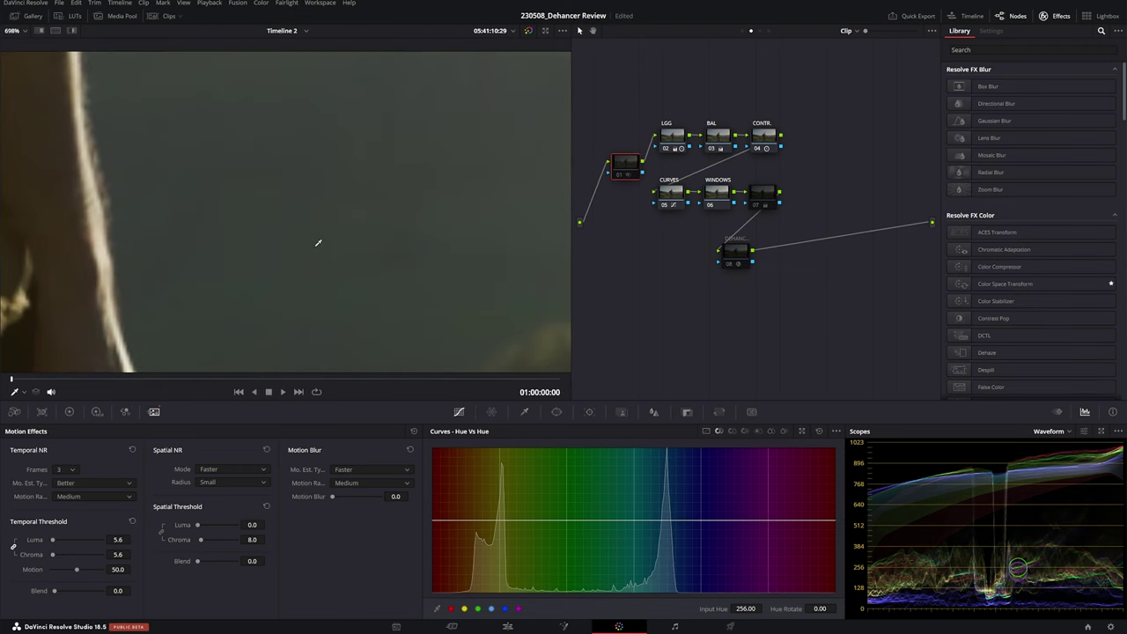